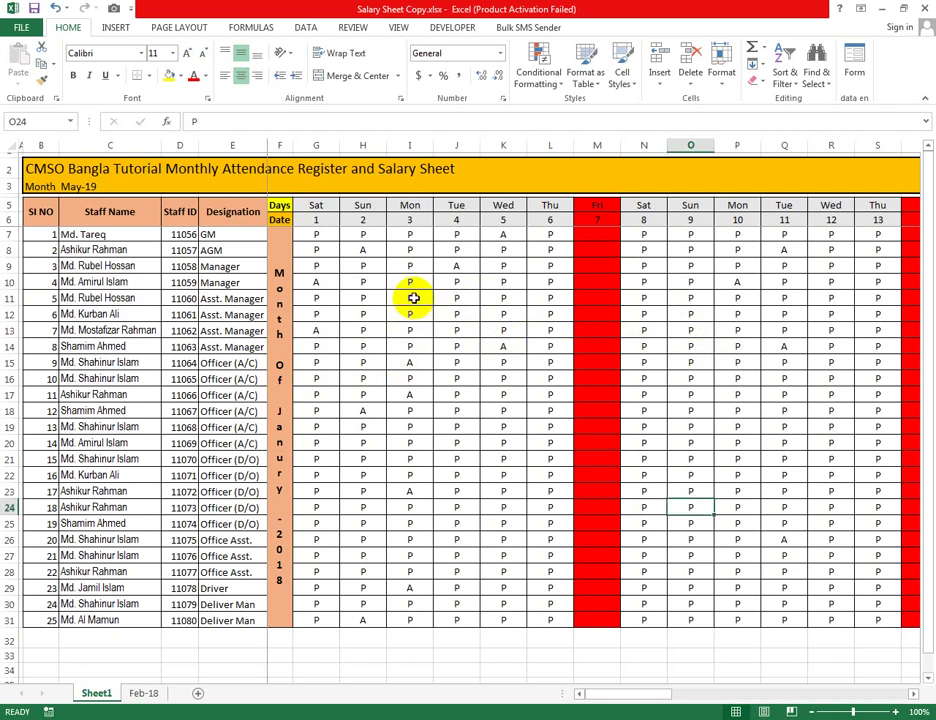
Step: Review the attendance marks, the day-30 column and the BASIC Salary value on Sheet1
{"action": "left_click", "coordinate": [388, 298]}
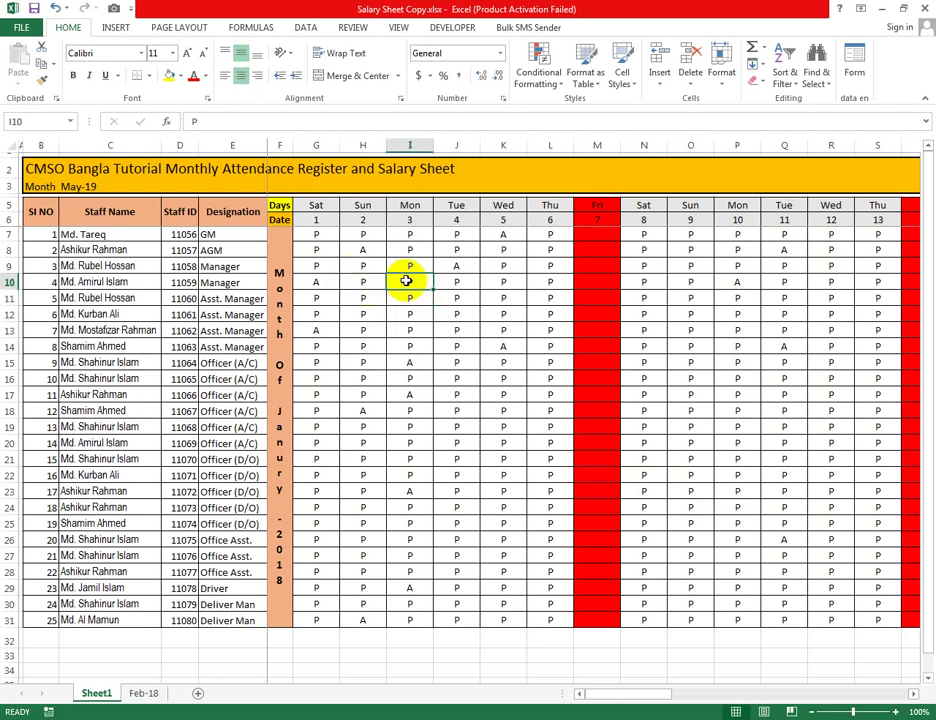
{"action": "left_click", "coordinate": [374, 283]}
{"action": "left_click_drag", "start_coordinate": [374, 283], "coordinate": [543, 289]}
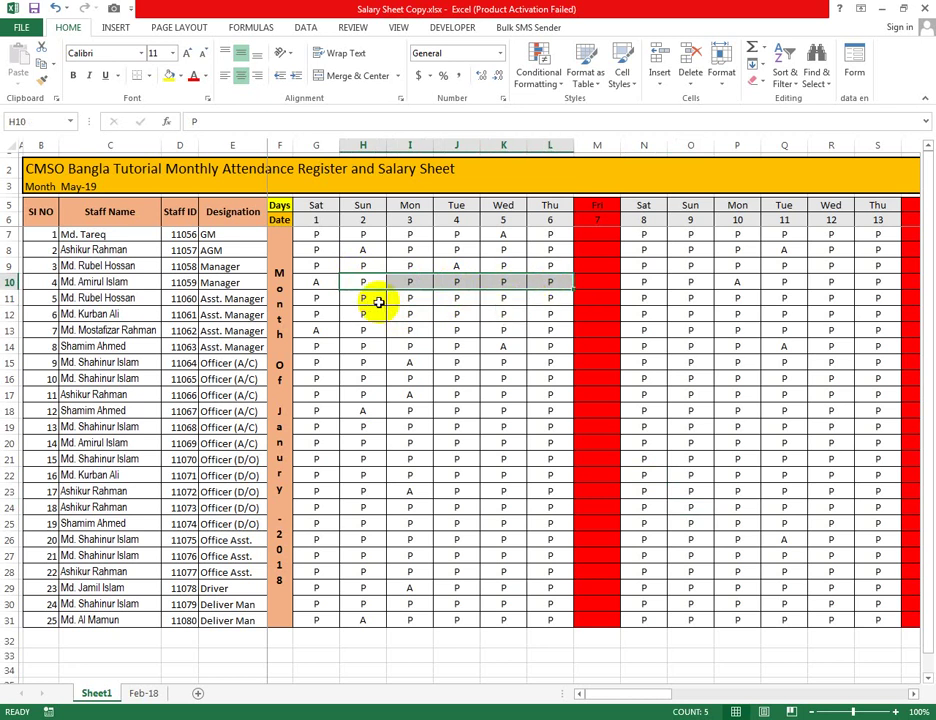
{"action": "left_click_drag", "start_coordinate": [367, 313], "coordinate": [449, 316]}
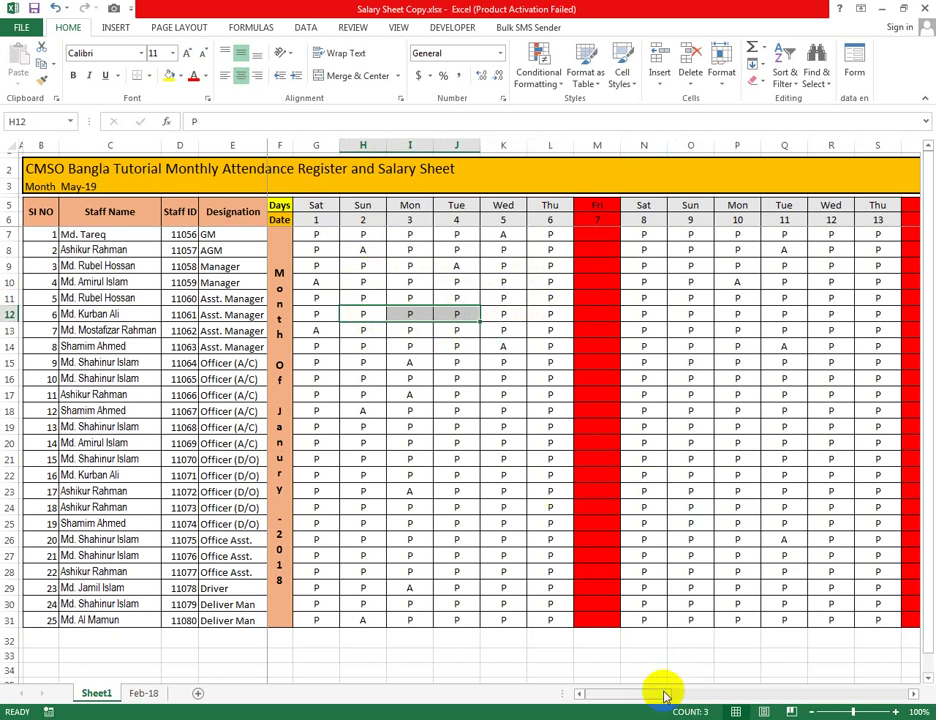
{"action": "mouse_move", "coordinate": [664, 693]}
{"action": "left_mouse_down"}
{"action": "mouse_move", "coordinate": [902, 689]}
{"action": "mouse_move", "coordinate": [836, 687]}
{"action": "mouse_move", "coordinate": [849, 689]}
{"action": "left_mouse_up"}
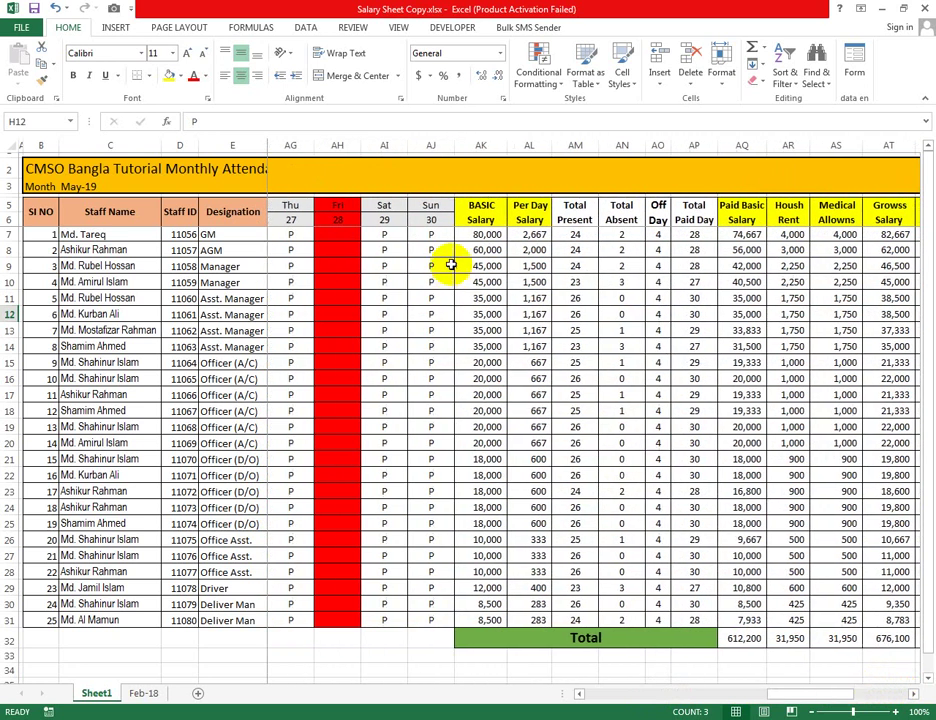
{"action": "left_click", "coordinate": [433, 206]}
{"action": "left_click_drag", "start_coordinate": [433, 206], "coordinate": [430, 350]}
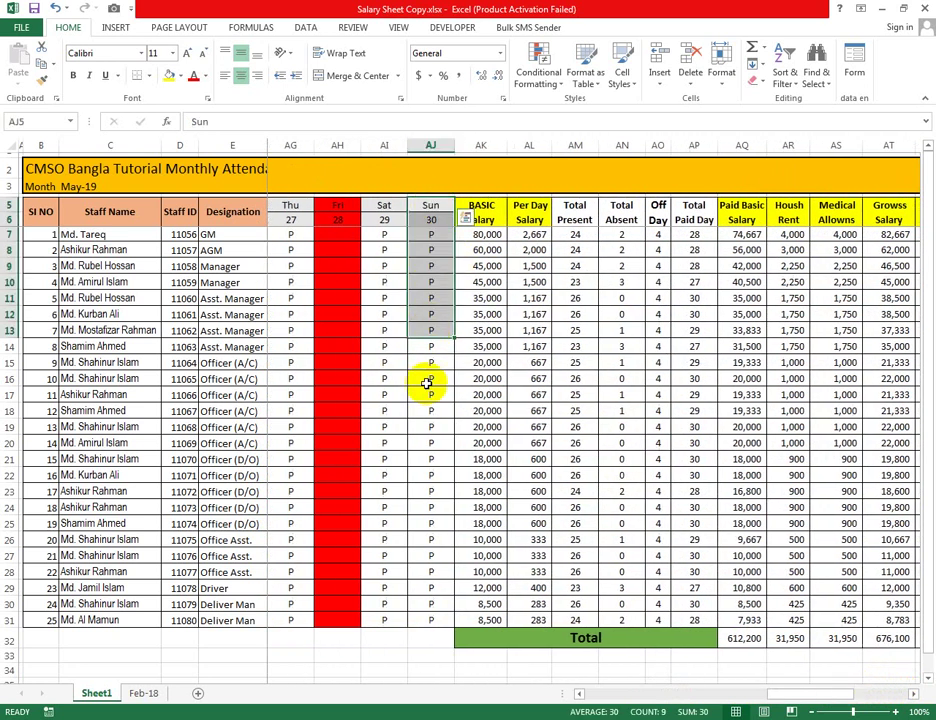
{"action": "left_click", "coordinate": [488, 233]}
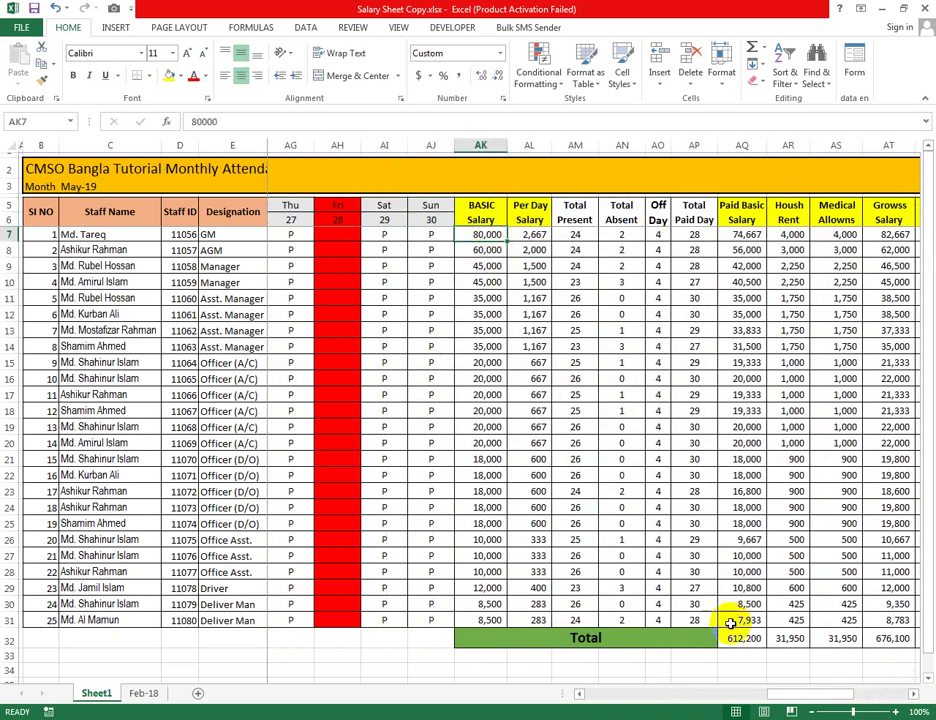
{"action": "left_click_drag", "start_coordinate": [818, 694], "coordinate": [873, 695]}
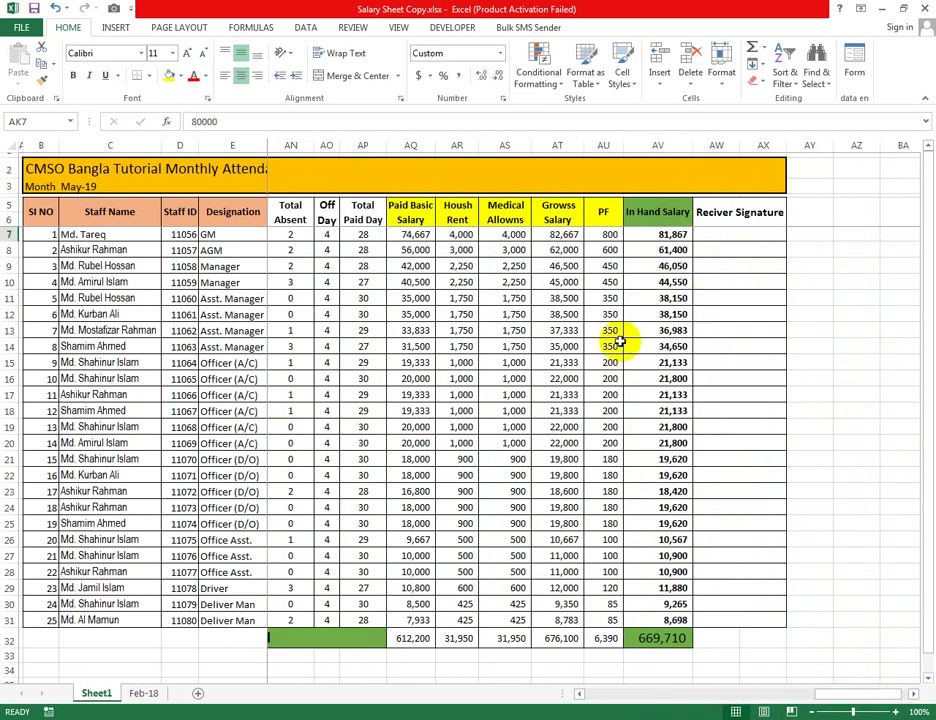
Step: Delete the empty Feb-18 sheet and add a new blank Sheet2
{"action": "left_click", "coordinate": [145, 692]}
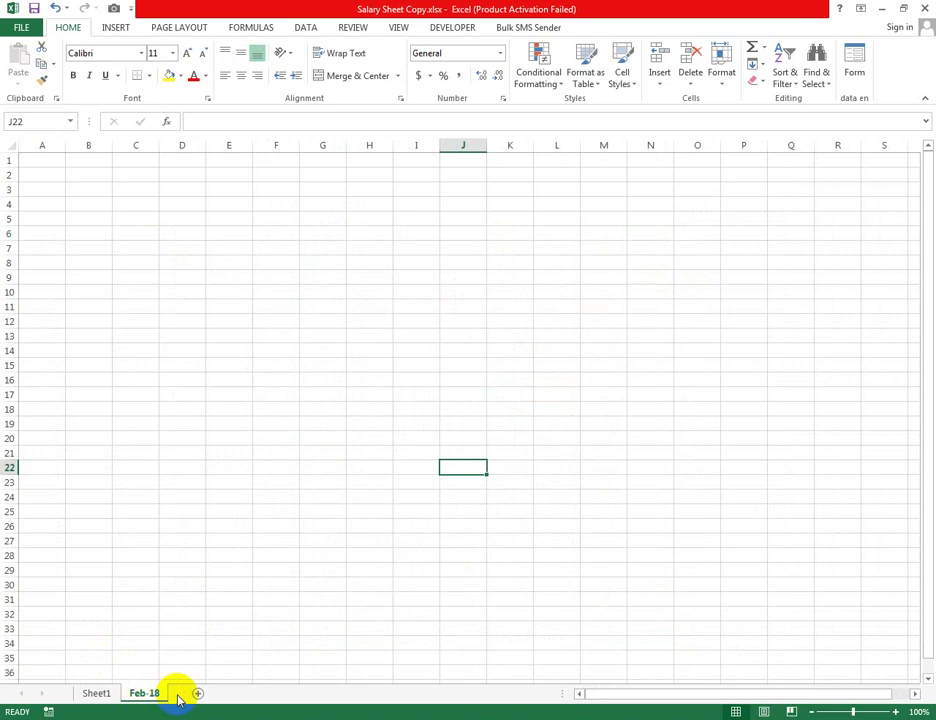
{"action": "right_click", "coordinate": [148, 693]}
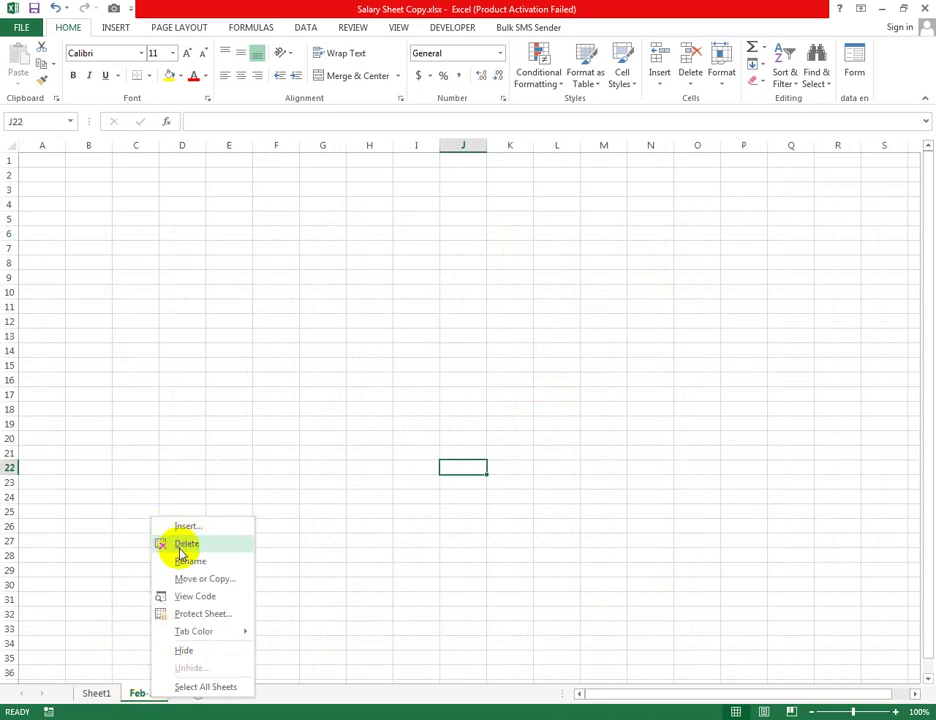
{"action": "left_click", "coordinate": [184, 546]}
{"action": "left_click", "coordinate": [150, 693]}
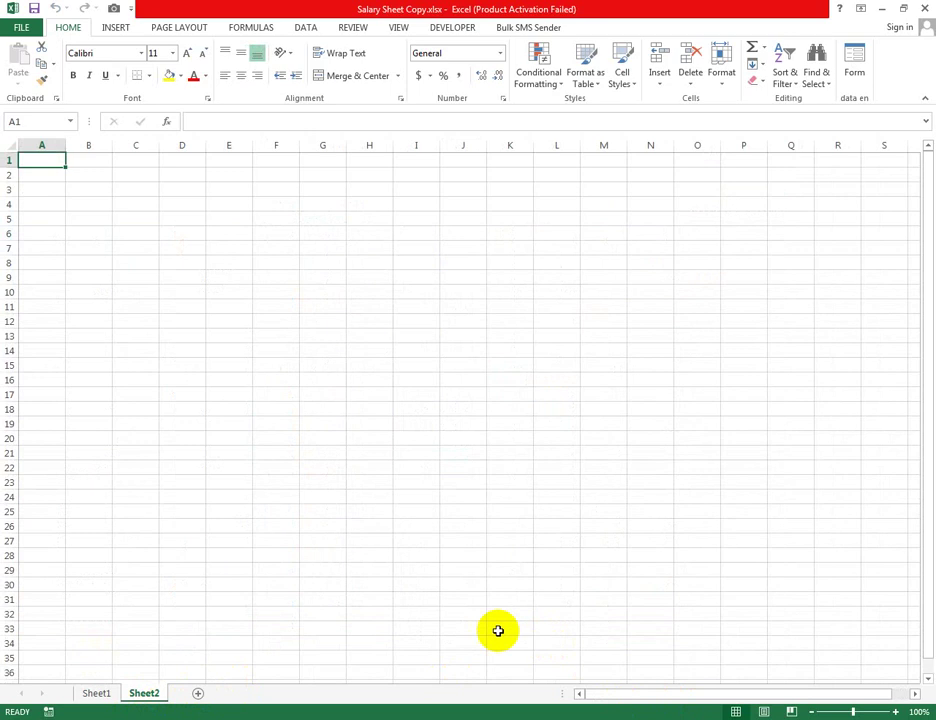
Step: Check the current date on the calendar and return to Sheet1
{"action": "left_click", "coordinate": [880, 715]}
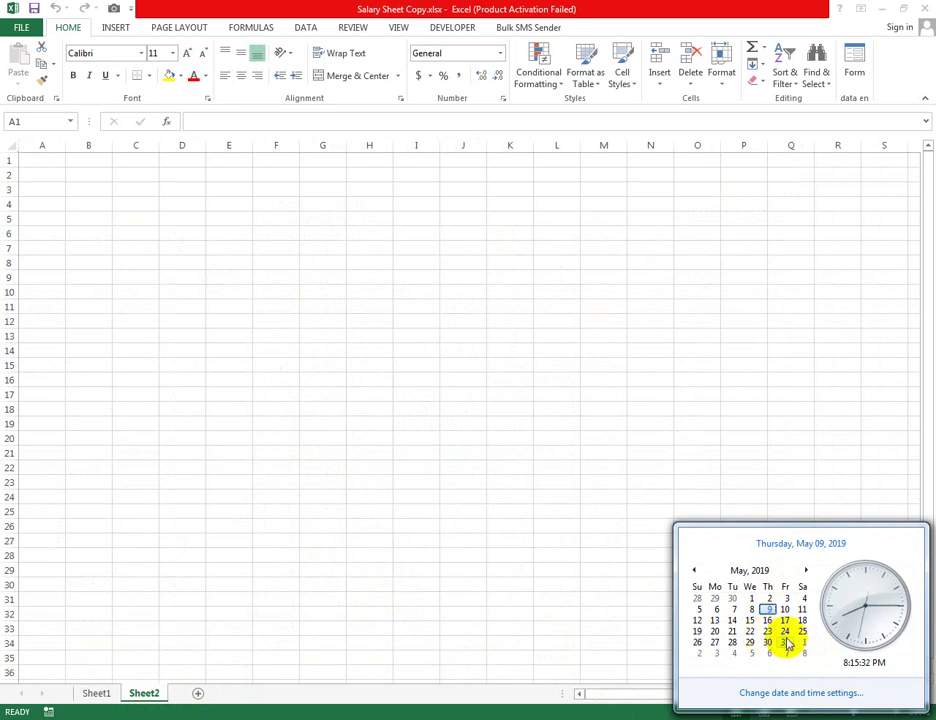
{"action": "left_click", "coordinate": [357, 462]}
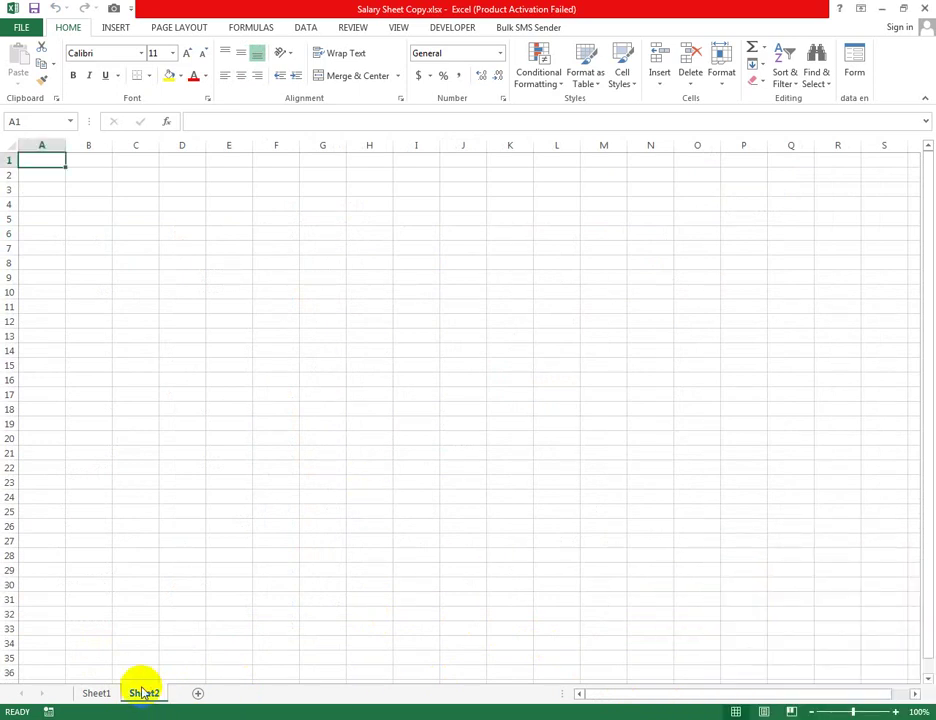
{"action": "left_click", "coordinate": [97, 692]}
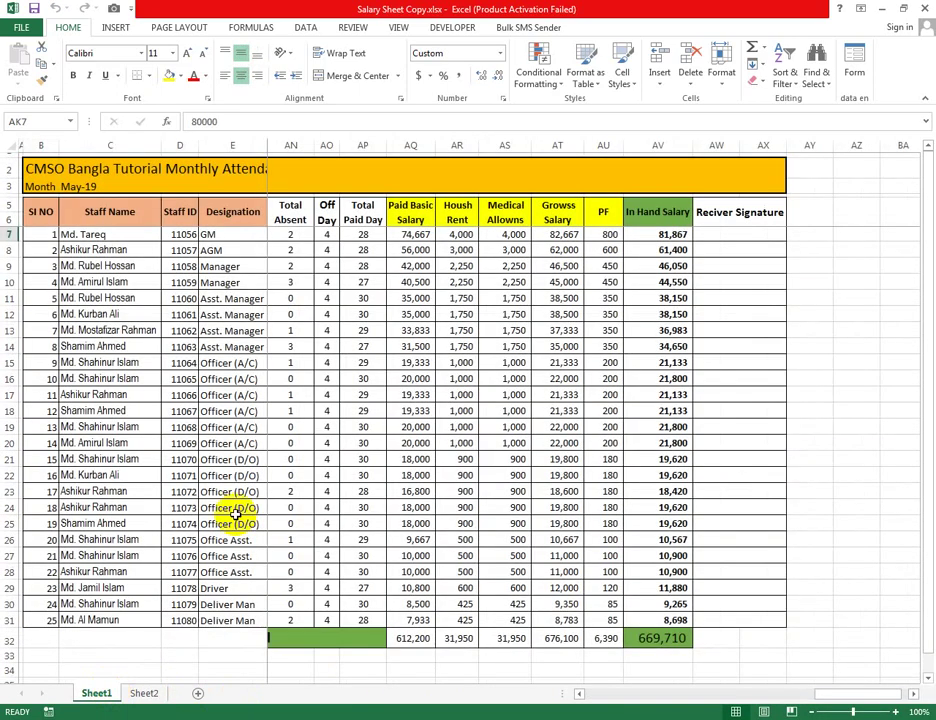
Step: Review the register title, Month label and the Total Absent, Total Paid Day and Paid Basic Salary formulas
{"action": "left_click", "coordinate": [82, 172]}
{"action": "left_click", "coordinate": [55, 187]}
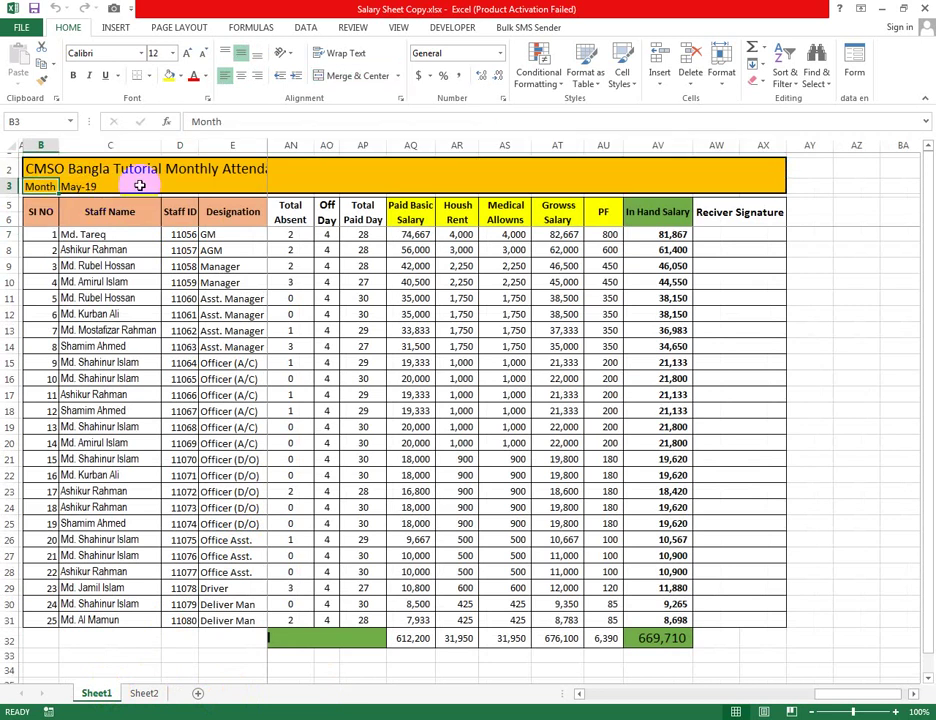
{"action": "left_click", "coordinate": [412, 329]}
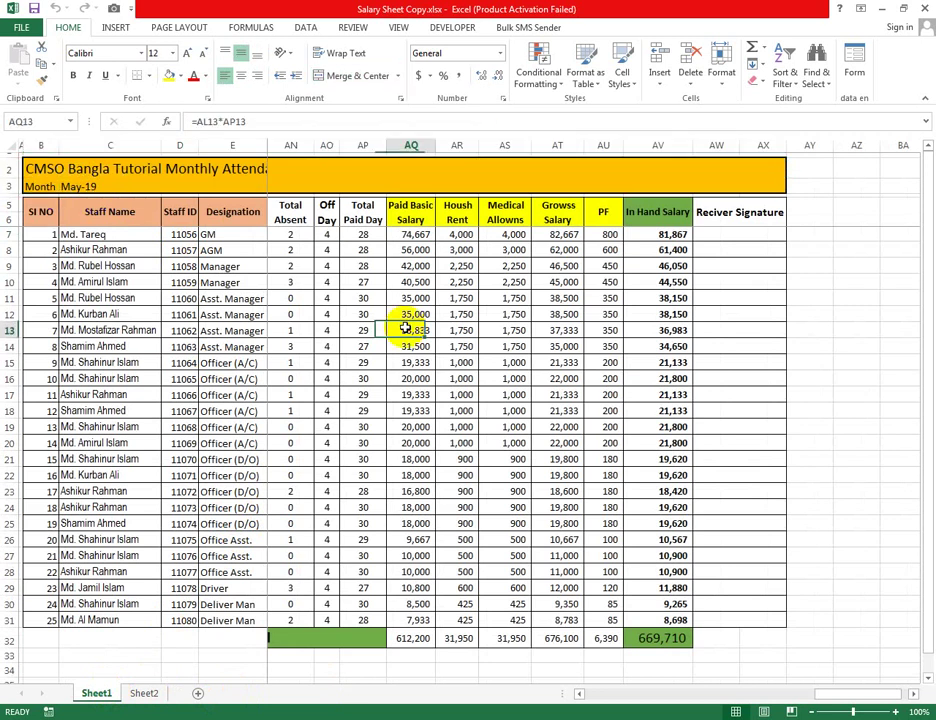
{"action": "left_click", "coordinate": [33, 167]}
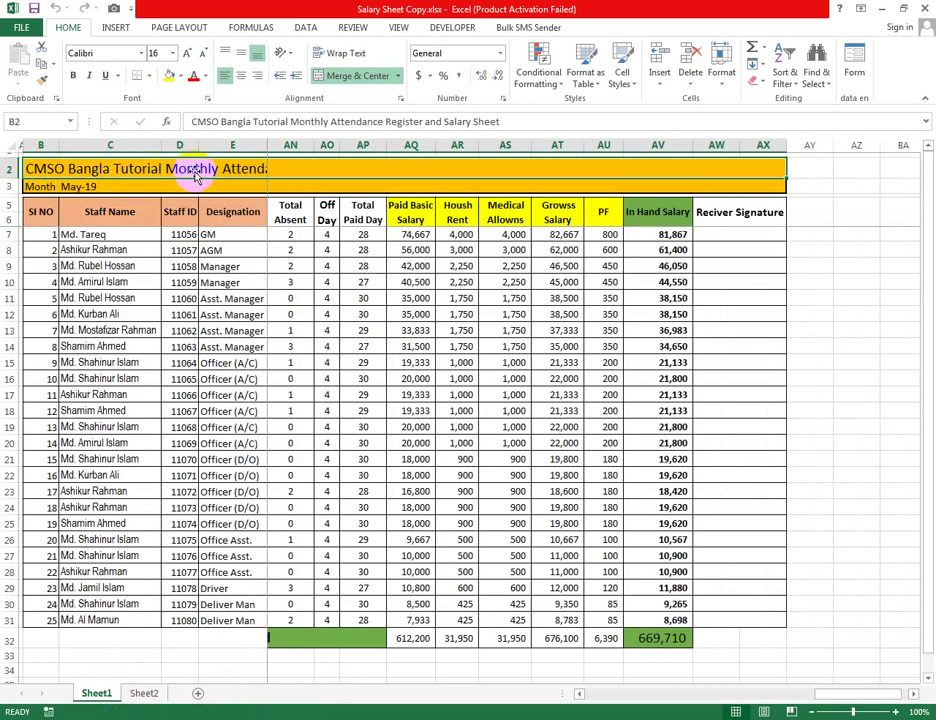
{"action": "left_click", "coordinate": [290, 234]}
{"action": "left_click", "coordinate": [356, 313]}
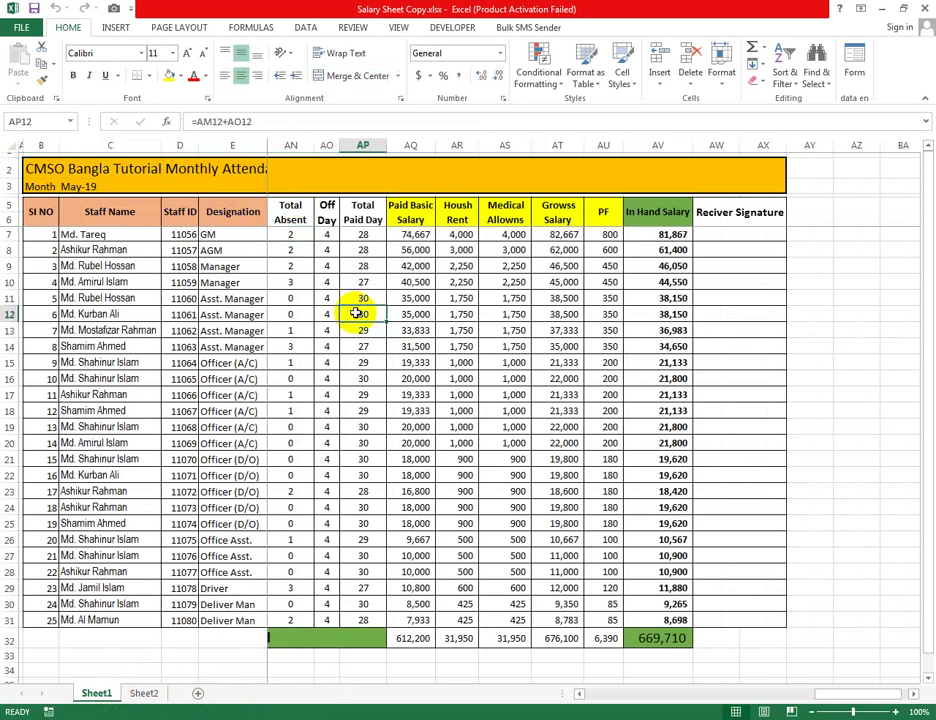
{"action": "left_click", "coordinate": [120, 170]}
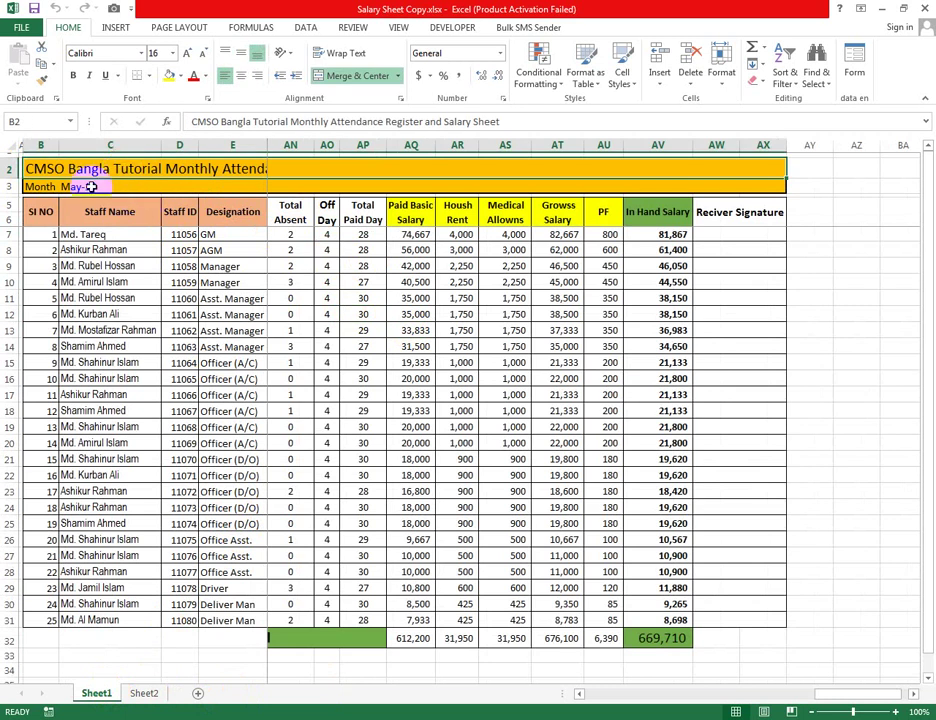
Step: Copy rows 2–3 with the title and May-19 month, then switch to Sheet2
{"action": "left_click_drag", "start_coordinate": [27, 168], "coordinate": [30, 188]}
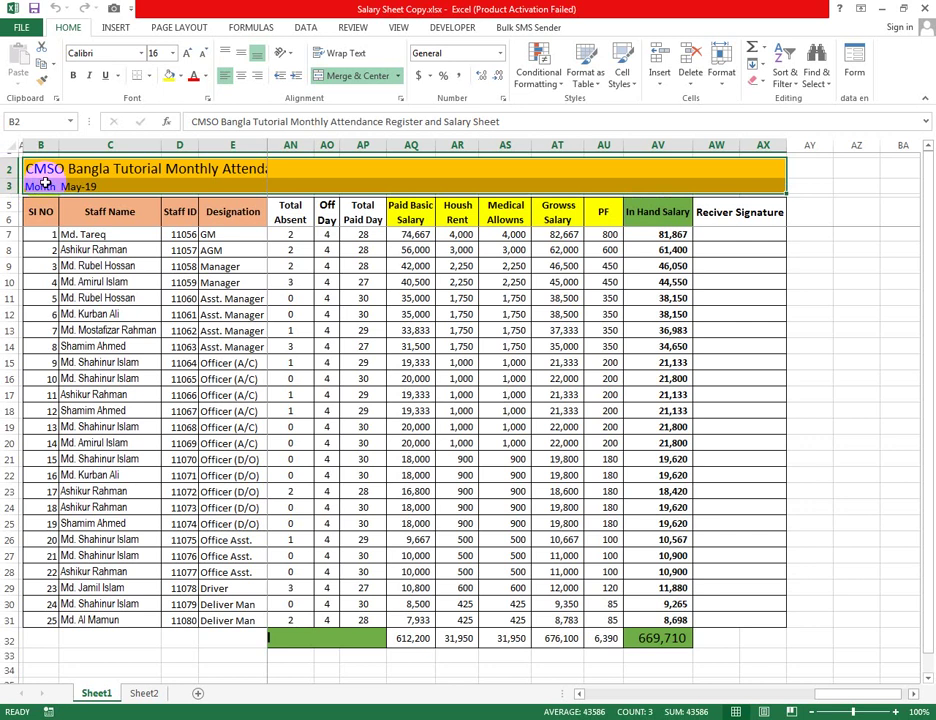
{"action": "key", "text": "ctrl+c"}
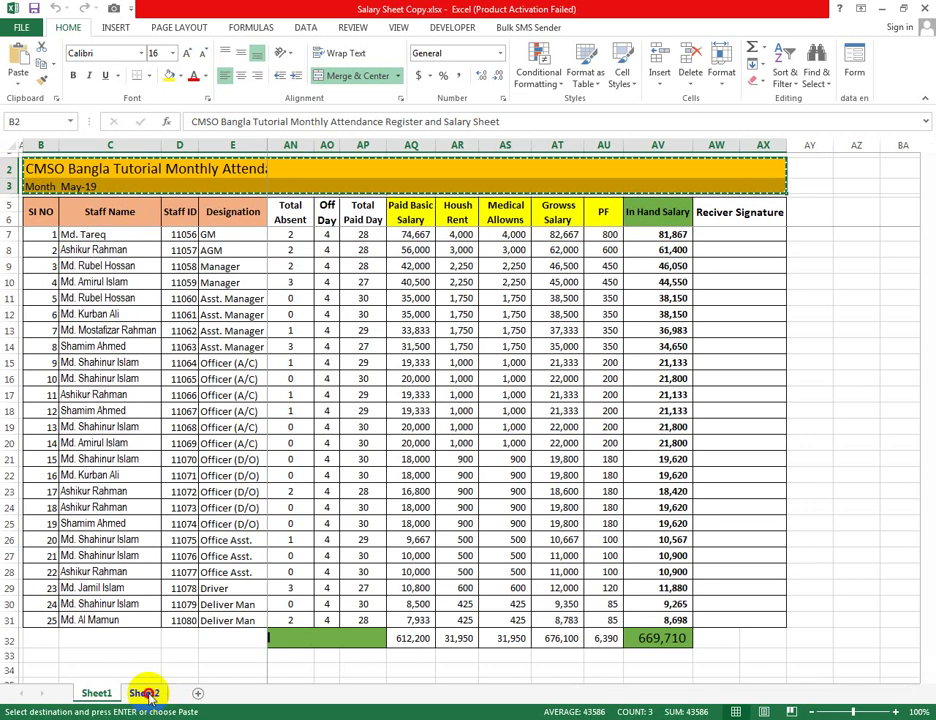
{"action": "left_click", "coordinate": [146, 694]}
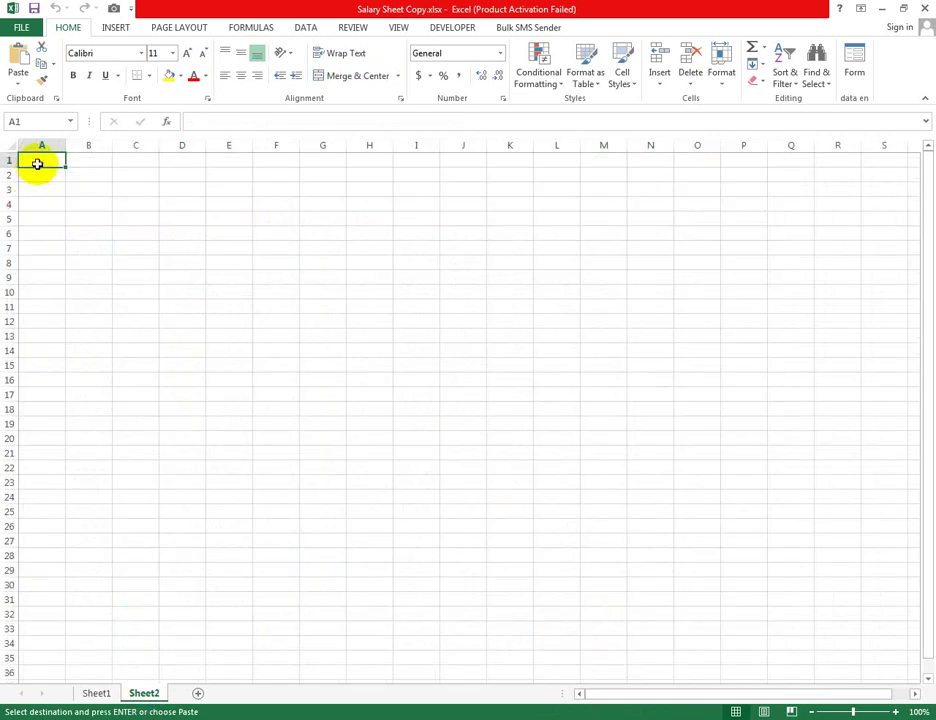
Step: Paste the register title and Month May-19 rows into Sheet2 at A1
{"action": "key", "text": "ctrl+v"}
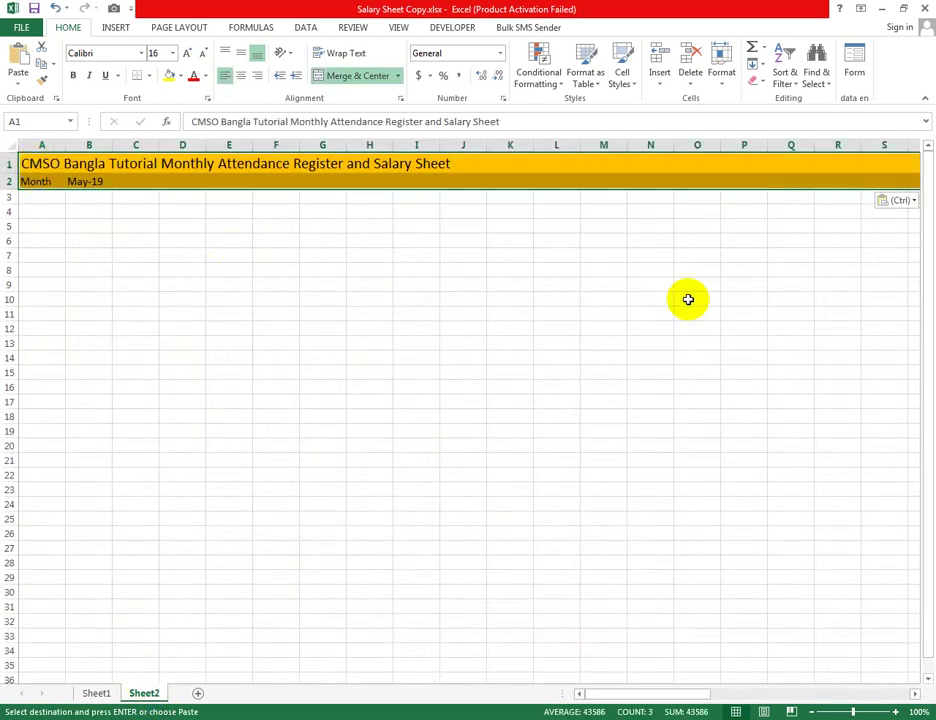
{"action": "left_click", "coordinate": [689, 298]}
{"action": "left_click", "coordinate": [372, 218]}
{"action": "left_click", "coordinate": [182, 177]}
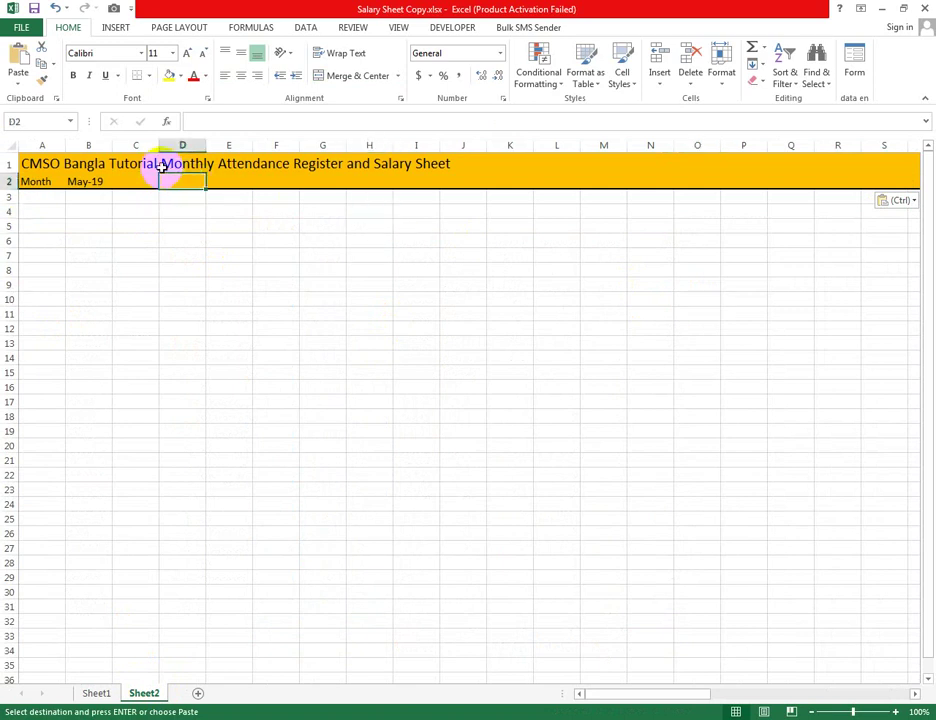
{"action": "left_click", "coordinate": [163, 165]}
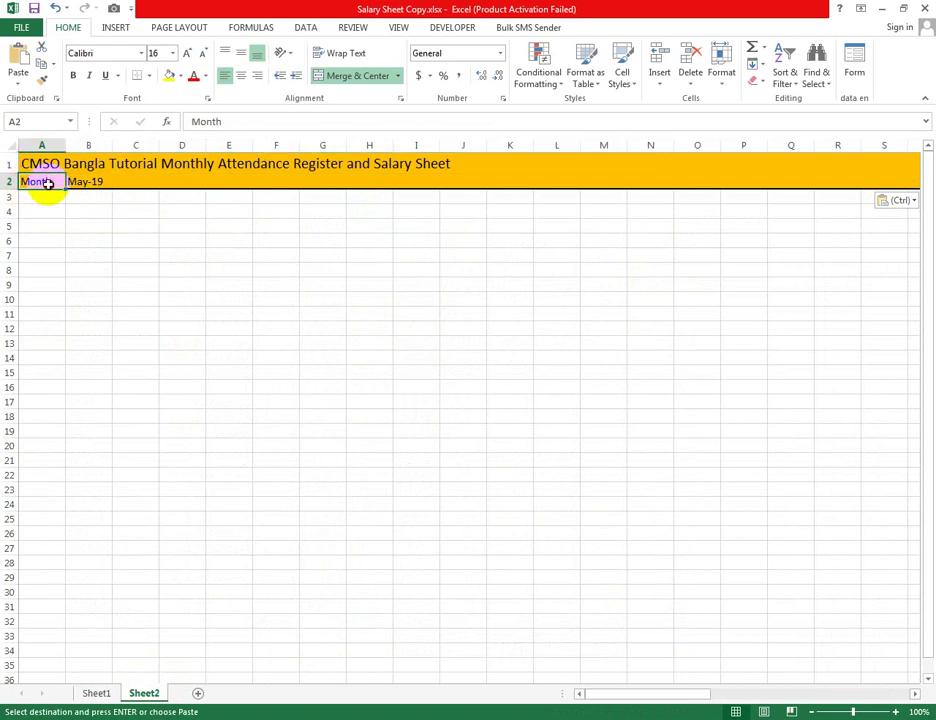
Step: Centre-align the Month and May-19 cells in row 2
{"action": "left_click_drag", "start_coordinate": [24, 190], "coordinate": [80, 181]}
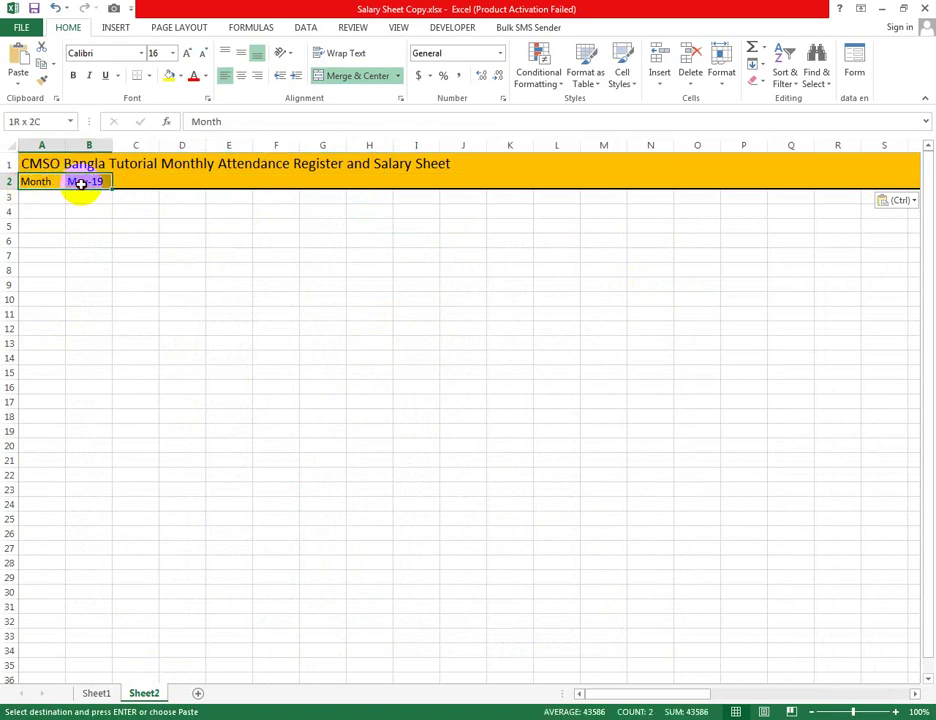
{"action": "left_click", "coordinate": [226, 77]}
{"action": "left_click", "coordinate": [303, 325]}
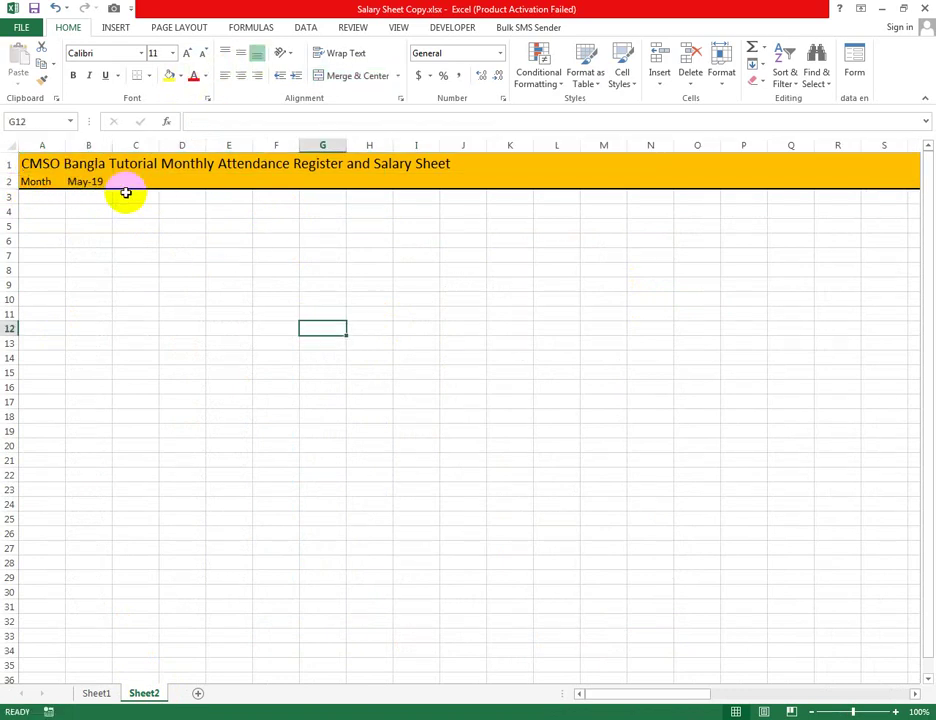
{"action": "left_click", "coordinate": [55, 182]}
{"action": "left_click_drag", "start_coordinate": [55, 182], "coordinate": [79, 182]}
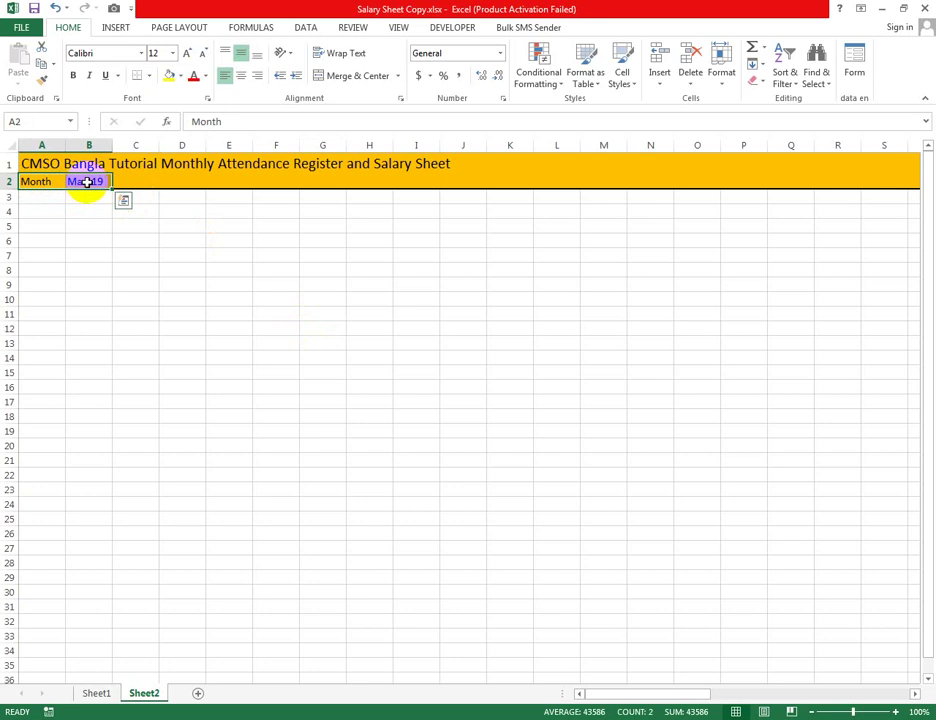
{"action": "left_click", "coordinate": [328, 259]}
{"action": "left_click", "coordinate": [48, 184]}
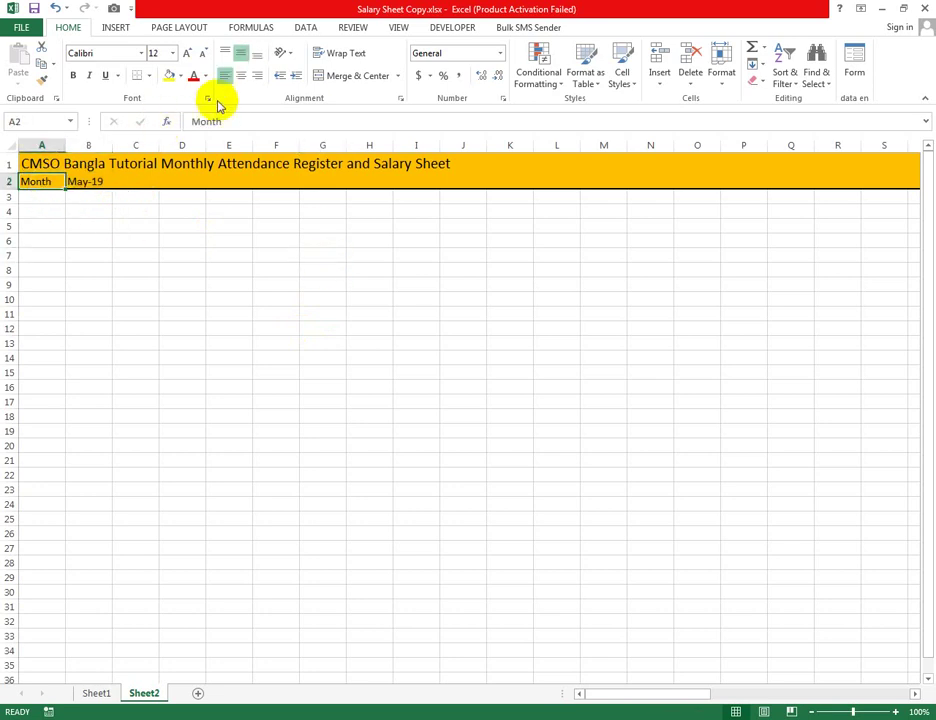
{"action": "left_click", "coordinate": [242, 299]}
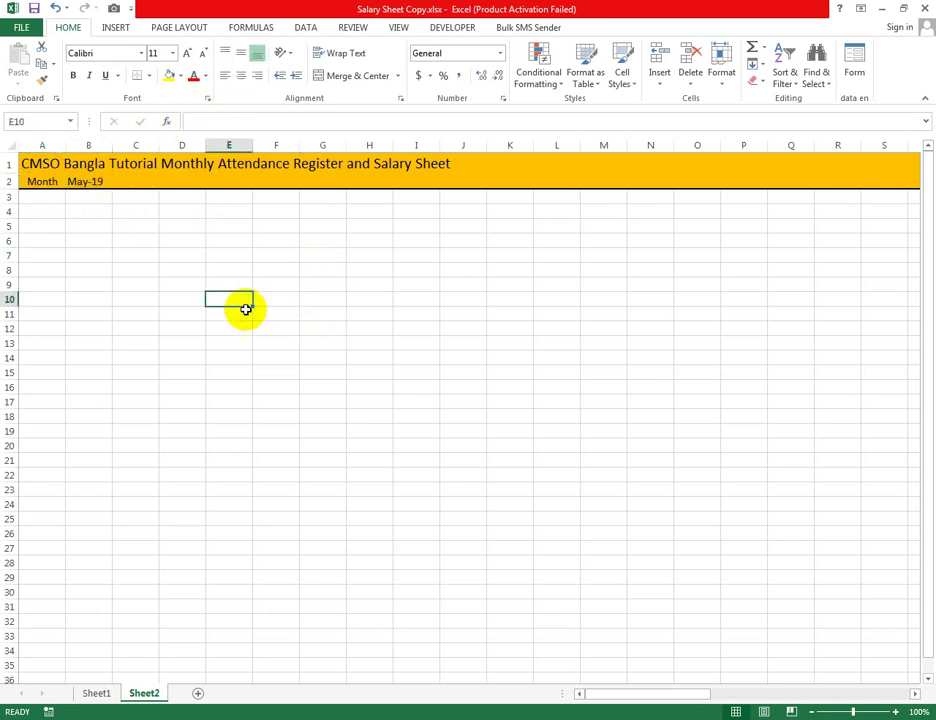
{"action": "left_click", "coordinate": [92, 190]}
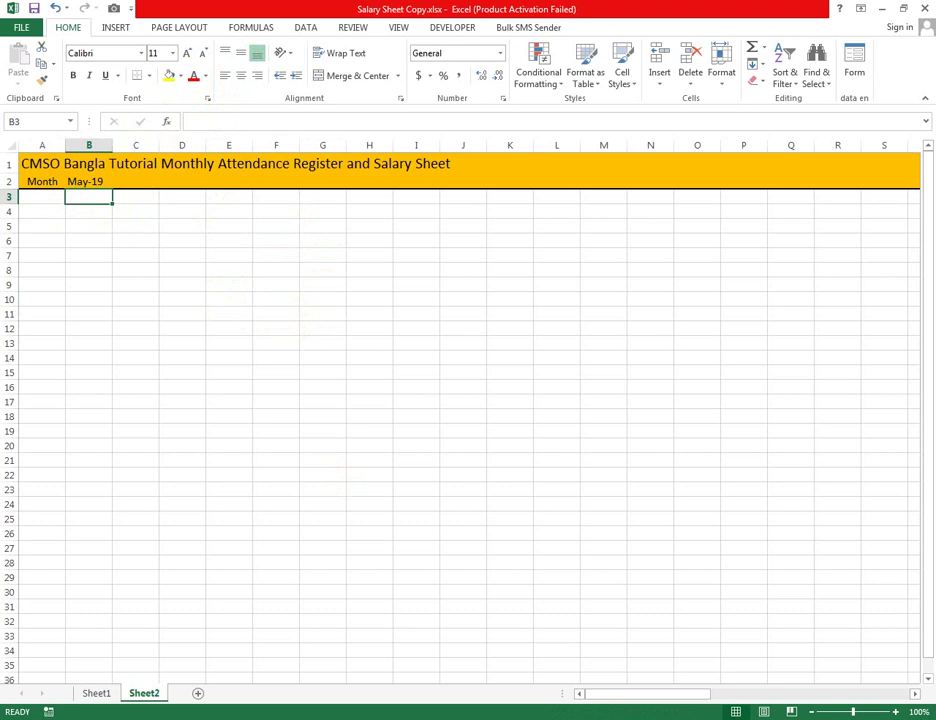
Step: On Sheet1, look over the SI NO, Staff Name, Staff ID and Designation cells
{"action": "left_click", "coordinate": [97, 693]}
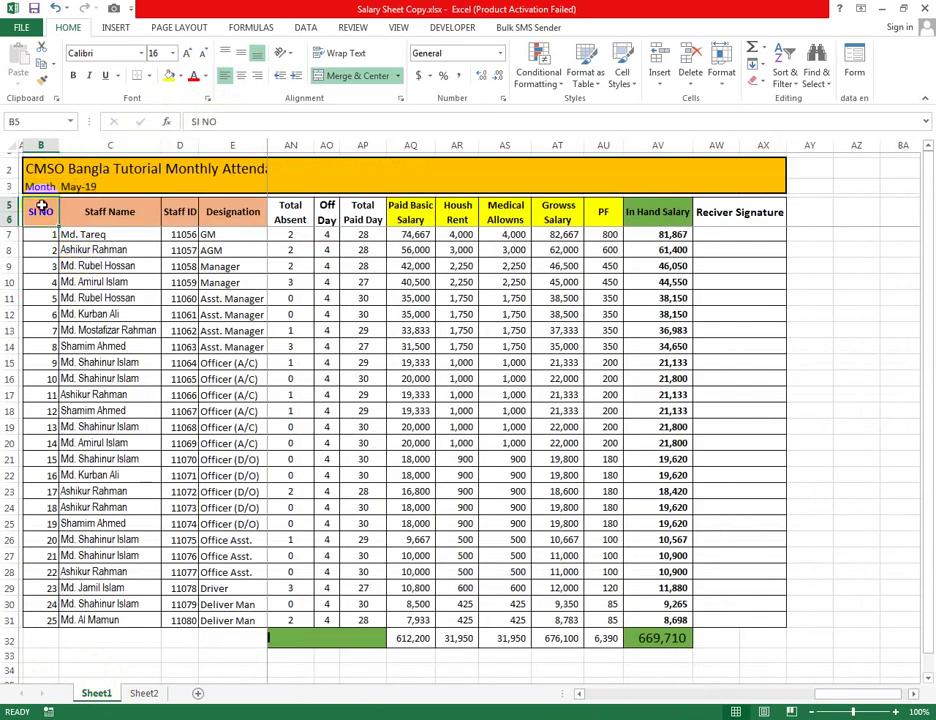
{"action": "left_click_drag", "start_coordinate": [40, 211], "coordinate": [127, 213]}
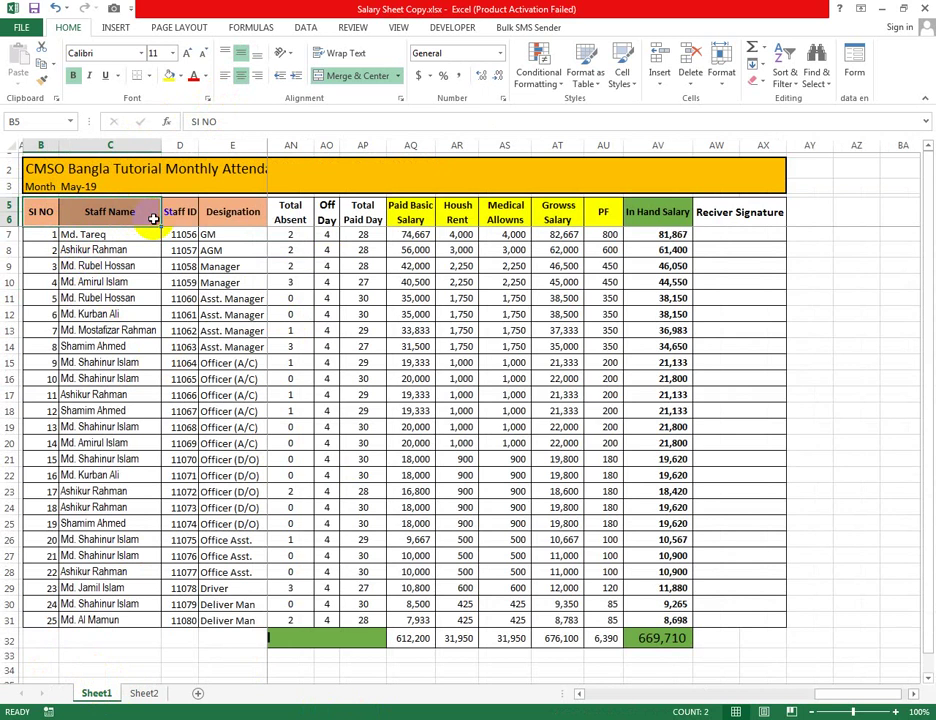
{"action": "left_click", "coordinate": [252, 212]}
{"action": "left_click", "coordinate": [209, 298]}
{"action": "left_click", "coordinate": [184, 297]}
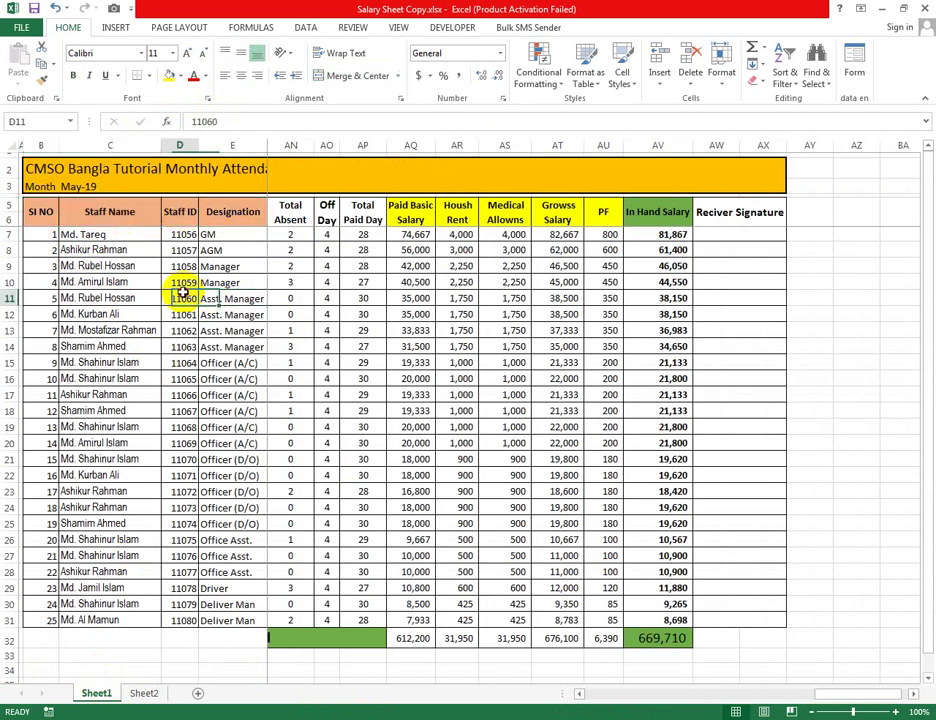
{"action": "left_click", "coordinate": [72, 313]}
{"action": "left_click", "coordinate": [240, 313]}
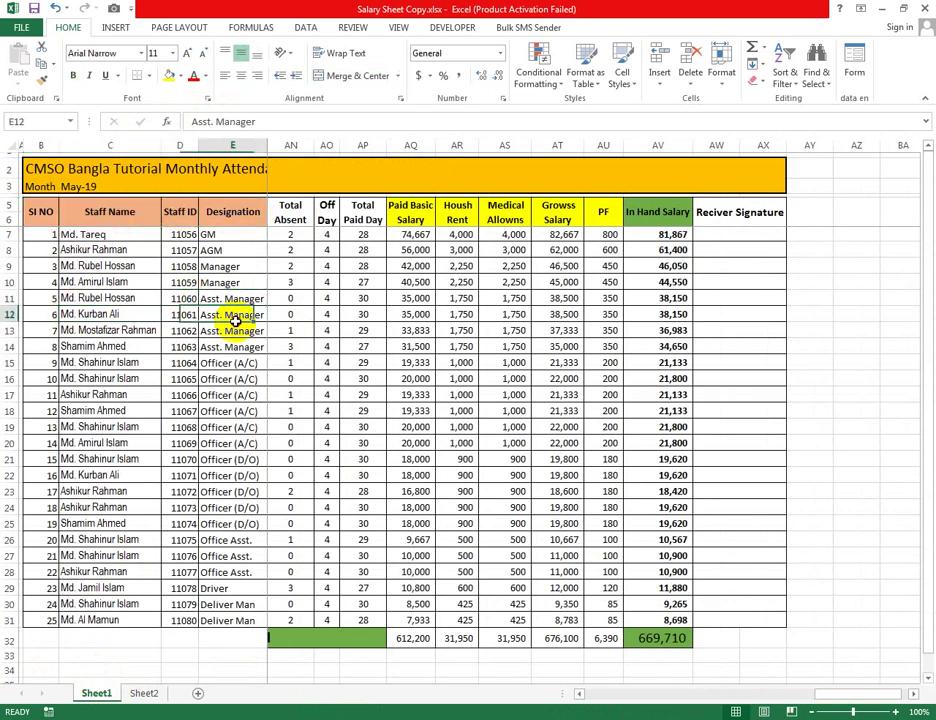
{"action": "left_click", "coordinate": [174, 318]}
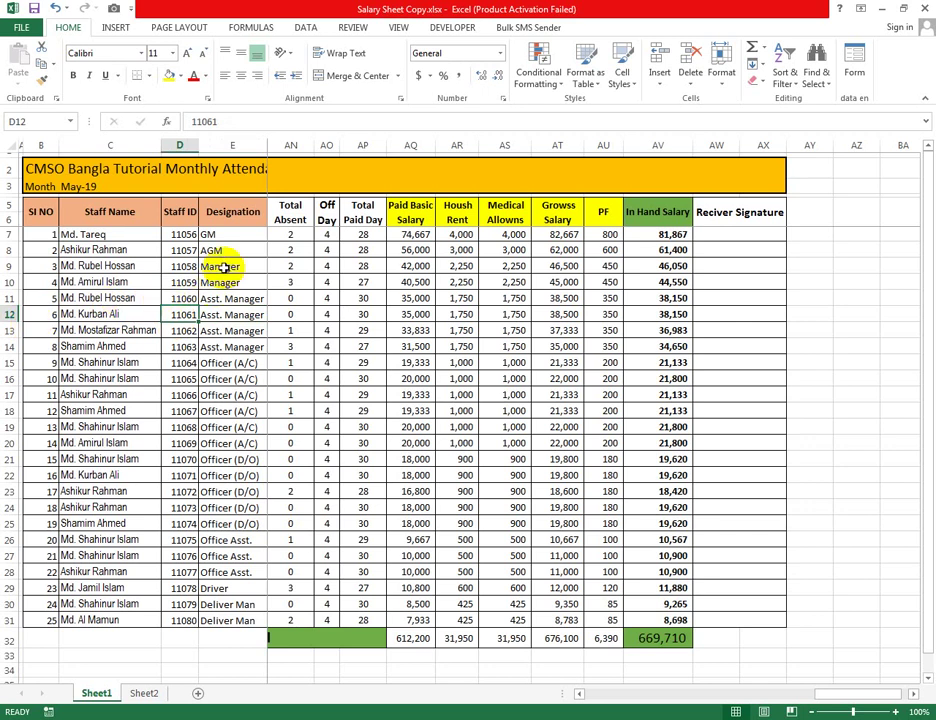
{"action": "left_click", "coordinate": [212, 233]}
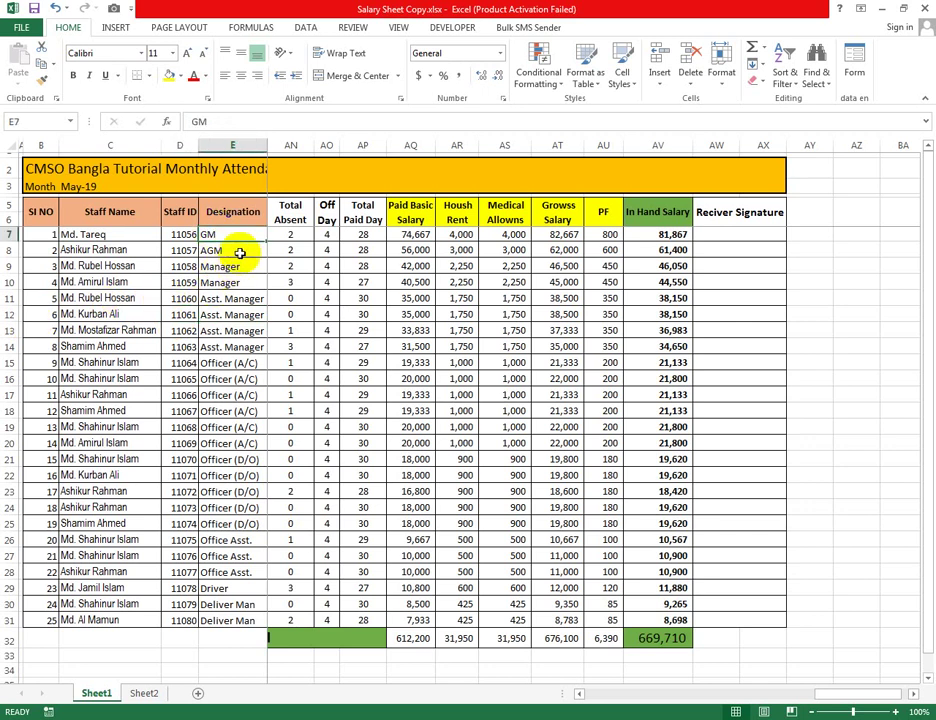
{"action": "left_click", "coordinate": [183, 235]}
{"action": "left_click", "coordinate": [106, 236]}
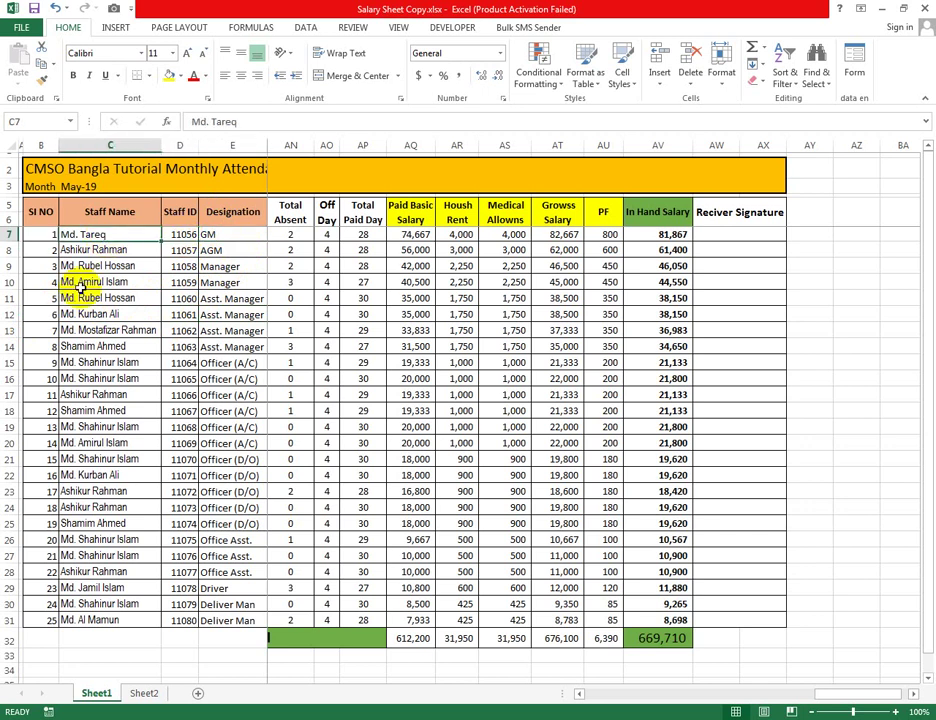
Step: Copy the staff table B5:E31 and paste it into Sheet2 at A3
{"action": "left_click_drag", "start_coordinate": [40, 211], "coordinate": [214, 320]}
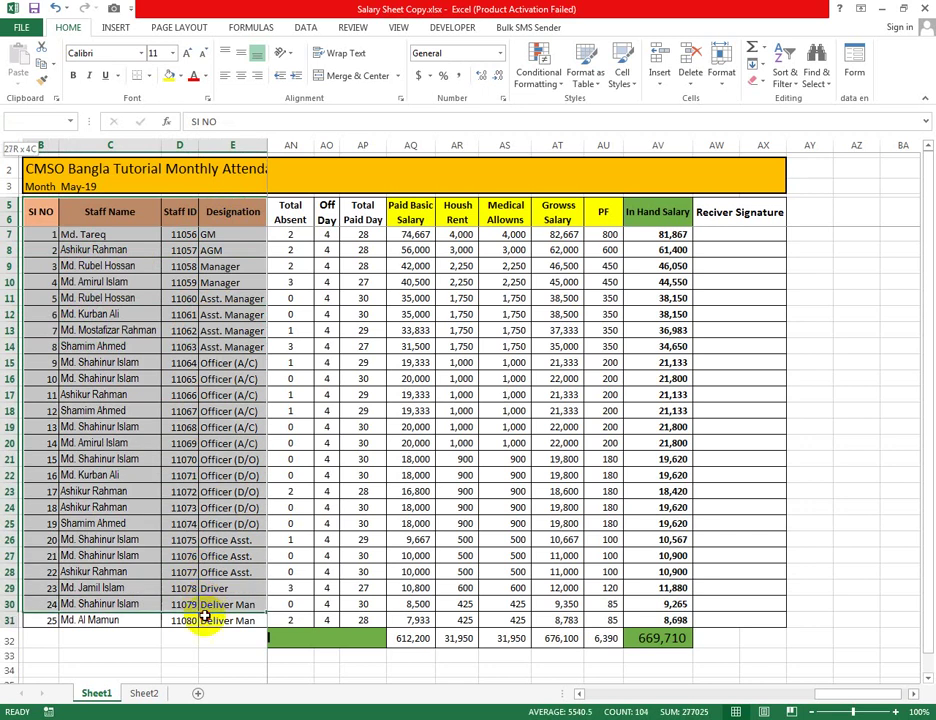
{"action": "left_click_drag", "start_coordinate": [214, 320], "coordinate": [209, 622]}
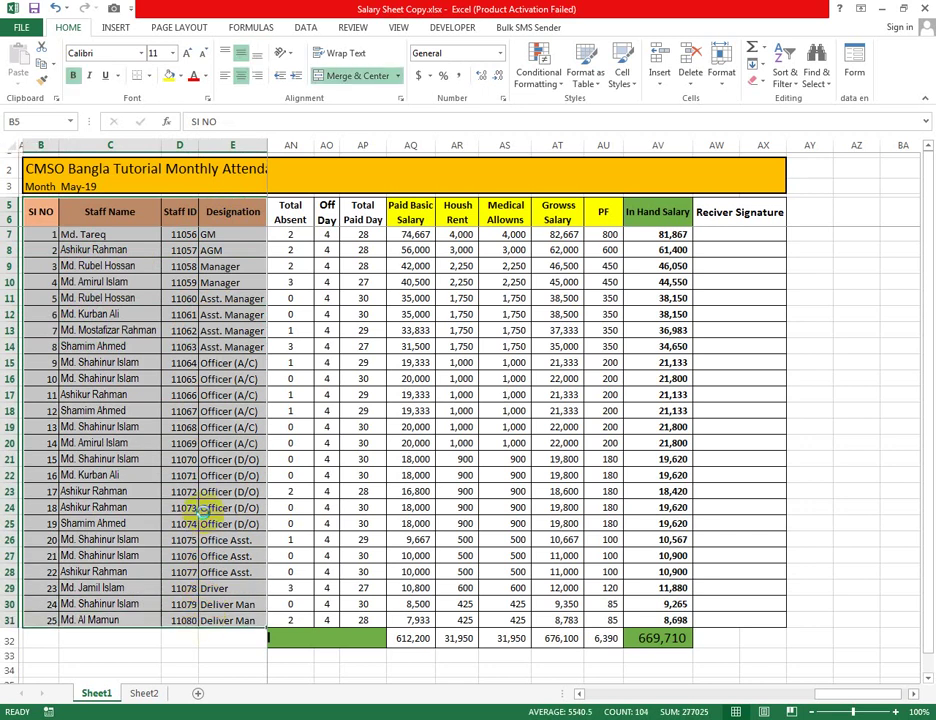
{"action": "key", "text": "ctrl+c"}
{"action": "left_click", "coordinate": [143, 693]}
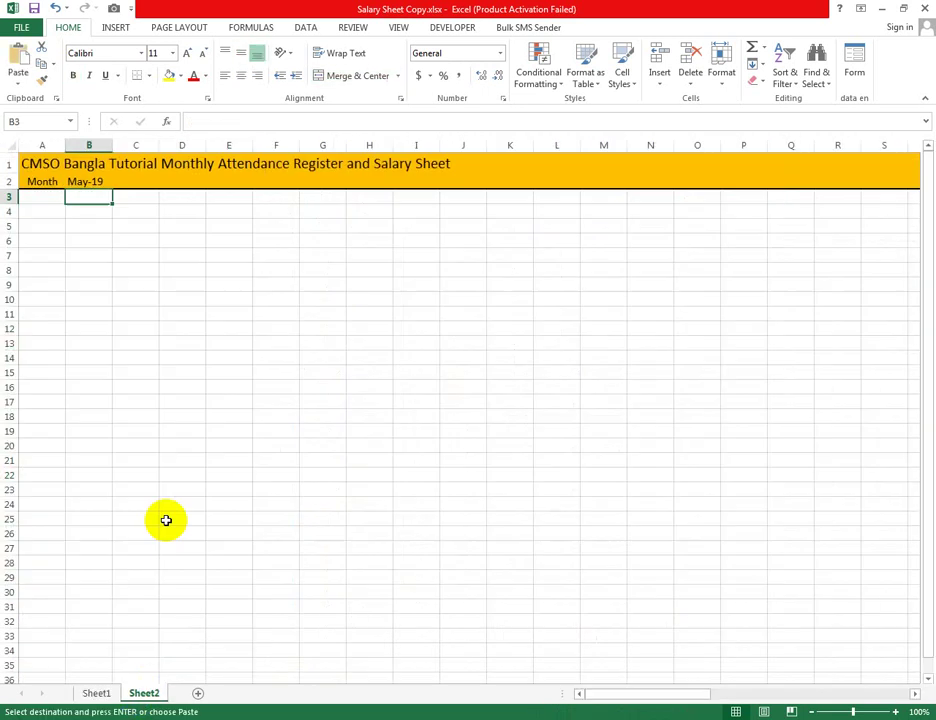
{"action": "left_click", "coordinate": [51, 196]}
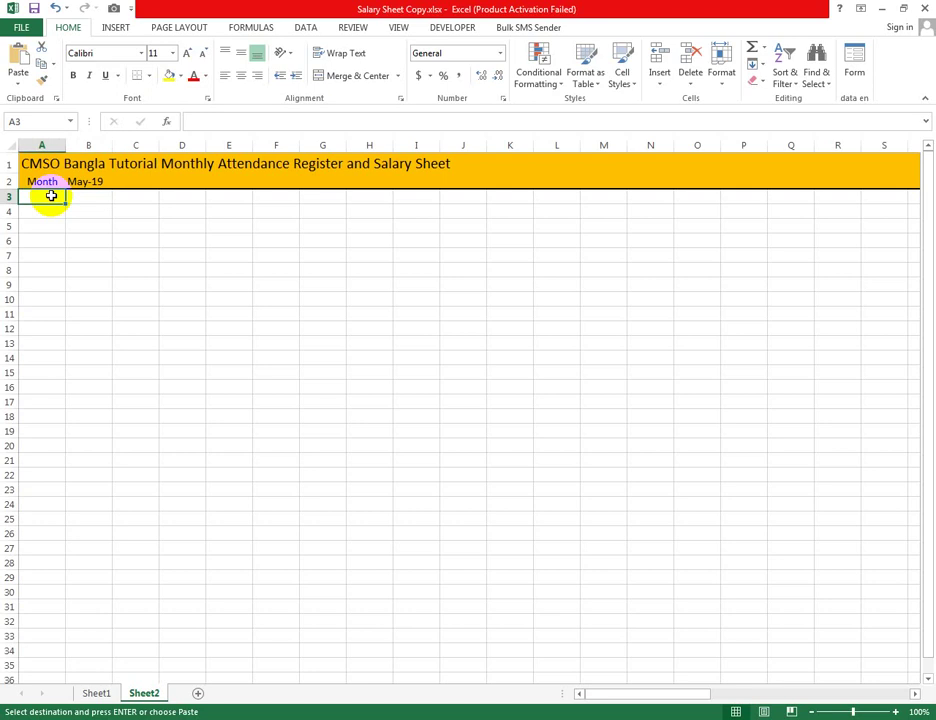
{"action": "key", "text": "ctrl+v"}
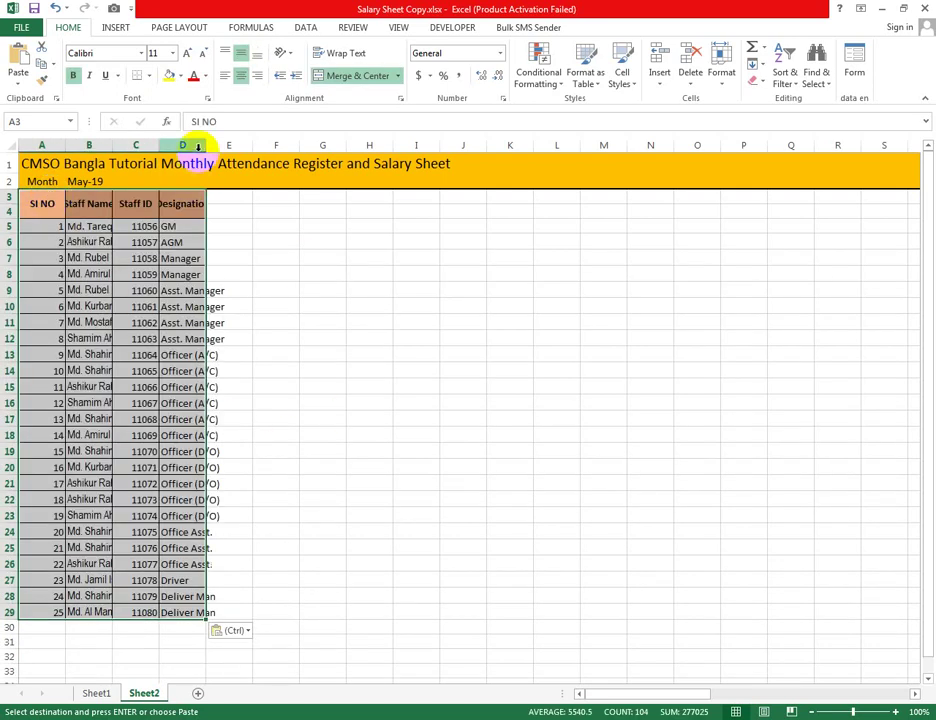
Step: Autofit and widen columns A–D: SI NO, Staff Name, Staff ID and Designation
{"action": "double_click", "coordinate": [207, 146]}
{"action": "left_click_drag", "start_coordinate": [158, 146], "coordinate": [150, 146]}
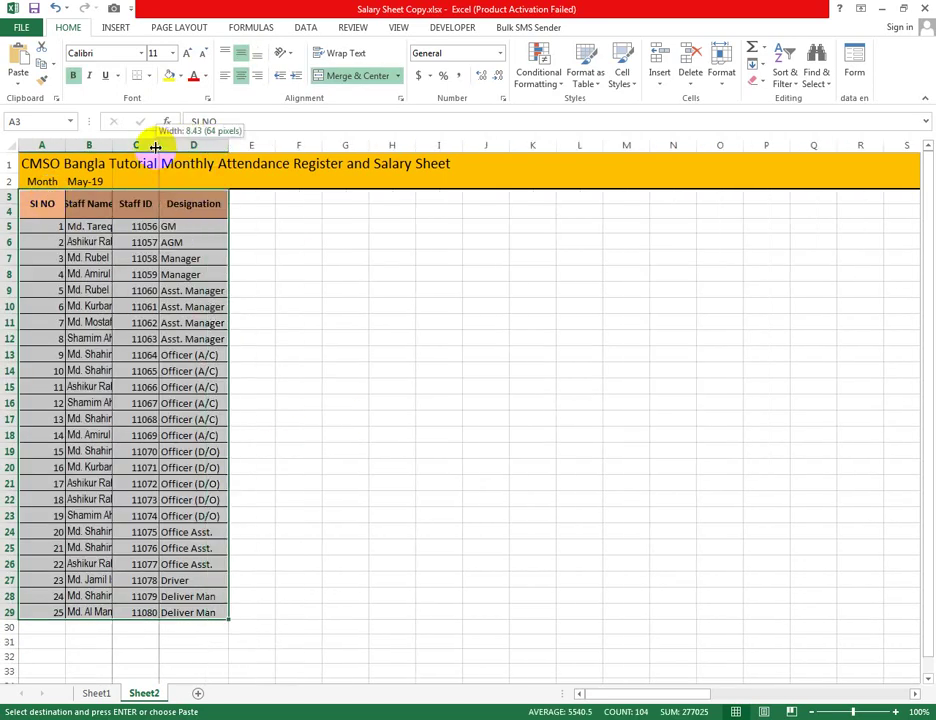
{"action": "double_click", "coordinate": [113, 145]}
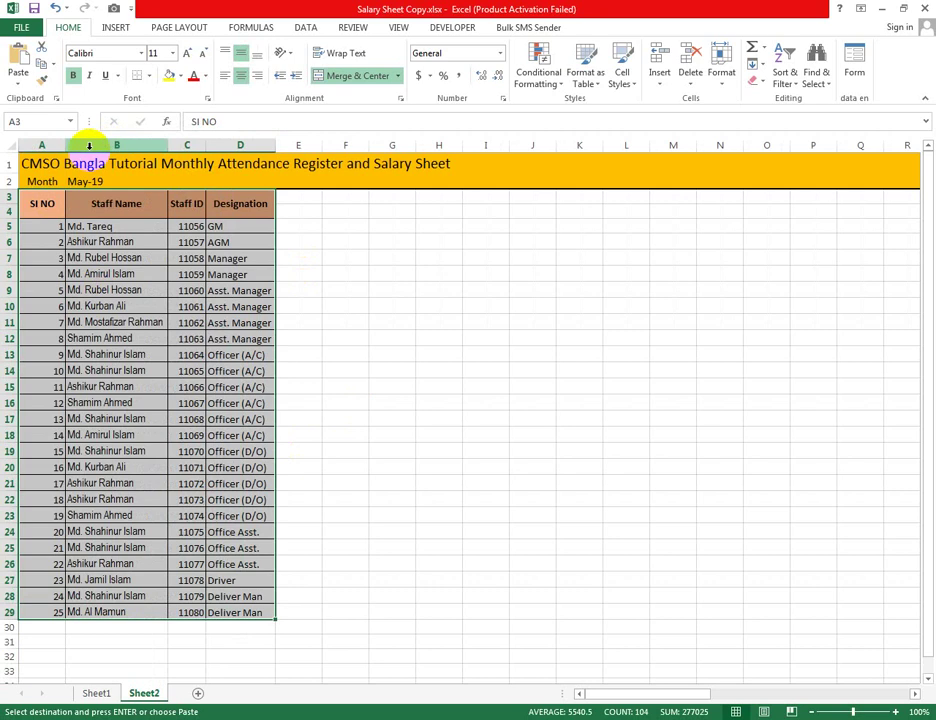
{"action": "double_click", "coordinate": [66, 145]}
{"action": "left_click", "coordinate": [472, 370]}
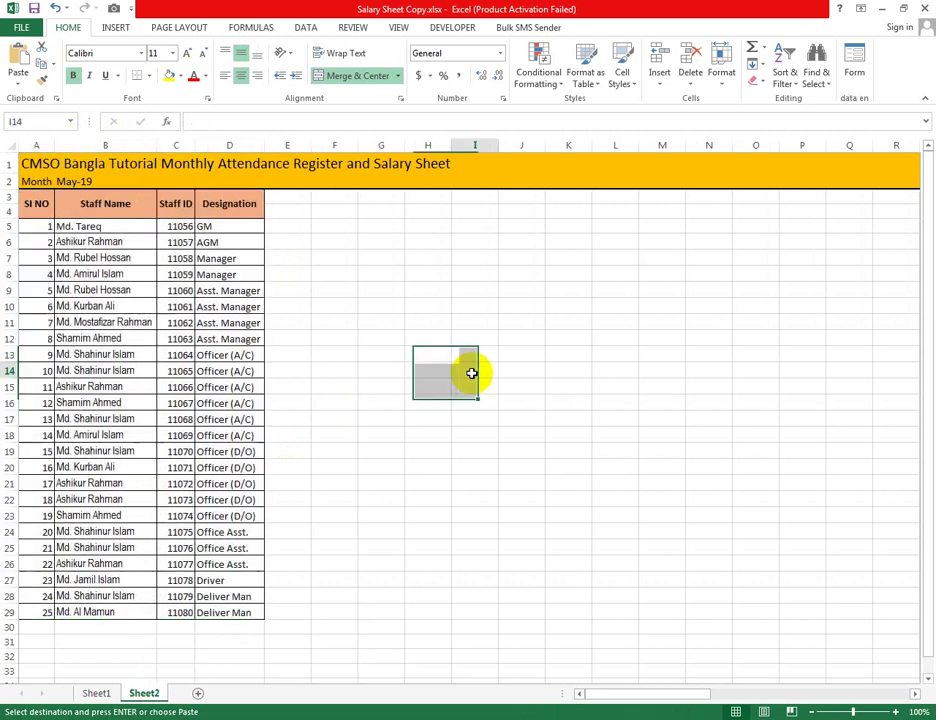
{"action": "left_click_drag", "start_coordinate": [265, 145], "coordinate": [277, 145]}
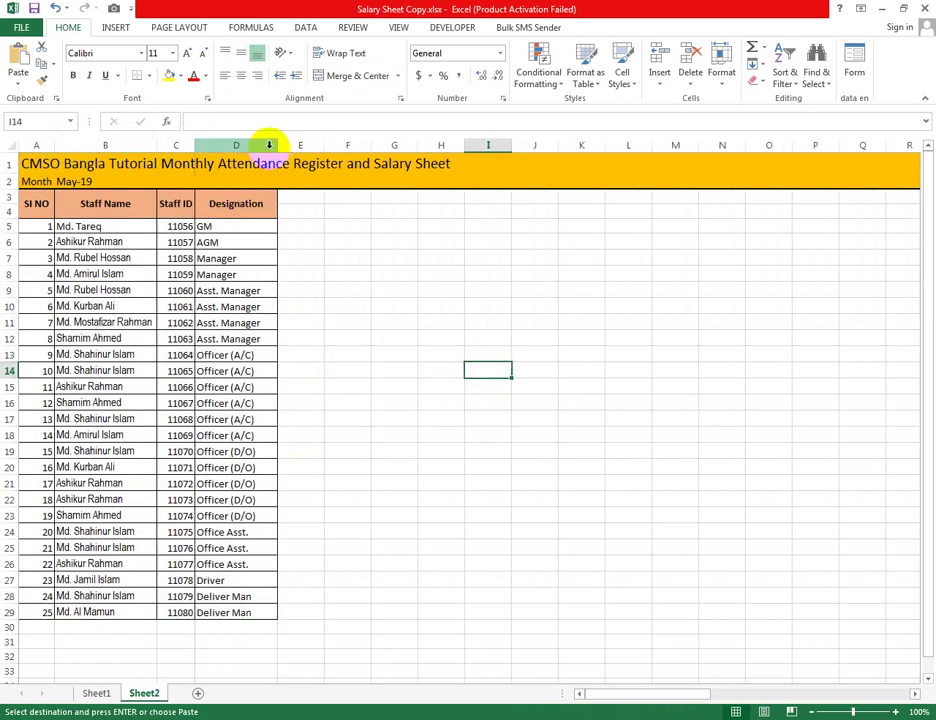
{"action": "left_click_drag", "start_coordinate": [193, 145], "coordinate": [213, 145]}
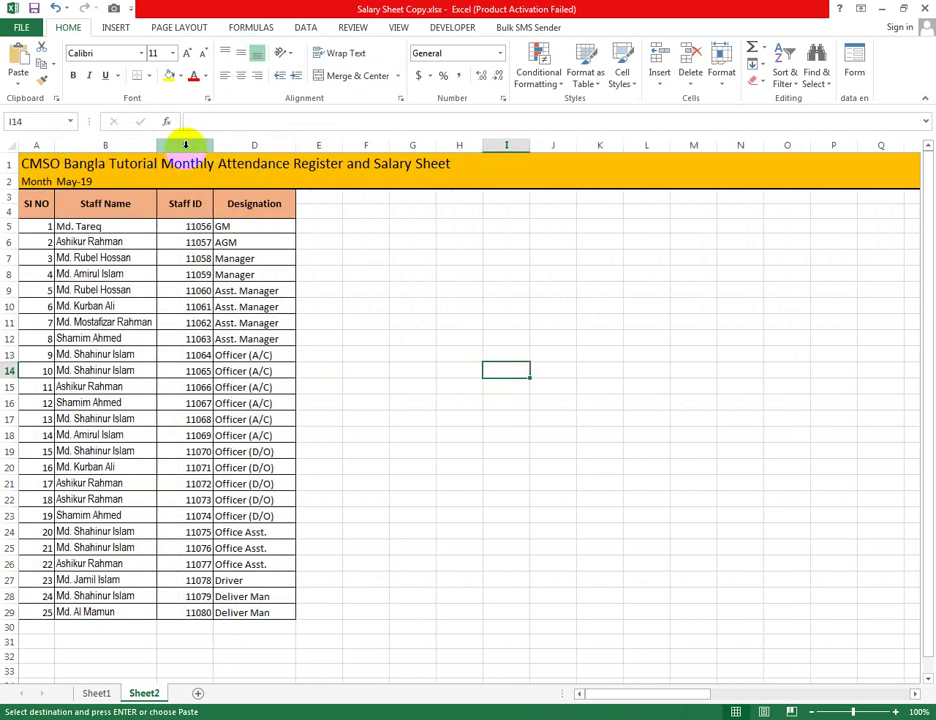
{"action": "left_click_drag", "start_coordinate": [155, 145], "coordinate": [168, 145]}
{"action": "left_click", "coordinate": [486, 335]}
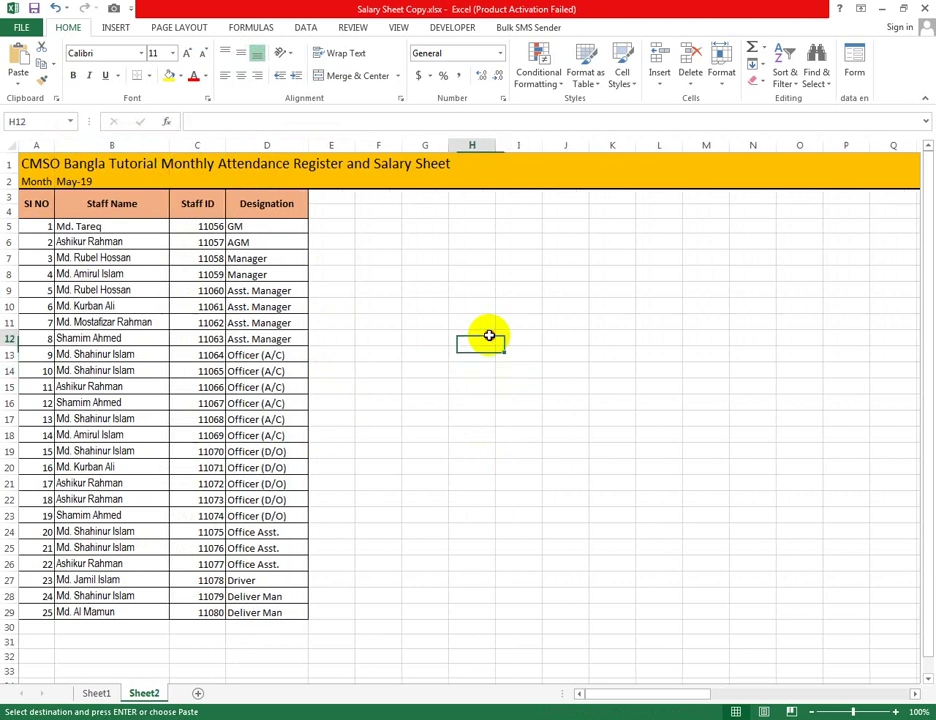
Step: Paste Sheet1's Days and Date headers into Sheet2 E3:E4 and merge E5:E29
{"action": "left_click", "coordinate": [96, 693]}
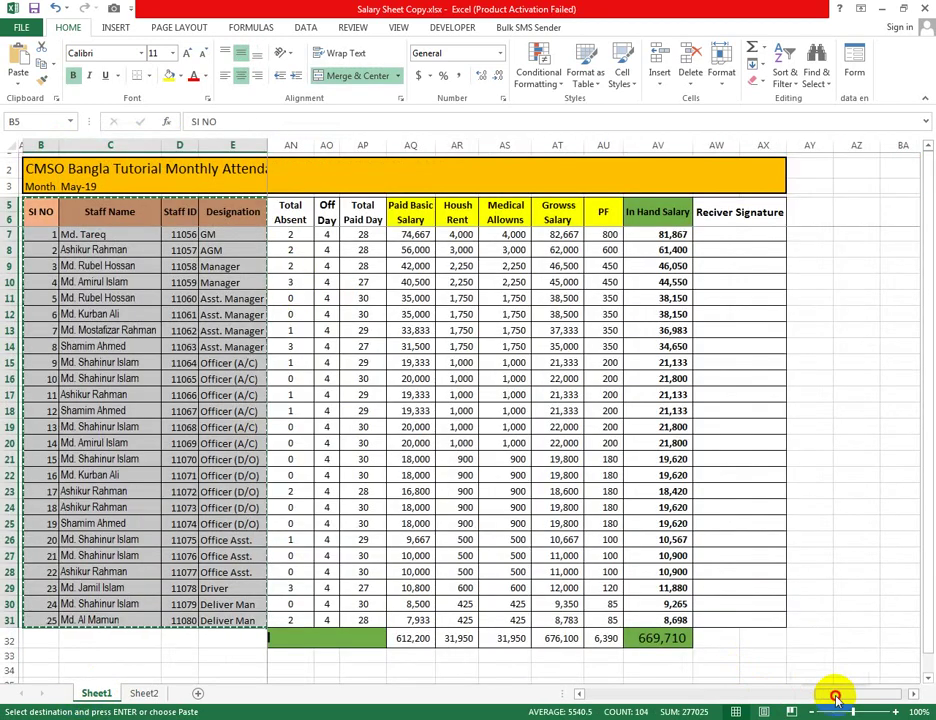
{"action": "left_click_drag", "start_coordinate": [836, 693], "coordinate": [555, 693]}
{"action": "left_click", "coordinate": [282, 221]}
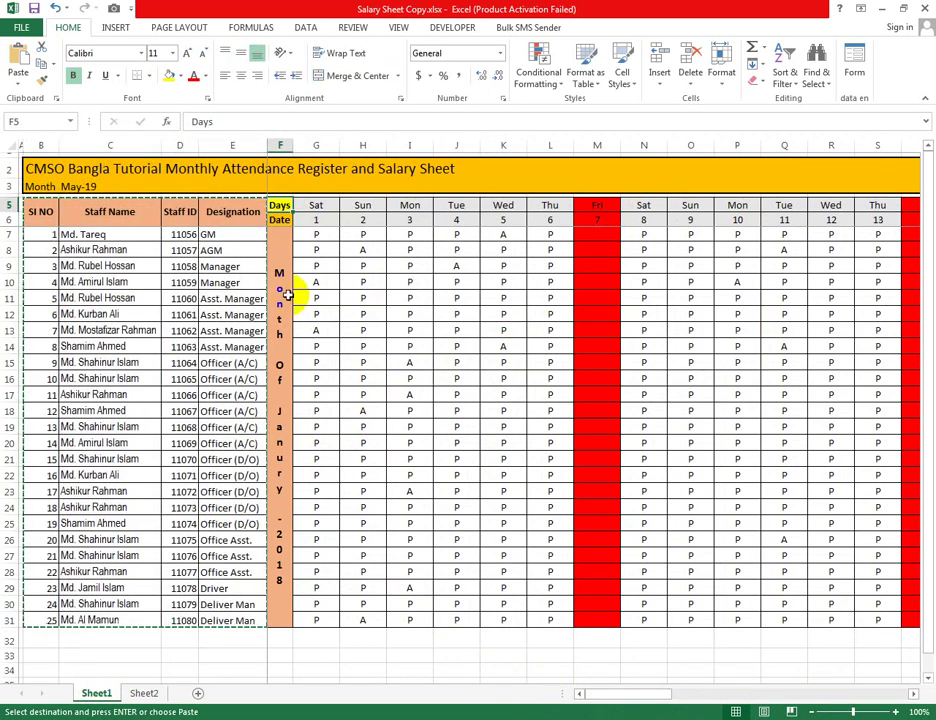
{"action": "left_click", "coordinate": [278, 413]}
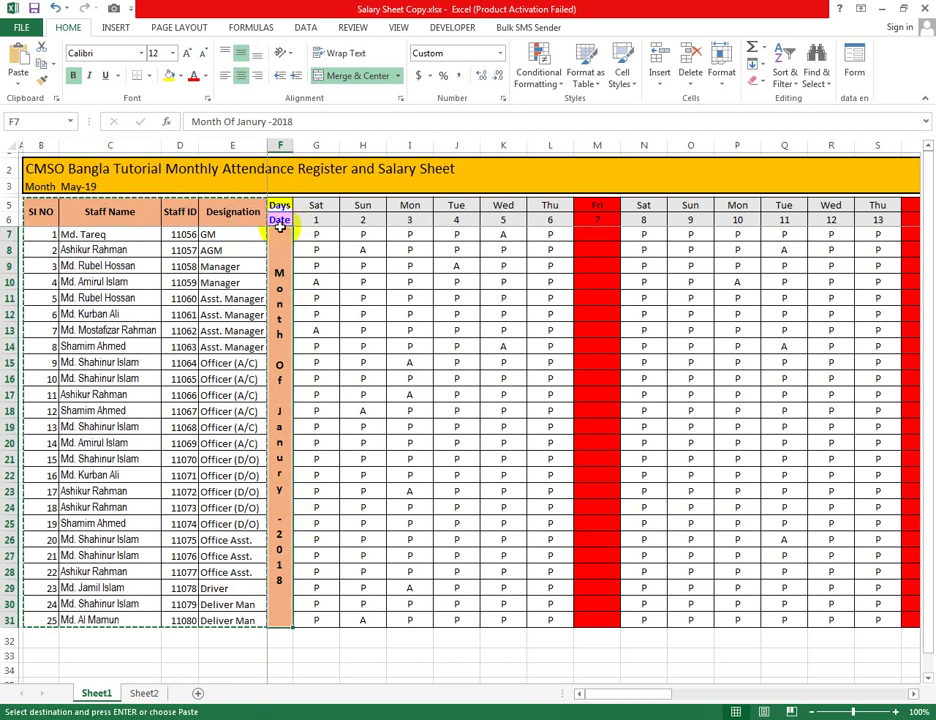
{"action": "left_click_drag", "start_coordinate": [279, 203], "coordinate": [281, 215]}
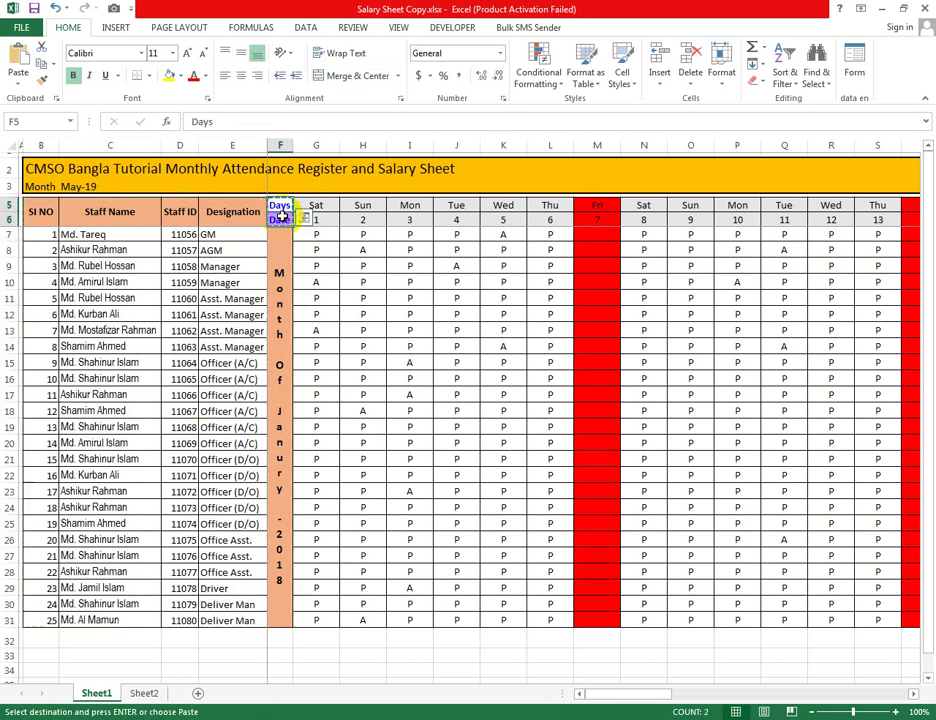
{"action": "left_click", "coordinate": [143, 692]}
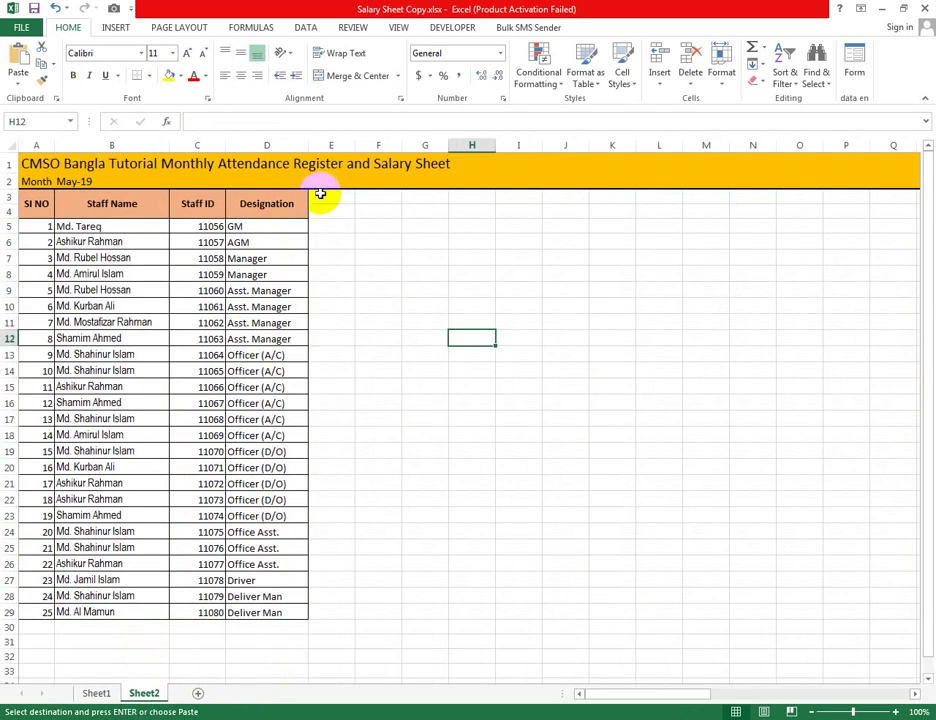
{"action": "left_click", "coordinate": [319, 194]}
{"action": "key", "text": "ctrl+v"}
{"action": "left_click_drag", "start_coordinate": [332, 220], "coordinate": [349, 613]}
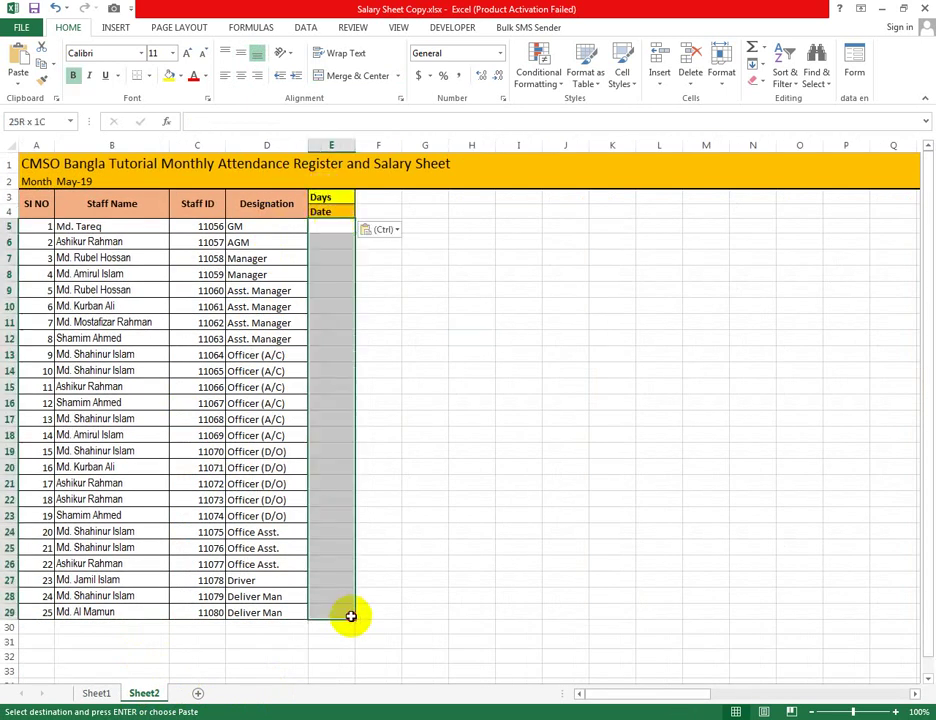
{"action": "left_click", "coordinate": [352, 80]}
Step: Narrow column E and type the month label into merged cell E5
{"action": "left_click", "coordinate": [424, 356]}
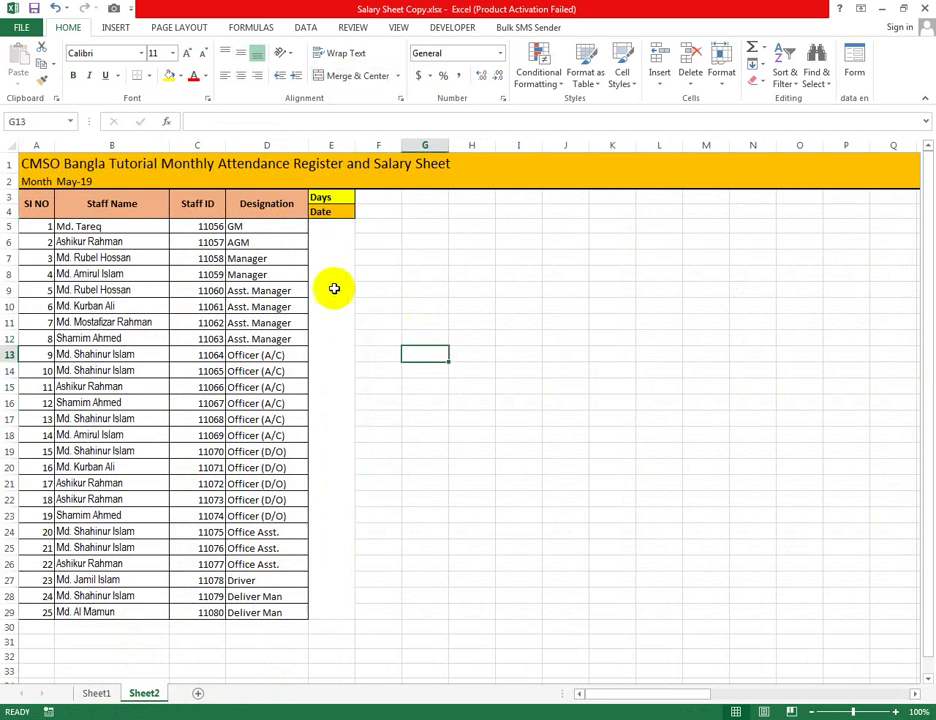
{"action": "left_click", "coordinate": [334, 277]}
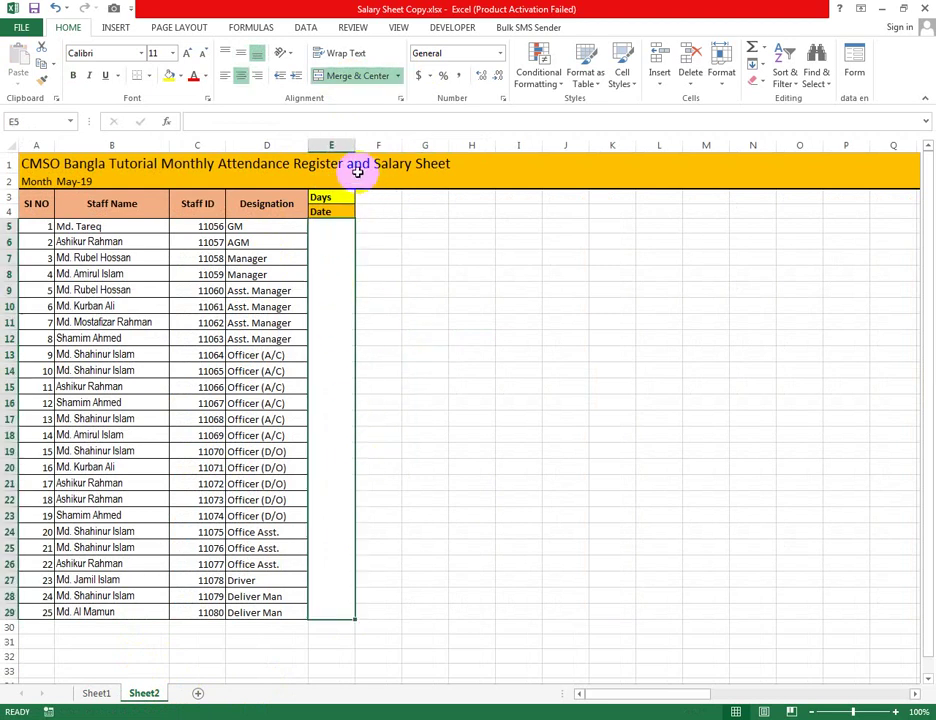
{"action": "left_click_drag", "start_coordinate": [355, 145], "coordinate": [338, 145]}
{"action": "left_click", "coordinate": [407, 288]}
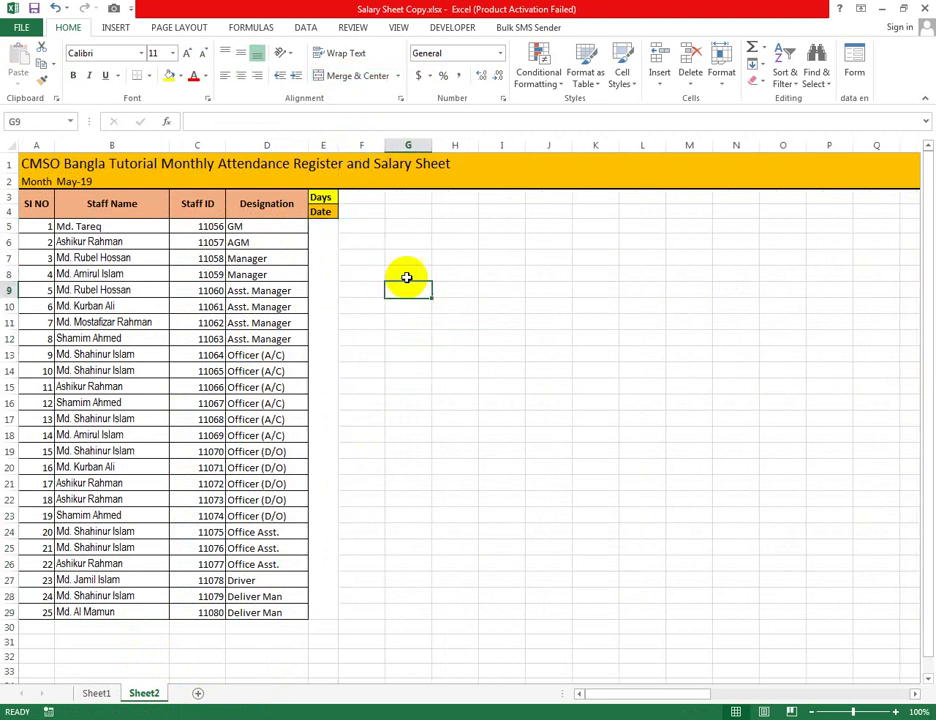
{"action": "left_click", "coordinate": [326, 241]}
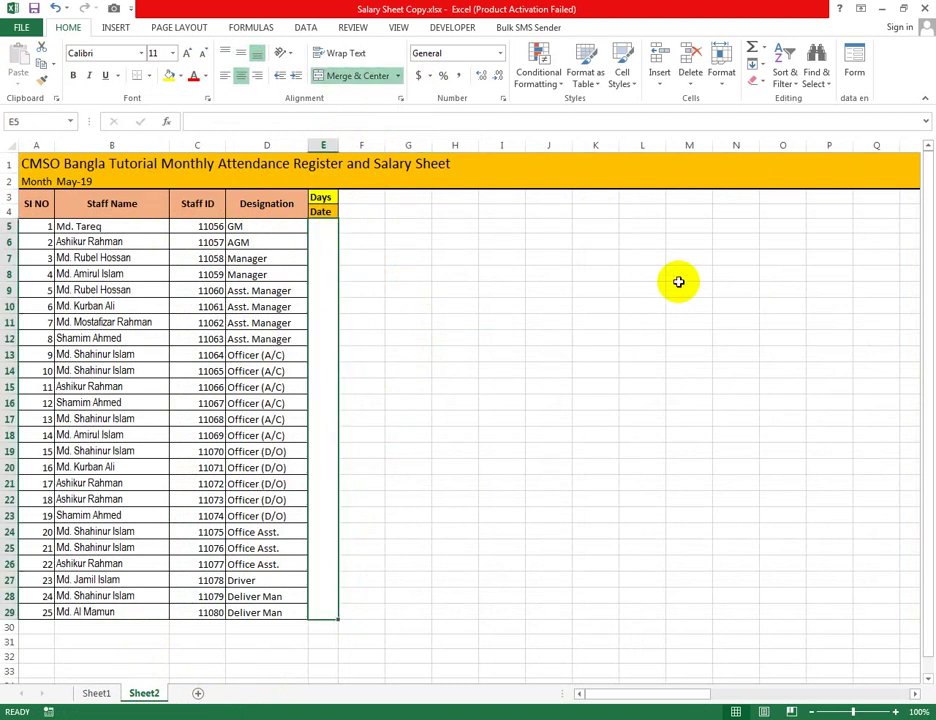
{"action": "type", "text": "Mont"}
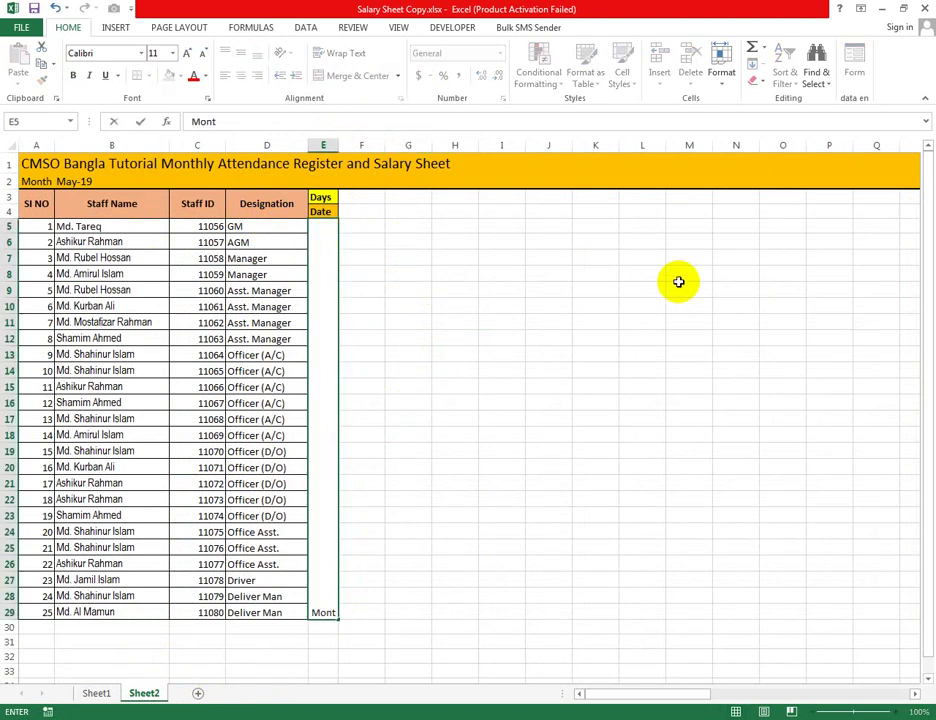
{"action": "type", "text": "h Of Ma- 2019"}
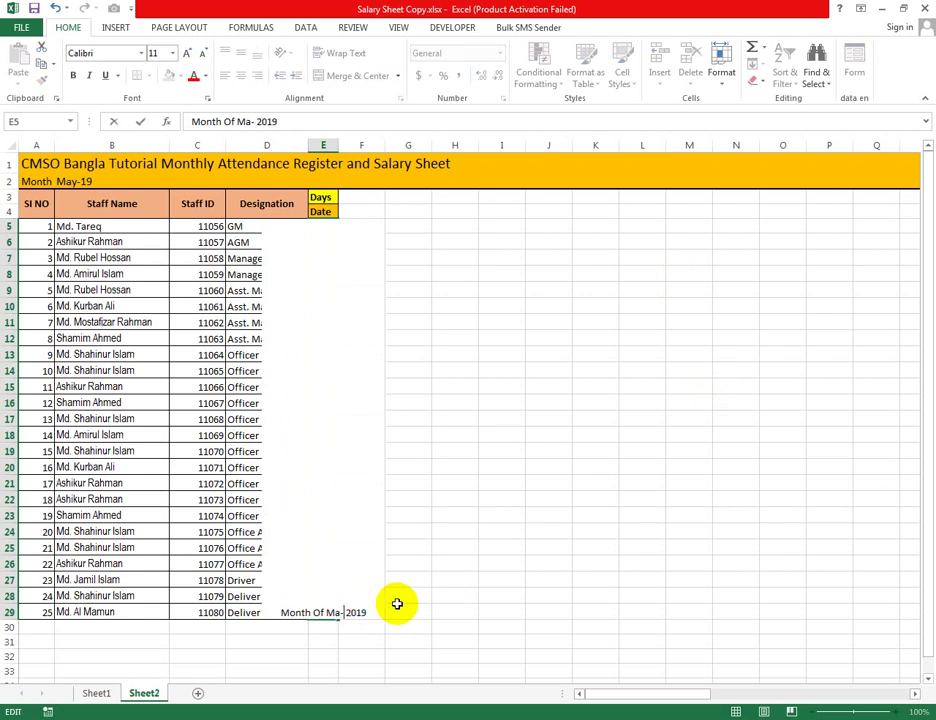
{"action": "left_click", "coordinate": [443, 560]}
{"action": "left_click", "coordinate": [510, 586]}
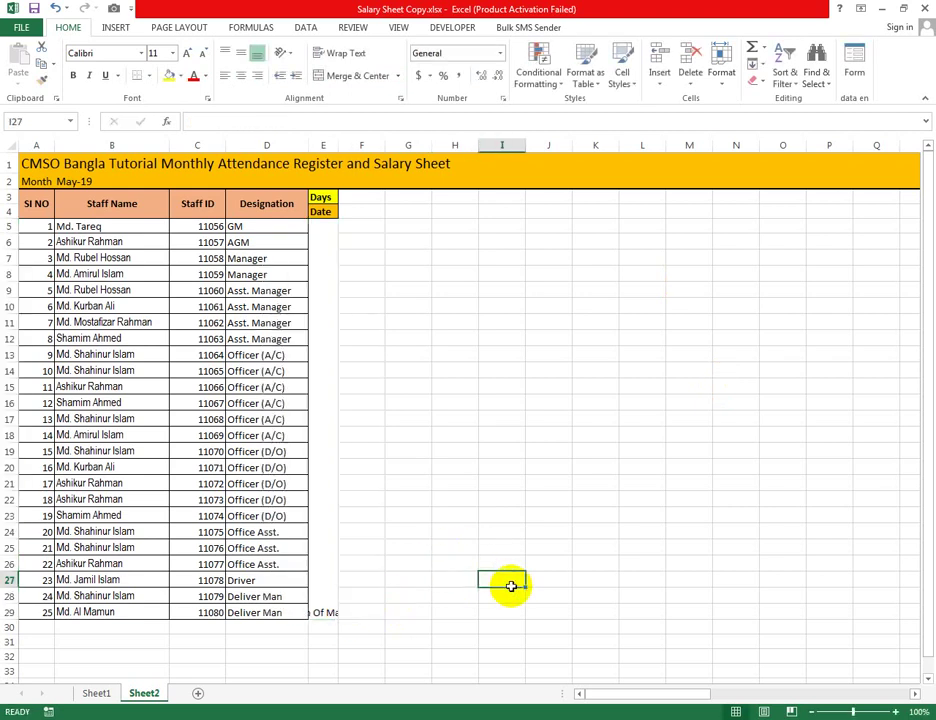
{"action": "left_click", "coordinate": [319, 602]}
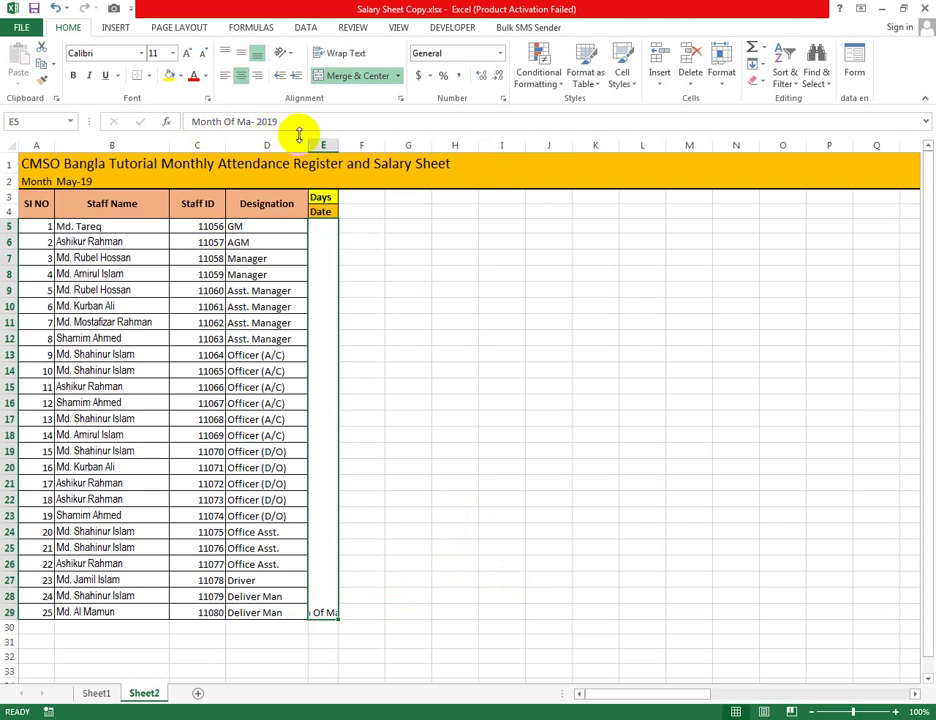
Step: Correct the label to 'Month Of May- 2019' and compare it with Sheet1
{"action": "left_click", "coordinate": [249, 121]}
{"action": "key", "text": "Delete"}
{"action": "type", "text": "-"}
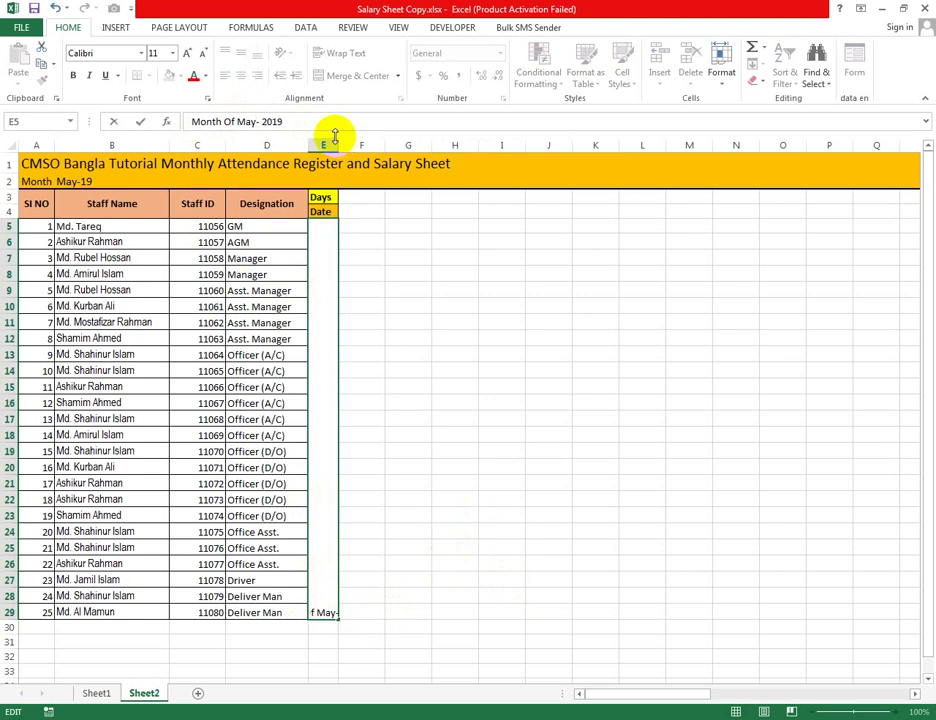
{"action": "left_click", "coordinate": [435, 367]}
{"action": "left_click", "coordinate": [326, 426]}
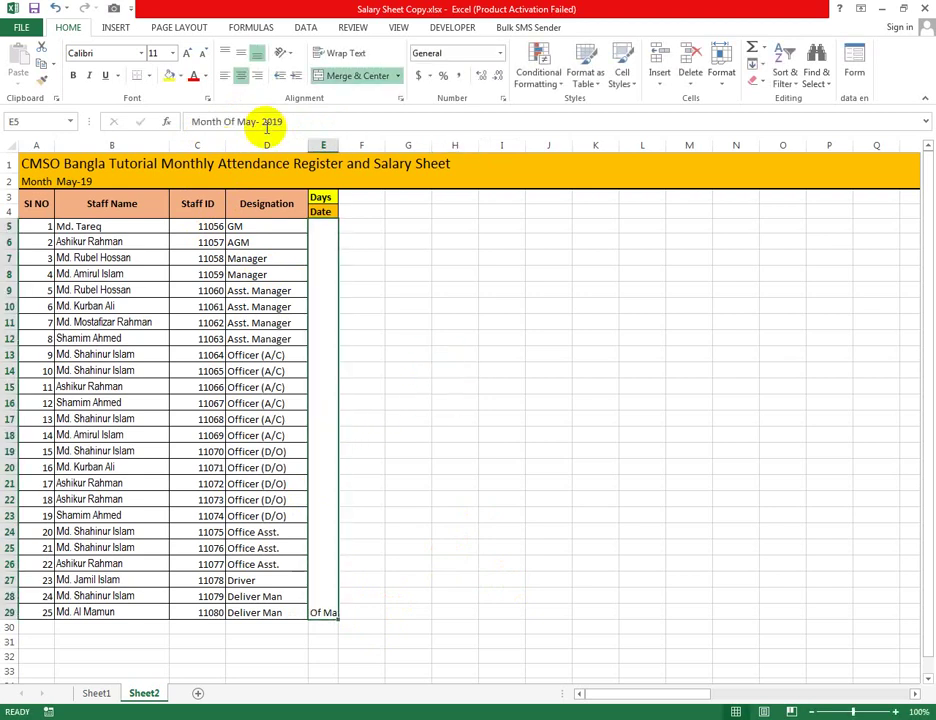
{"action": "left_click", "coordinate": [96, 692]}
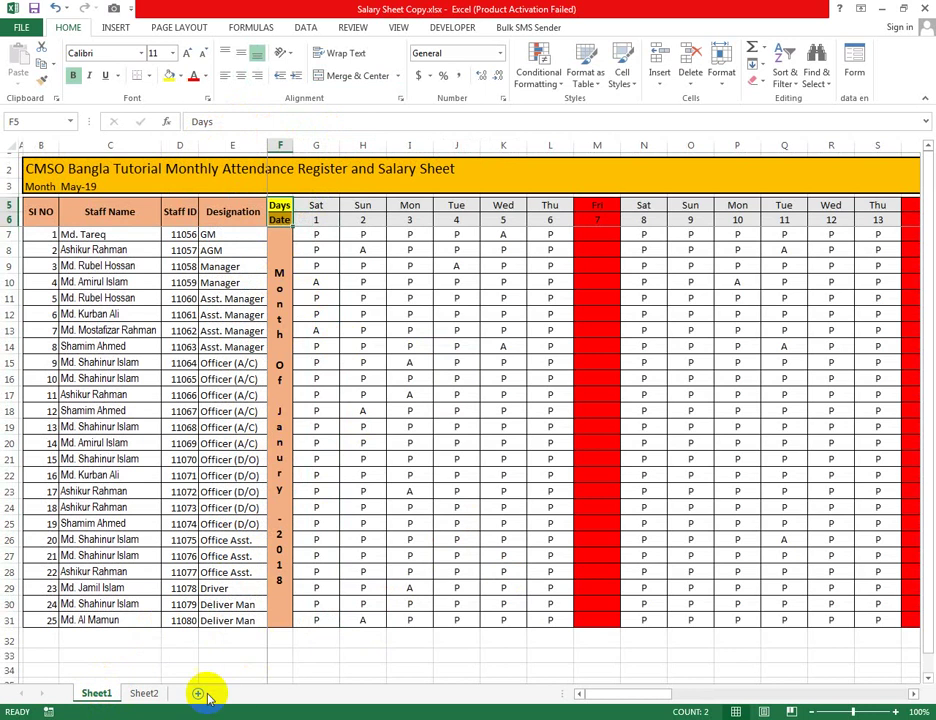
{"action": "left_click", "coordinate": [143, 693]}
{"action": "left_click", "coordinate": [403, 299]}
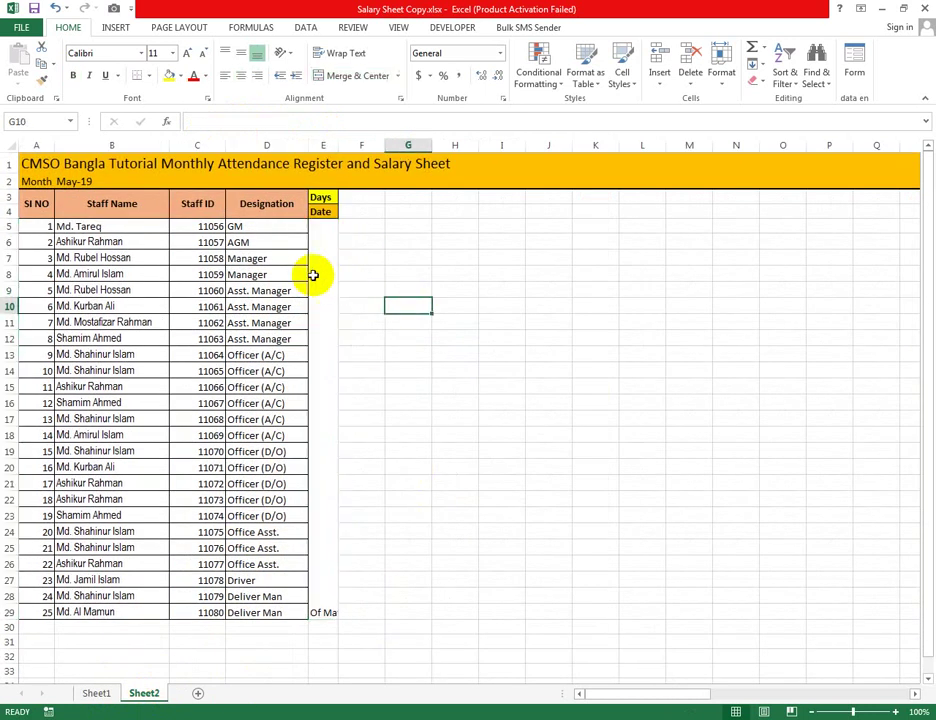
{"action": "left_click", "coordinate": [322, 270]}
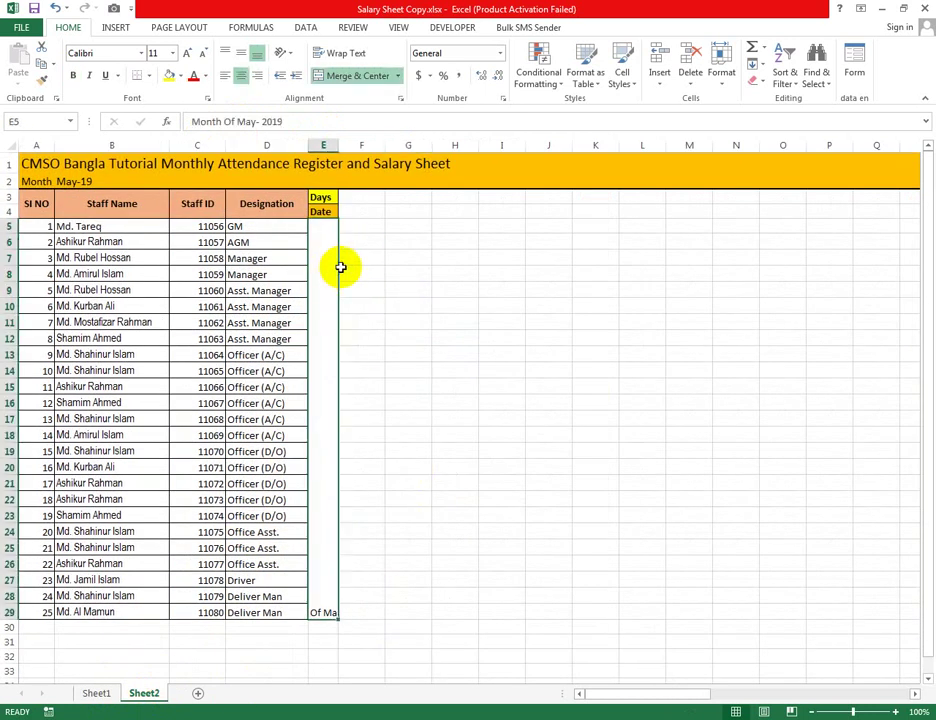
Step: Turn the month label to vertical text and enlarge its font to 16
{"action": "left_click", "coordinate": [292, 57]}
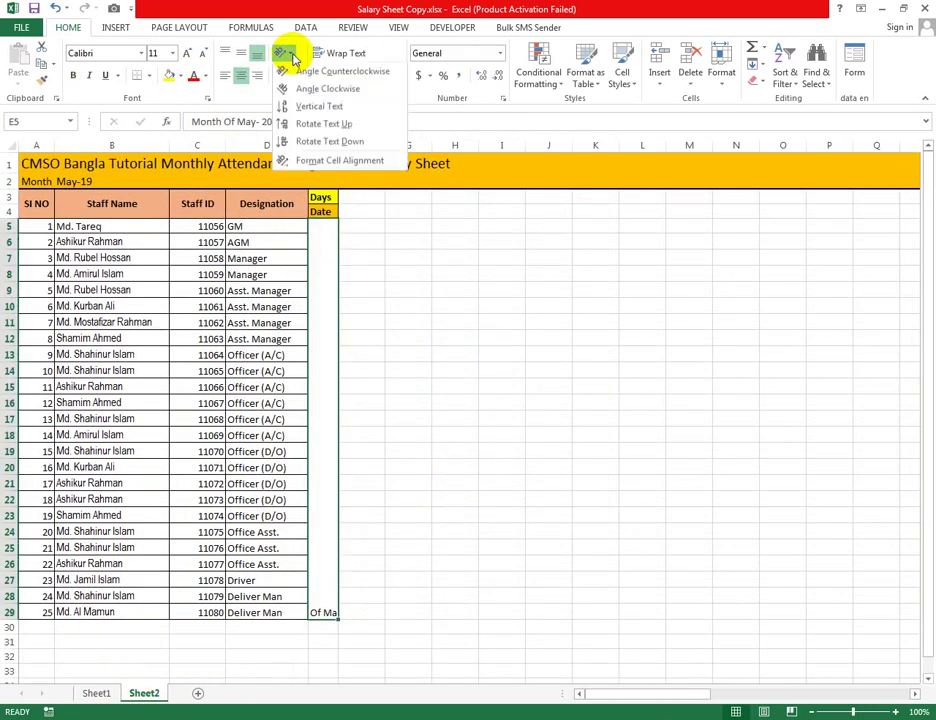
{"action": "left_click", "coordinate": [333, 107]}
{"action": "left_click", "coordinate": [403, 386]}
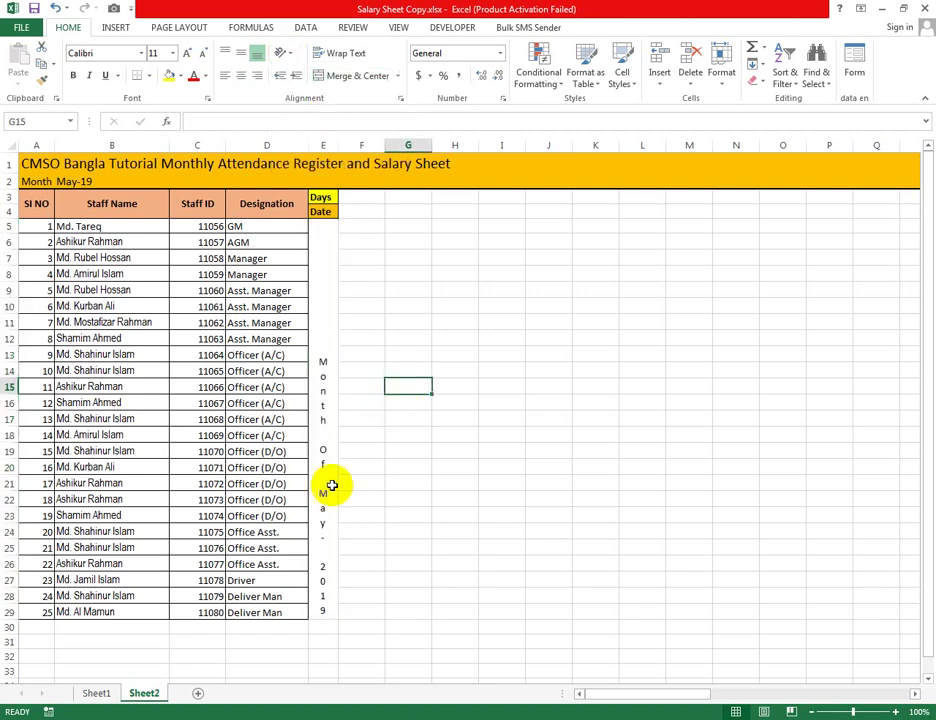
{"action": "left_click", "coordinate": [323, 298]}
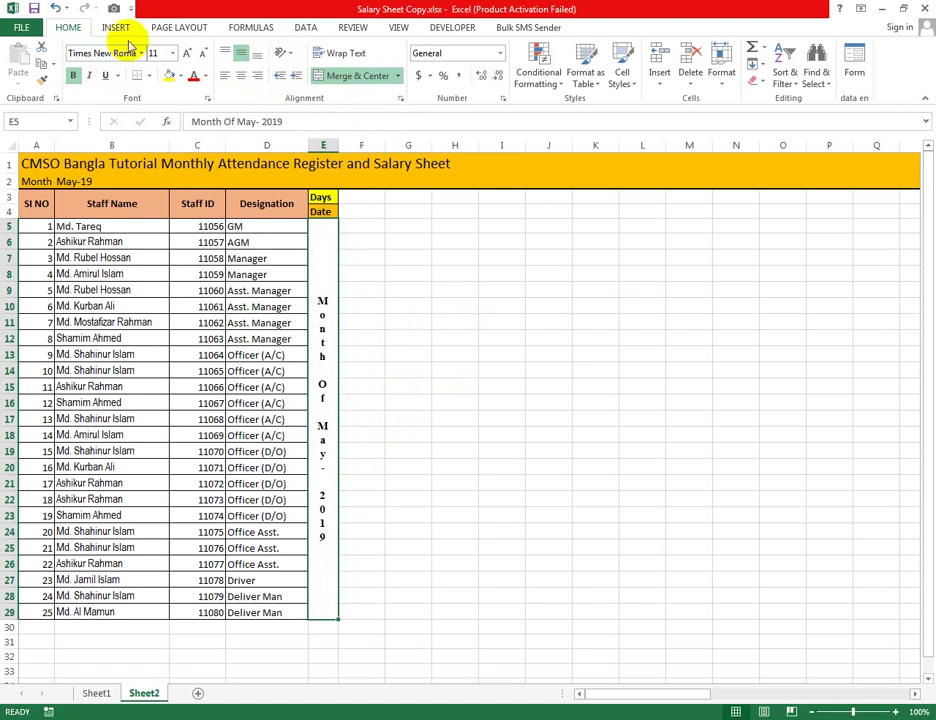
{"action": "left_click", "coordinate": [188, 55]}
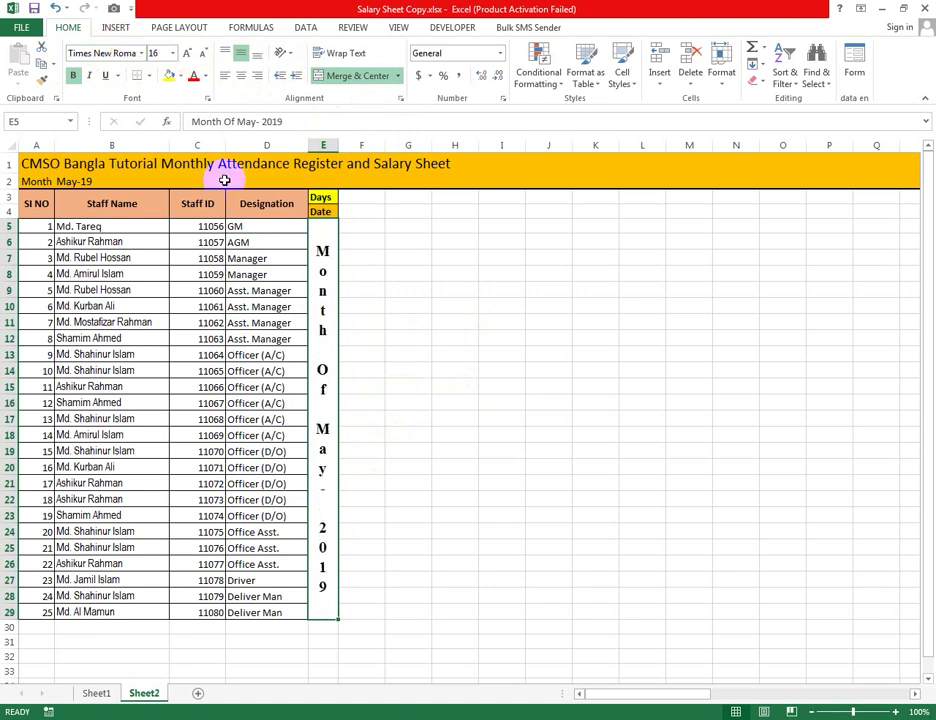
{"action": "left_click", "coordinate": [505, 338]}
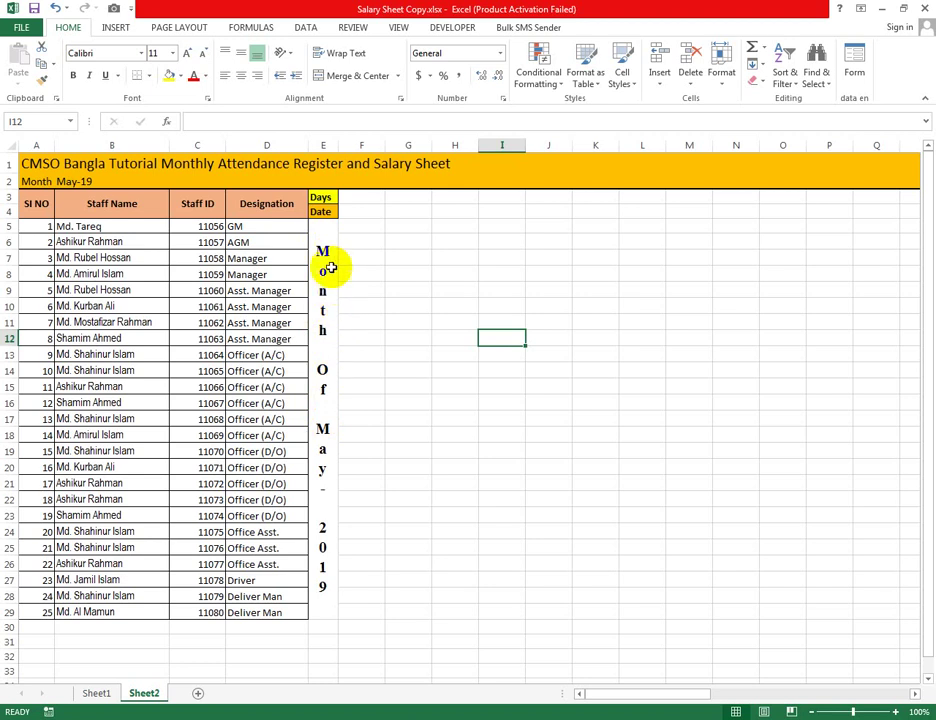
Step: Apply All Borders to the merged month label block E5:E29
{"action": "left_click", "coordinate": [320, 232]}
{"action": "left_click", "coordinate": [148, 75]}
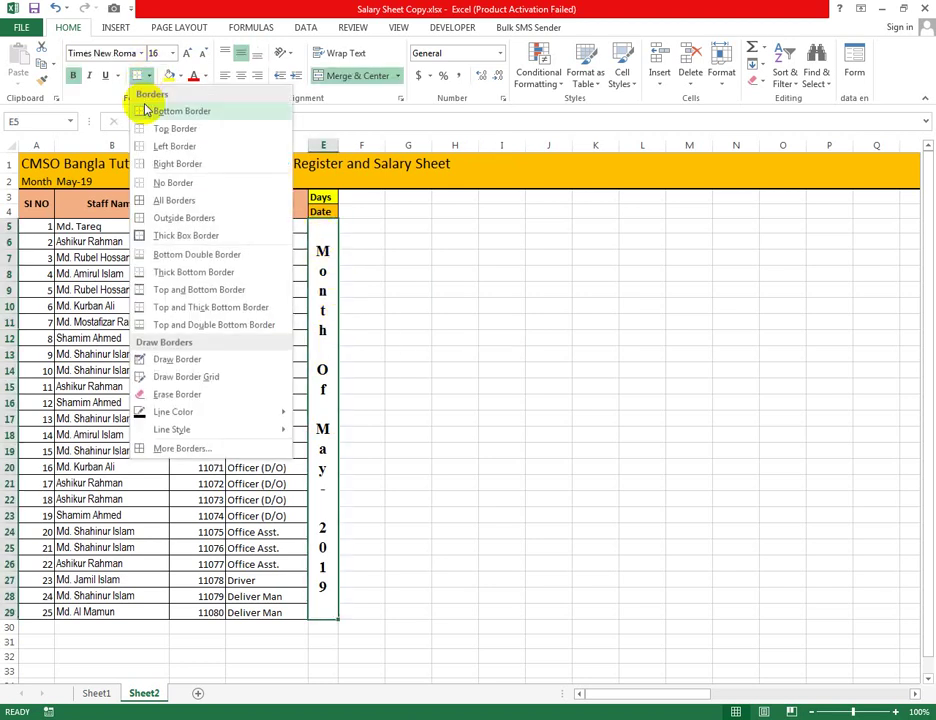
{"action": "left_click", "coordinate": [157, 191]}
{"action": "left_click", "coordinate": [505, 383]}
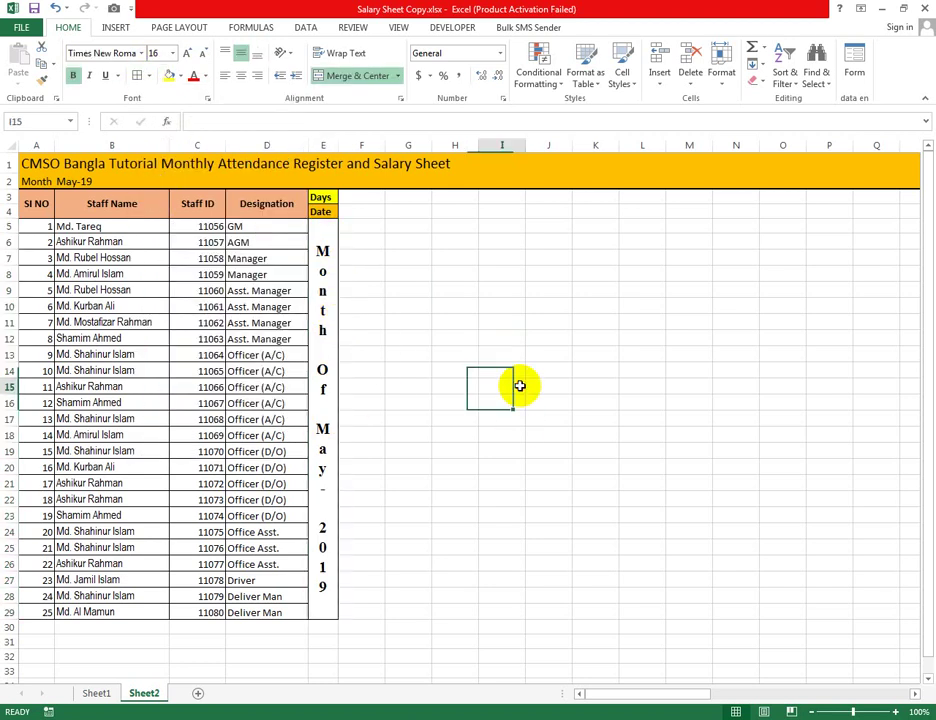
{"action": "left_click", "coordinate": [437, 463]}
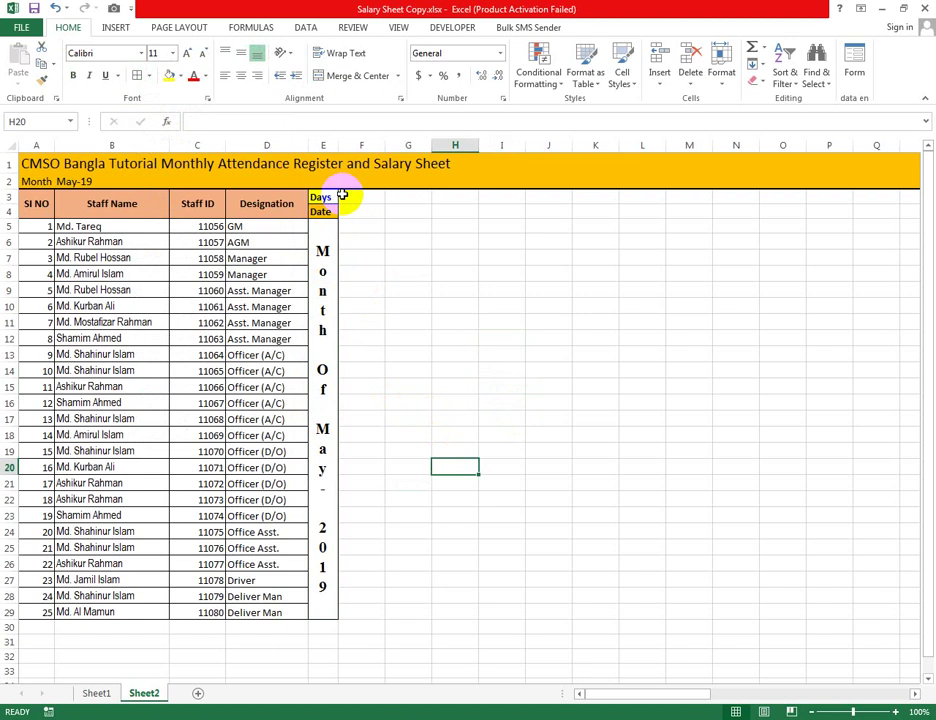
{"action": "left_click", "coordinate": [357, 197]}
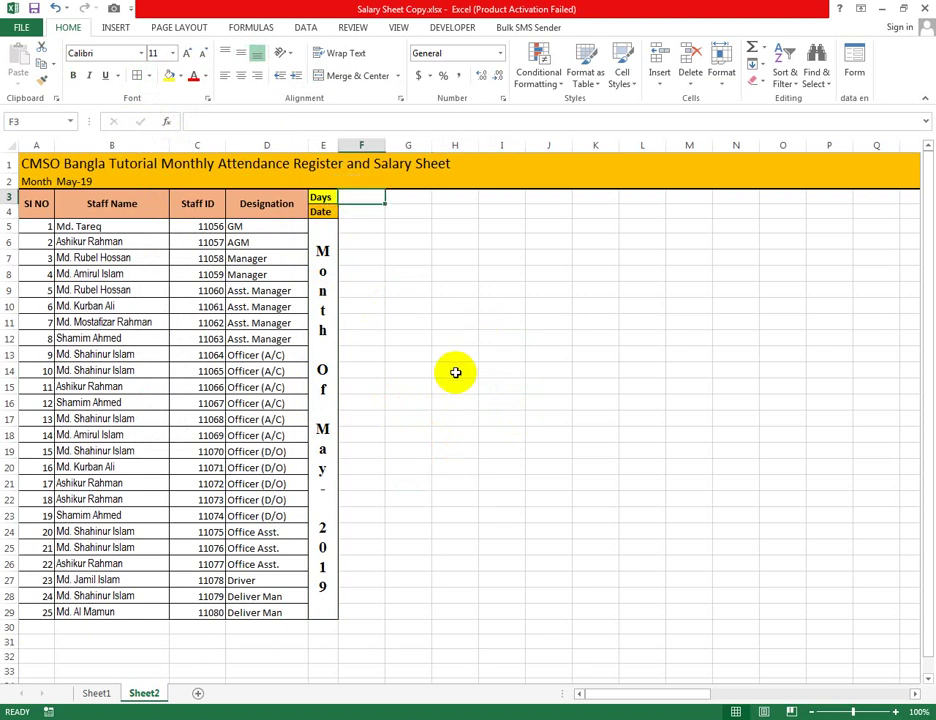
Step: Check the May 2019 calendar and Sheet1's weekday row
{"action": "left_click", "coordinate": [900, 718]}
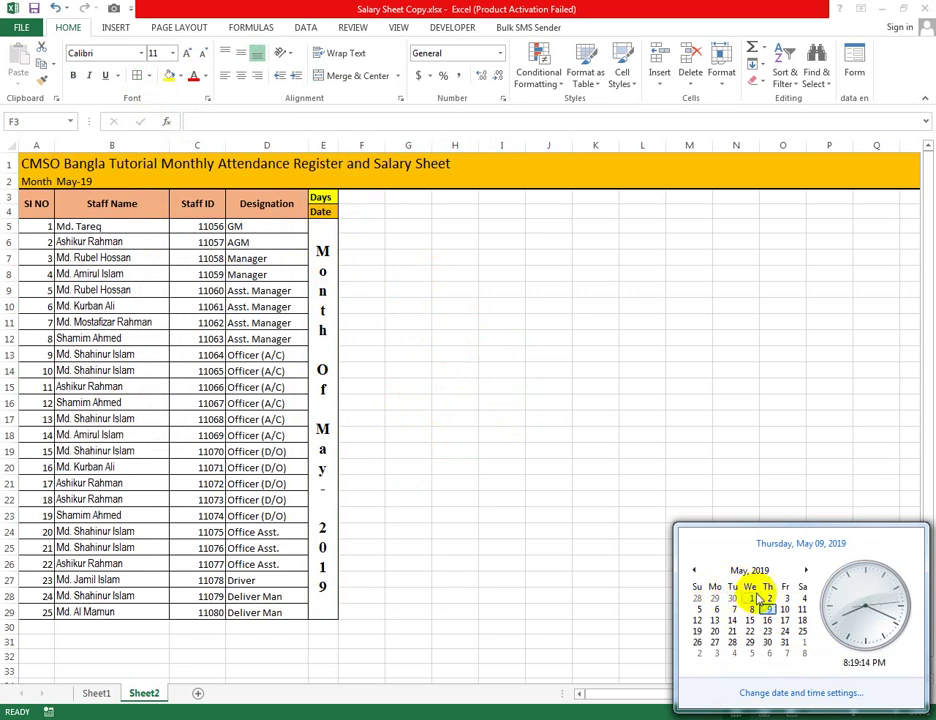
{"action": "left_click", "coordinate": [358, 202]}
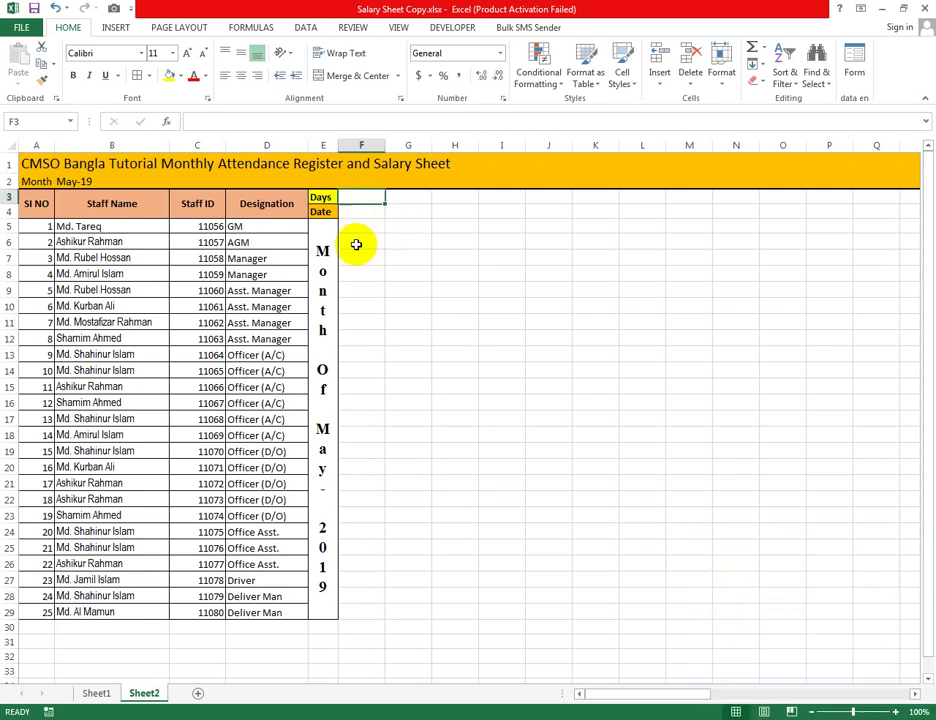
{"action": "left_click", "coordinate": [95, 692]}
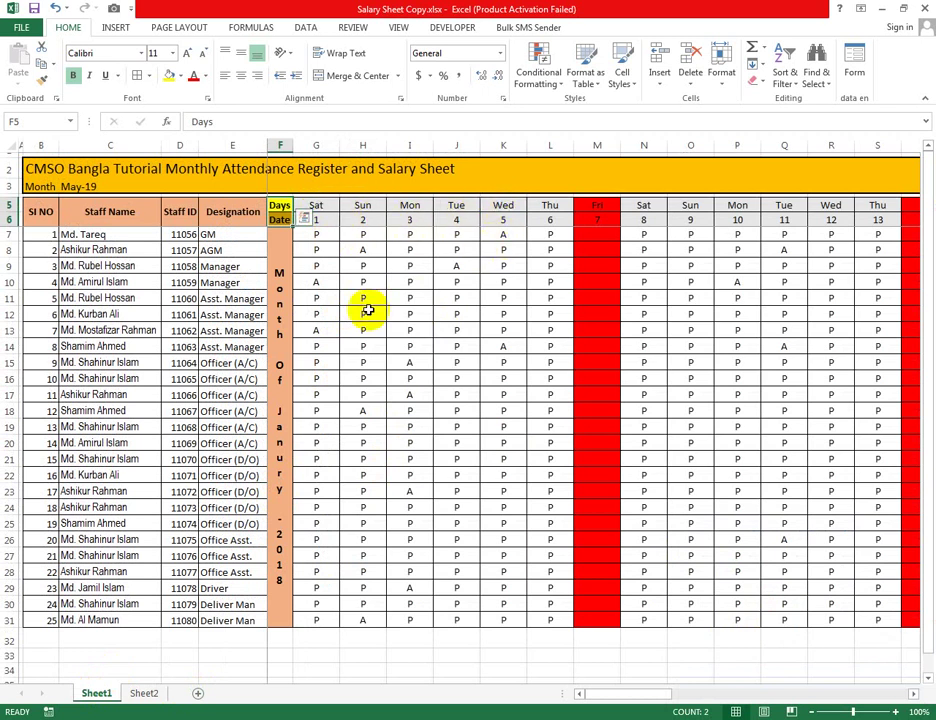
{"action": "left_click", "coordinate": [146, 693]}
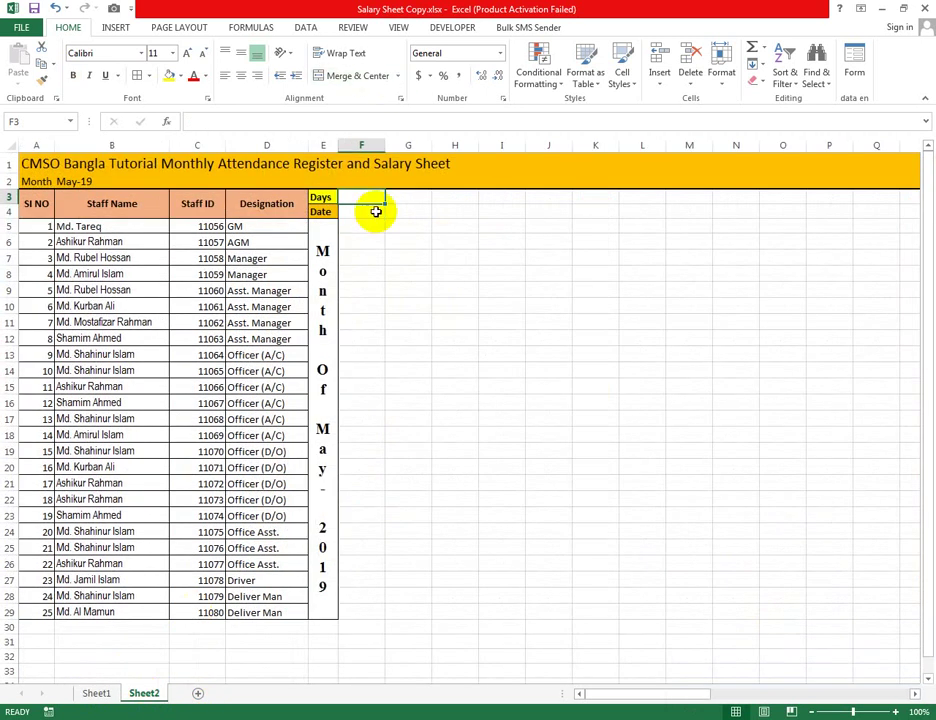
Step: Enter Wed in F3, fill Thu and Fri through H3, and put 1 in F4
{"action": "type", "text": "Wed"}
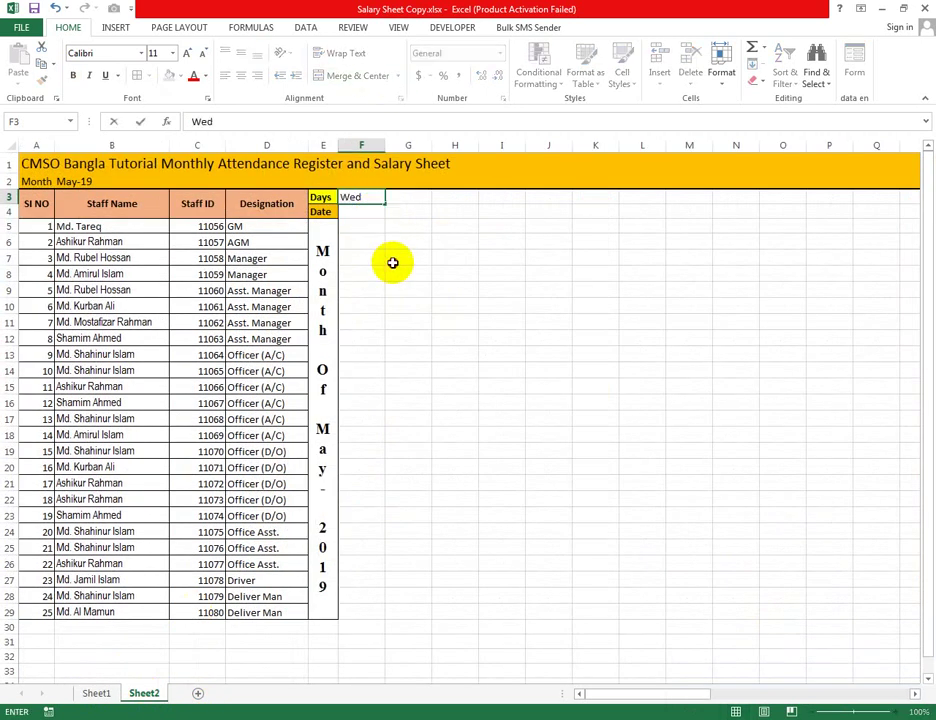
{"action": "left_click", "coordinate": [391, 261]}
{"action": "left_click", "coordinate": [358, 196]}
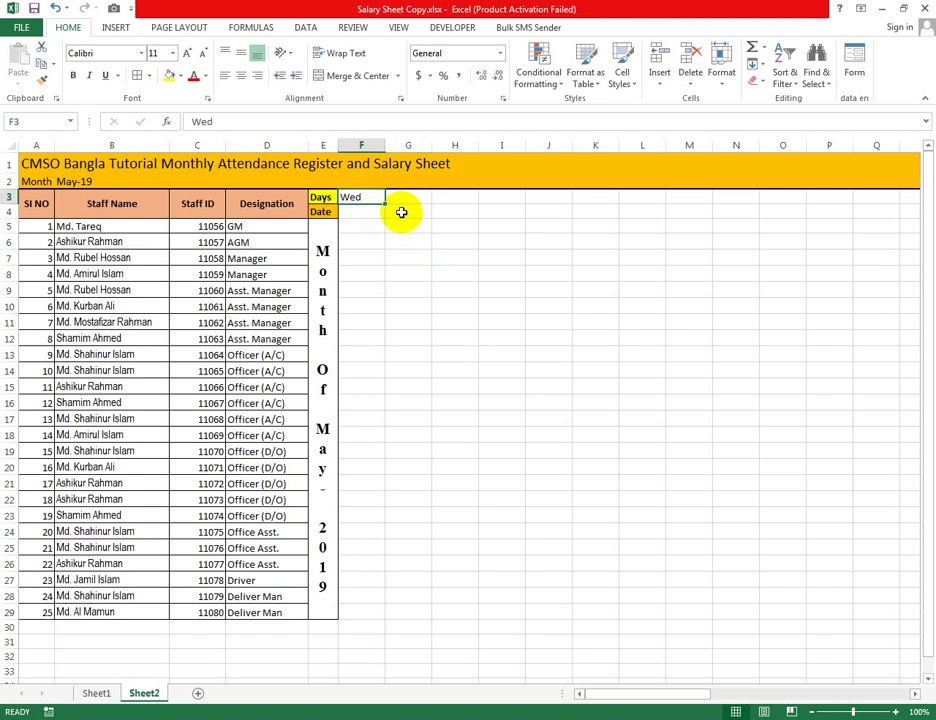
{"action": "left_click_drag", "start_coordinate": [385, 203], "coordinate": [487, 200]}
{"action": "left_click", "coordinate": [501, 300]}
{"action": "left_click", "coordinate": [358, 213]}
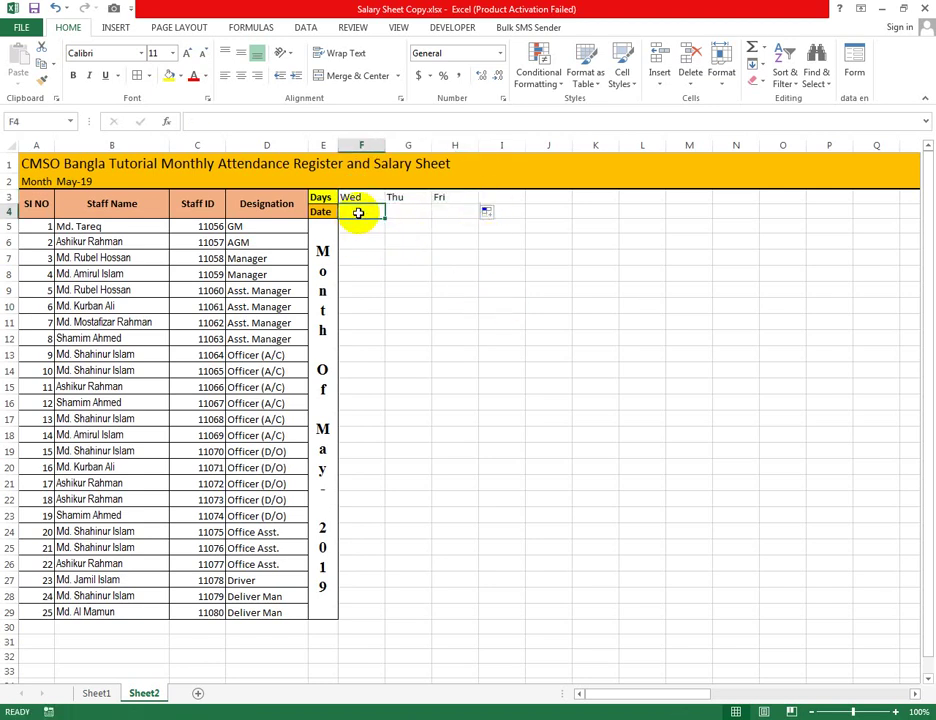
{"action": "type", "text": "1"}
{"action": "left_click", "coordinate": [397, 324]}
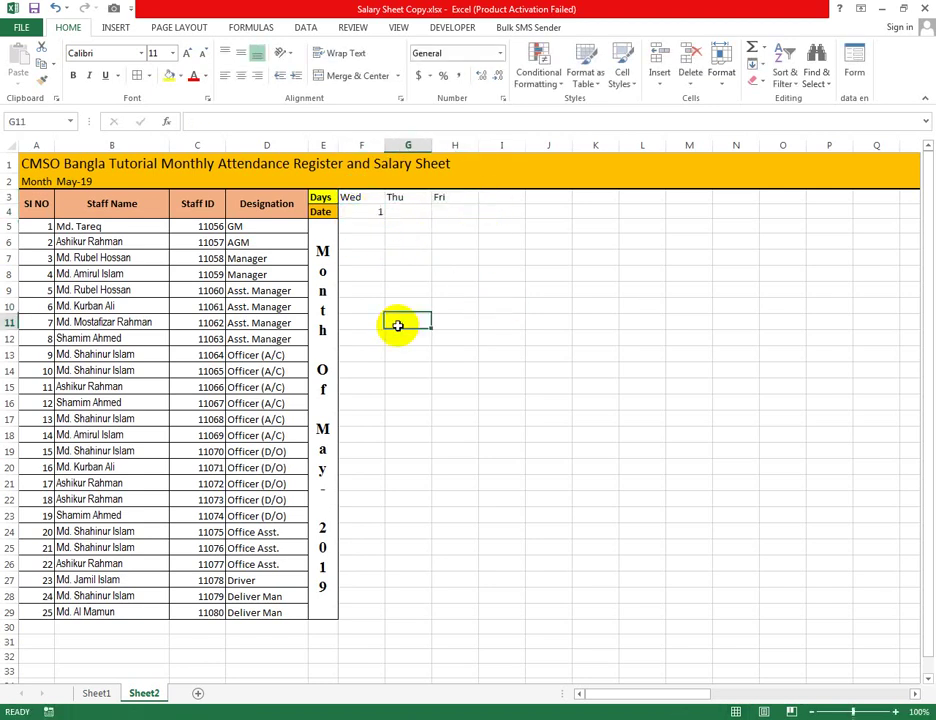
Step: Centre and middle-align the date 1 in F4
{"action": "left_click", "coordinate": [371, 213]}
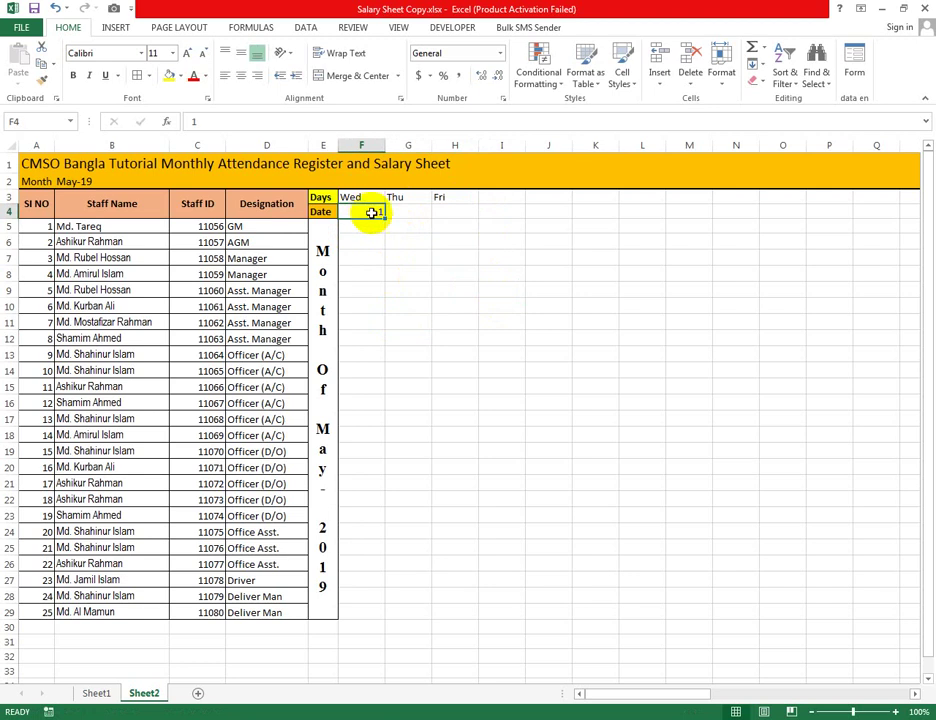
{"action": "left_click", "coordinate": [241, 75]}
{"action": "left_click", "coordinate": [241, 53]}
{"action": "left_click", "coordinate": [405, 290]}
{"action": "left_click", "coordinate": [372, 212]}
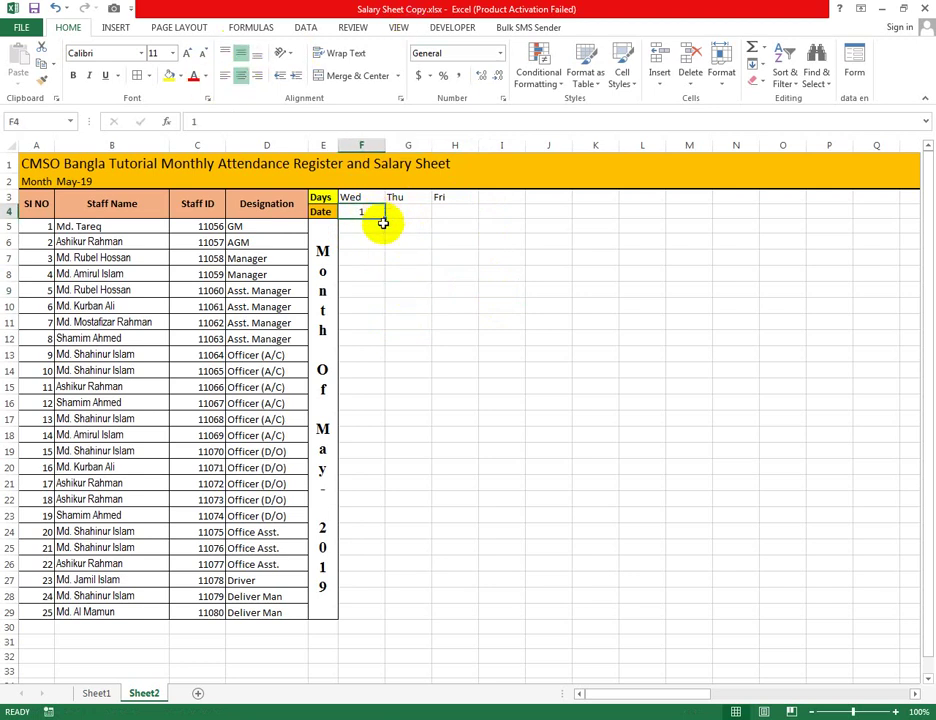
Step: Fill the dates as a series 1 to 31 across F4:AJ4 and clear the extra 32
{"action": "mouse_move", "coordinate": [383, 217]}
{"action": "left_mouse_down"}
{"action": "mouse_move", "coordinate": [814, 231]}
{"action": "mouse_move", "coordinate": [351, 219]}
{"action": "mouse_move", "coordinate": [574, 217]}
{"action": "mouse_move", "coordinate": [932, 242]}
{"action": "mouse_move", "coordinate": [624, 239]}
{"action": "mouse_move", "coordinate": [725, 232]}
{"action": "mouse_move", "coordinate": [425, 241]}
{"action": "left_mouse_up"}
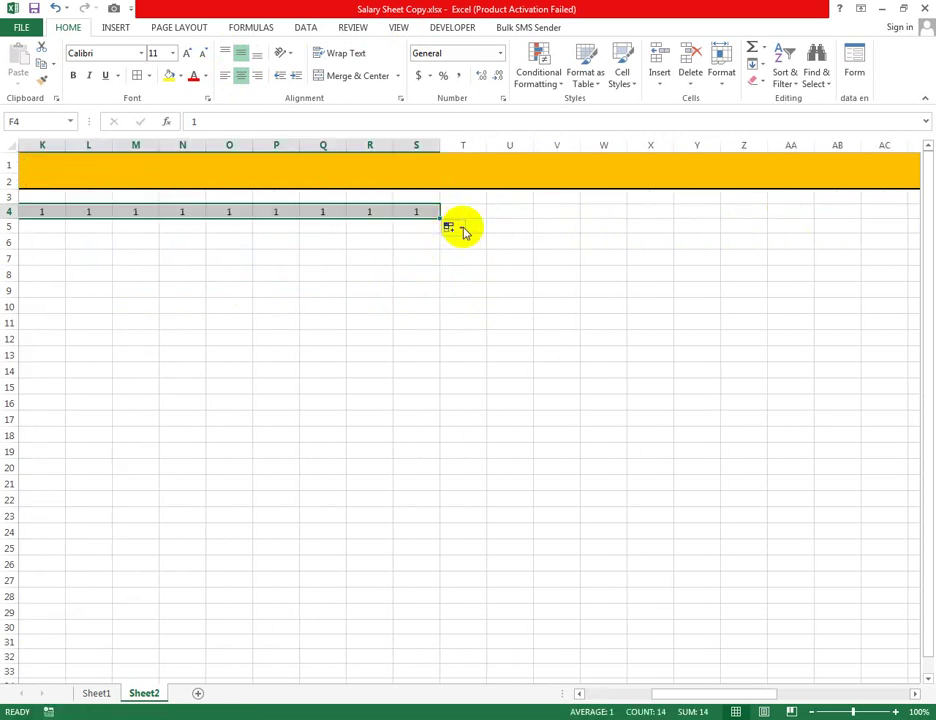
{"action": "left_click", "coordinate": [461, 230]}
{"action": "left_click", "coordinate": [483, 261]}
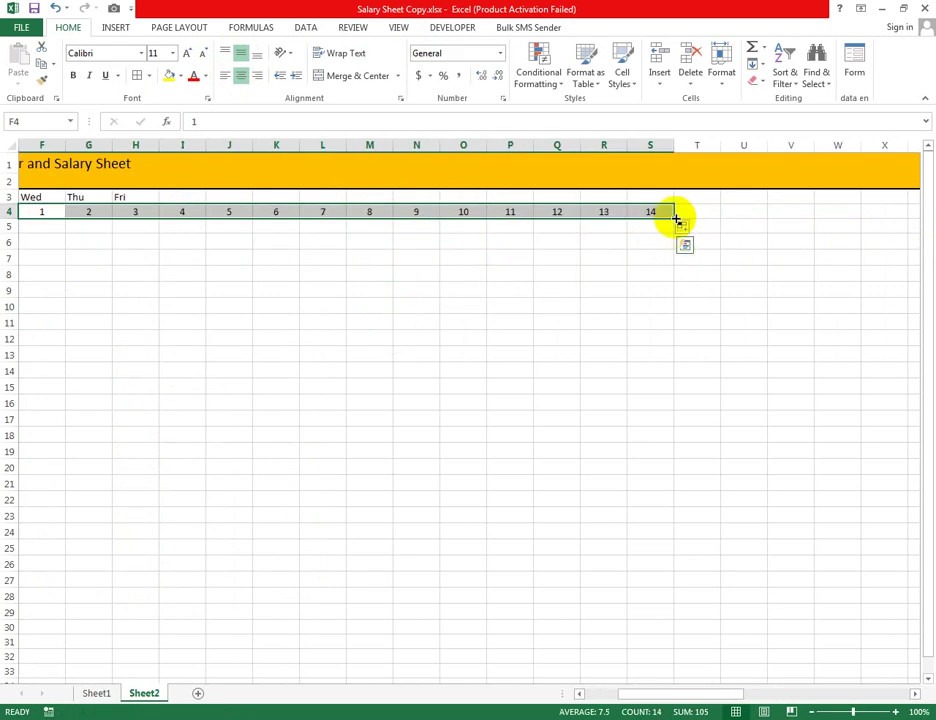
{"action": "left_click_drag", "start_coordinate": [676, 218], "coordinate": [928, 220]}
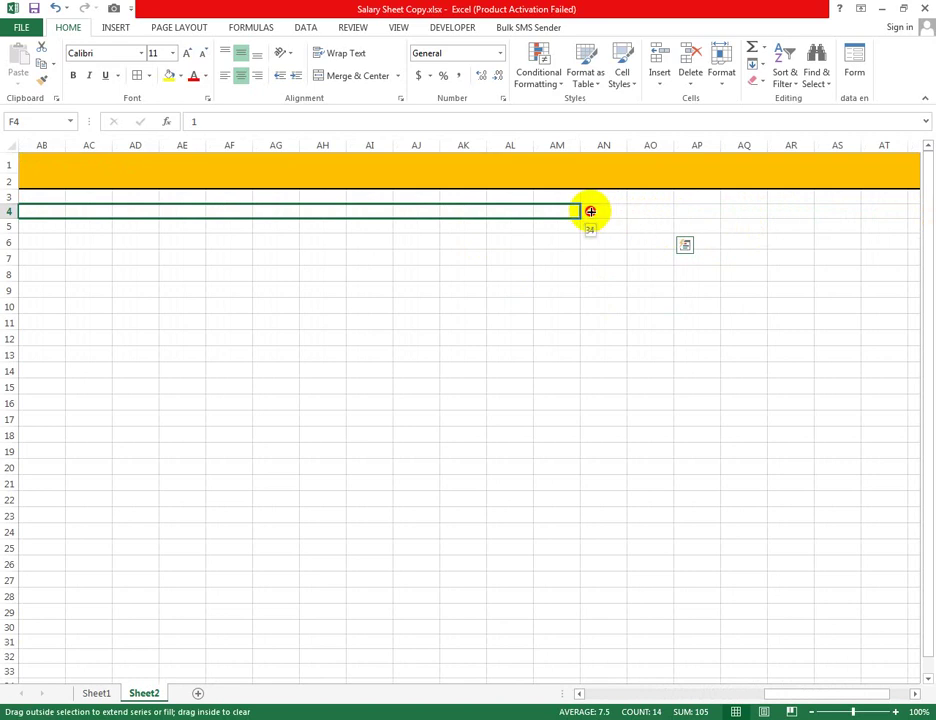
{"action": "left_click_drag", "start_coordinate": [928, 220], "coordinate": [476, 212]}
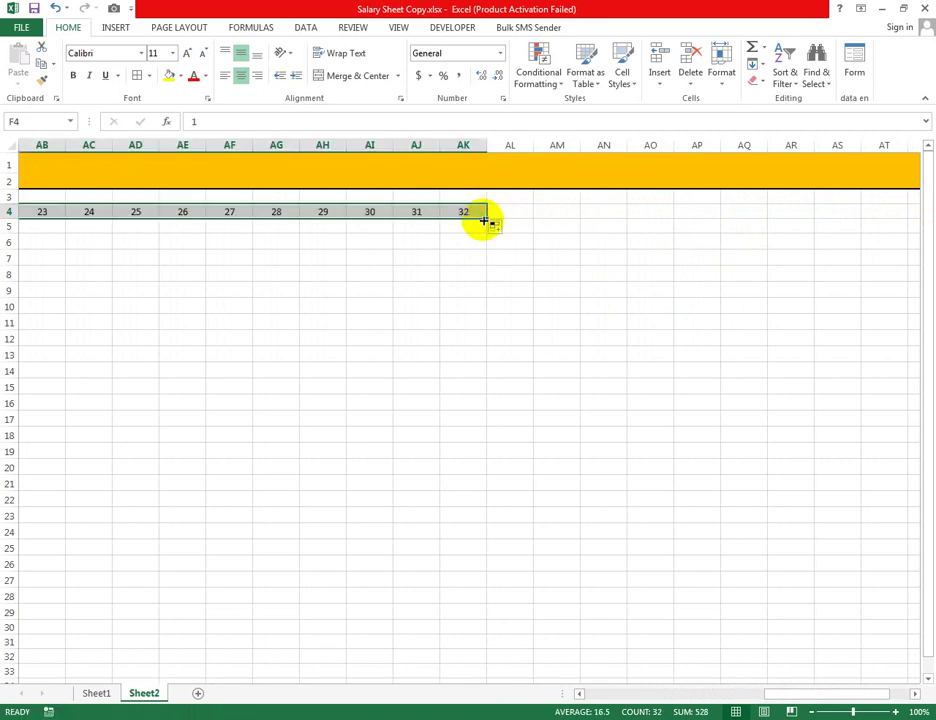
{"action": "left_click", "coordinate": [464, 144]}
{"action": "right_click", "coordinate": [464, 144]}
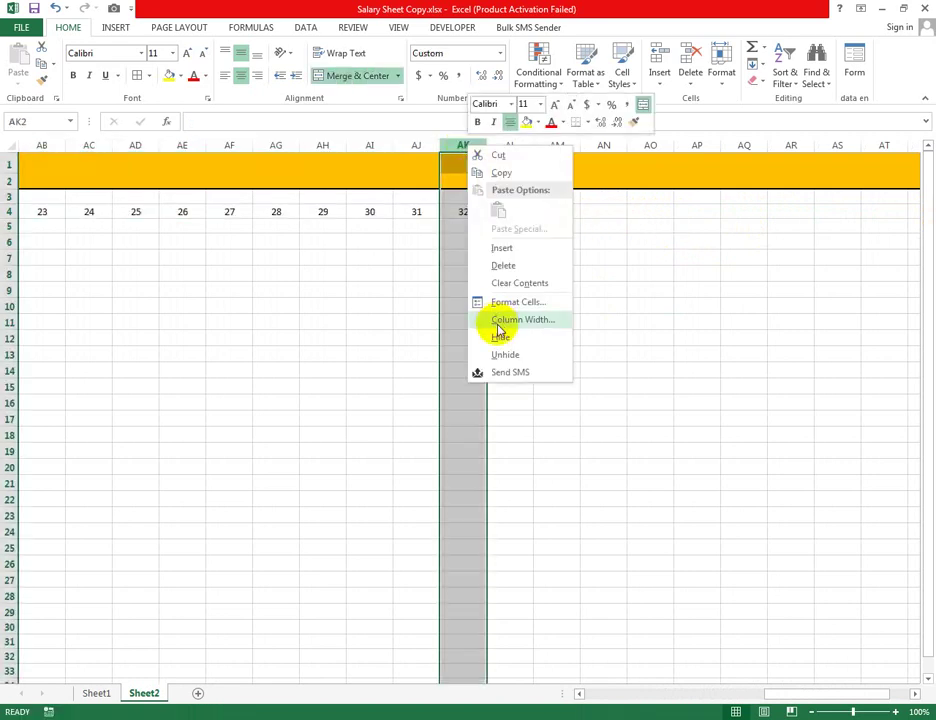
{"action": "key", "text": "Escape"}
{"action": "left_click", "coordinate": [470, 212]}
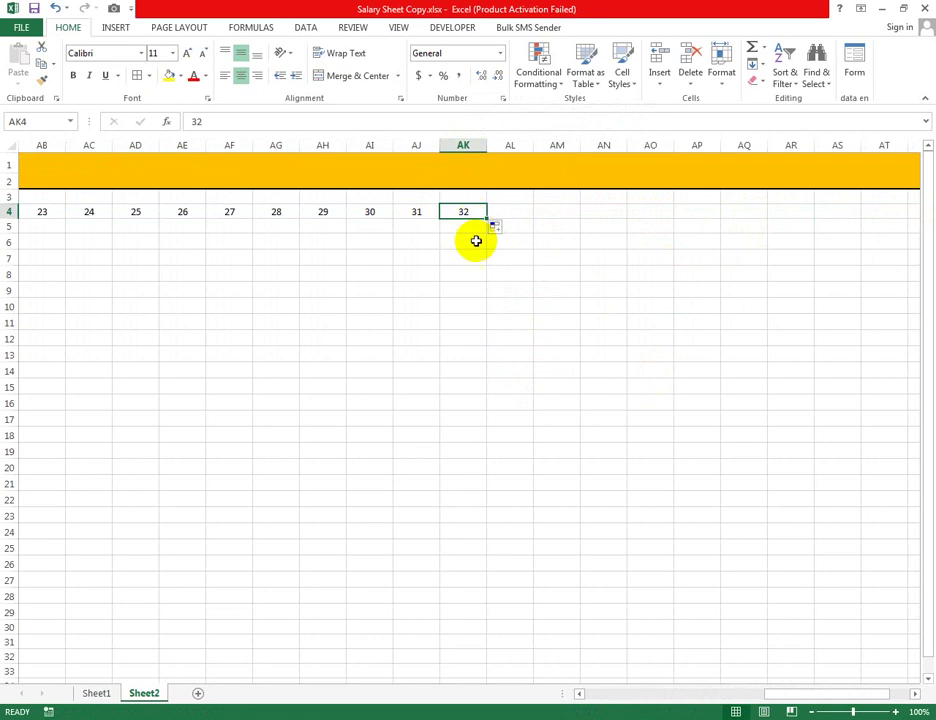
{"action": "key", "text": "Delete"}
{"action": "left_click", "coordinate": [476, 316]}
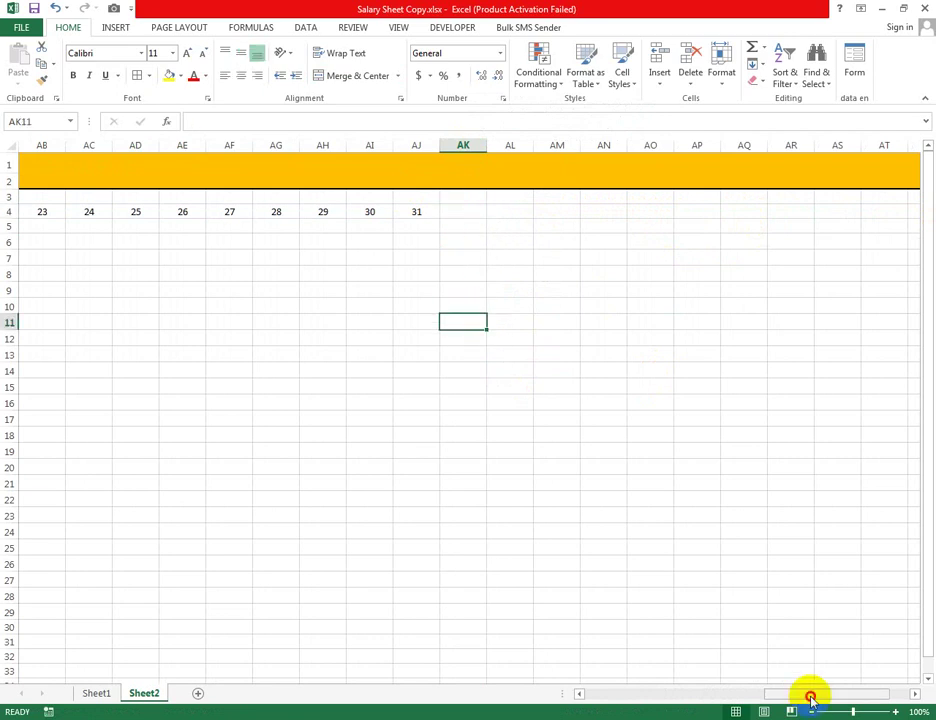
{"action": "left_click_drag", "start_coordinate": [810, 697], "coordinate": [560, 668]}
Step: Fill the weekday names along row 3 from Wed in F3 across to column AJ
{"action": "left_click", "coordinate": [360, 197]}
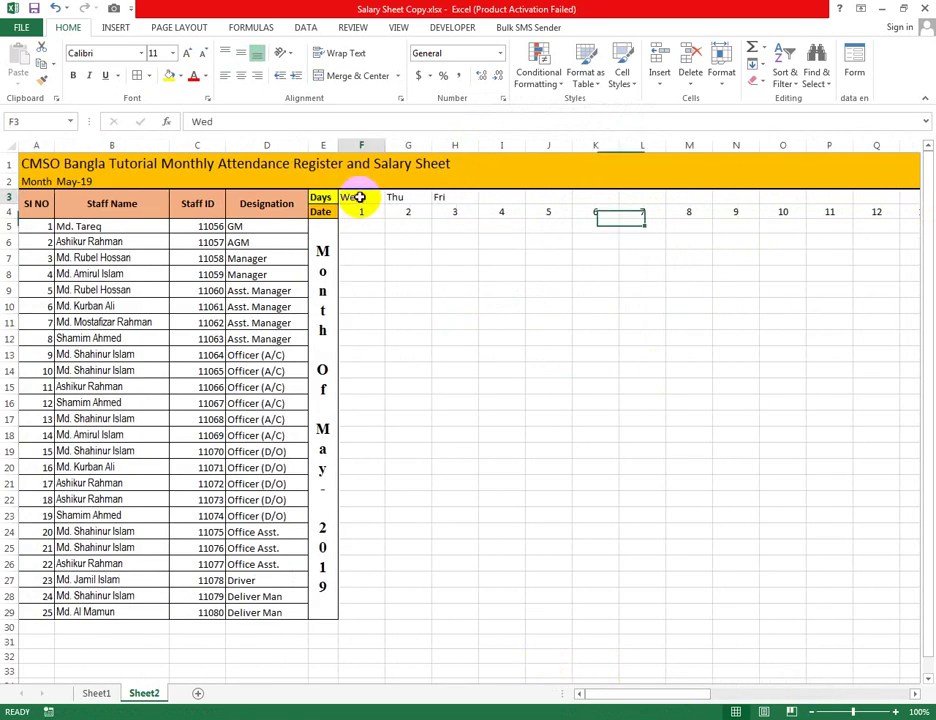
{"action": "mouse_move", "coordinate": [385, 203]}
{"action": "left_mouse_down"}
{"action": "mouse_move", "coordinate": [532, 182]}
{"action": "mouse_move", "coordinate": [527, 198]}
{"action": "left_mouse_up"}
{"action": "left_click", "coordinate": [558, 272]}
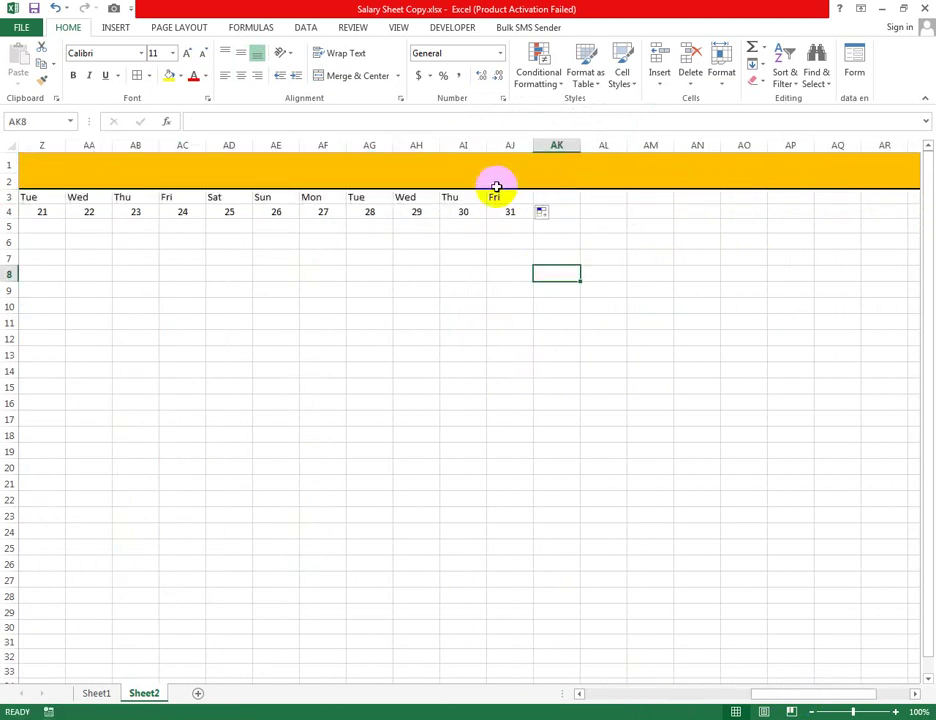
Step: Centre and bold the weekday and date header rows F3:AJ4
{"action": "left_click_drag", "start_coordinate": [770, 694], "coordinate": [590, 697]}
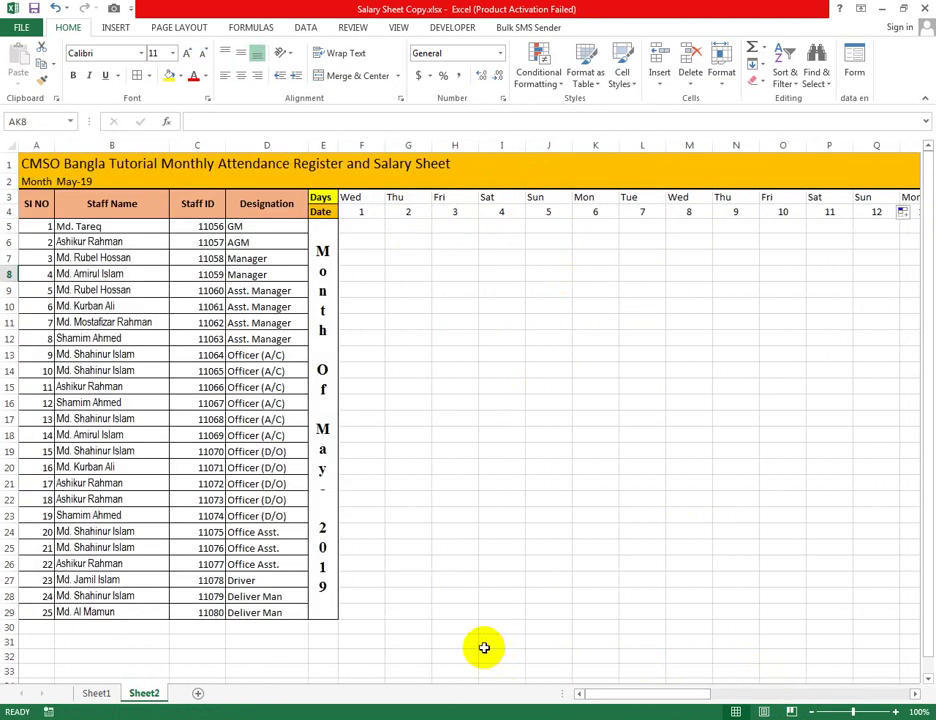
{"action": "mouse_move", "coordinate": [349, 203]}
{"action": "left_mouse_down"}
{"action": "mouse_move", "coordinate": [930, 232]}
{"action": "mouse_move", "coordinate": [869, 230]}
{"action": "mouse_move", "coordinate": [932, 211]}
{"action": "mouse_move", "coordinate": [618, 211]}
{"action": "left_mouse_up"}
{"action": "left_click", "coordinate": [138, 75]}
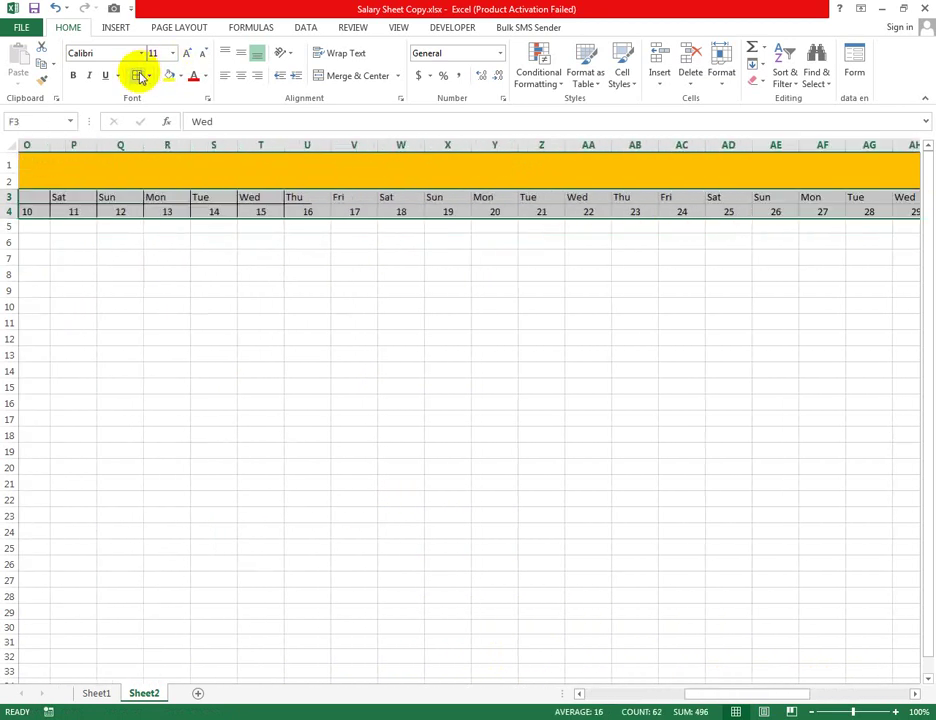
{"action": "left_click", "coordinate": [245, 54]}
{"action": "left_click", "coordinate": [74, 77]}
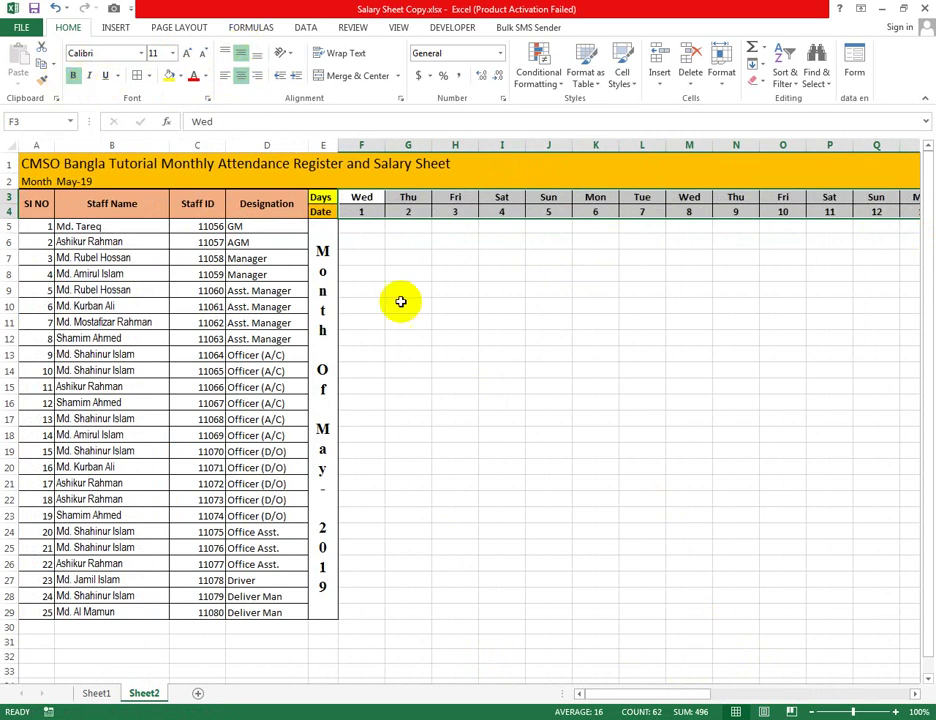
{"action": "left_click", "coordinate": [642, 433]}
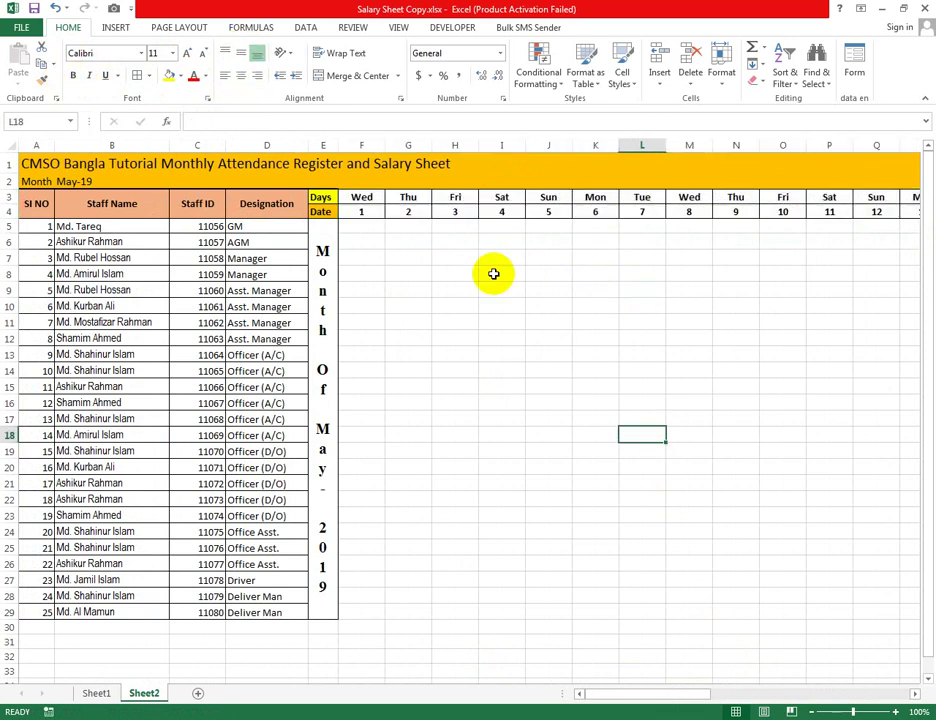
Step: Apply All Borders to the attendance cells in columns F to AJ, rows 5 to 27
{"action": "left_click_drag", "start_coordinate": [353, 223], "coordinate": [831, 547]}
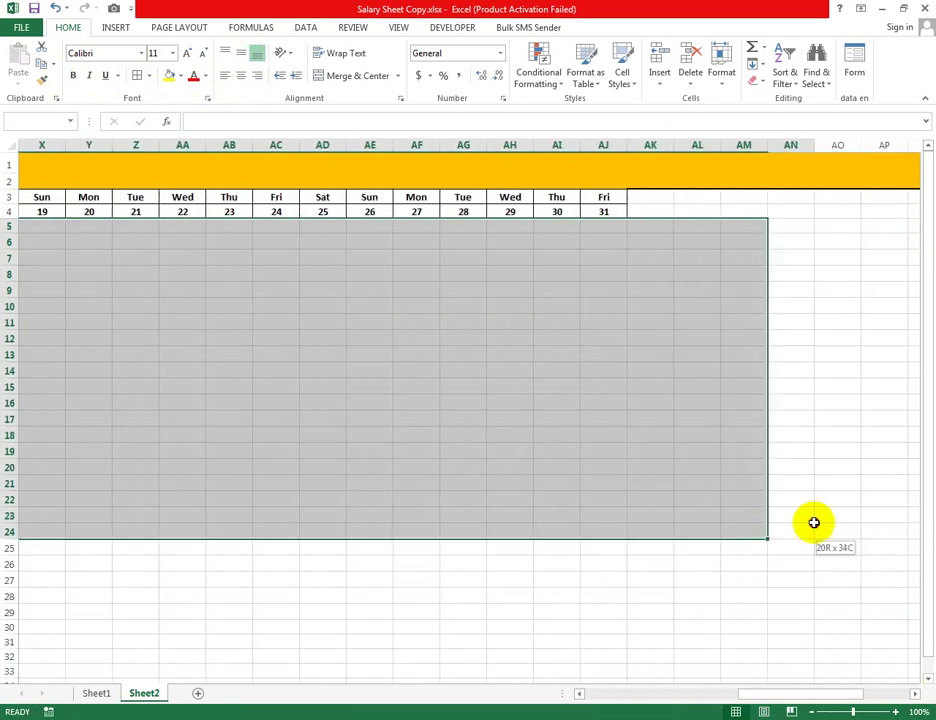
{"action": "mouse_move", "coordinate": [831, 547]}
{"action": "left_mouse_down"}
{"action": "mouse_move", "coordinate": [318, 447]}
{"action": "mouse_move", "coordinate": [318, 461]}
{"action": "left_mouse_up"}
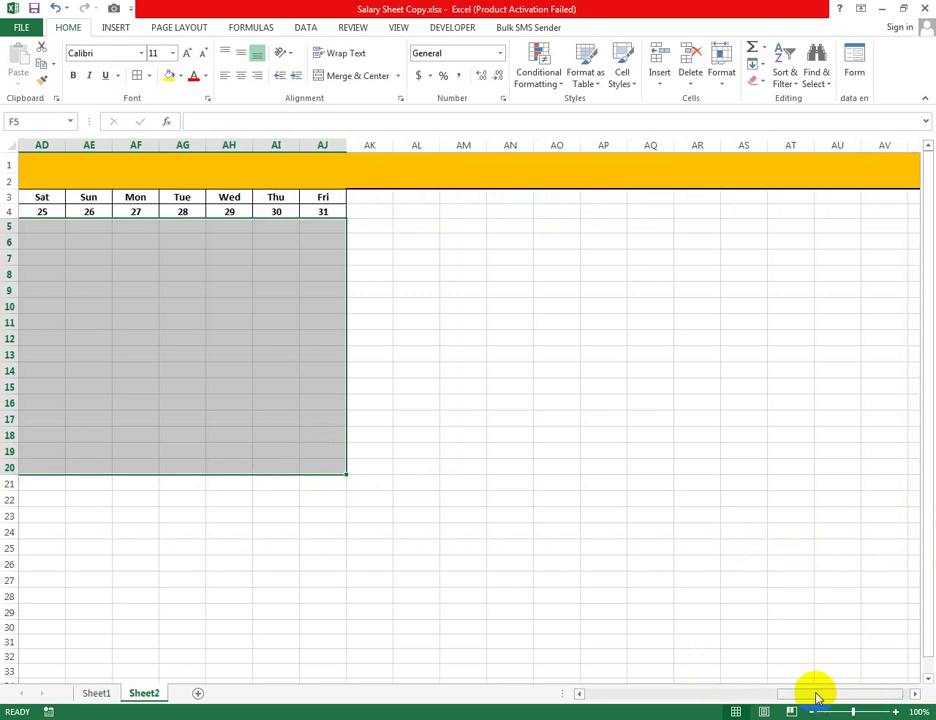
{"action": "left_click_drag", "start_coordinate": [815, 694], "coordinate": [479, 684]}
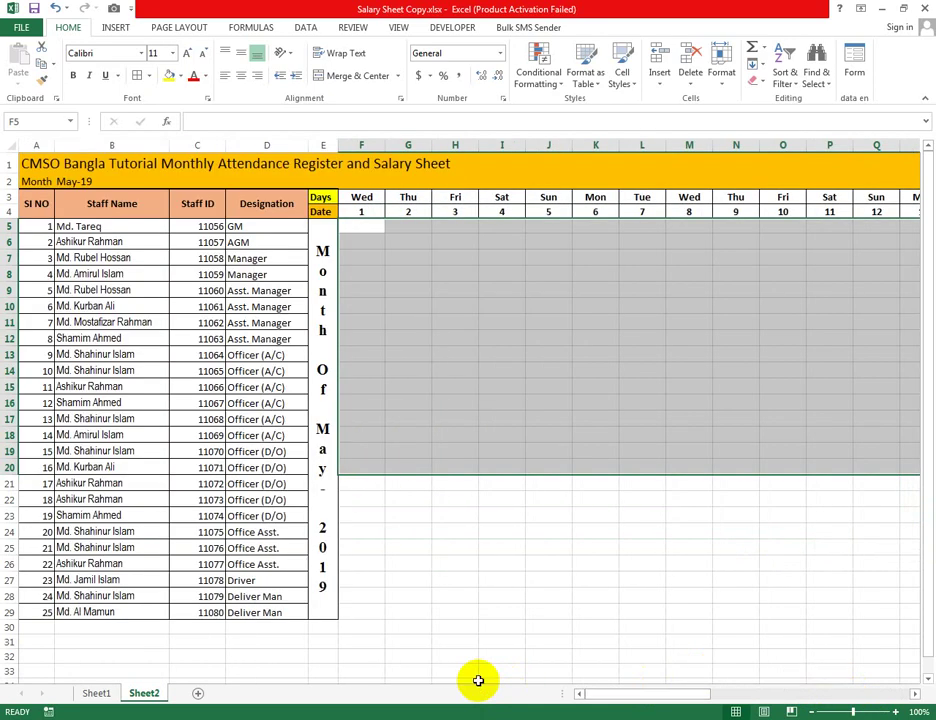
{"action": "left_click", "coordinate": [137, 75]}
{"action": "left_click", "coordinate": [512, 503]}
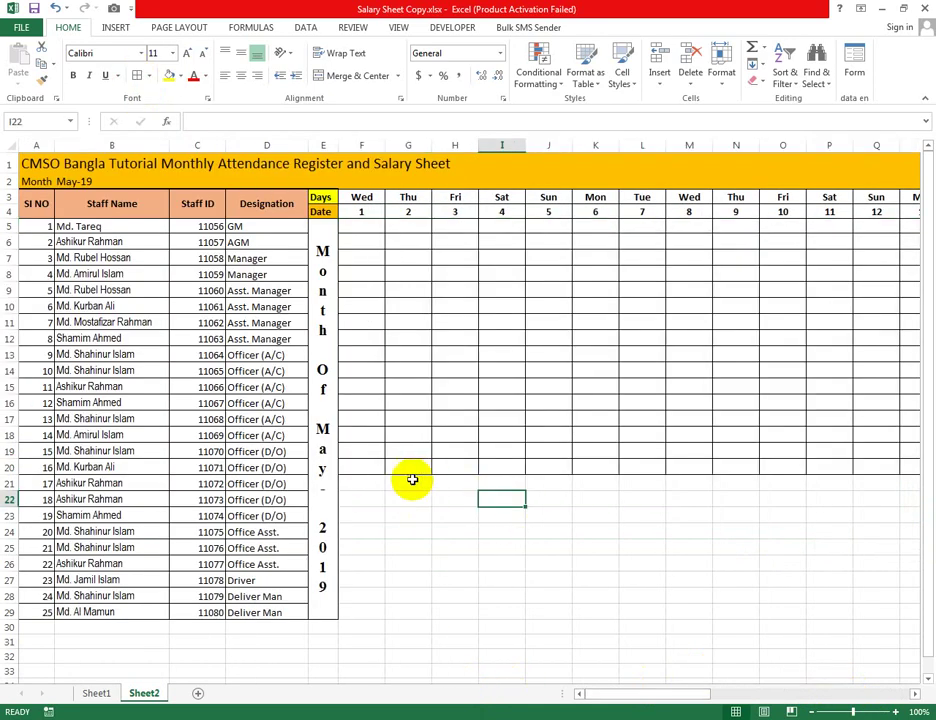
{"action": "mouse_move", "coordinate": [352, 480]}
{"action": "left_mouse_down"}
{"action": "mouse_move", "coordinate": [793, 598]}
{"action": "mouse_move", "coordinate": [932, 618]}
{"action": "mouse_move", "coordinate": [410, 583]}
{"action": "left_mouse_up"}
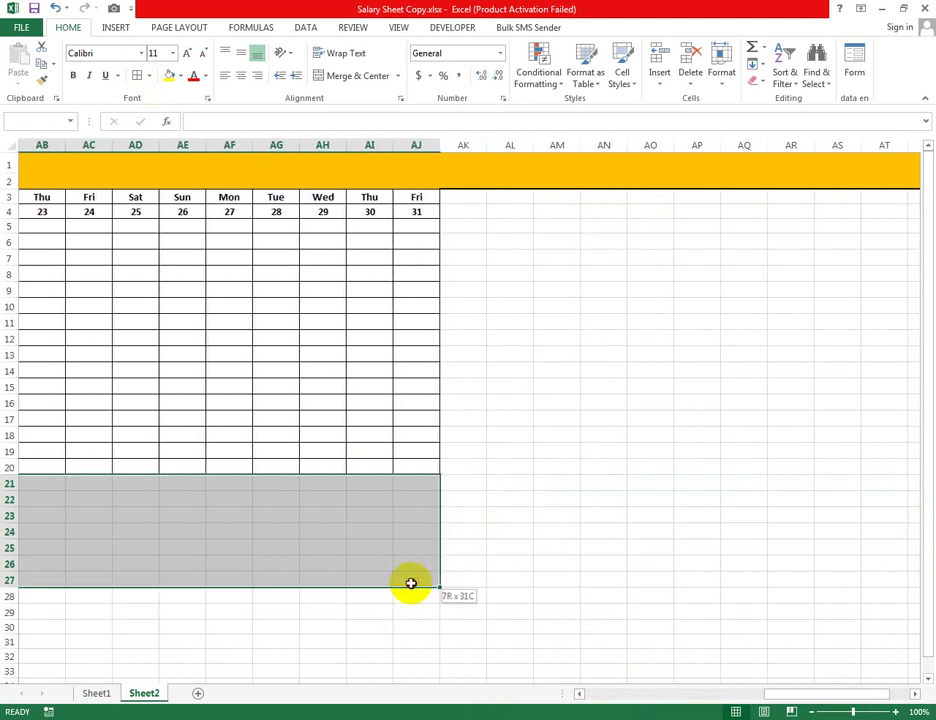
{"action": "key", "text": "ctrl+BackSpace"}
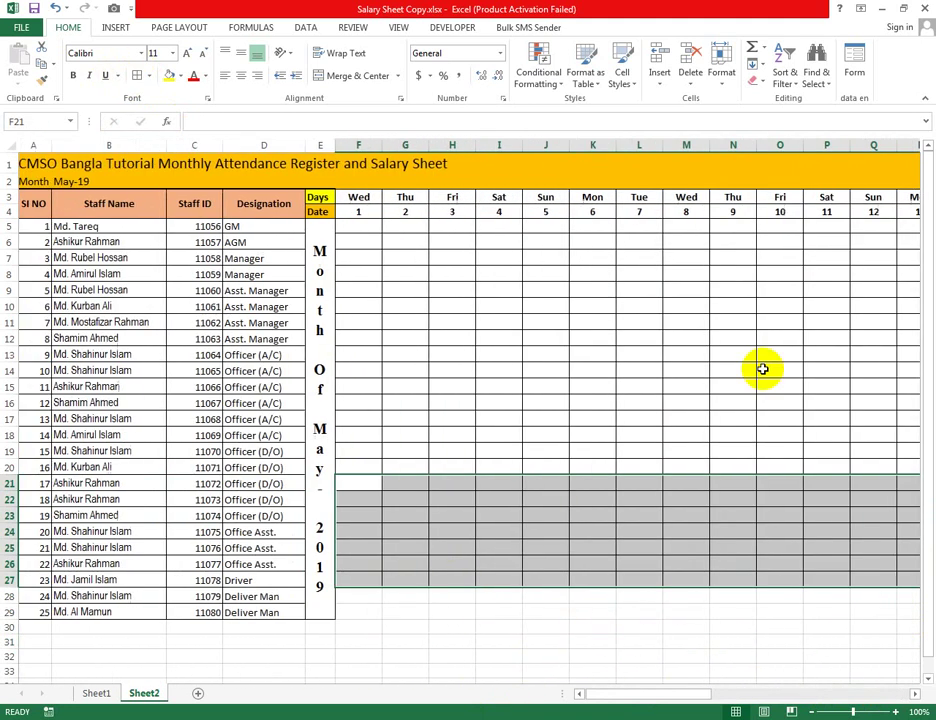
{"action": "left_click", "coordinate": [450, 386]}
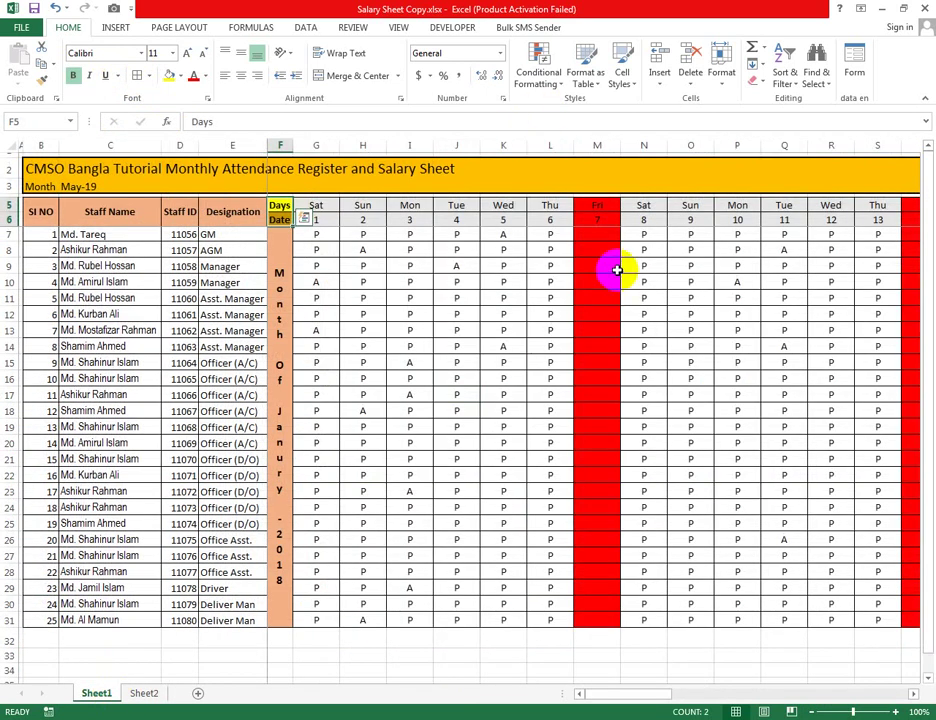
Step: Check the red Friday column on the January 2018 sheet for reference
{"action": "left_click", "coordinate": [597, 265]}
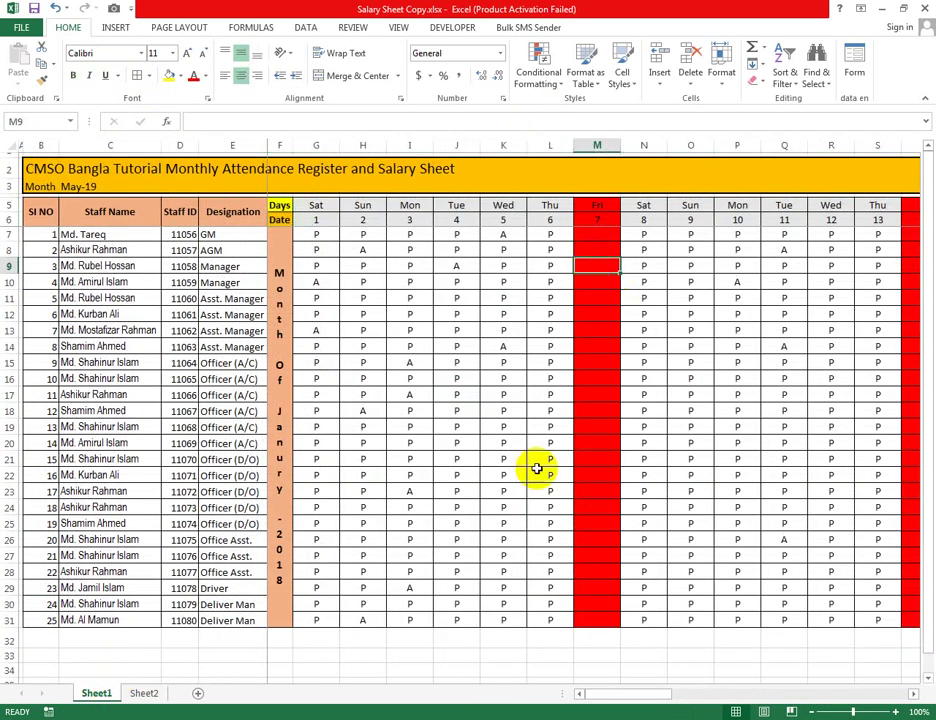
{"action": "left_click", "coordinate": [601, 221]}
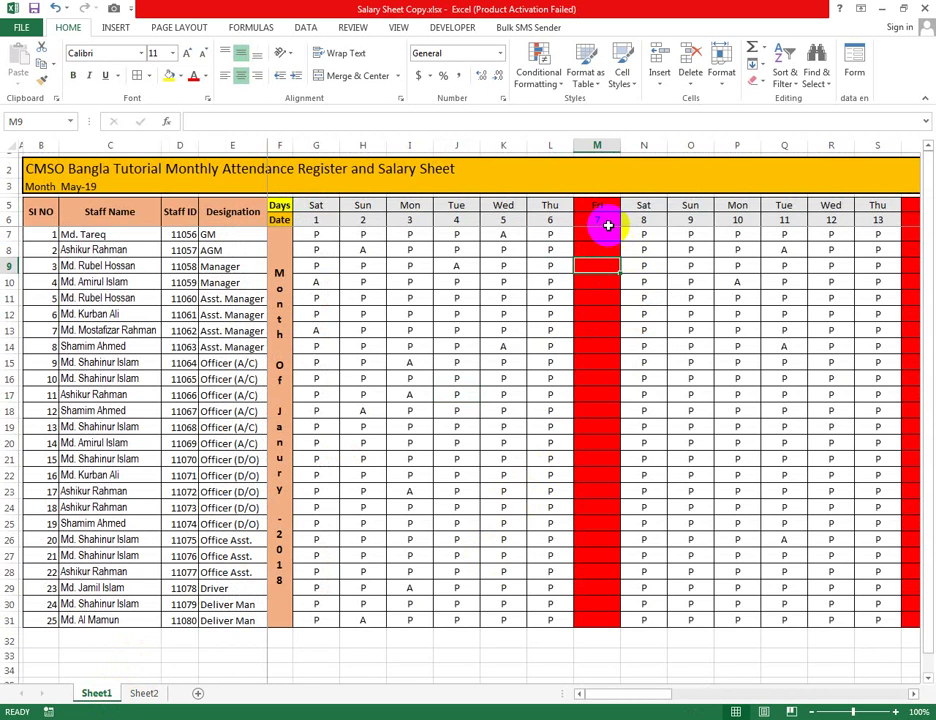
{"action": "left_click", "coordinate": [146, 696]}
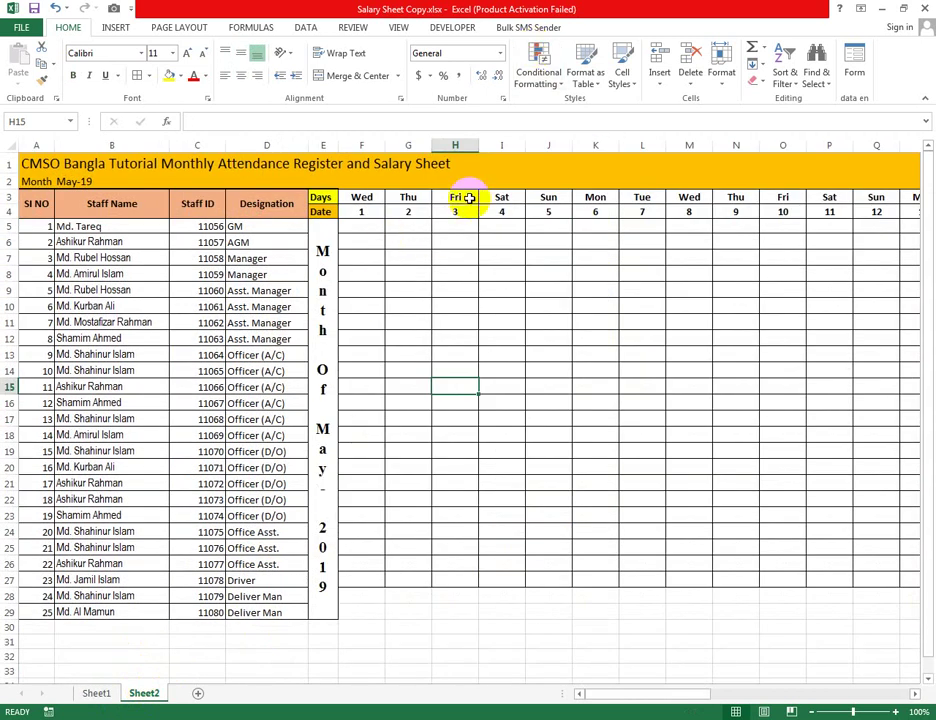
Step: Fill the Friday 3 May (H) and Friday 10 May (O) columns red
{"action": "left_click_drag", "start_coordinate": [469, 198], "coordinate": [475, 580]}
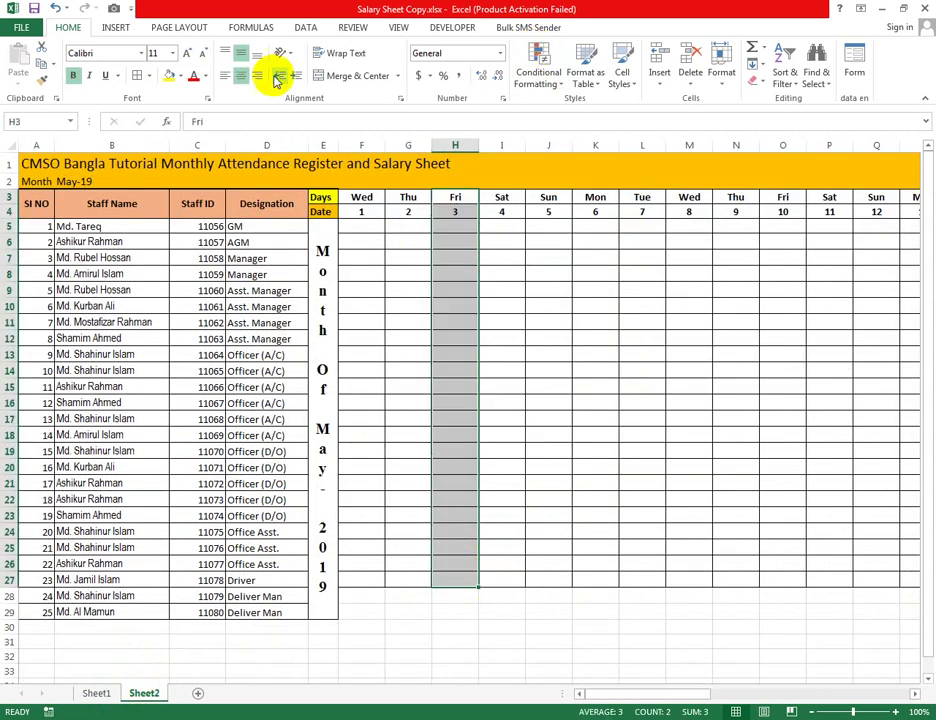
{"action": "left_click", "coordinate": [181, 77]}
{"action": "left_click", "coordinate": [176, 184]}
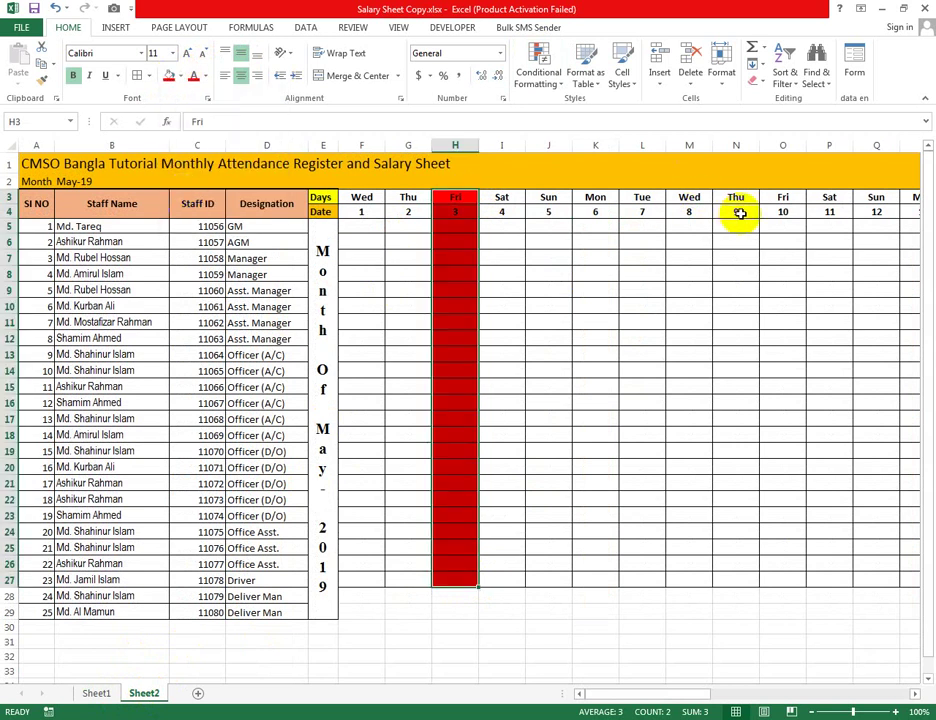
{"action": "left_click_drag", "start_coordinate": [781, 197], "coordinate": [782, 645]}
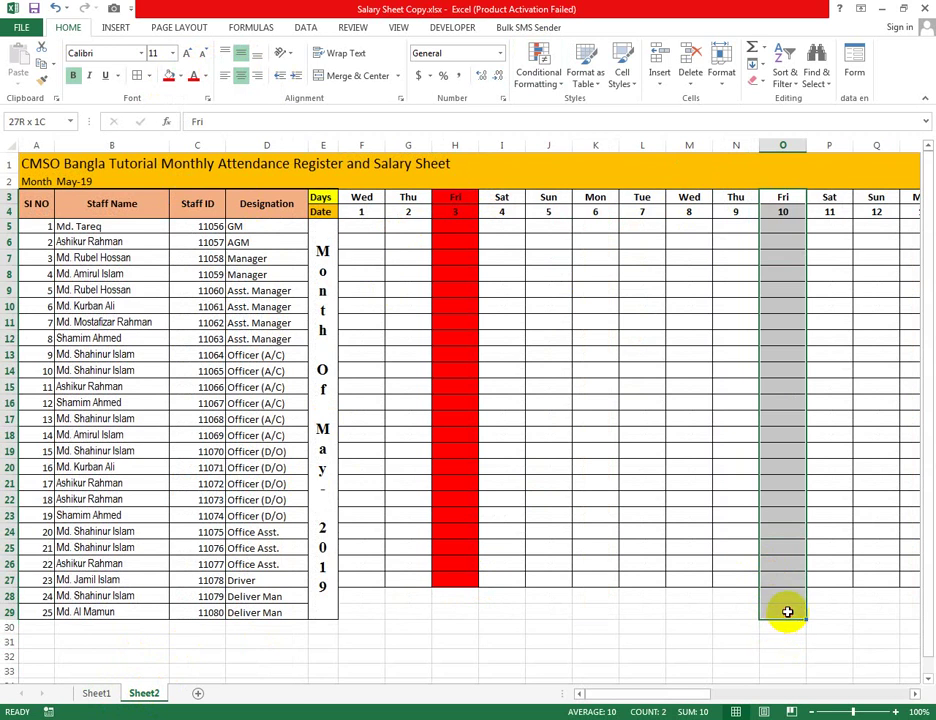
{"action": "left_click", "coordinate": [170, 76]}
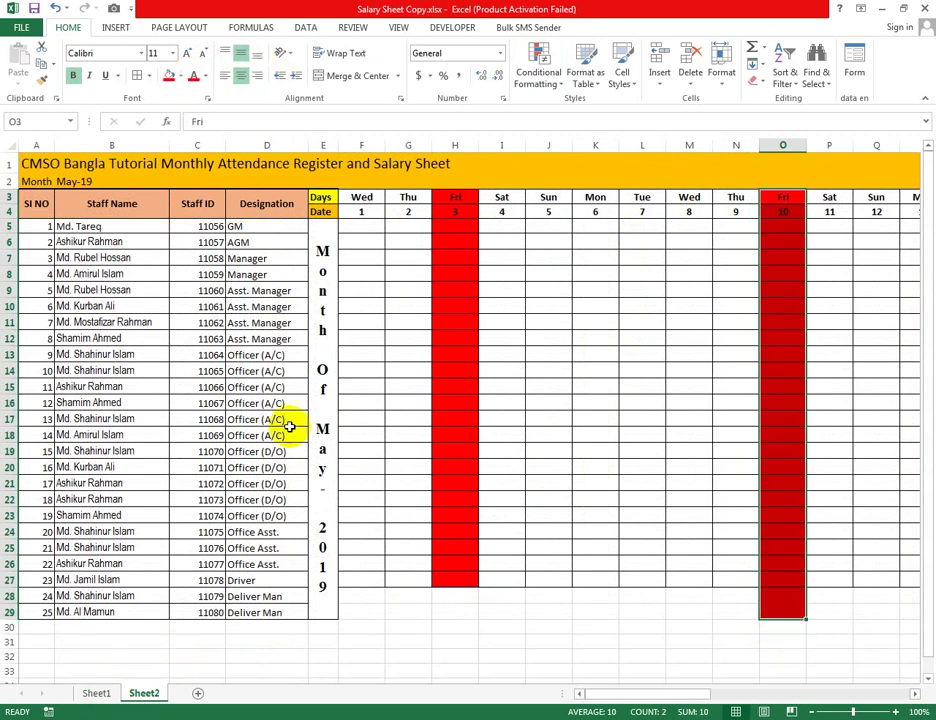
{"action": "left_click_drag", "start_coordinate": [462, 598], "coordinate": [464, 611]}
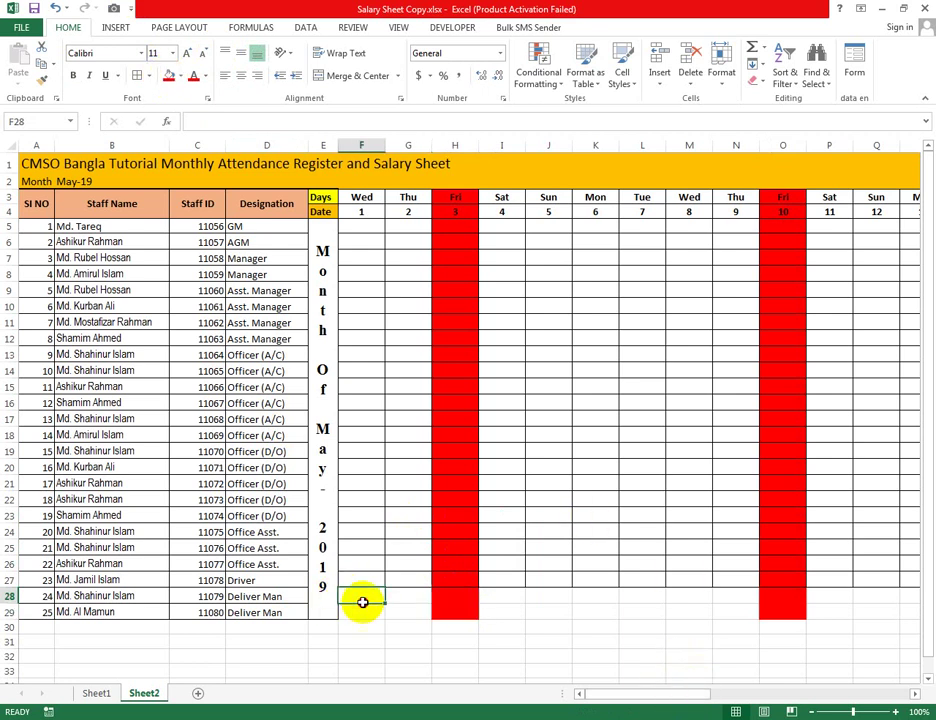
Step: Add All Borders to rows 28 and 29 across the grid F28:AJ29
{"action": "left_click_drag", "start_coordinate": [361, 600], "coordinate": [928, 617]}
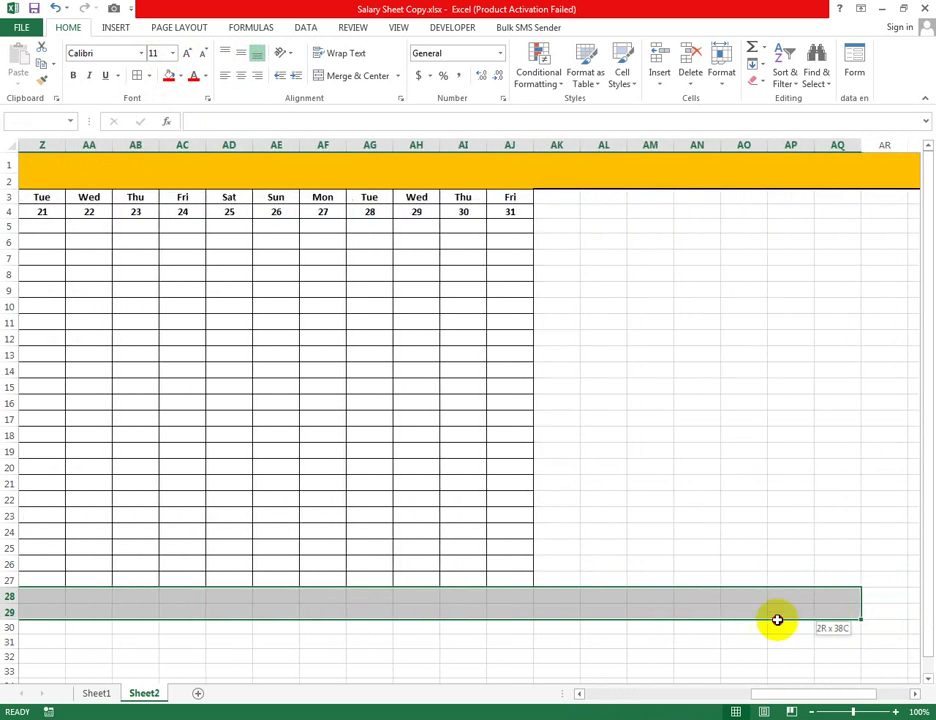
{"action": "left_click_drag", "start_coordinate": [928, 617], "coordinate": [522, 612]}
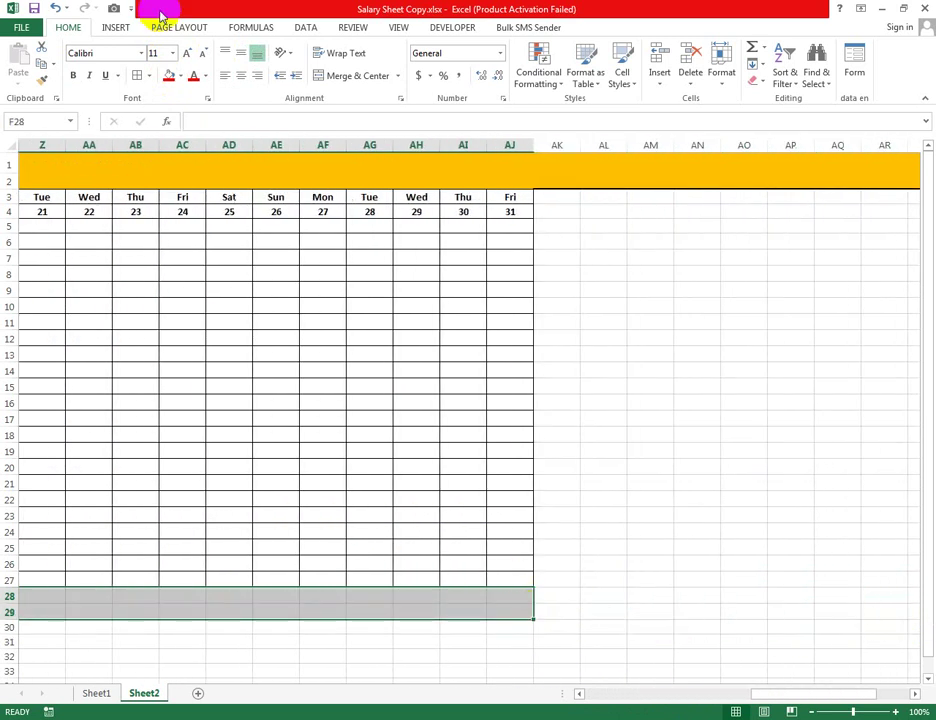
{"action": "left_click", "coordinate": [140, 80]}
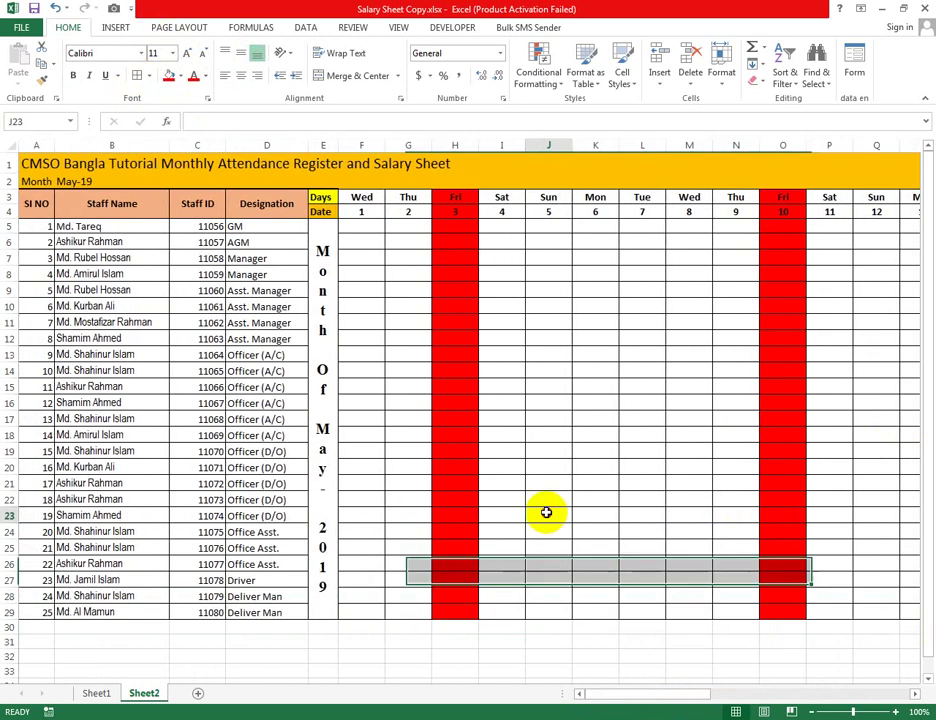
{"action": "left_click", "coordinate": [546, 514]}
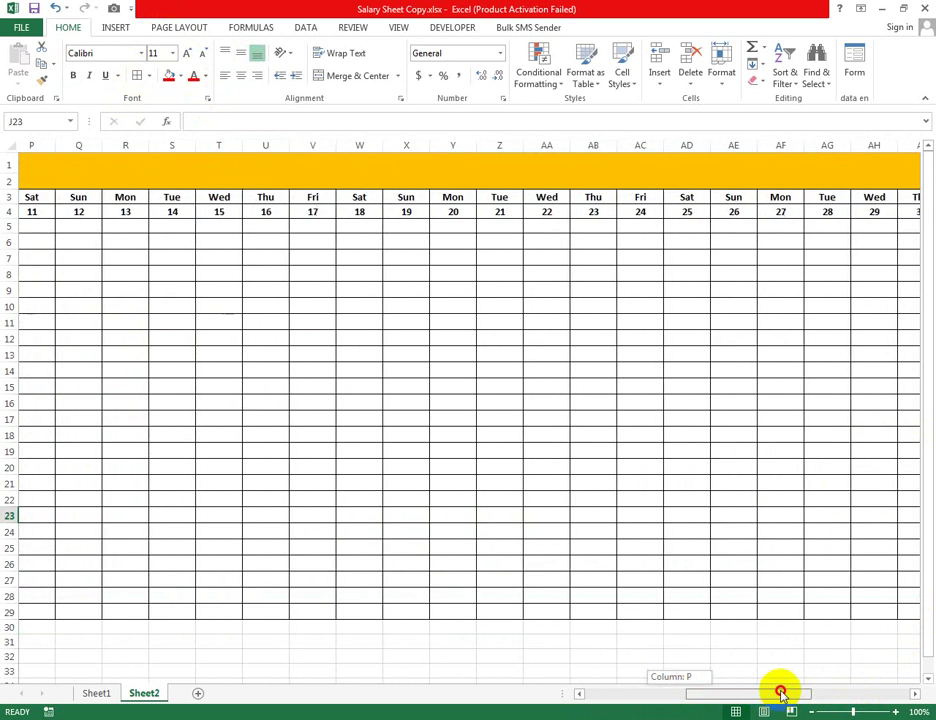
Step: Fill the Friday 17, 24 and 31 May columns red down to row 29
{"action": "left_click_drag", "start_coordinate": [679, 698], "coordinate": [717, 694]}
{"action": "left_click_drag", "start_coordinate": [744, 192], "coordinate": [746, 610]}
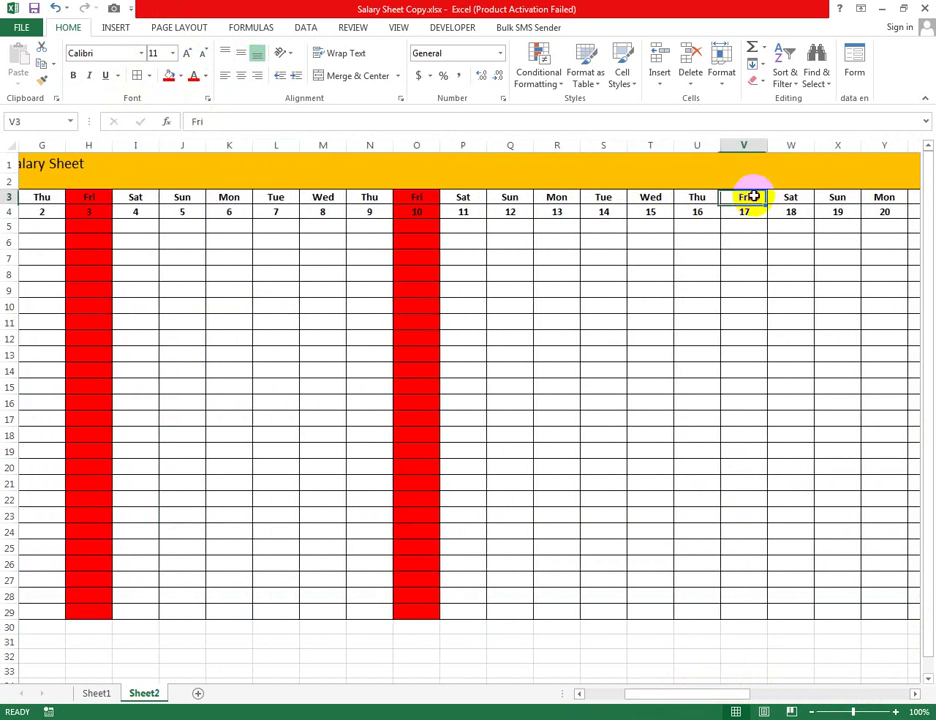
{"action": "left_click", "coordinate": [168, 77]}
{"action": "left_click_drag", "start_coordinate": [726, 703], "coordinate": [817, 695]}
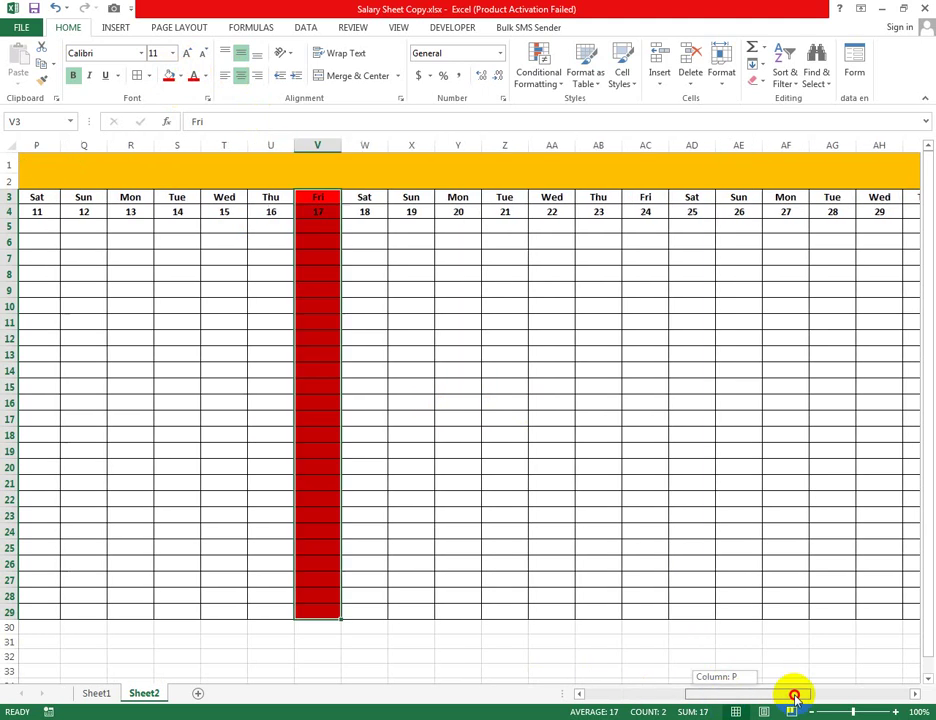
{"action": "left_click_drag", "start_coordinate": [398, 204], "coordinate": [405, 624]}
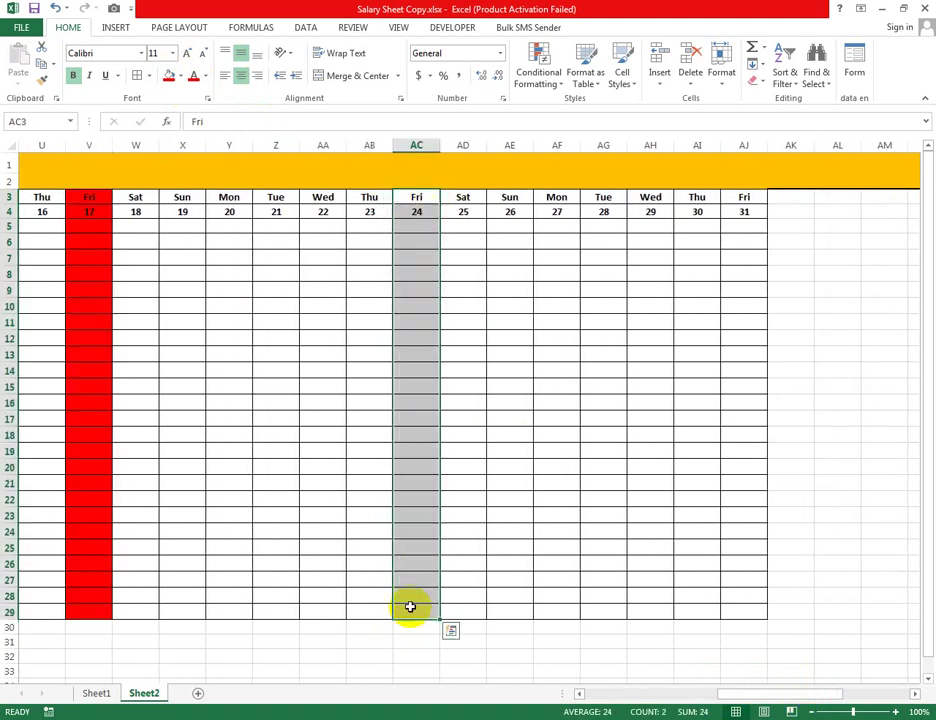
{"action": "left_click_drag", "start_coordinate": [744, 200], "coordinate": [743, 580]}
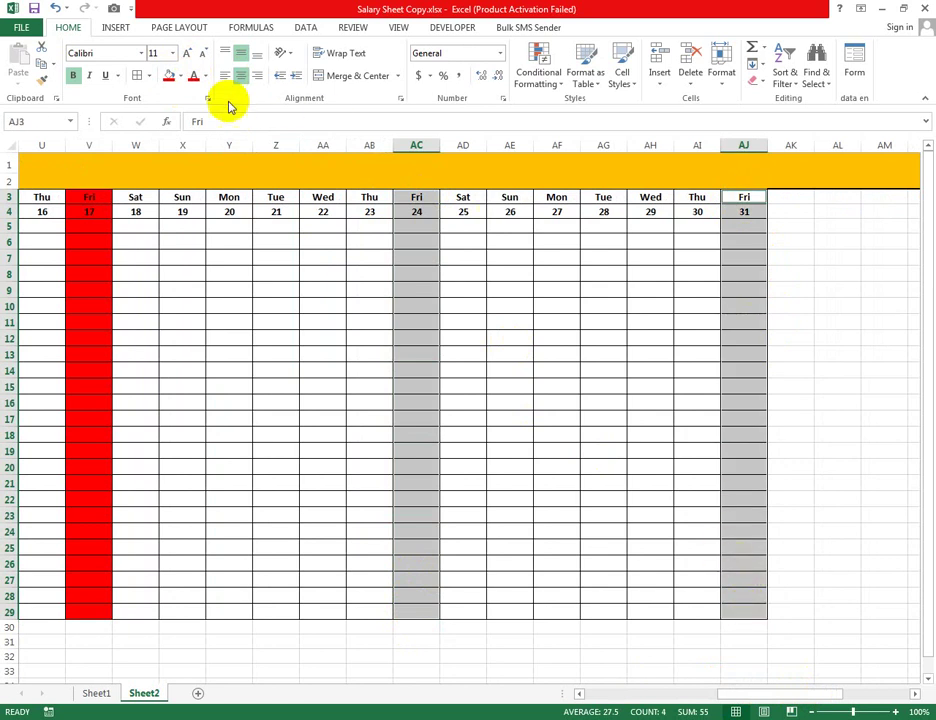
{"action": "left_click", "coordinate": [168, 76]}
{"action": "left_click", "coordinate": [885, 266]}
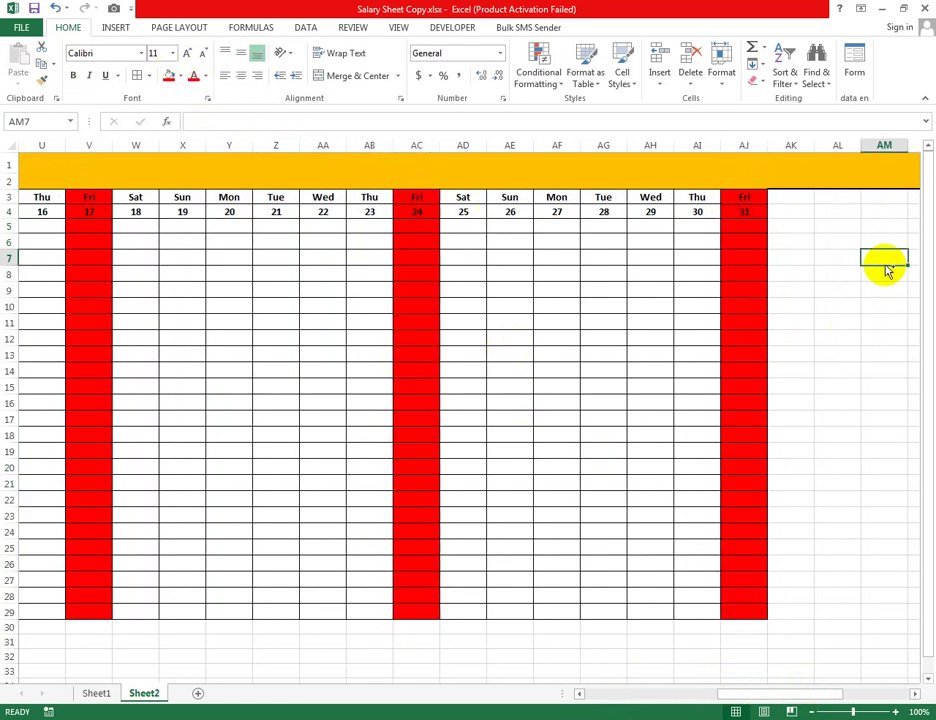
Step: Select the Wed 1 and Thu 2 May attendance cells
{"action": "left_click", "coordinate": [840, 338]}
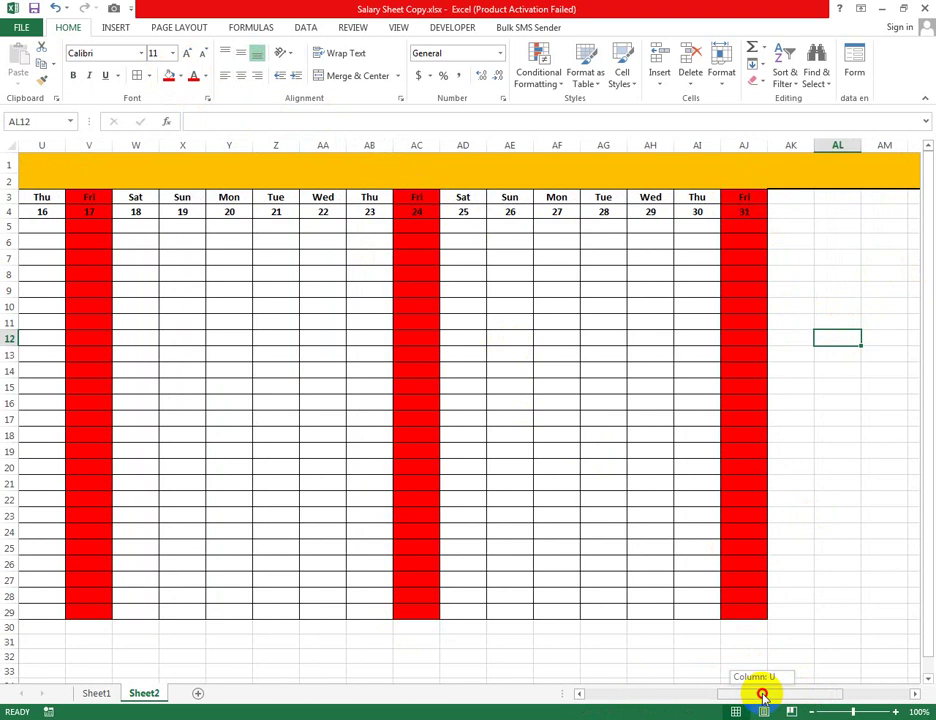
{"action": "left_click_drag", "start_coordinate": [762, 694], "coordinate": [642, 692]}
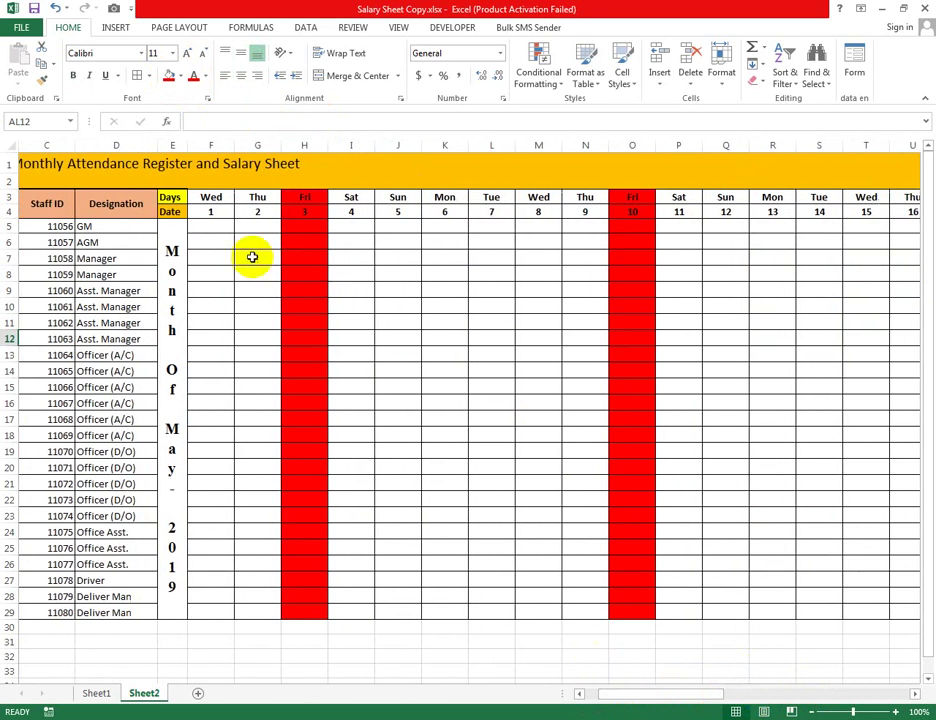
{"action": "left_click_drag", "start_coordinate": [210, 226], "coordinate": [275, 611]}
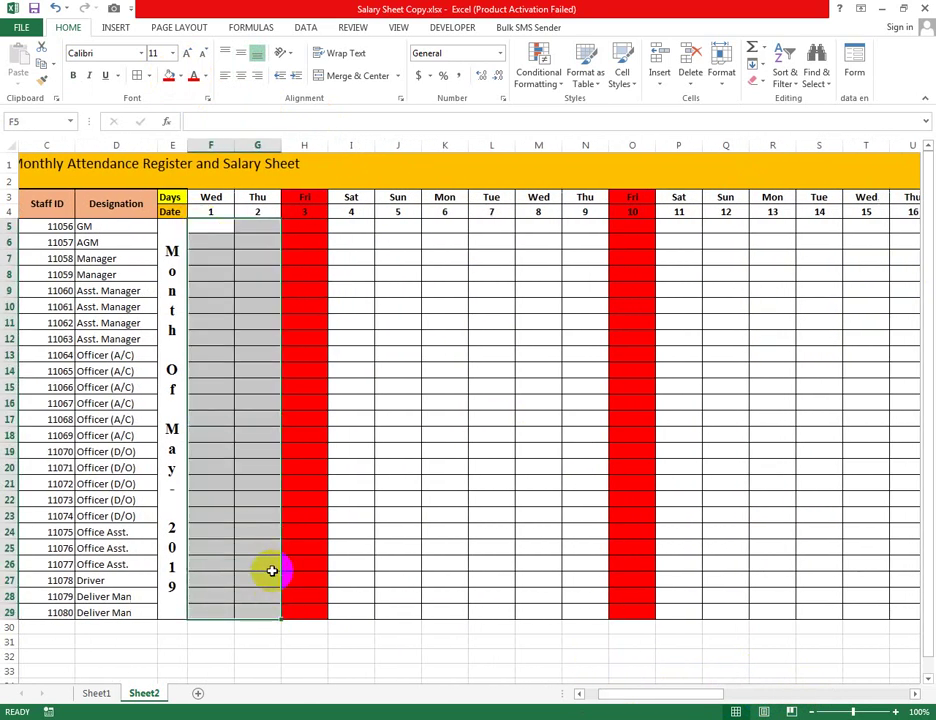
Step: Fill days 1–2 and 4–9 (F5:G29, I5:N29) with centred P marks
{"action": "type", "text": "P"}
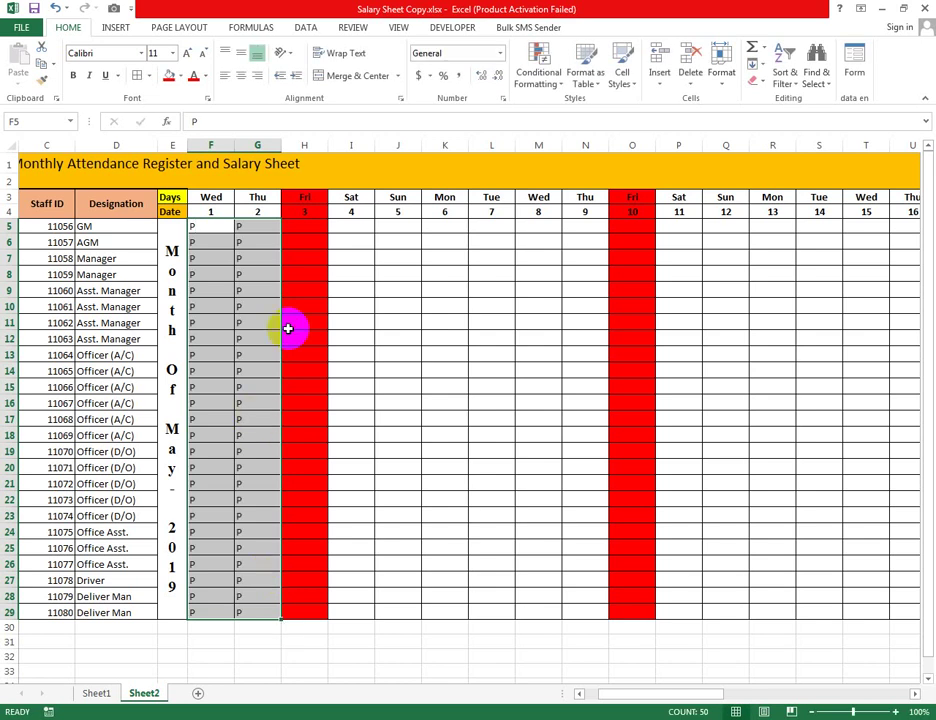
{"action": "left_click", "coordinate": [242, 75]}
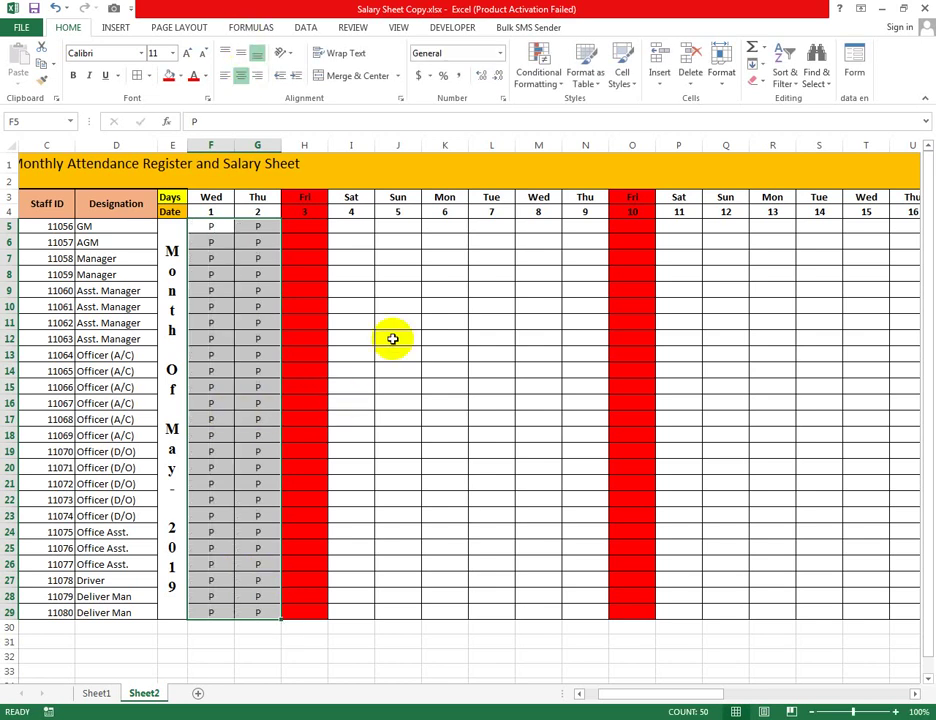
{"action": "left_click", "coordinate": [400, 292]}
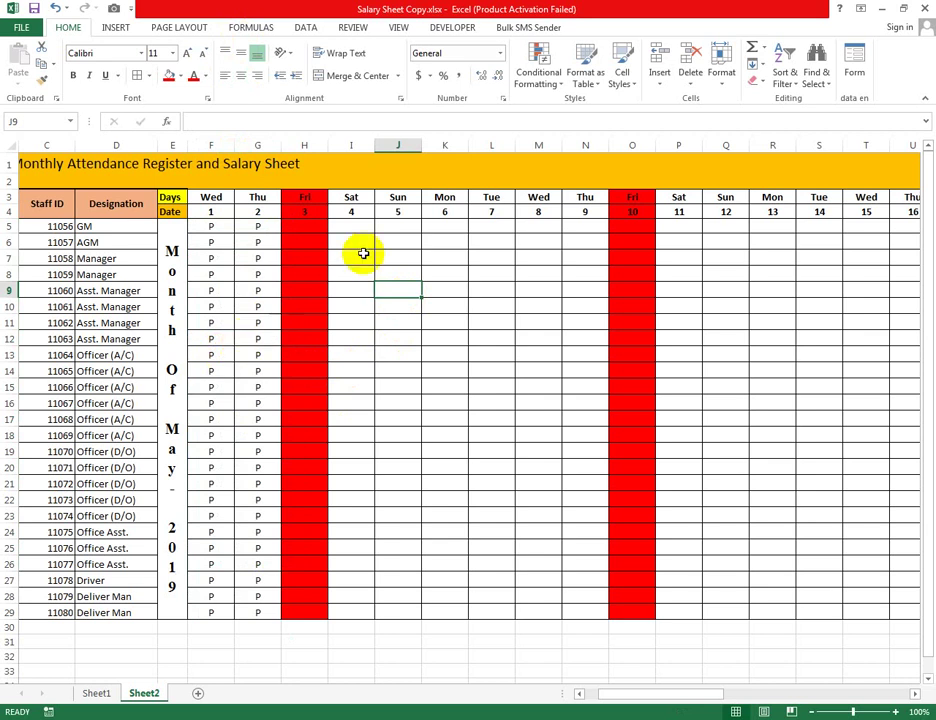
{"action": "mouse_move", "coordinate": [352, 226]}
{"action": "left_mouse_down"}
{"action": "mouse_move", "coordinate": [585, 601]}
{"action": "mouse_move", "coordinate": [583, 614]}
{"action": "left_mouse_up"}
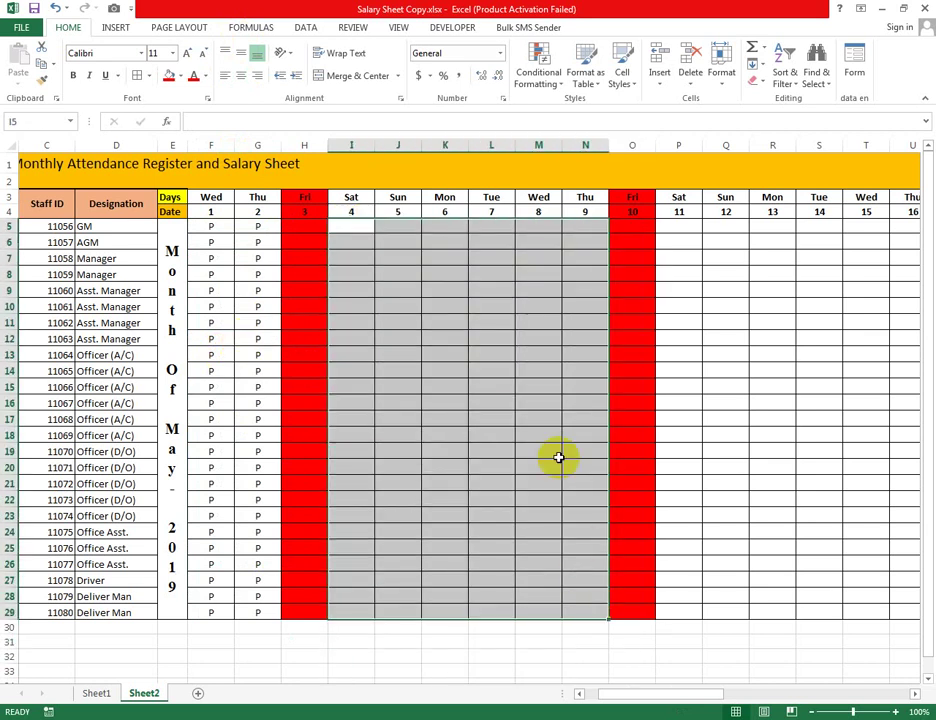
{"action": "type", "text": "P"}
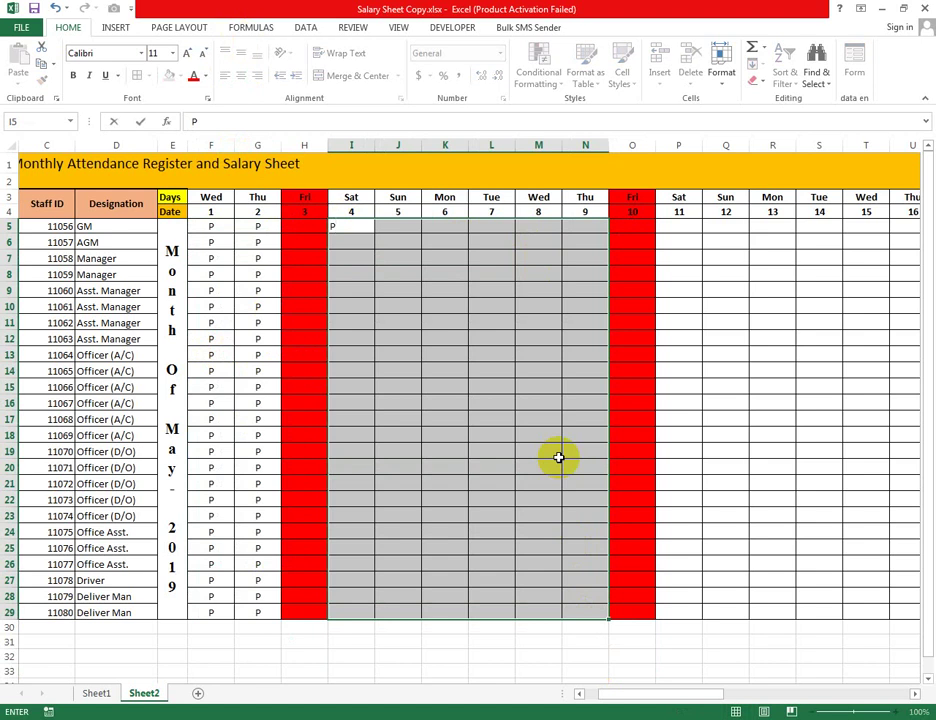
{"action": "key", "text": "ctrl+Return"}
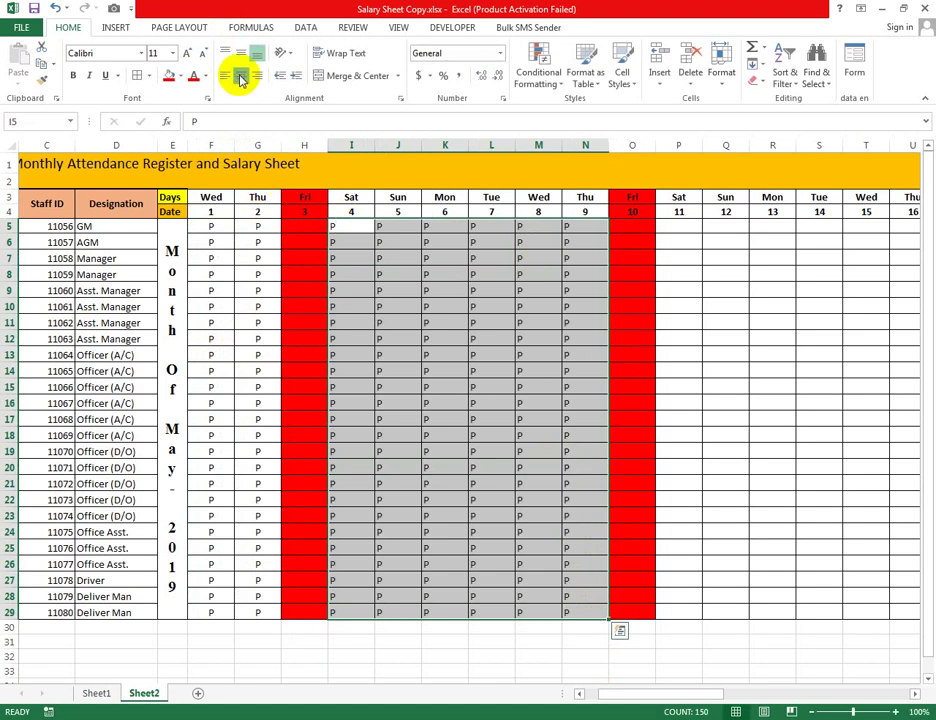
{"action": "left_click", "coordinate": [241, 79]}
{"action": "left_click", "coordinate": [500, 319]}
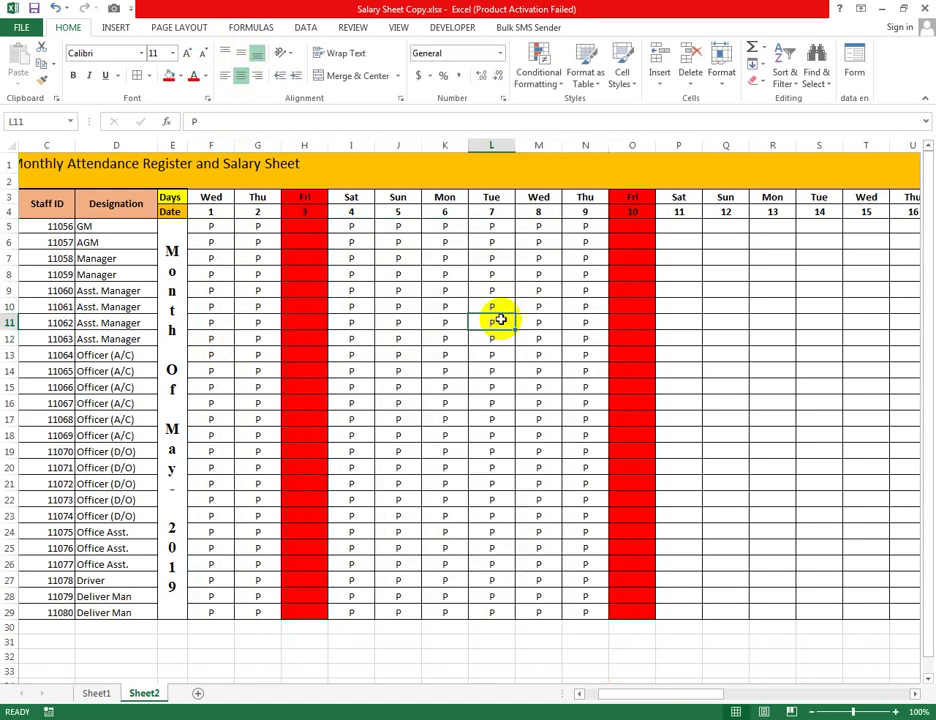
Step: Mark absences with A in L11, L18, J18, N8 and J7
{"action": "type", "text": "A"}
{"action": "key", "text": "Return"}
{"action": "left_click", "coordinate": [491, 435]}
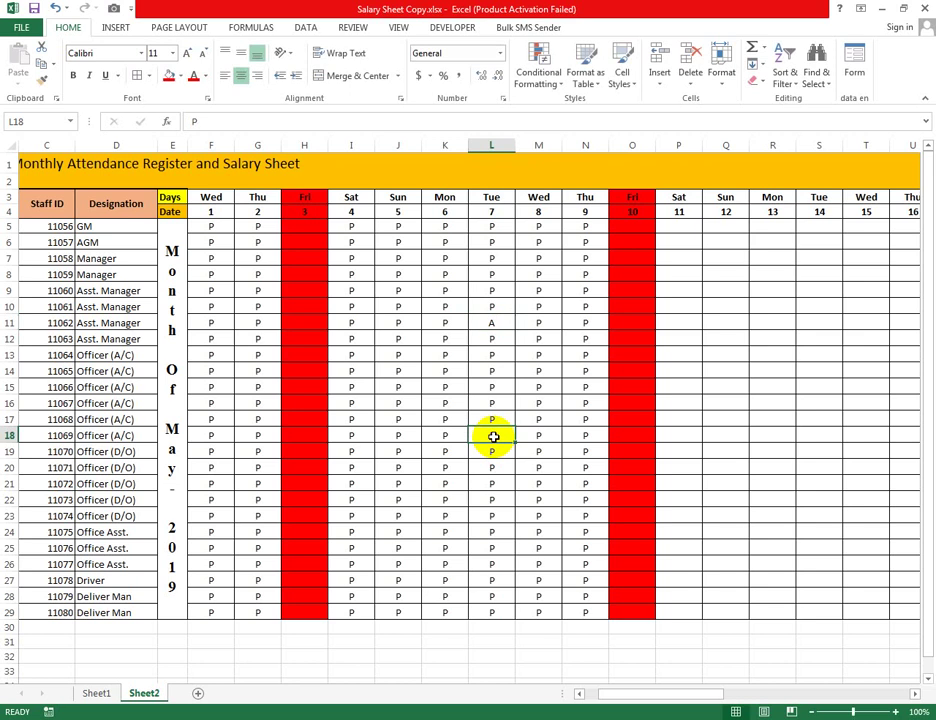
{"action": "type", "text": "A"}
{"action": "left_click", "coordinate": [397, 435]}
{"action": "type", "text": "A"}
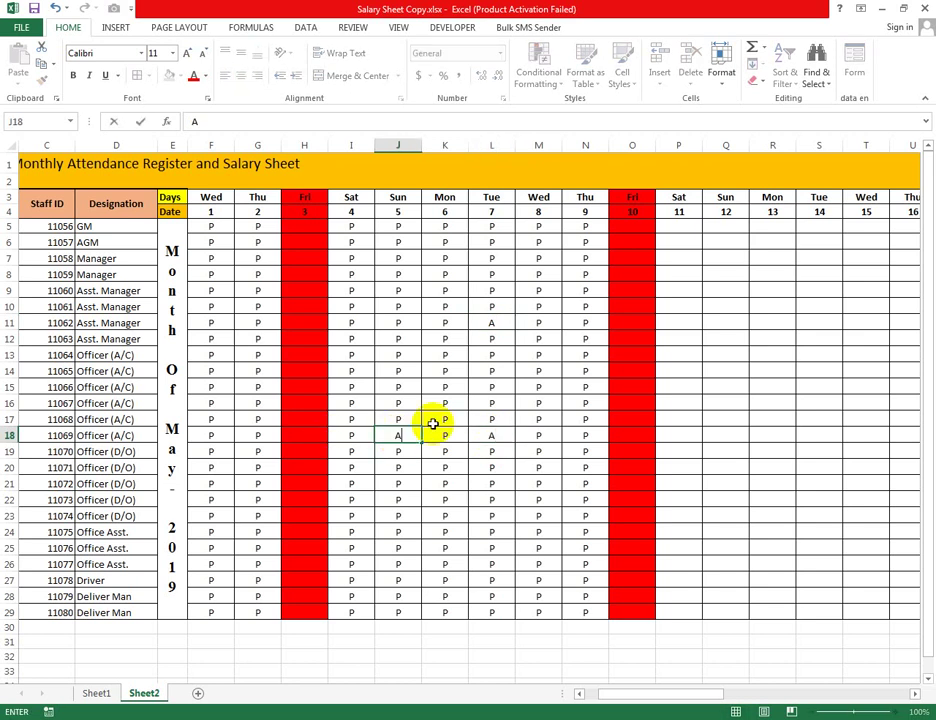
{"action": "left_click", "coordinate": [583, 318]}
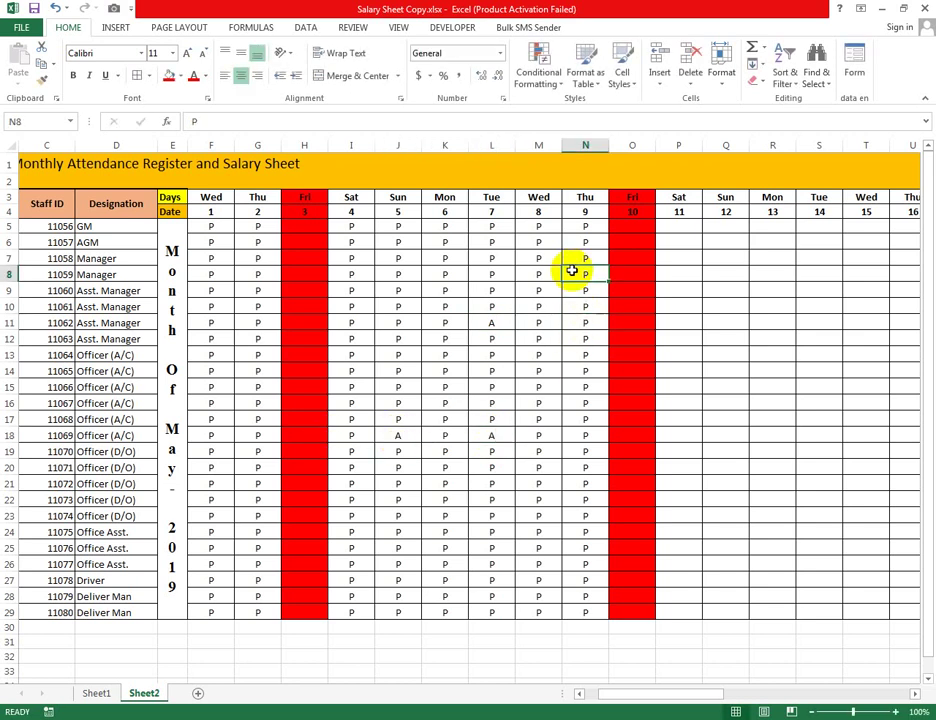
{"action": "type", "text": "A"}
{"action": "left_click", "coordinate": [406, 252]}
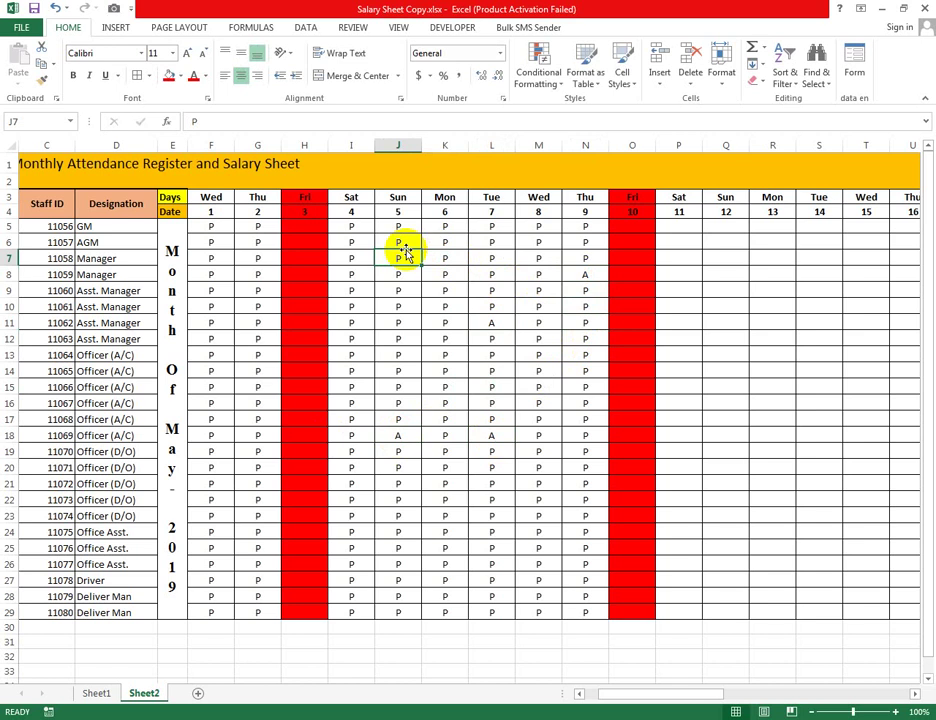
{"action": "type", "text": "A"}
{"action": "left_click", "coordinate": [727, 338]}
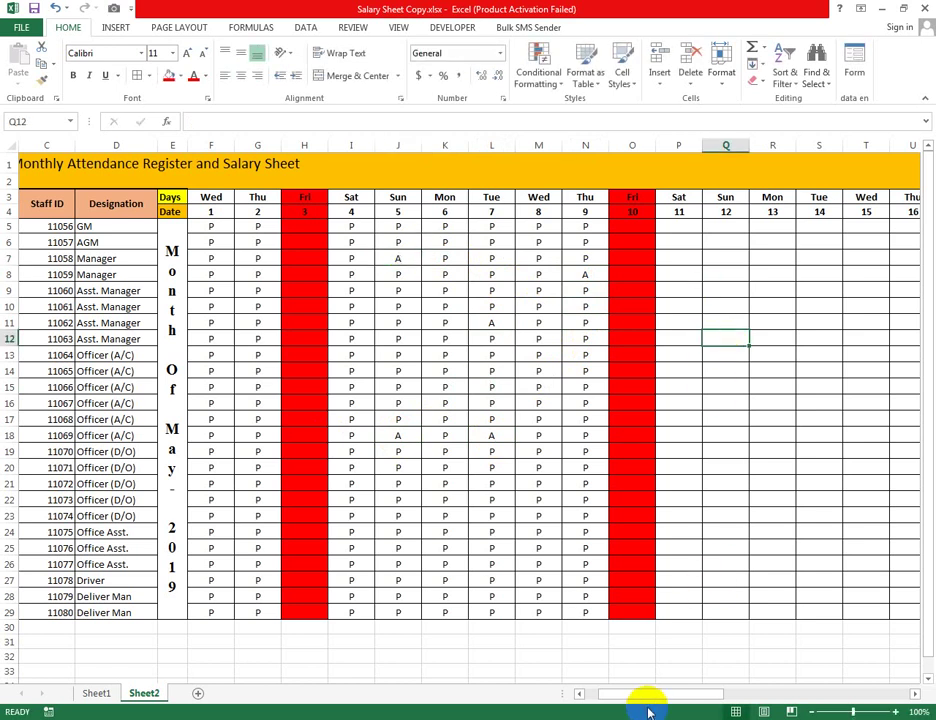
Step: Fill days 11–16 (P5:U29) with centred P marks
{"action": "left_click_drag", "start_coordinate": [652, 694], "coordinate": [706, 694]}
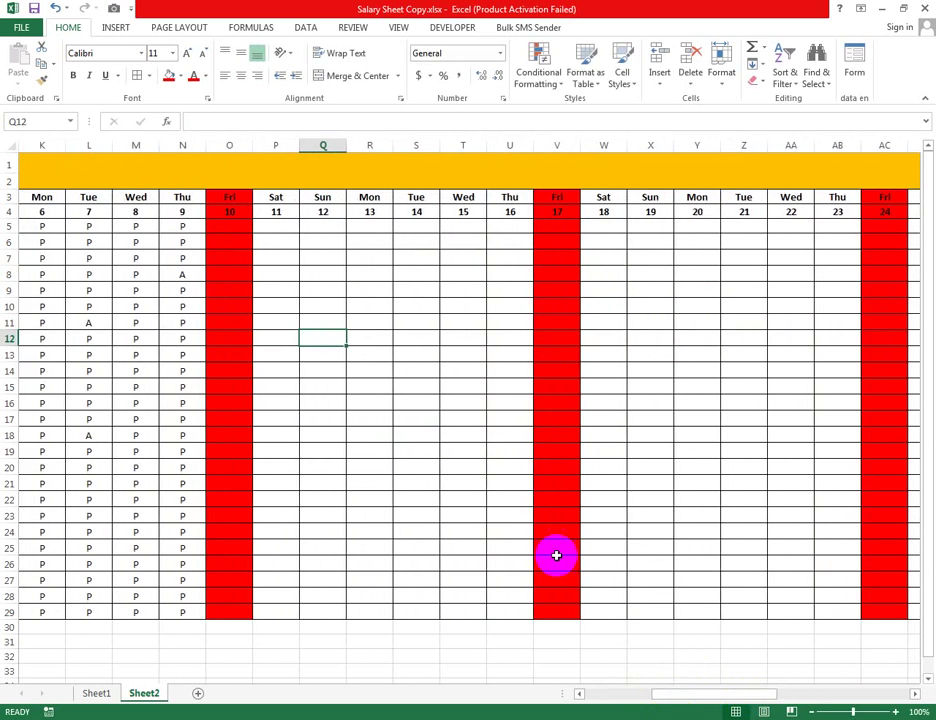
{"action": "left_click_drag", "start_coordinate": [274, 228], "coordinate": [525, 615]}
{"action": "type", "text": "P"}
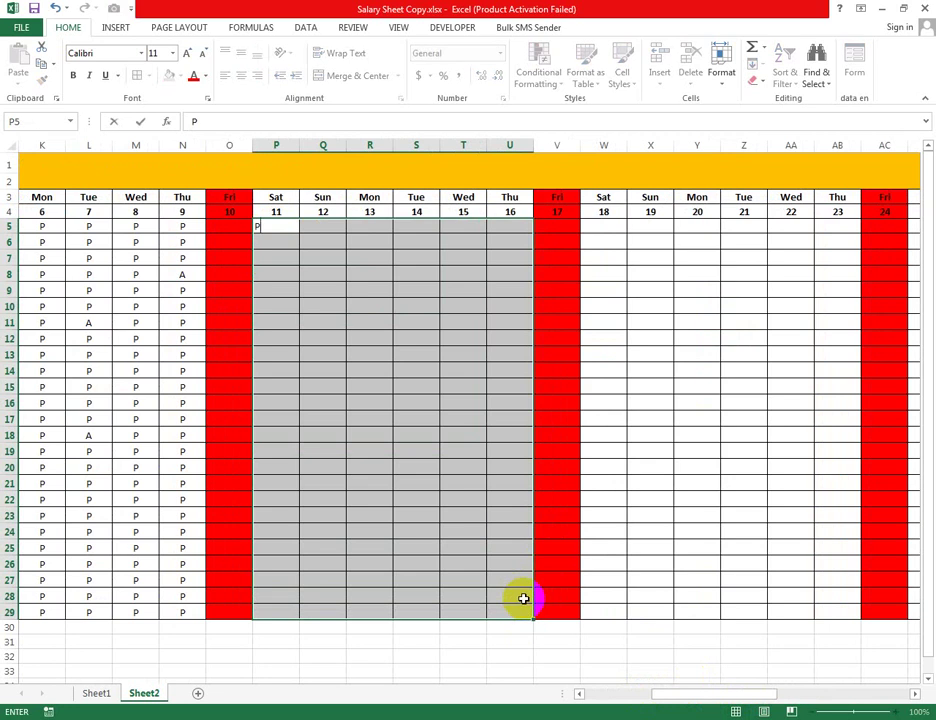
{"action": "key", "text": "ctrl+Return"}
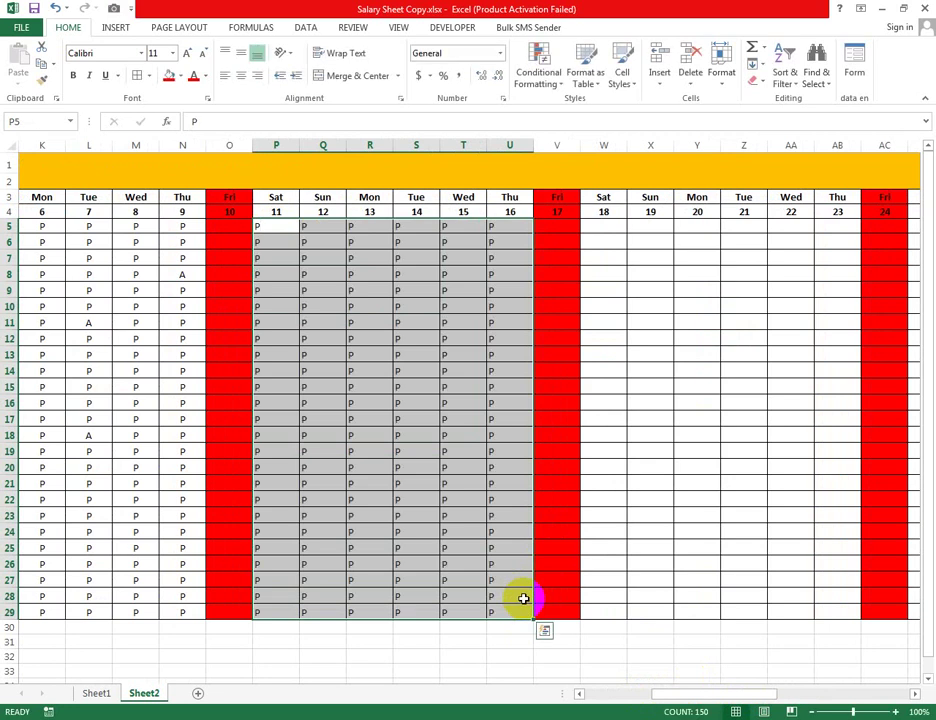
{"action": "left_click", "coordinate": [236, 77]}
{"action": "left_click", "coordinate": [650, 308]}
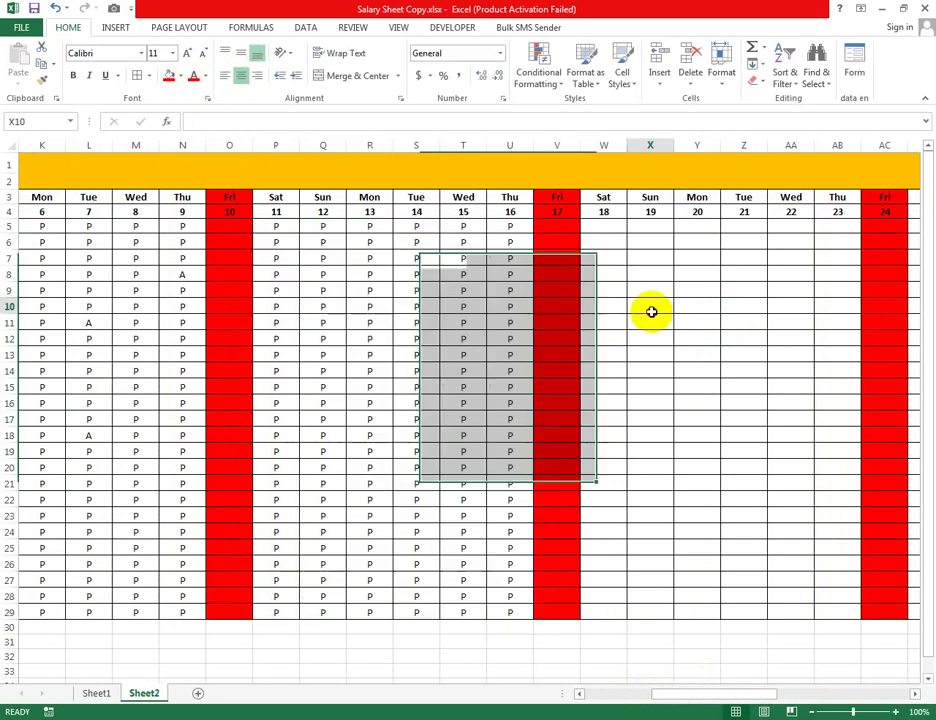
Step: Fill days 18–23 and 25–30 (W5:AB29, AD5:AI29) with centred P marks
{"action": "mouse_move", "coordinate": [606, 226]}
{"action": "left_mouse_down"}
{"action": "mouse_move", "coordinate": [843, 517]}
{"action": "mouse_move", "coordinate": [840, 612]}
{"action": "left_mouse_up"}
{"action": "left_click_drag", "start_coordinate": [771, 696], "coordinate": [826, 694]}
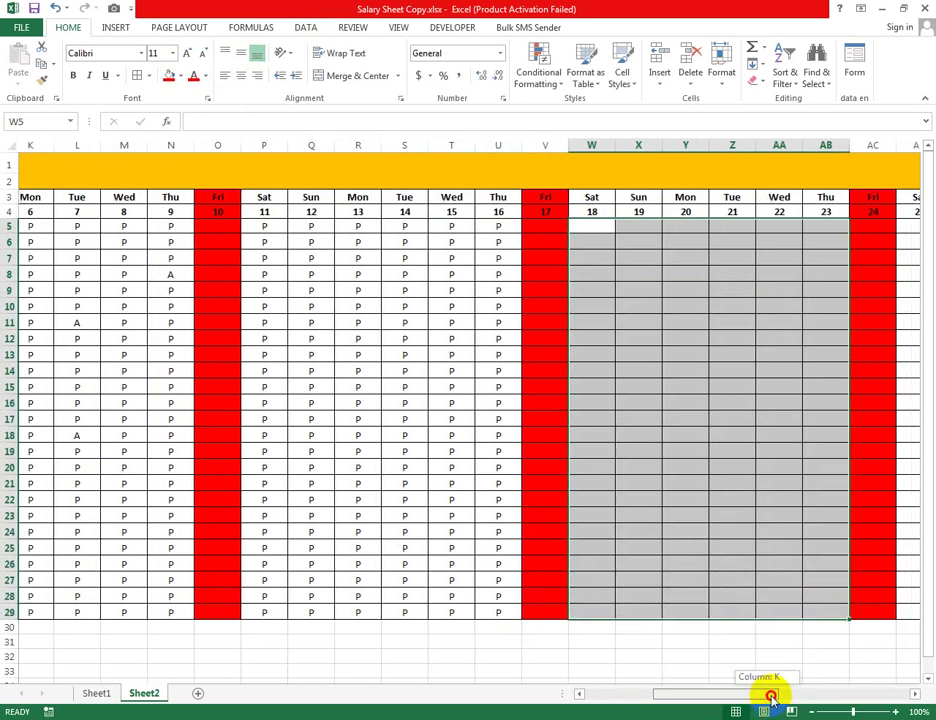
{"action": "mouse_move", "coordinate": [553, 225]}
{"action": "left_mouse_down"}
{"action": "mouse_move", "coordinate": [731, 324]}
{"action": "mouse_move", "coordinate": [785, 604]}
{"action": "left_mouse_up"}
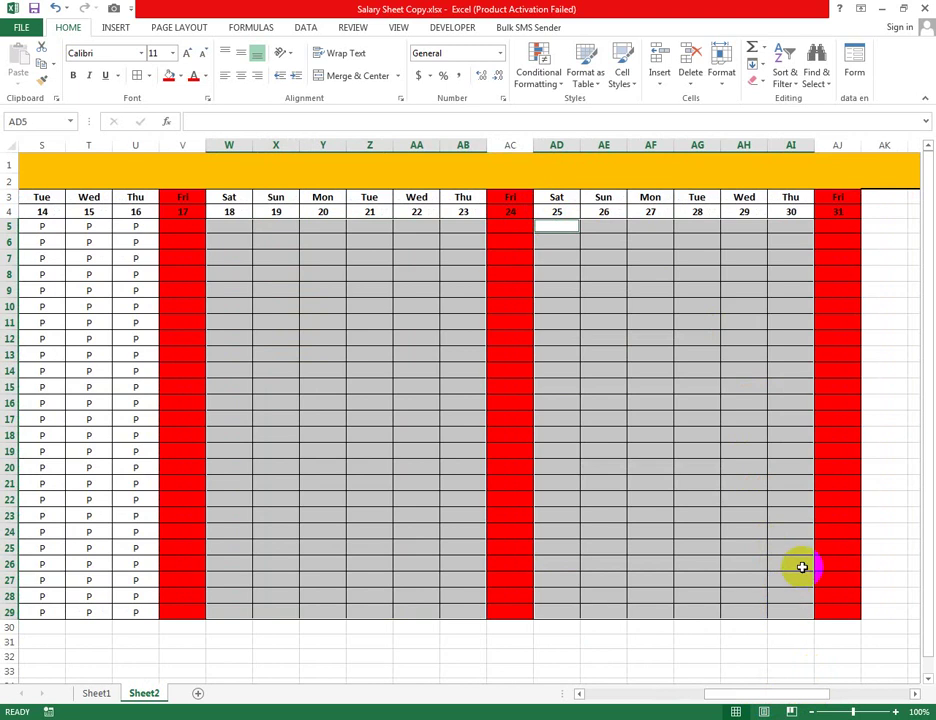
{"action": "type", "text": "P"}
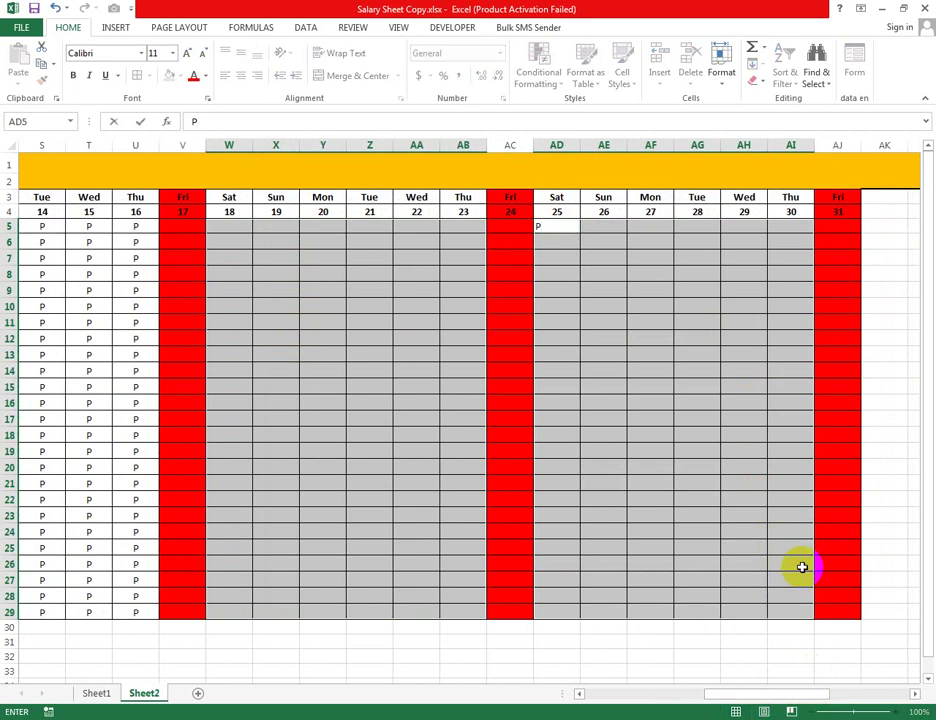
{"action": "key", "text": "ctrl+Return"}
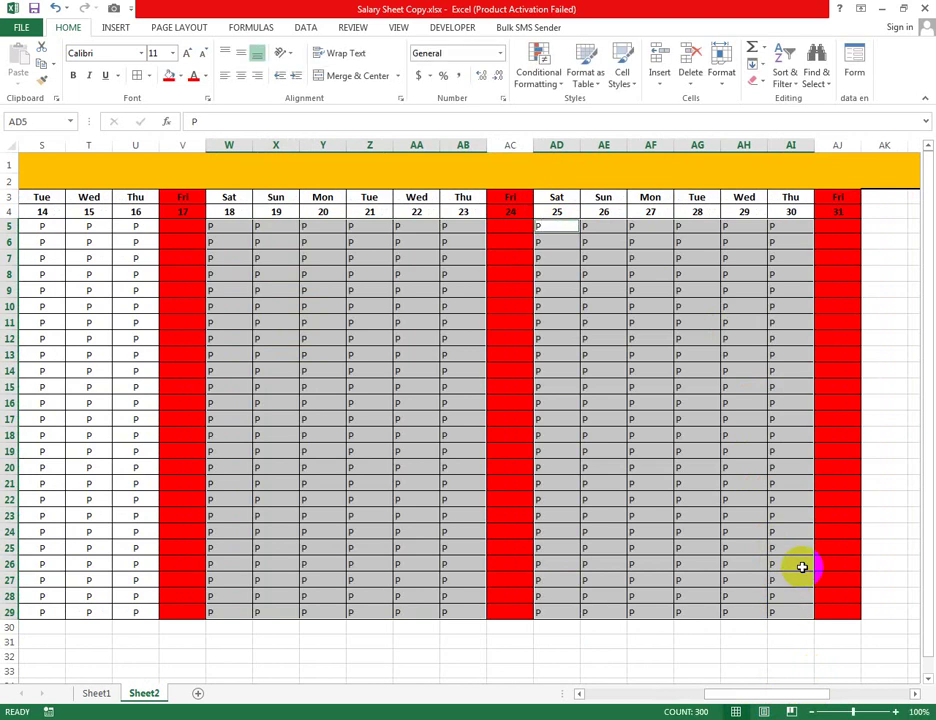
{"action": "left_click", "coordinate": [243, 77]}
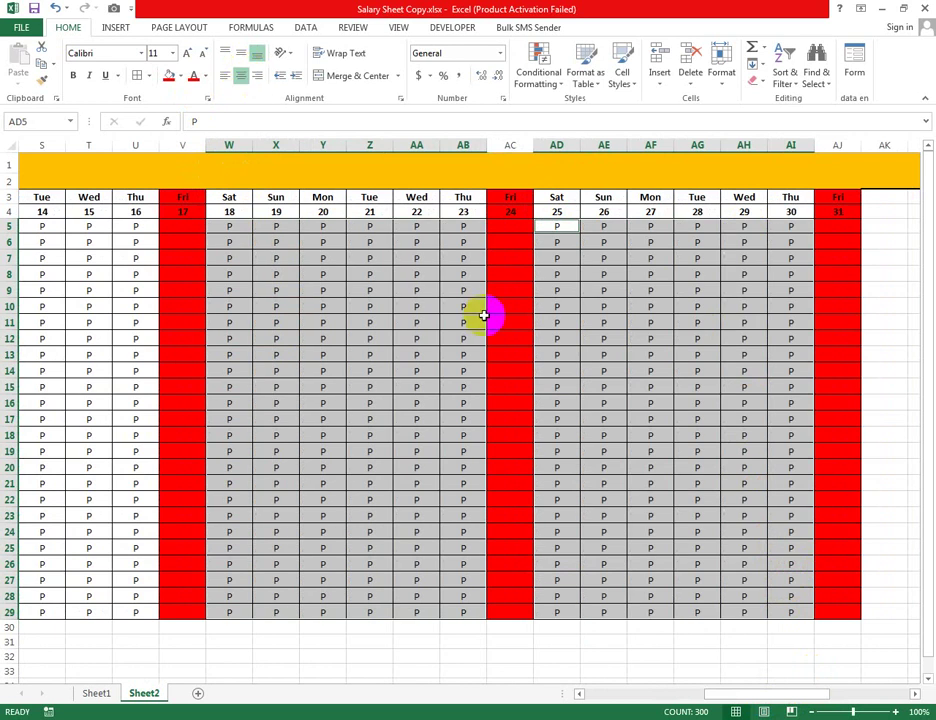
Step: Mark absences with A in AE9, Y13, Y19, AF24 and Z16
{"action": "left_click", "coordinate": [599, 298]}
{"action": "type", "text": "A"}
{"action": "left_click", "coordinate": [323, 354]}
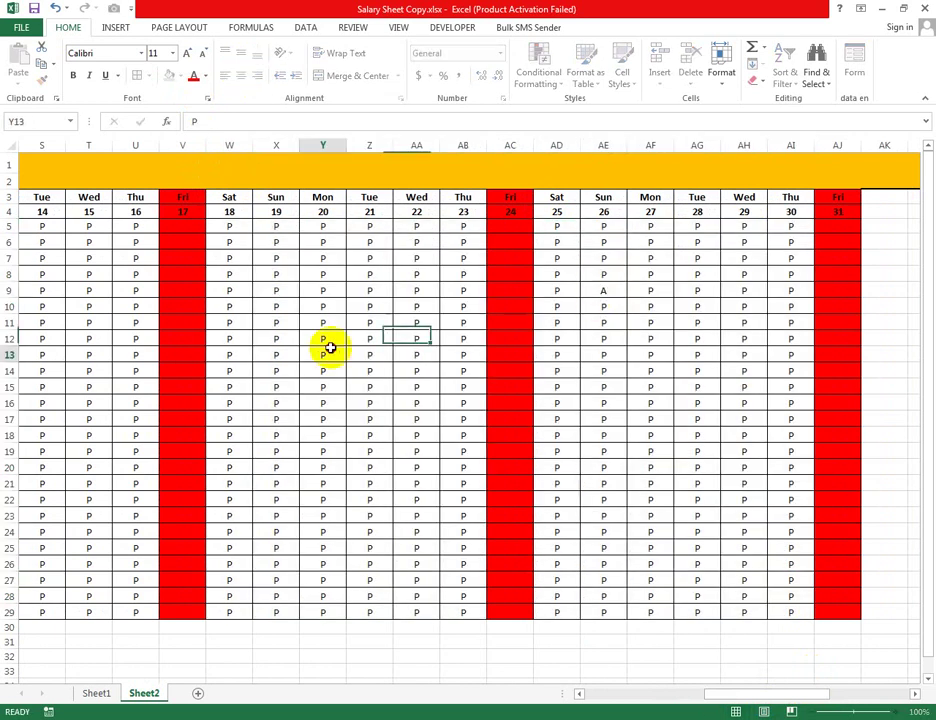
{"action": "type", "text": "A"}
{"action": "left_click", "coordinate": [323, 451]}
{"action": "type", "text": "A"}
{"action": "left_click", "coordinate": [650, 531]}
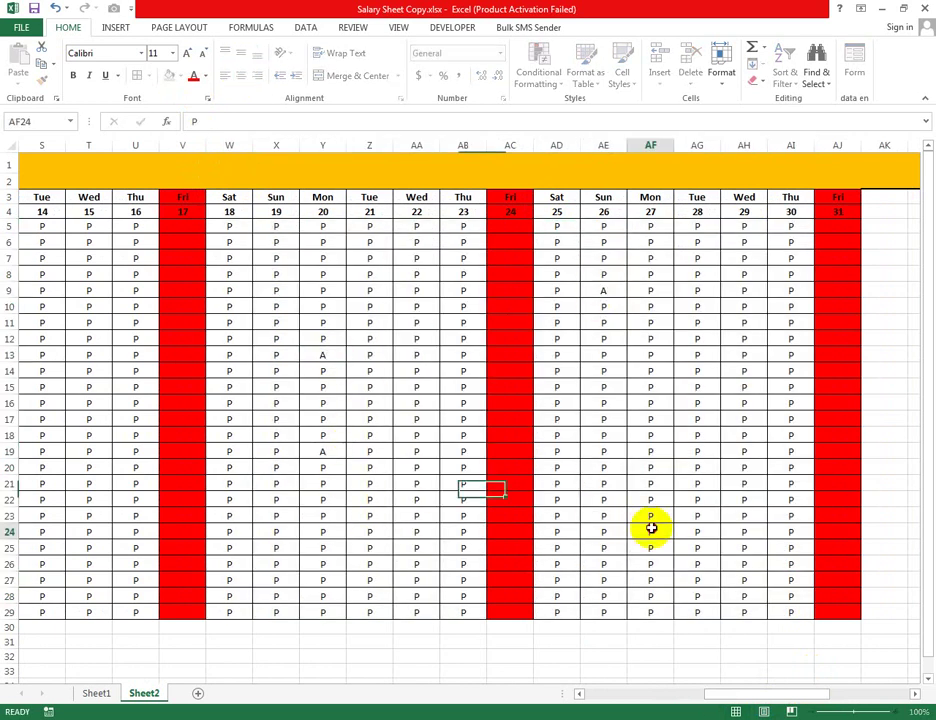
{"action": "type", "text": "A"}
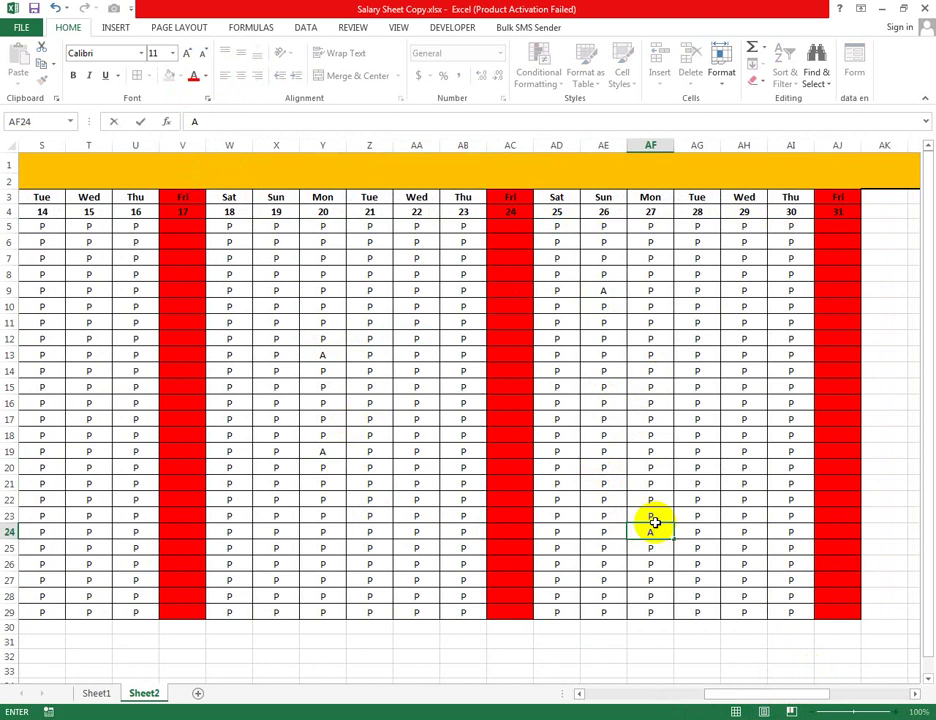
{"action": "left_click", "coordinate": [820, 438]}
{"action": "left_click", "coordinate": [734, 459]}
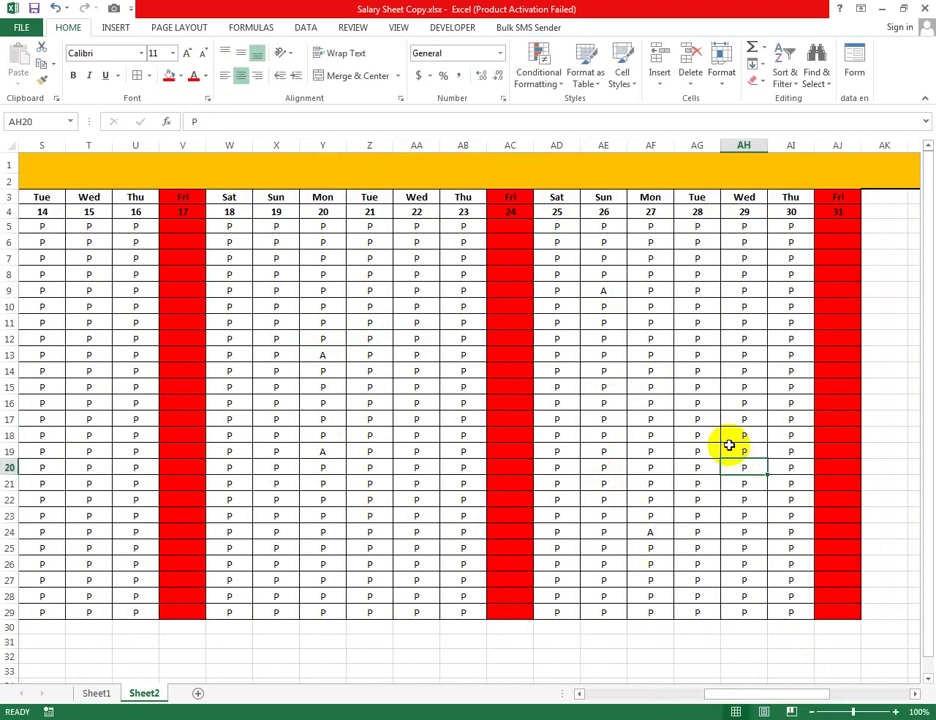
{"action": "left_click", "coordinate": [379, 398]}
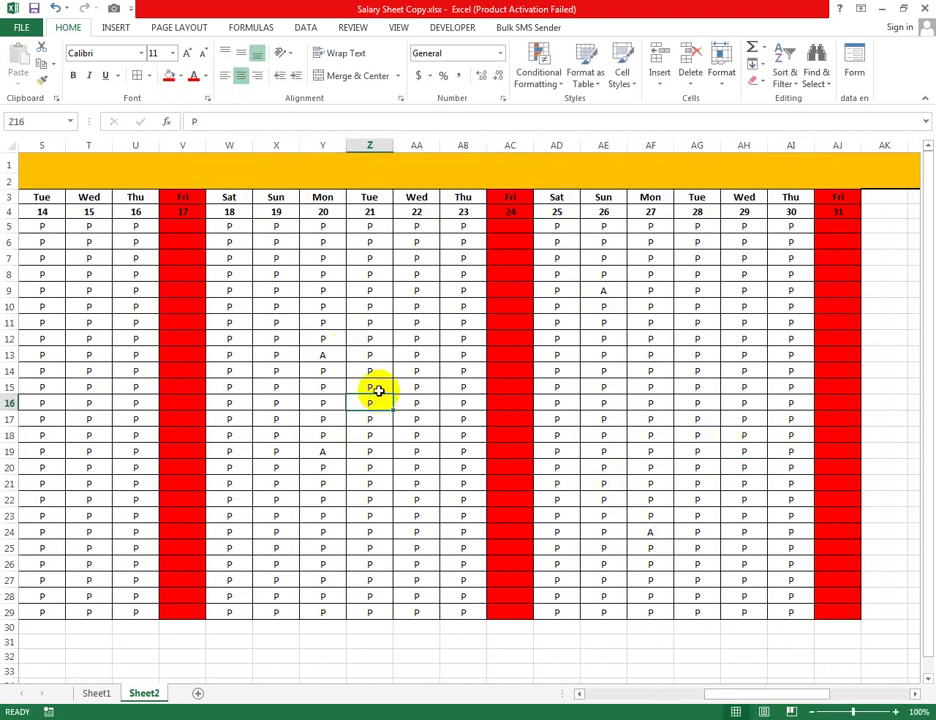
{"action": "type", "text": "A"}
{"action": "left_click", "coordinate": [416, 350]}
{"action": "left_click", "coordinate": [671, 383]}
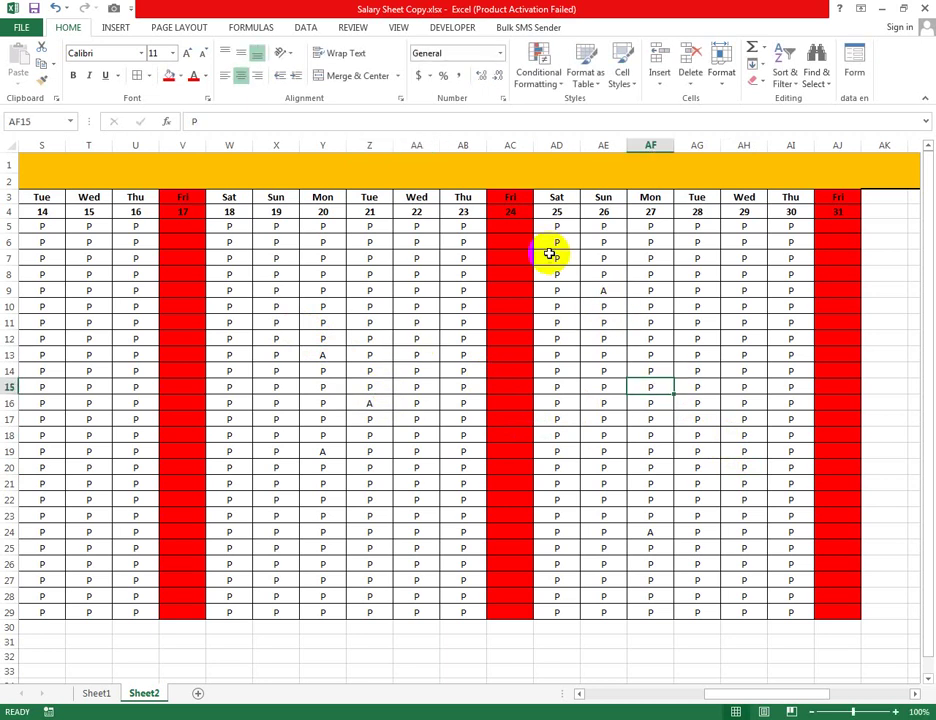
{"action": "left_click", "coordinate": [603, 306]}
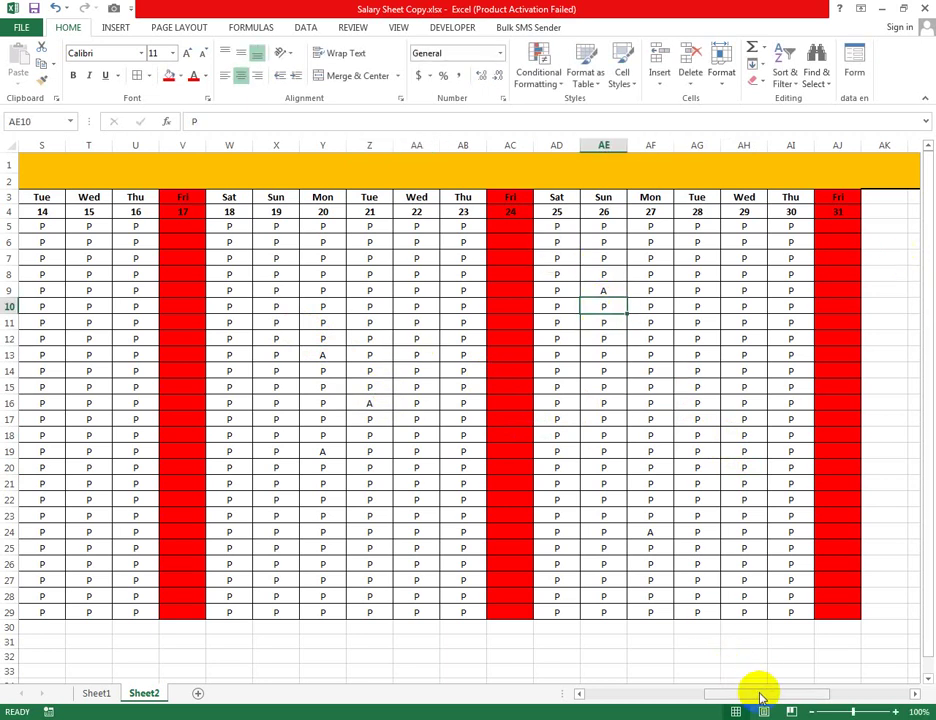
Step: Copy Sheet1's header cells AK5:AX6, BASIC Salary through Reciver Signature, and return to Sheet2
{"action": "mouse_move", "coordinate": [760, 697]}
{"action": "left_mouse_down"}
{"action": "mouse_move", "coordinate": [821, 693]}
{"action": "mouse_move", "coordinate": [786, 695]}
{"action": "left_mouse_up"}
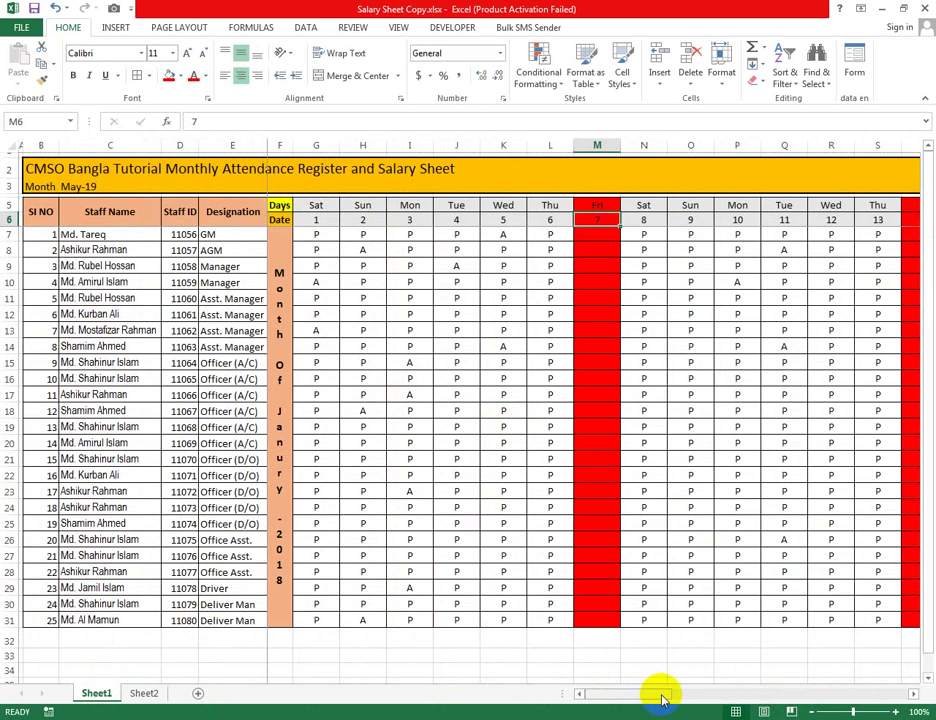
{"action": "left_click_drag", "start_coordinate": [658, 695], "coordinate": [836, 690]}
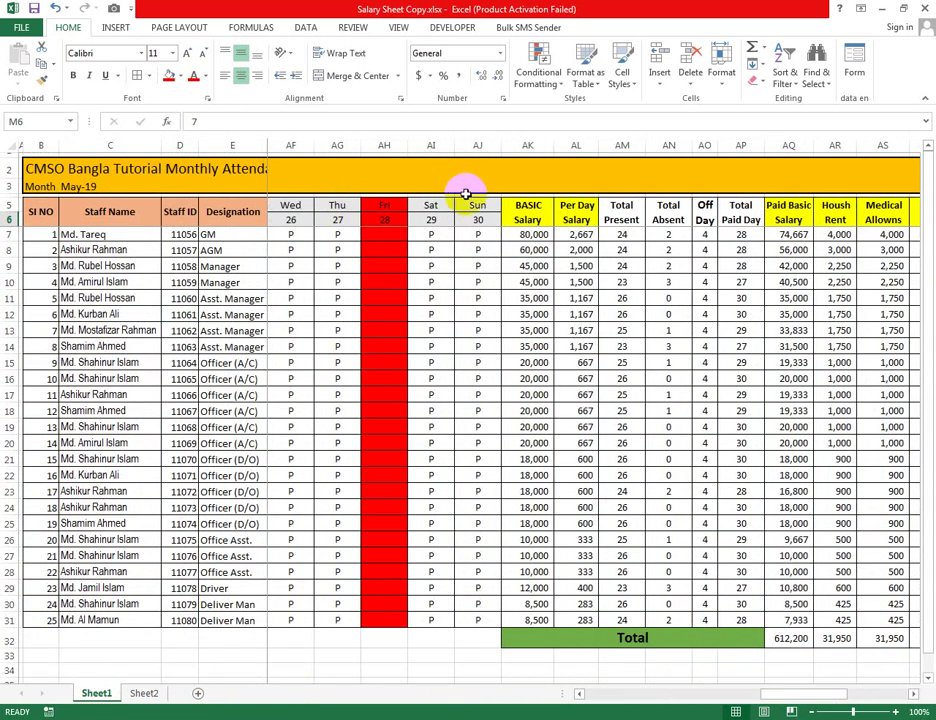
{"action": "left_click", "coordinate": [480, 145]}
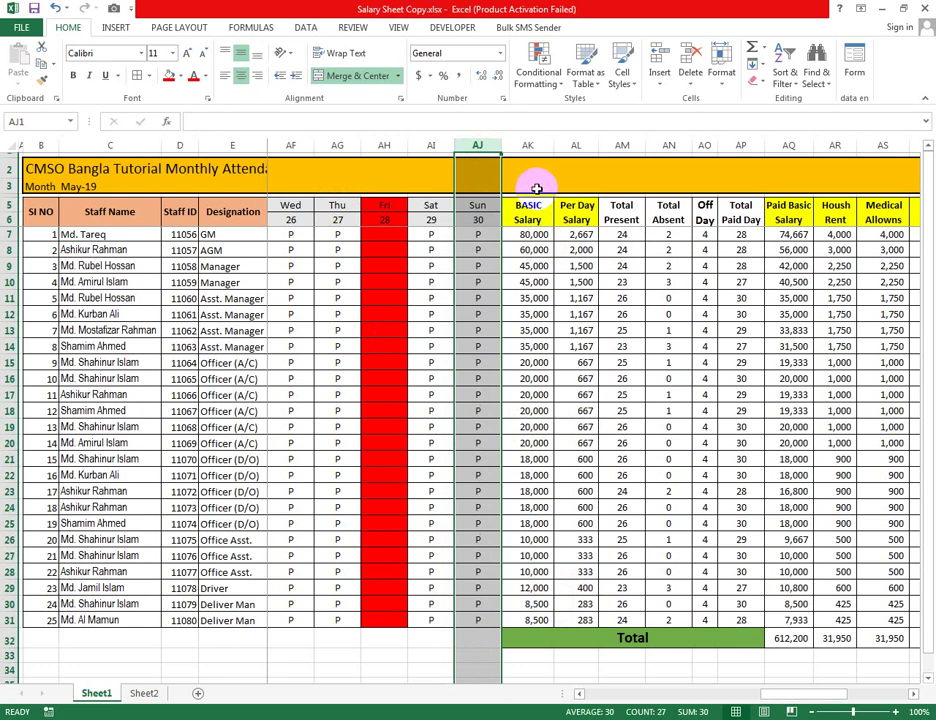
{"action": "mouse_move", "coordinate": [530, 210]}
{"action": "left_mouse_down"}
{"action": "mouse_move", "coordinate": [925, 218]}
{"action": "mouse_move", "coordinate": [808, 211]}
{"action": "mouse_move", "coordinate": [852, 215]}
{"action": "left_mouse_up"}
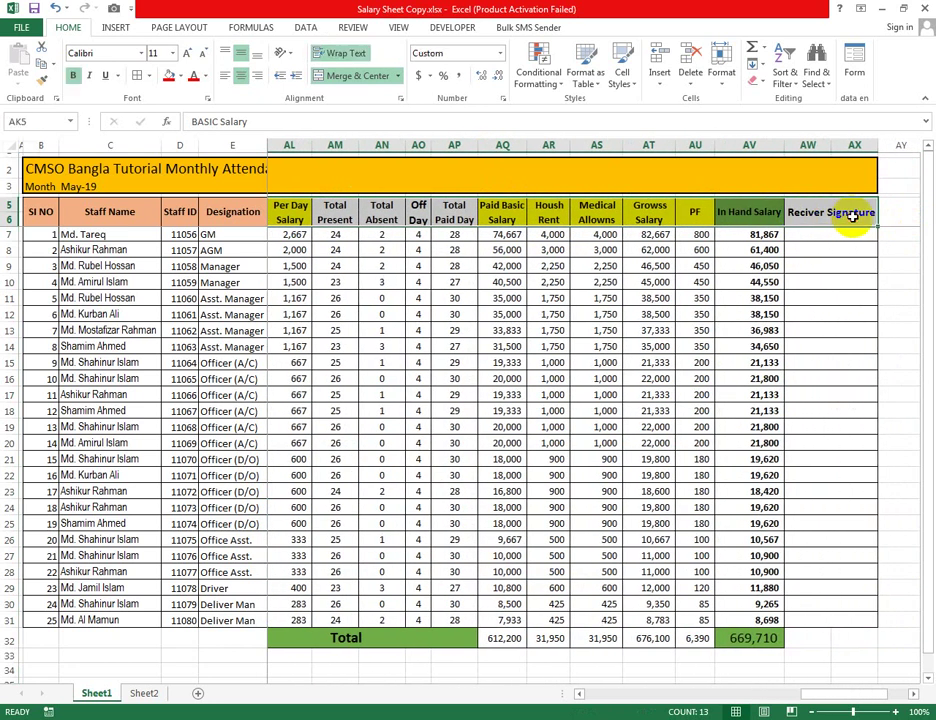
{"action": "key", "text": "ctrl+c"}
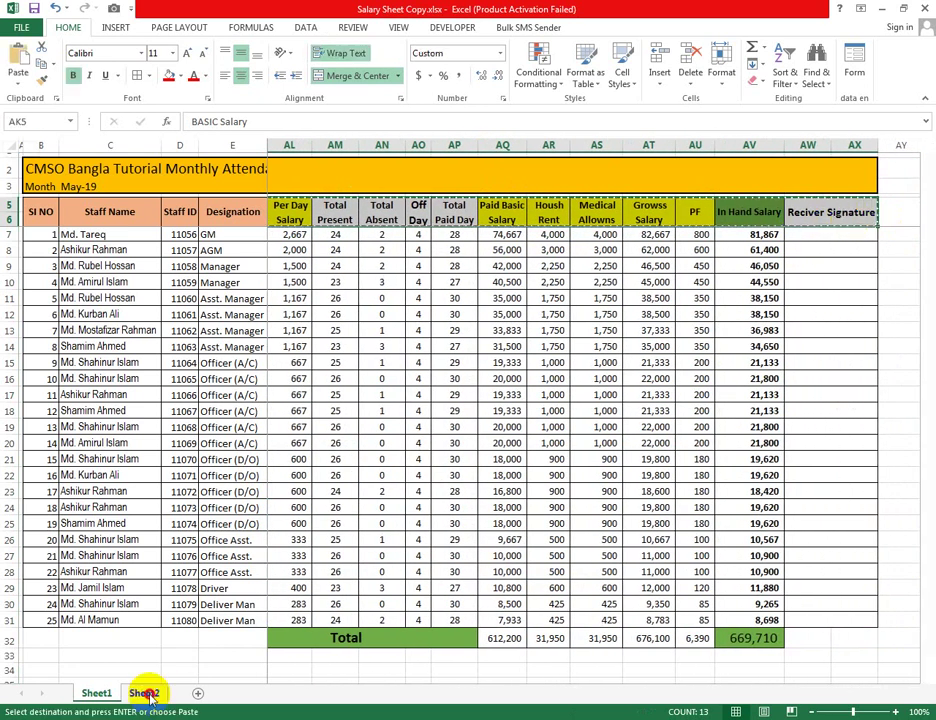
{"action": "left_click", "coordinate": [143, 693]}
{"action": "left_click", "coordinate": [452, 193]}
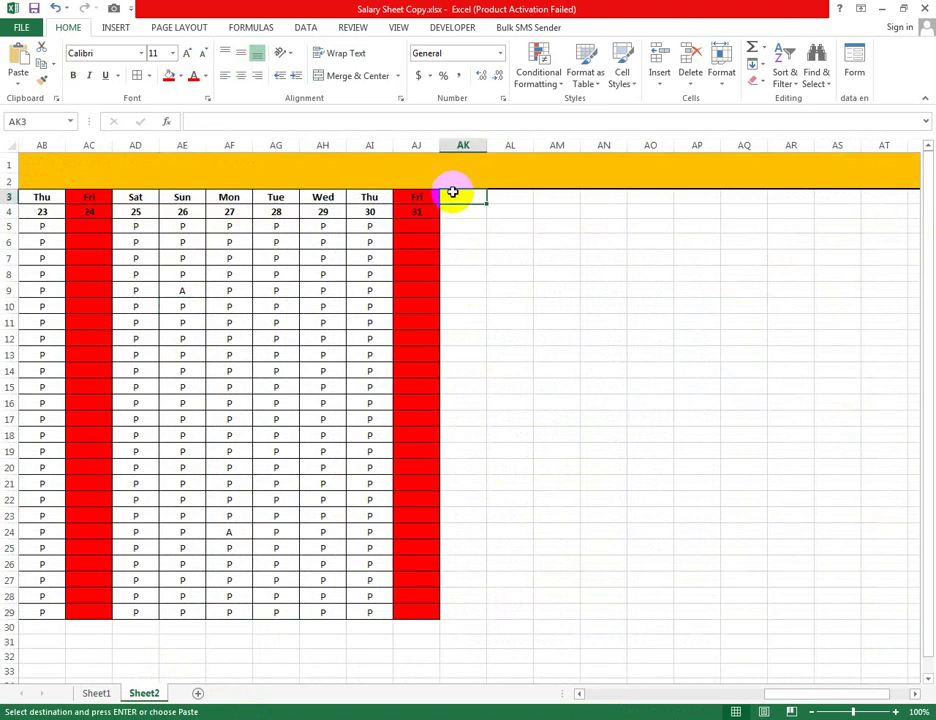
Step: Paste the salary headers at AK3 and enter basic salaries 40000, 20000 and 10000 in AK5:AK7
{"action": "key", "text": "ctrl+v"}
{"action": "left_click", "coordinate": [606, 306]}
{"action": "left_click", "coordinate": [456, 225]}
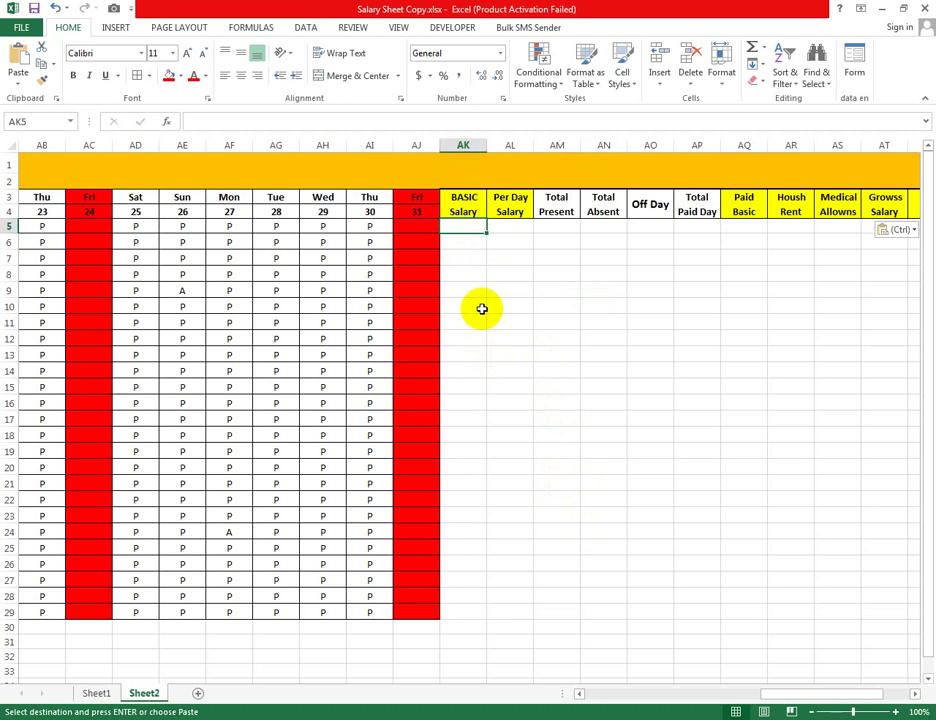
{"action": "type", "text": "40000"}
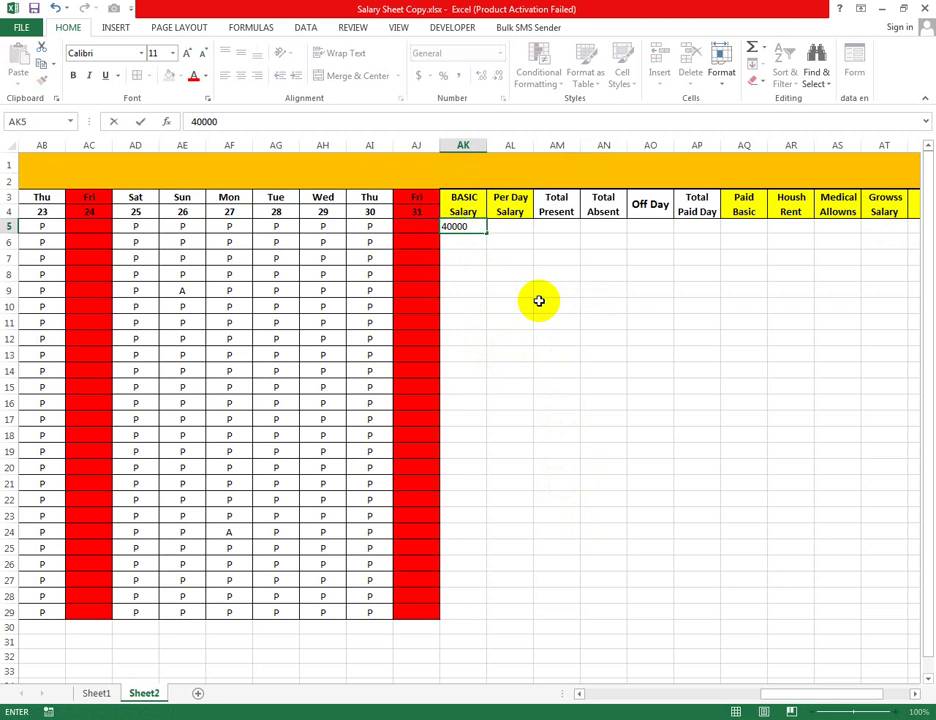
{"action": "left_click", "coordinate": [540, 302]}
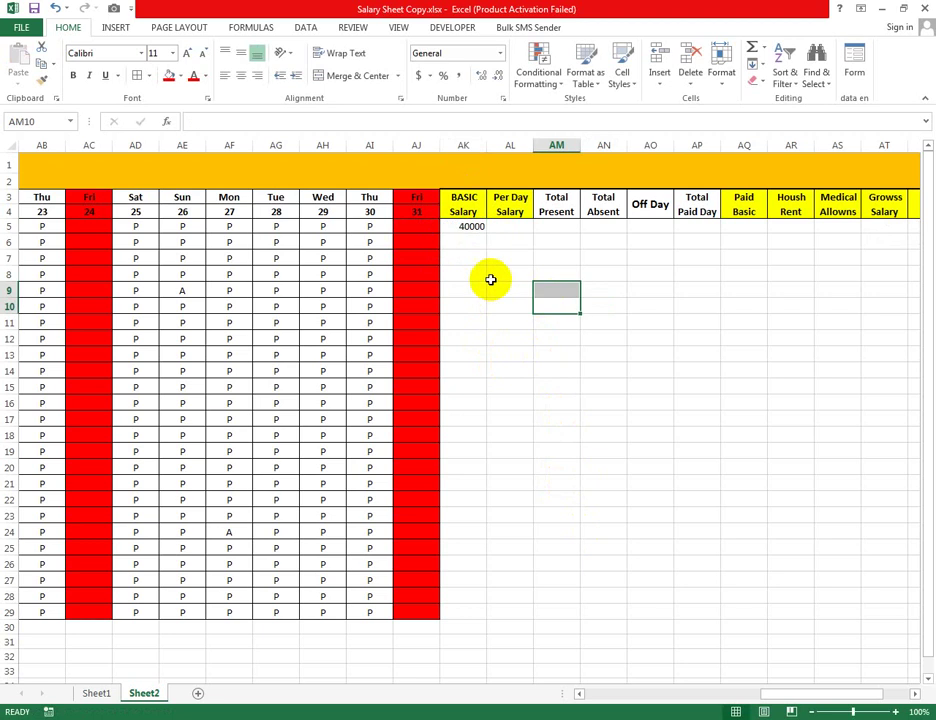
{"action": "left_click", "coordinate": [452, 241]}
{"action": "type", "text": "200"}
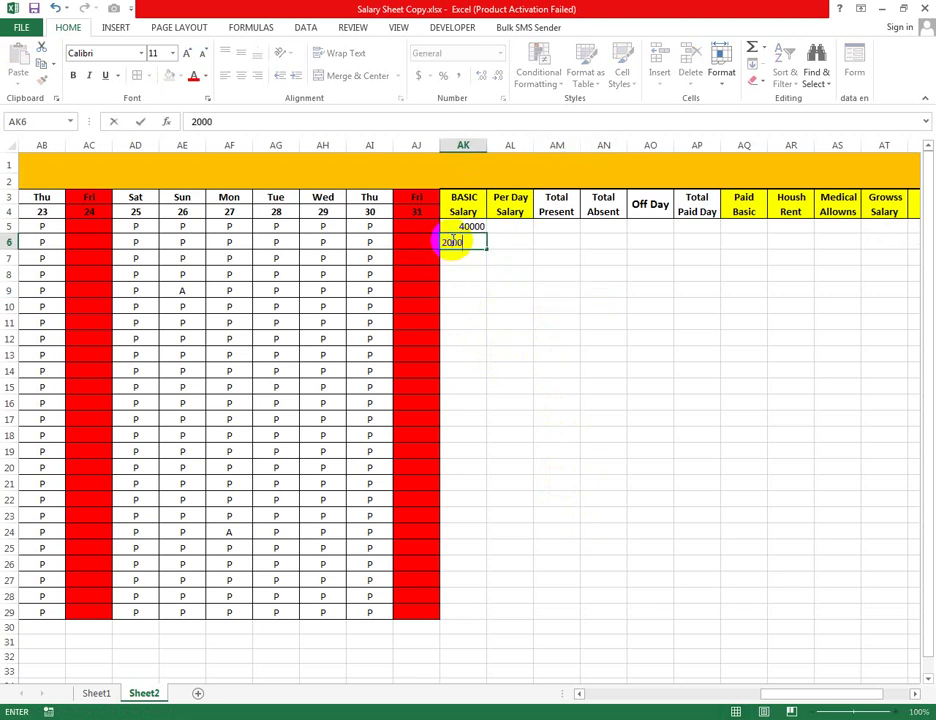
{"action": "type", "text": "0"}
{"action": "left_click", "coordinate": [501, 320]}
{"action": "left_click", "coordinate": [473, 260]}
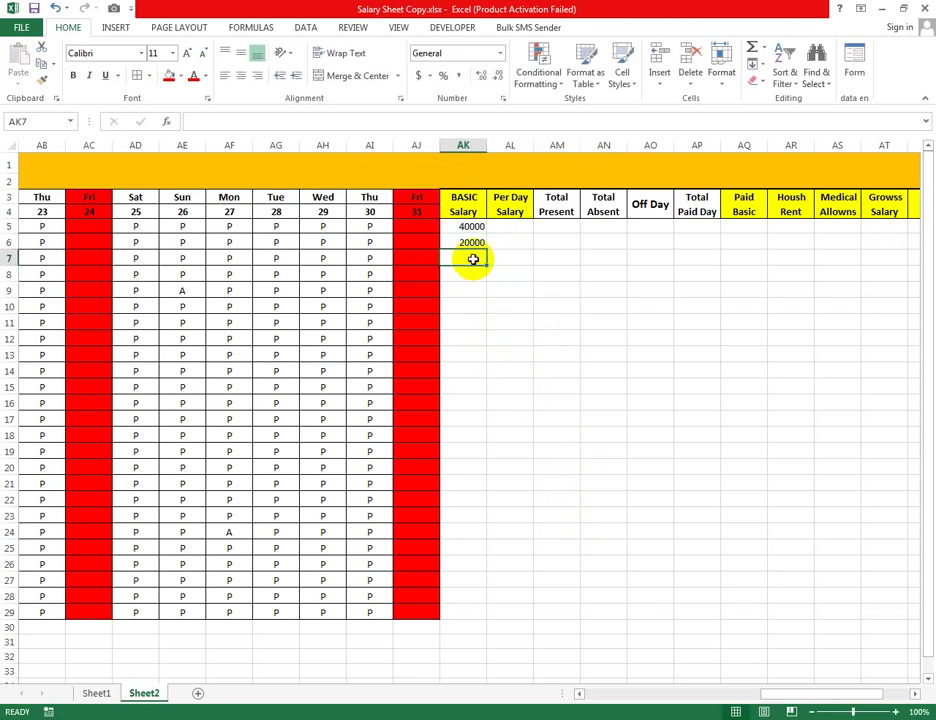
{"action": "type", "text": "10000"}
{"action": "left_click", "coordinate": [551, 350]}
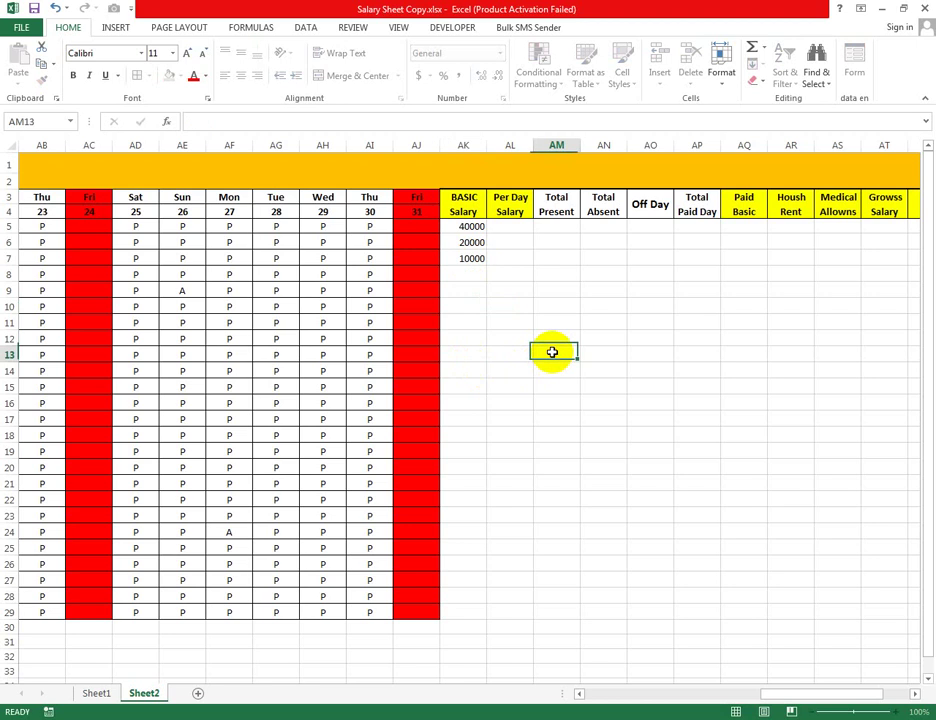
{"action": "left_click", "coordinate": [471, 300]}
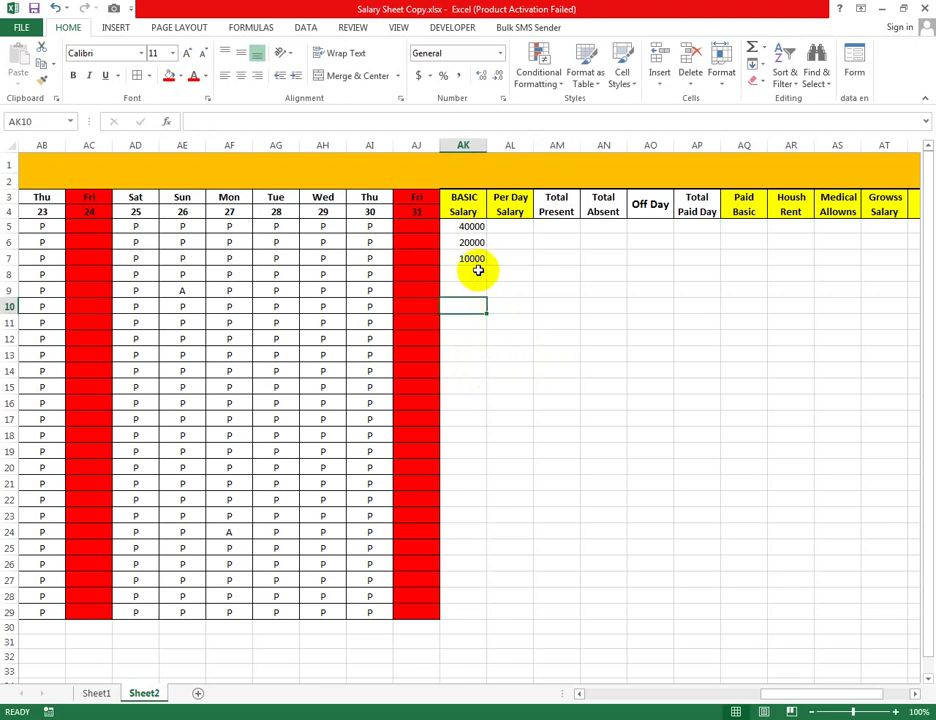
{"action": "mouse_move", "coordinate": [460, 226]}
{"action": "left_mouse_down"}
{"action": "mouse_move", "coordinate": [475, 260]}
{"action": "mouse_move", "coordinate": [495, 514]}
{"action": "mouse_move", "coordinate": [484, 255]}
{"action": "mouse_move", "coordinate": [478, 274]}
{"action": "left_mouse_up"}
Step: Enter the remaining basic salaries in AK8:AK13, including 4666, 4575, 676786 and 76576
{"action": "left_click", "coordinate": [472, 274]}
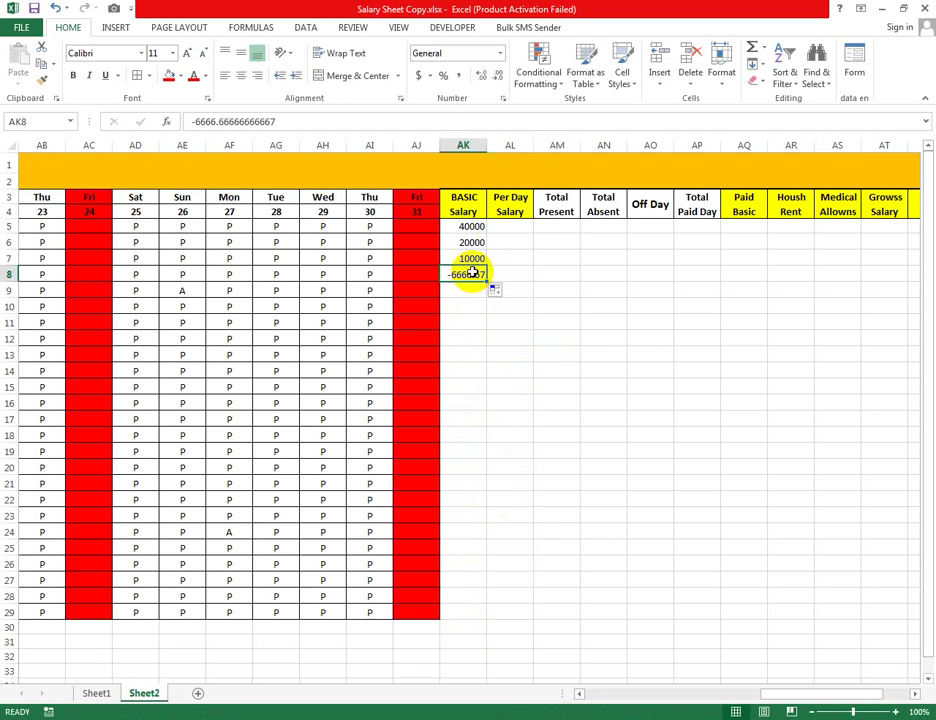
{"action": "type", "text": "45466"}
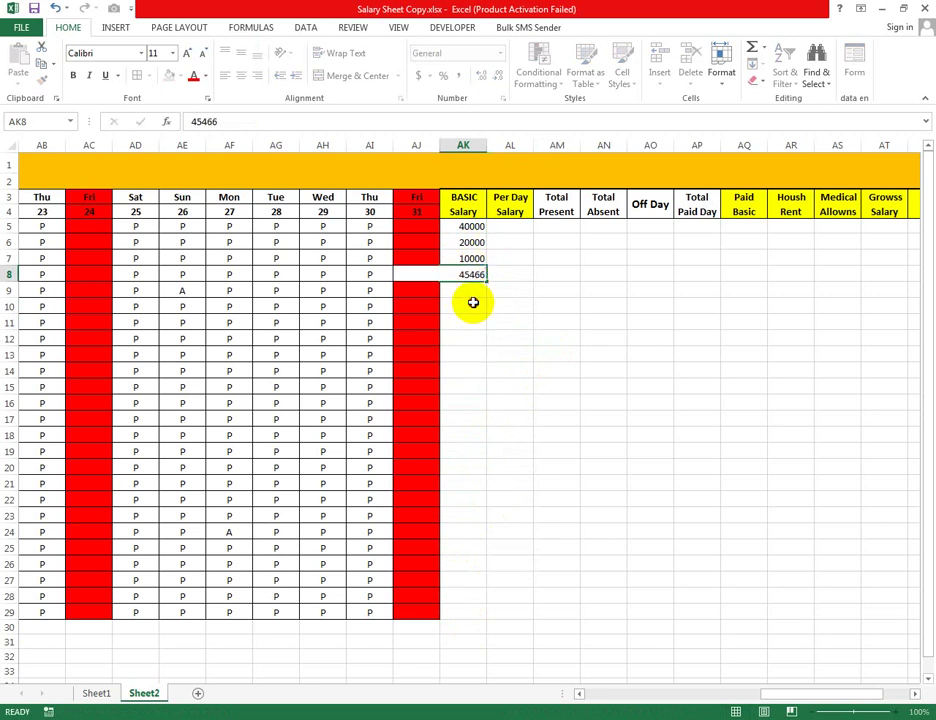
{"action": "left_click", "coordinate": [470, 305]}
{"action": "type", "text": "43665"}
{"action": "left_click", "coordinate": [472, 290]}
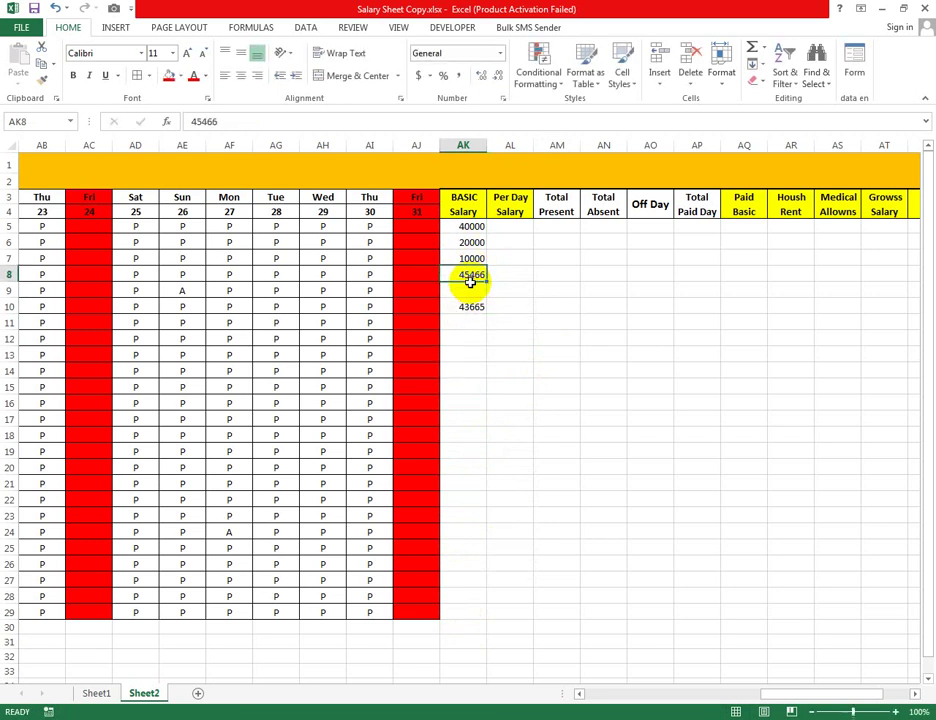
{"action": "type", "text": "4666"}
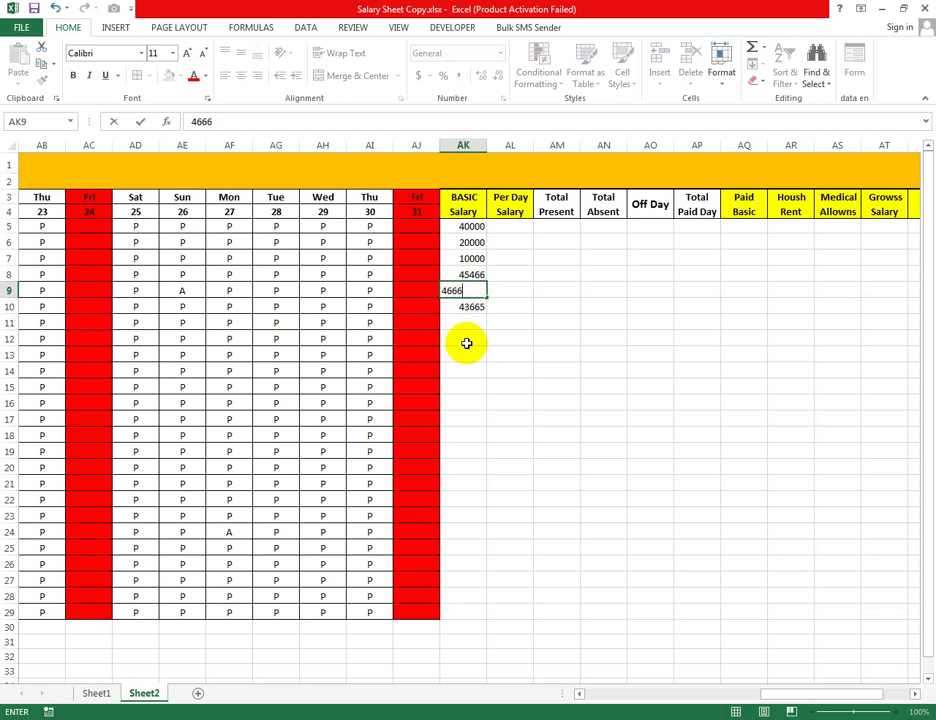
{"action": "key", "text": "Return"}
{"action": "left_click", "coordinate": [472, 321]}
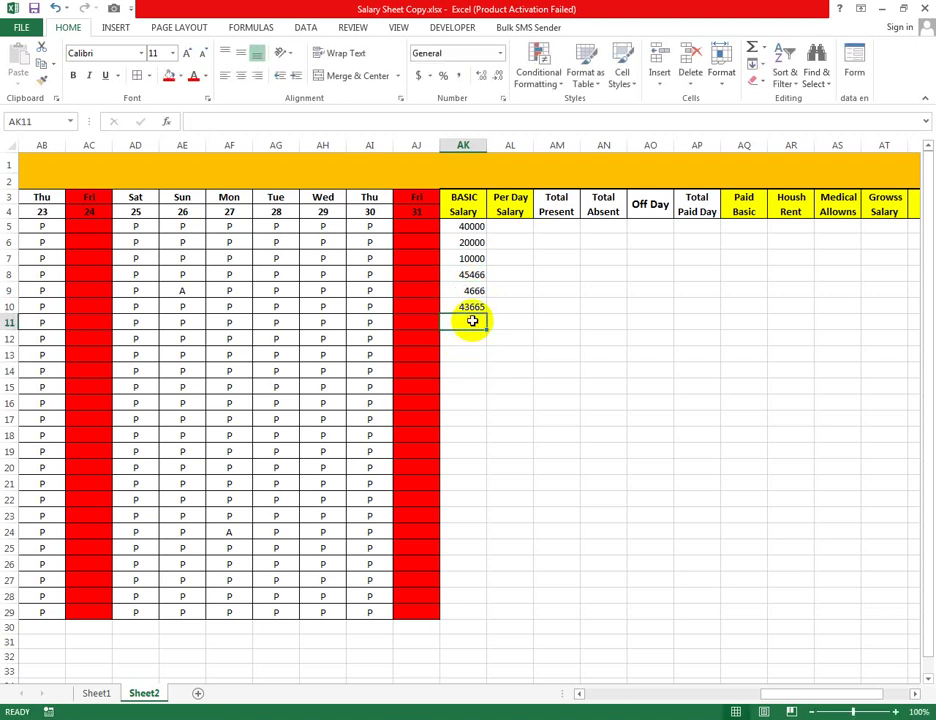
{"action": "type", "text": "4575"}
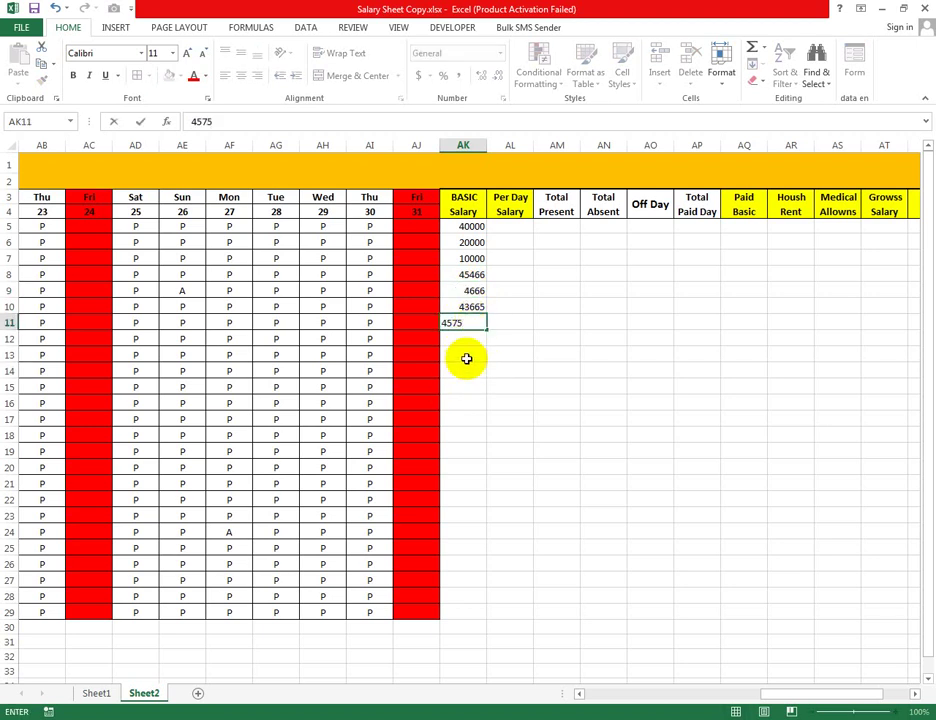
{"action": "left_click", "coordinate": [467, 357]}
{"action": "type", "text": "76576"}
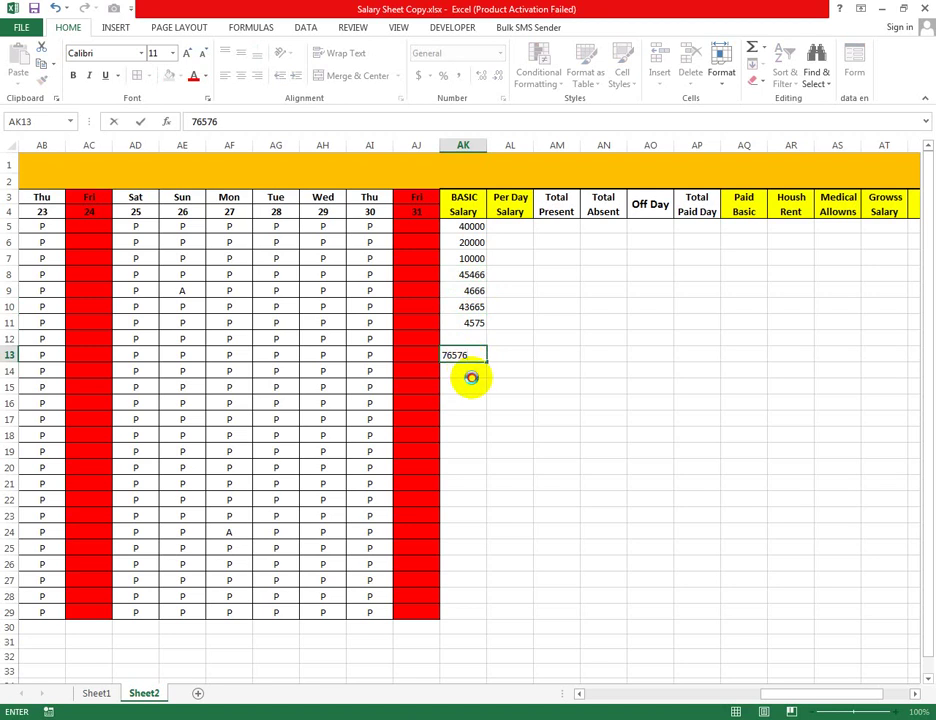
{"action": "key", "text": "Return"}
{"action": "left_click", "coordinate": [474, 336]}
{"action": "type", "text": "676786"}
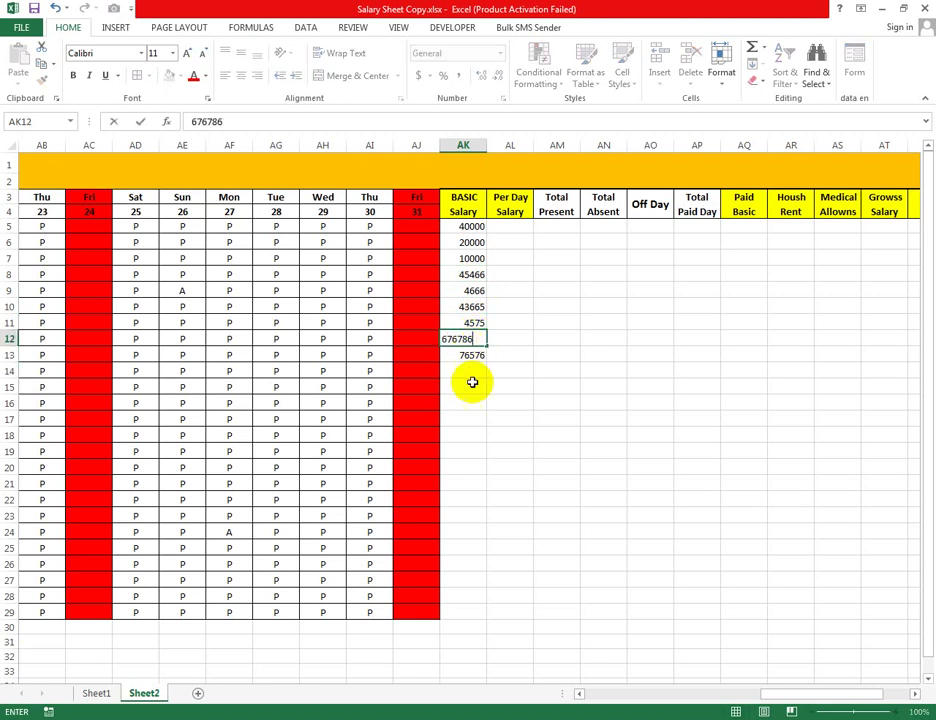
{"action": "key", "text": "Return"}
Step: Fill 76576 down AK14:AK29 and centre all basic salaries in AK5:AK29
{"action": "left_click_drag", "start_coordinate": [487, 364], "coordinate": [486, 618]}
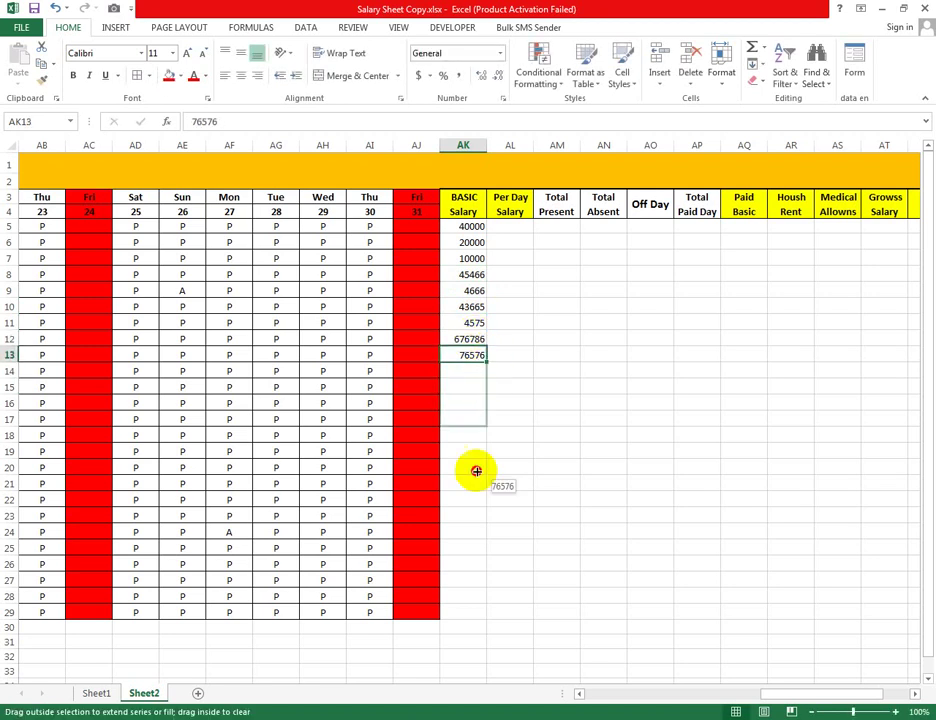
{"action": "left_click", "coordinate": [600, 386]}
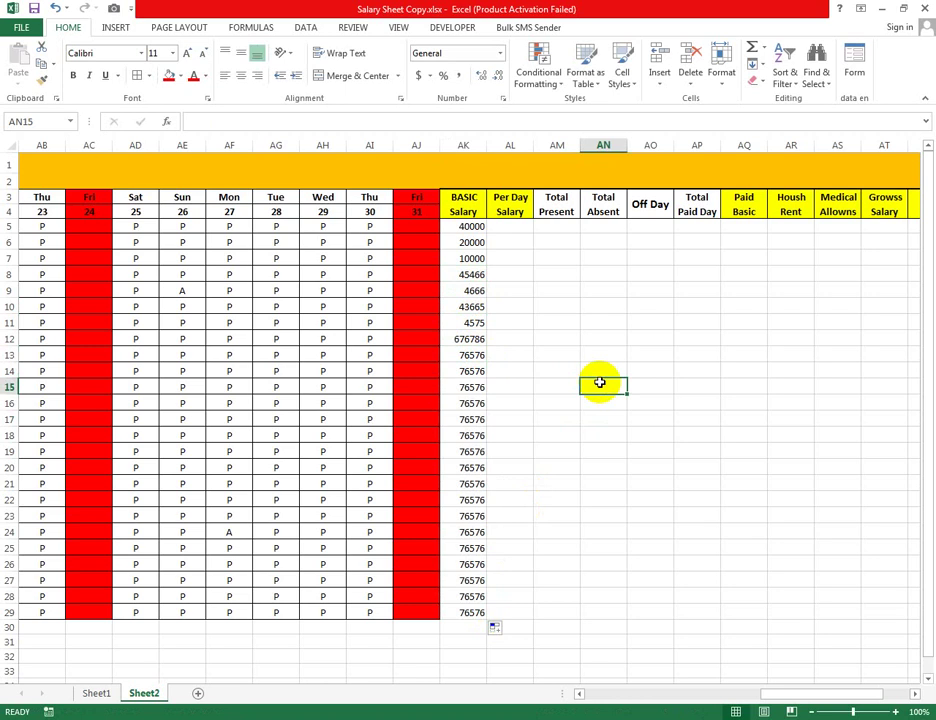
{"action": "left_click_drag", "start_coordinate": [472, 352], "coordinate": [487, 600]}
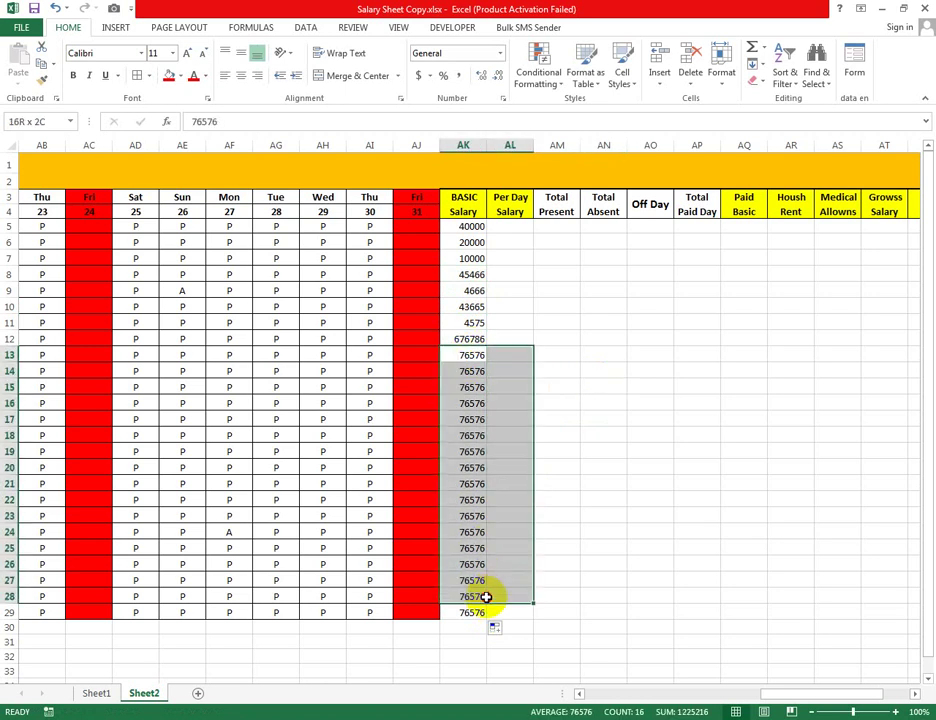
{"action": "left_click", "coordinate": [603, 435]}
{"action": "left_click_drag", "start_coordinate": [470, 226], "coordinate": [485, 613]}
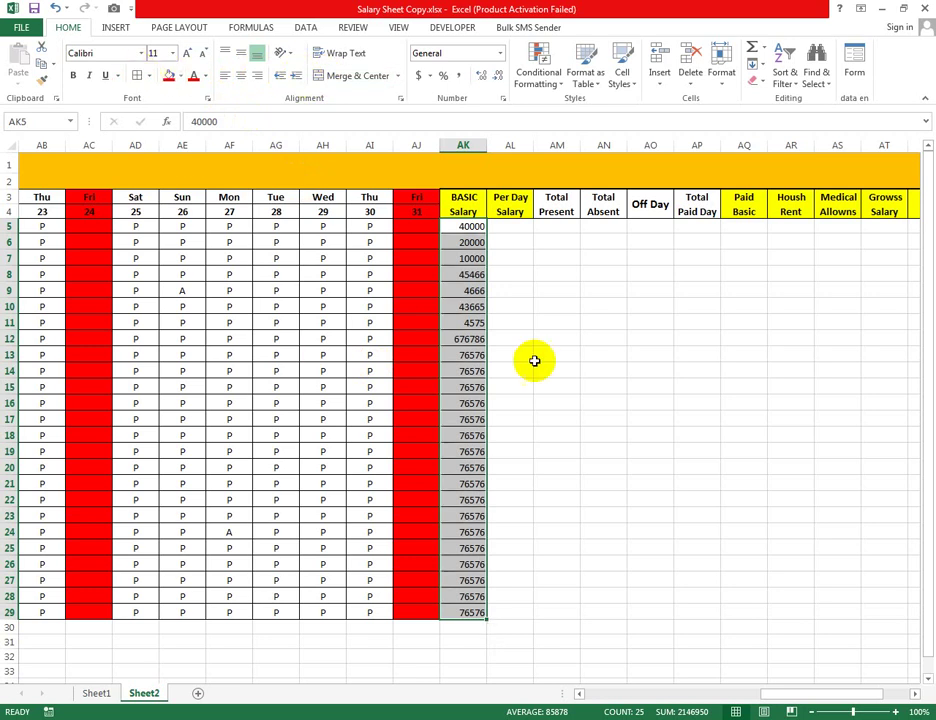
{"action": "left_click", "coordinate": [603, 339]}
{"action": "left_click_drag", "start_coordinate": [470, 226], "coordinate": [476, 612]}
{"action": "left_click", "coordinate": [242, 76]}
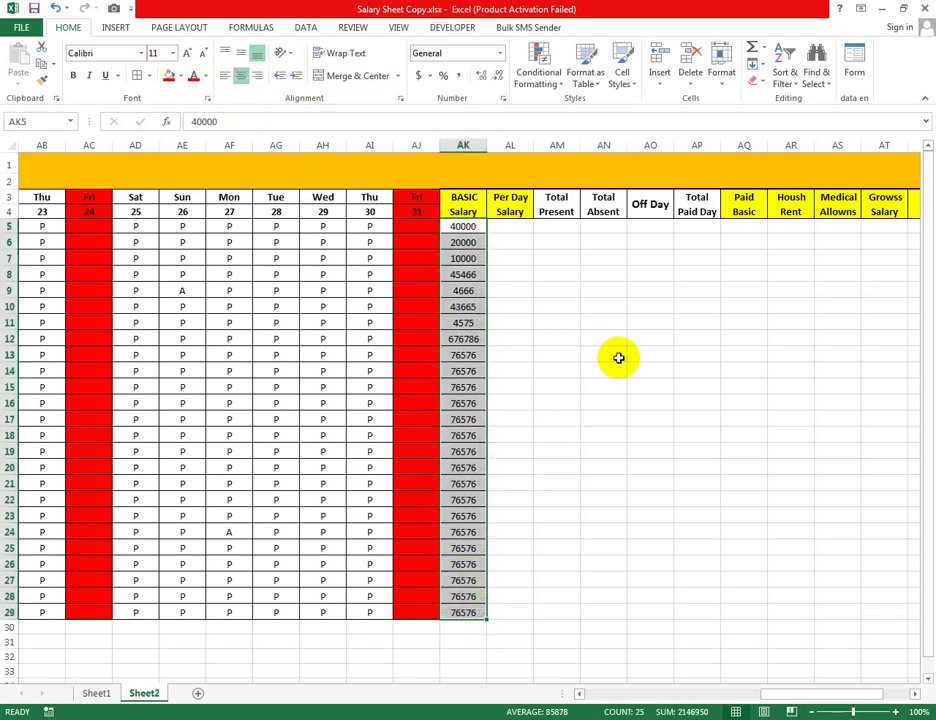
{"action": "left_click", "coordinate": [603, 339]}
{"action": "left_click", "coordinate": [521, 226]}
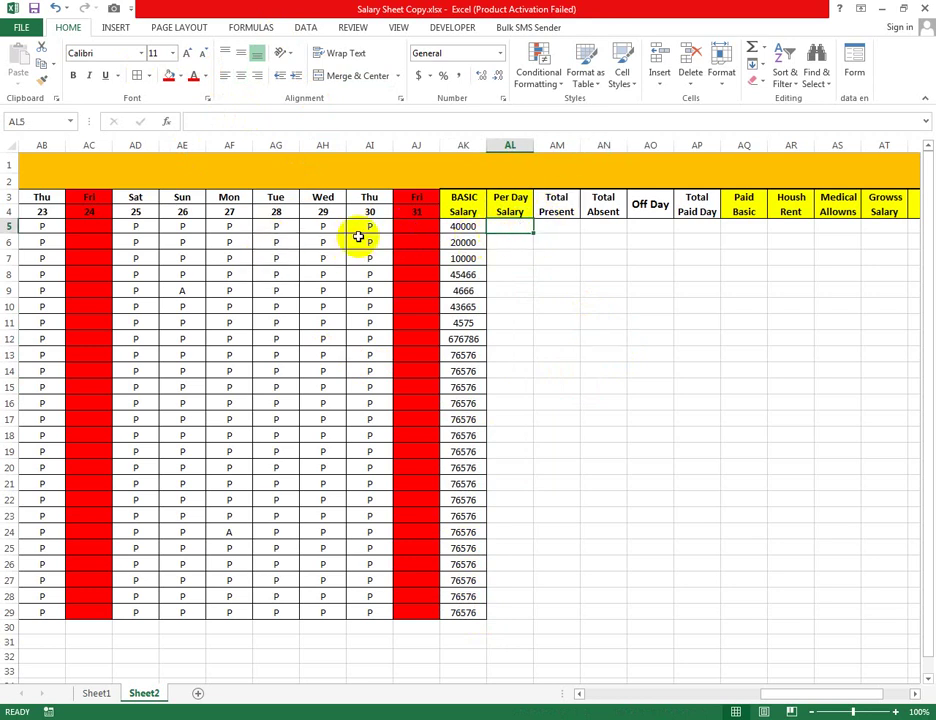
Step: Enter =AK5/31 in AL5 to get the first employee's per-day salary
{"action": "left_click", "coordinate": [540, 273]}
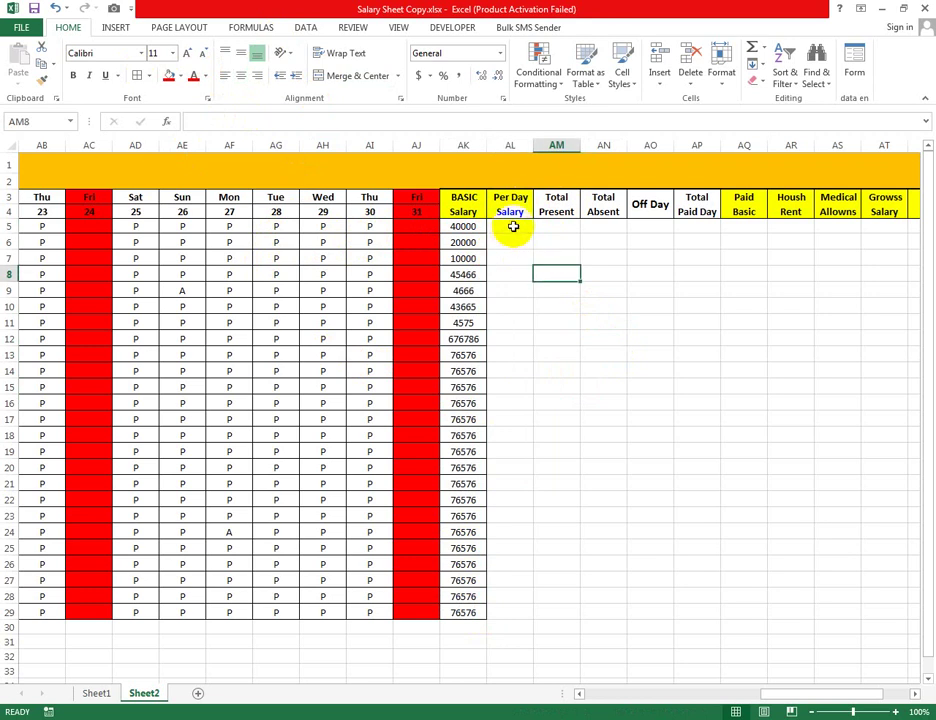
{"action": "left_click", "coordinate": [516, 226]}
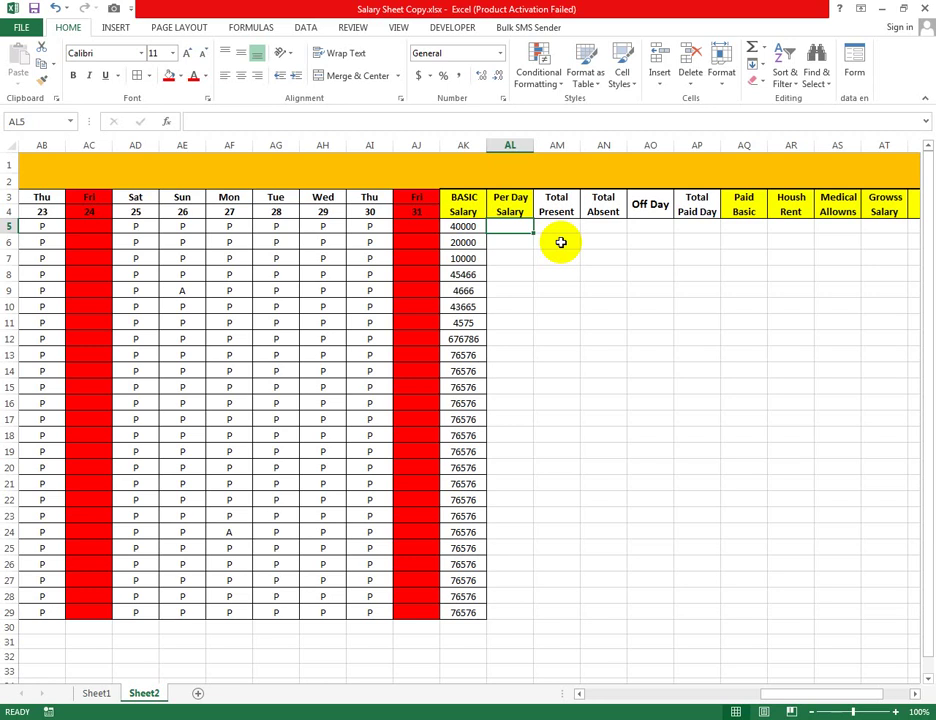
{"action": "type", "text": "="}
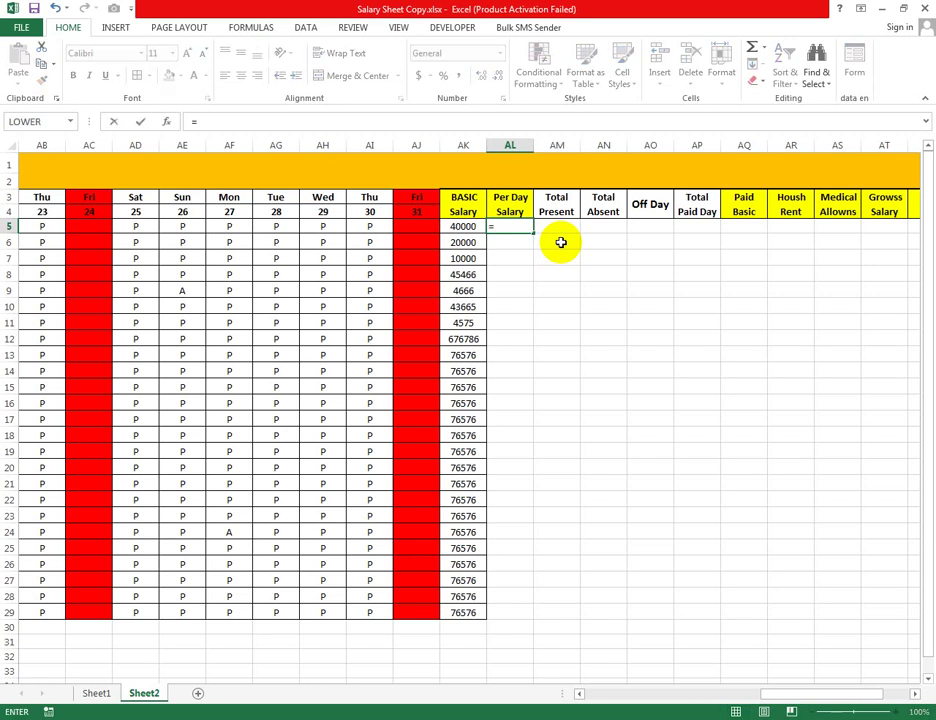
{"action": "left_click", "coordinate": [463, 226]}
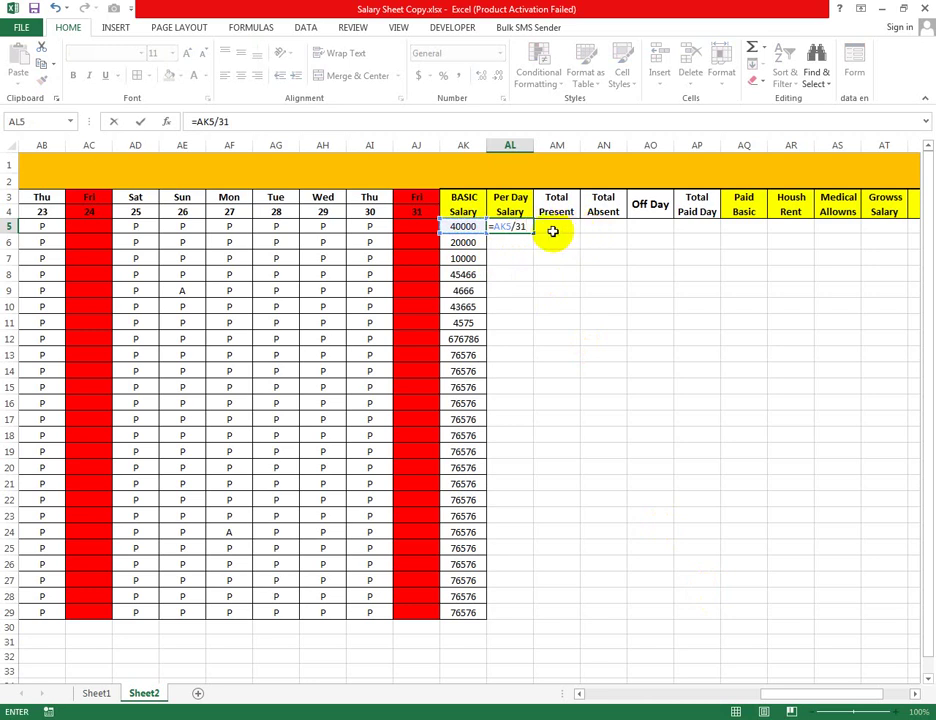
{"action": "key", "text": "Return"}
Step: Fill the per-day salary formula down to AL29 and check the results
{"action": "left_click", "coordinate": [511, 226]}
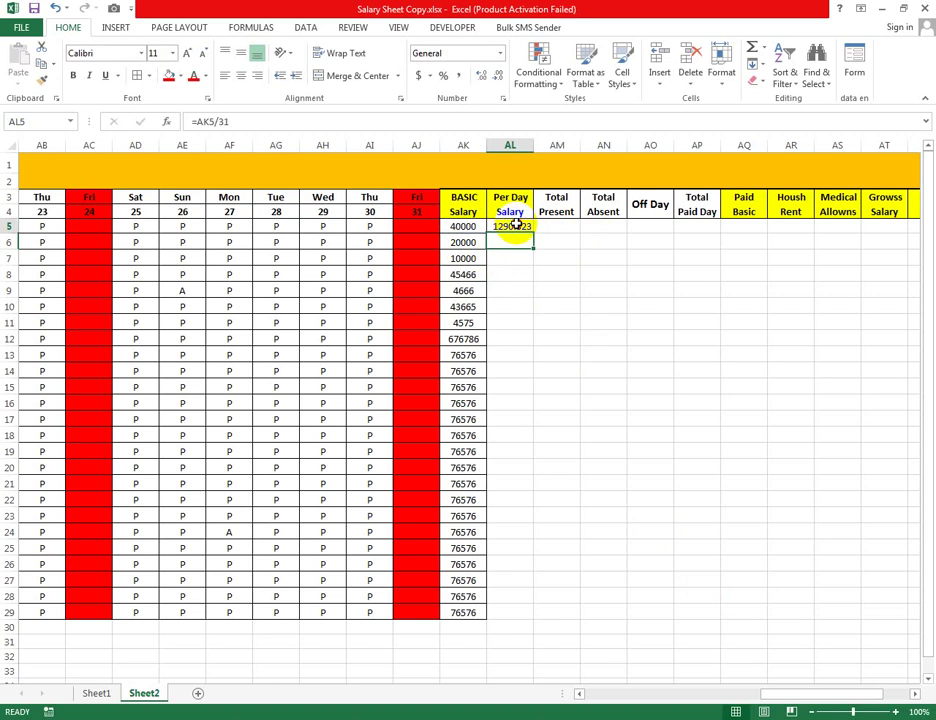
{"action": "left_click_drag", "start_coordinate": [532, 236], "coordinate": [478, 584]}
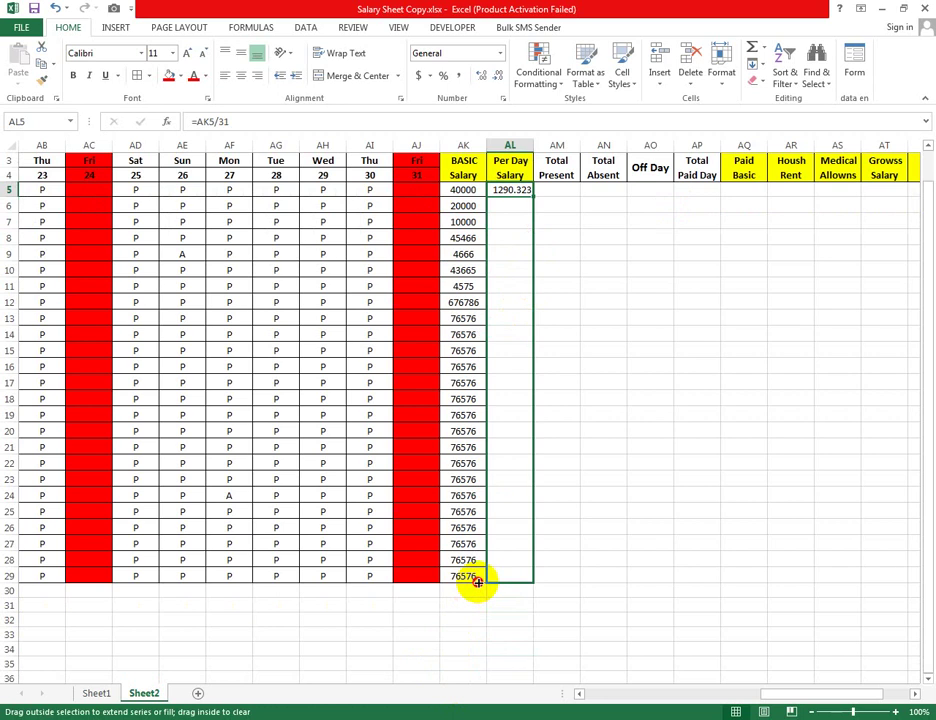
{"action": "left_click_drag", "start_coordinate": [478, 584], "coordinate": [480, 582]}
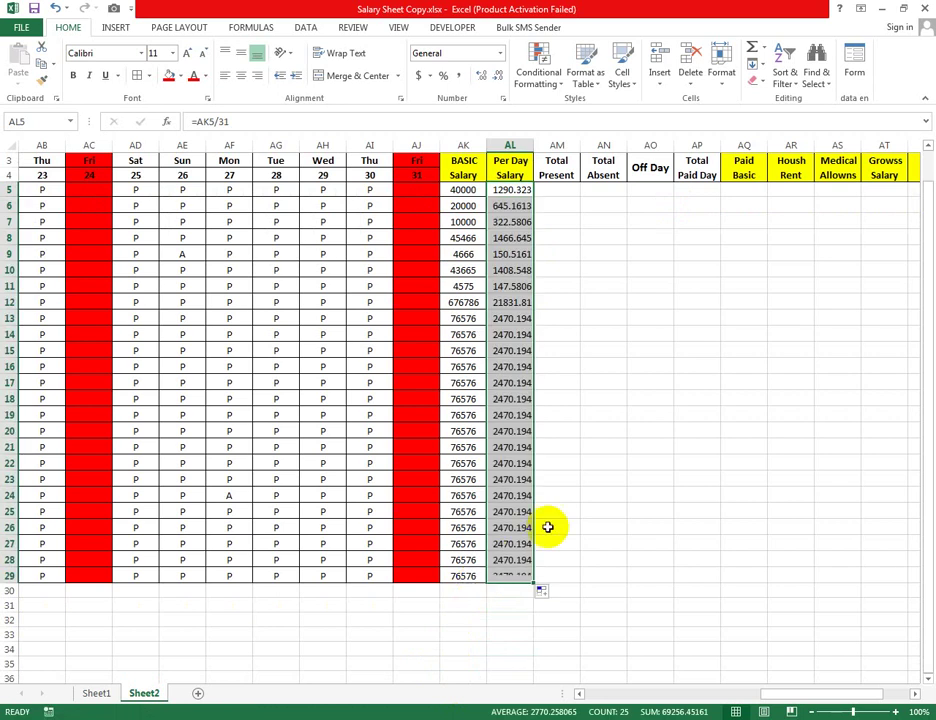
{"action": "left_click", "coordinate": [597, 476]}
{"action": "left_click", "coordinate": [517, 571]}
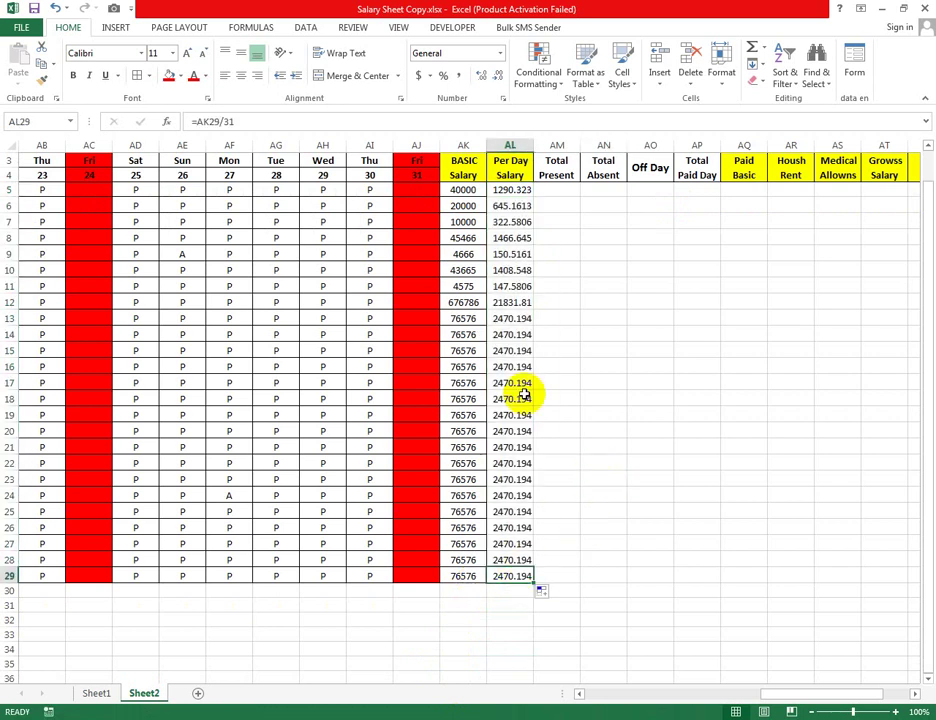
{"action": "left_click_drag", "start_coordinate": [525, 190], "coordinate": [535, 579]}
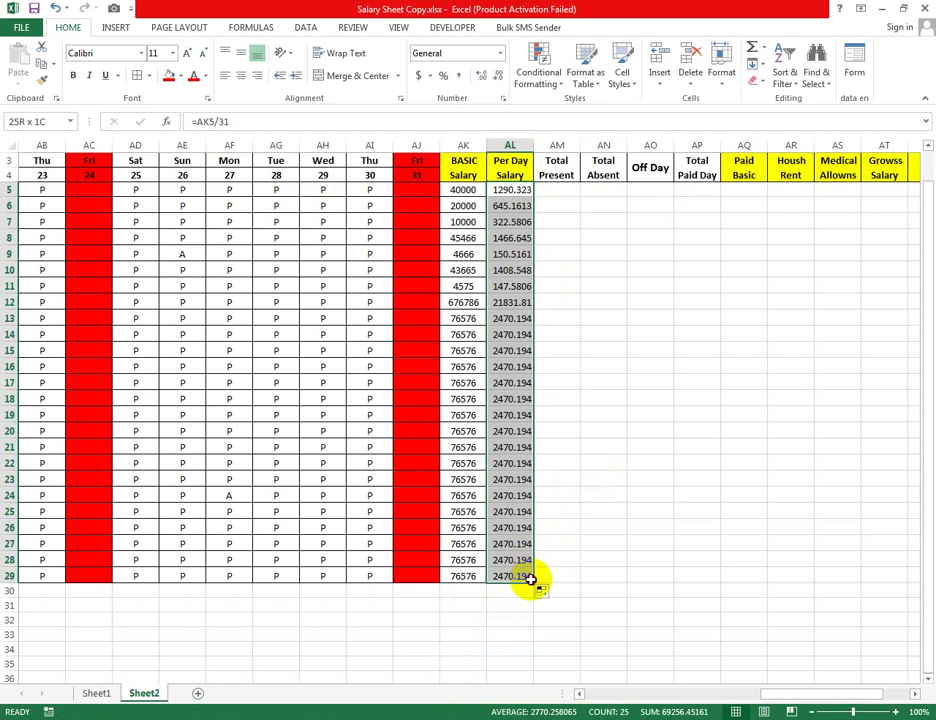
{"action": "left_click", "coordinate": [558, 284]}
{"action": "left_click", "coordinate": [516, 190]}
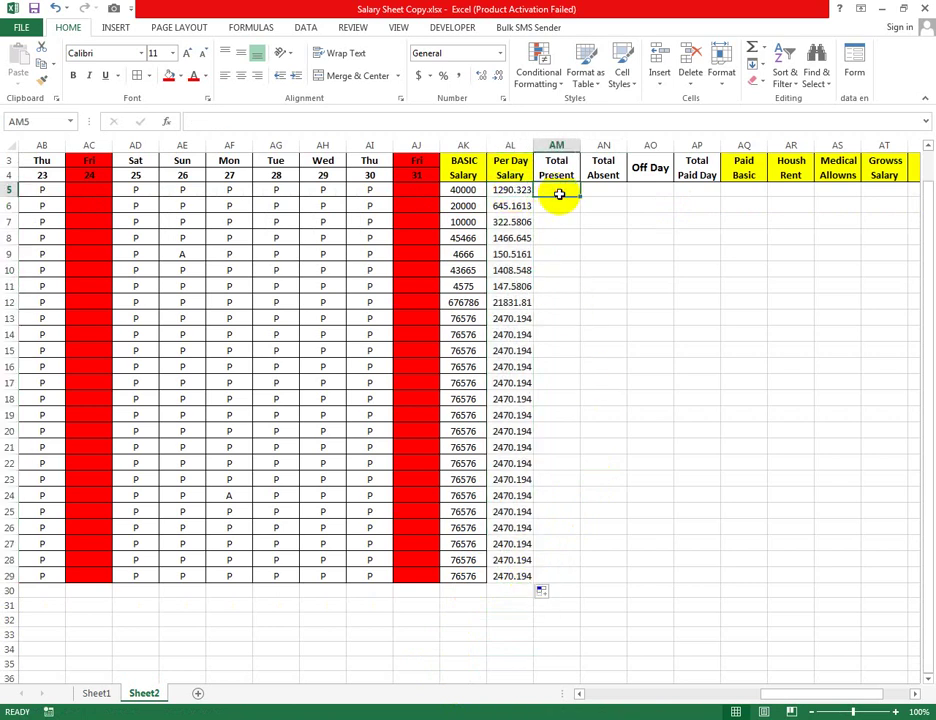
{"action": "mouse_move", "coordinate": [522, 190]}
{"action": "left_mouse_down"}
{"action": "mouse_move", "coordinate": [508, 480]}
{"action": "mouse_move", "coordinate": [519, 571]}
{"action": "left_mouse_up"}
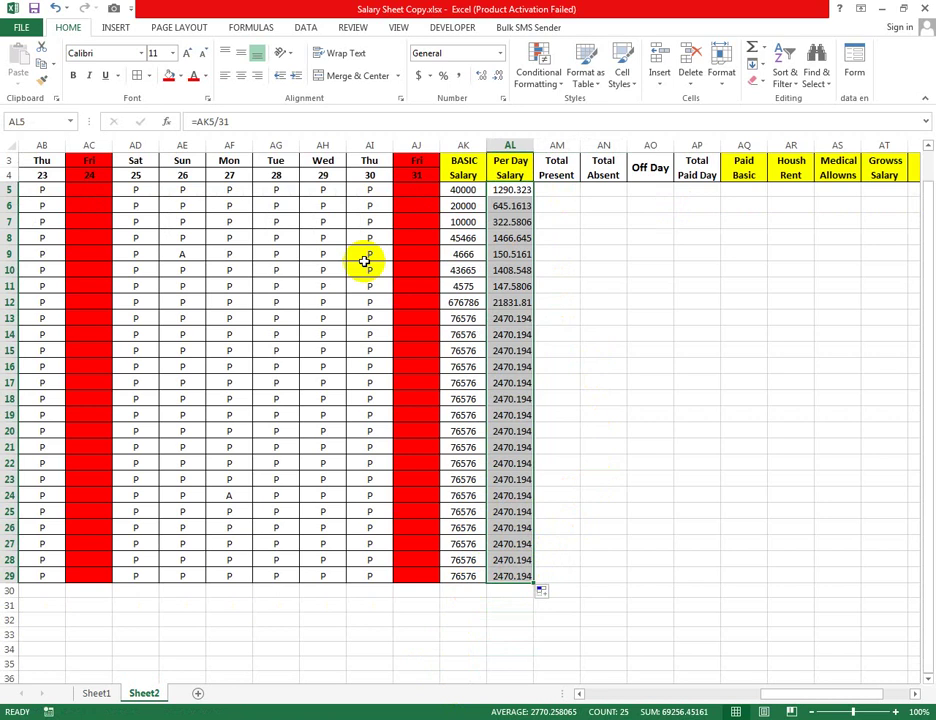
{"action": "left_click_drag", "start_coordinate": [605, 325], "coordinate": [640, 215]}
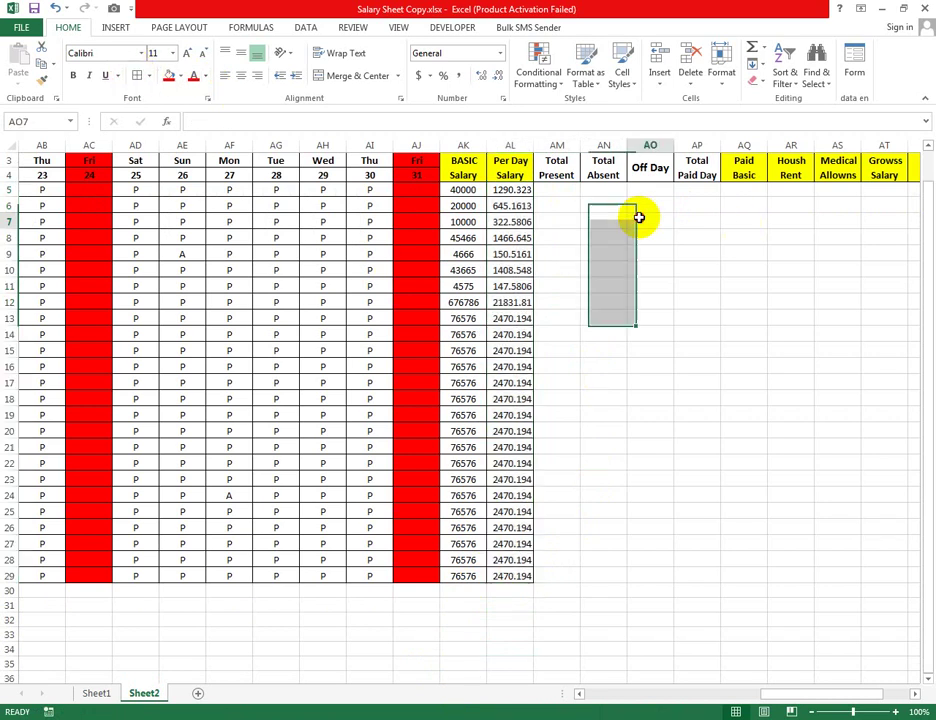
{"action": "left_click", "coordinate": [558, 165]}
{"action": "left_click", "coordinate": [540, 196]}
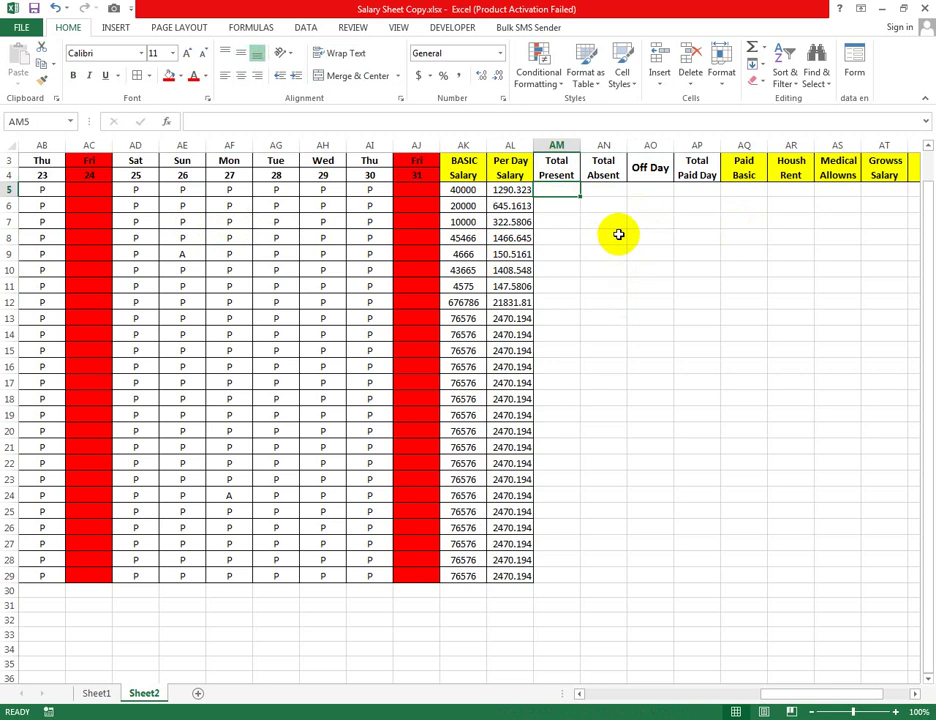
{"action": "type", "text": "="}
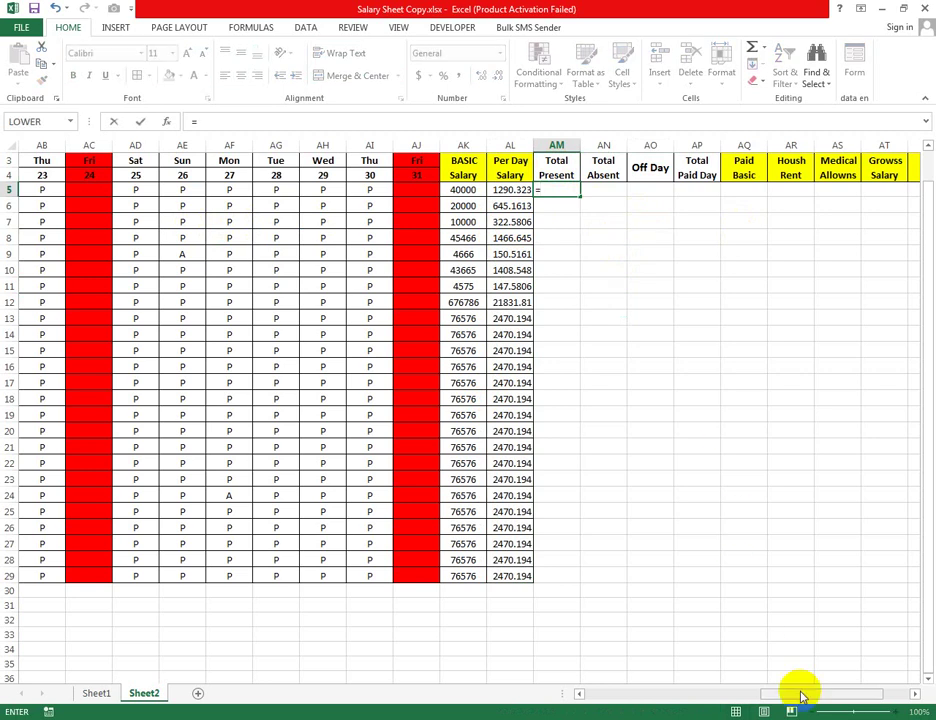
{"action": "left_click_drag", "start_coordinate": [800, 694], "coordinate": [596, 688]}
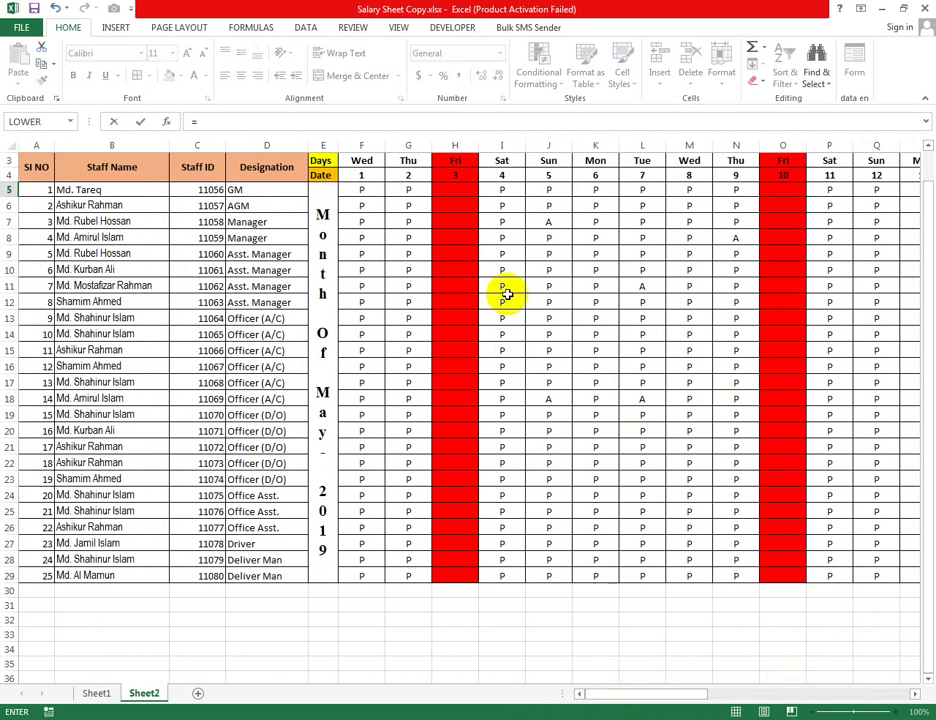
{"action": "left_click_drag", "start_coordinate": [354, 190], "coordinate": [931, 190]}
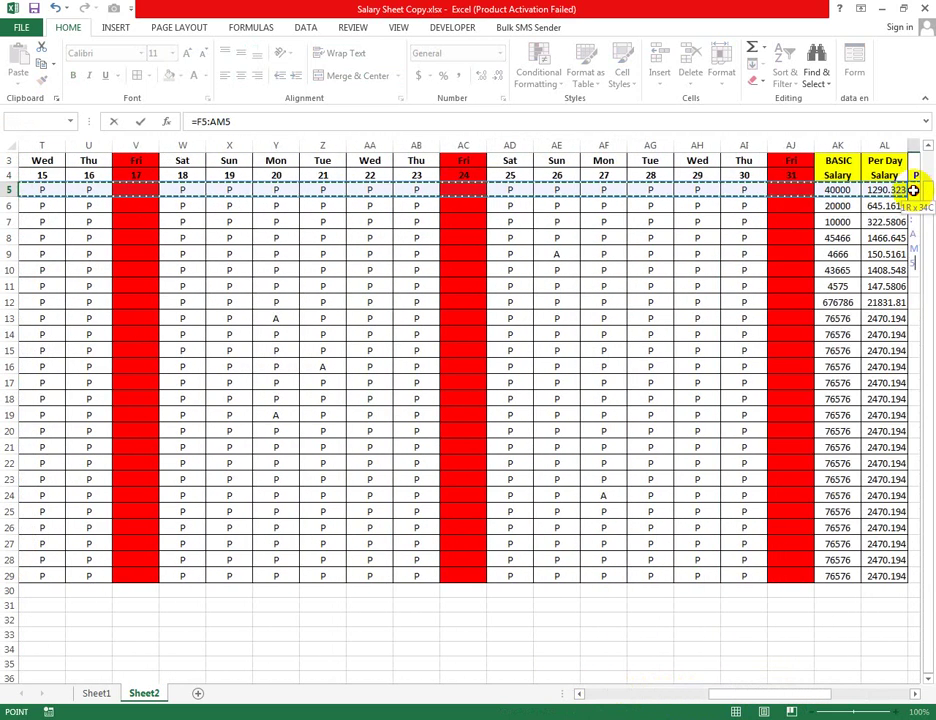
{"action": "mouse_move", "coordinate": [931, 190]}
{"action": "left_mouse_down"}
{"action": "mouse_move", "coordinate": [749, 190]}
{"action": "mouse_move", "coordinate": [804, 190]}
{"action": "left_mouse_up"}
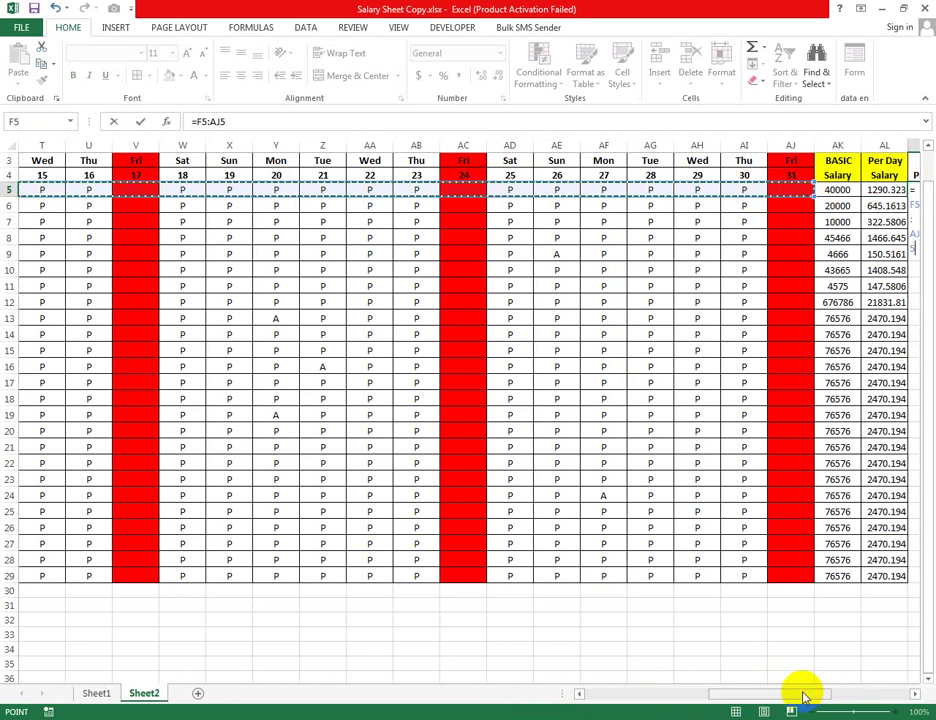
{"action": "left_click_drag", "start_coordinate": [805, 693], "coordinate": [874, 688]}
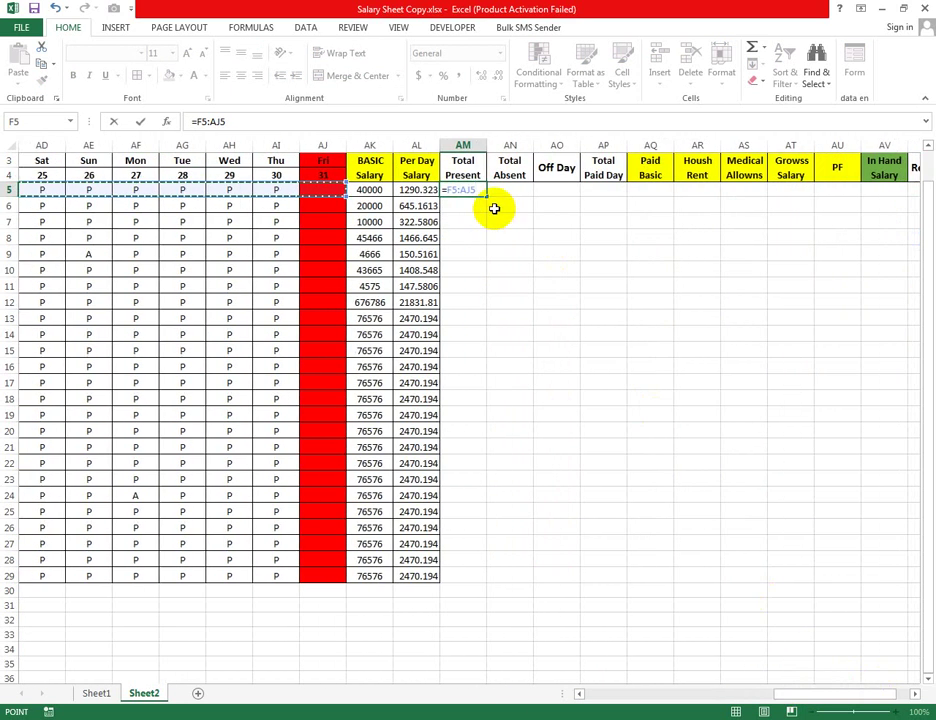
{"action": "type", "text": ","}
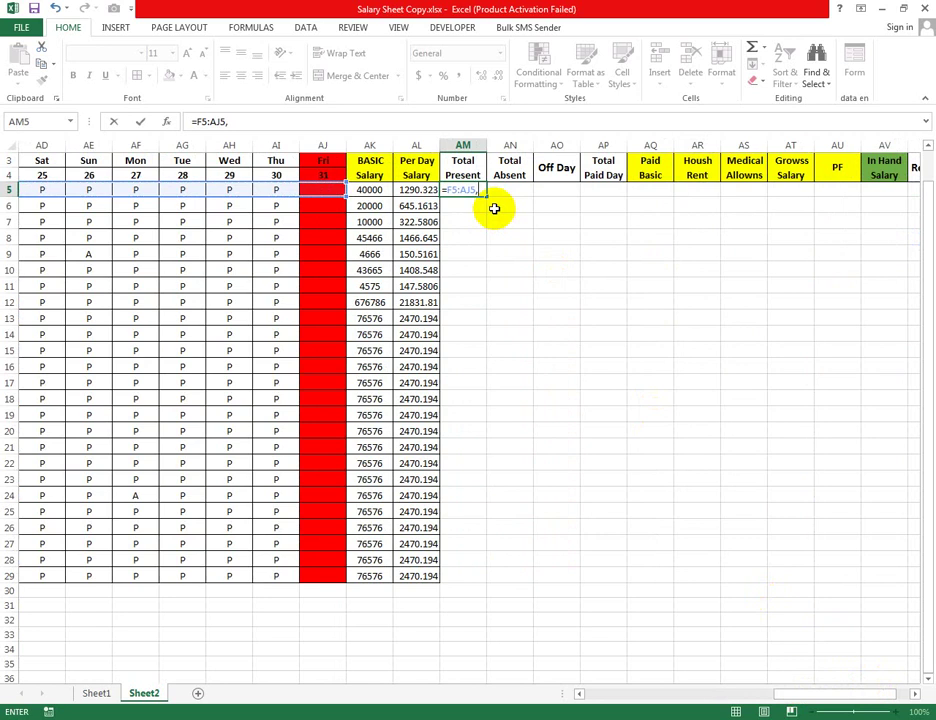
{"action": "key", "text": "Escape"}
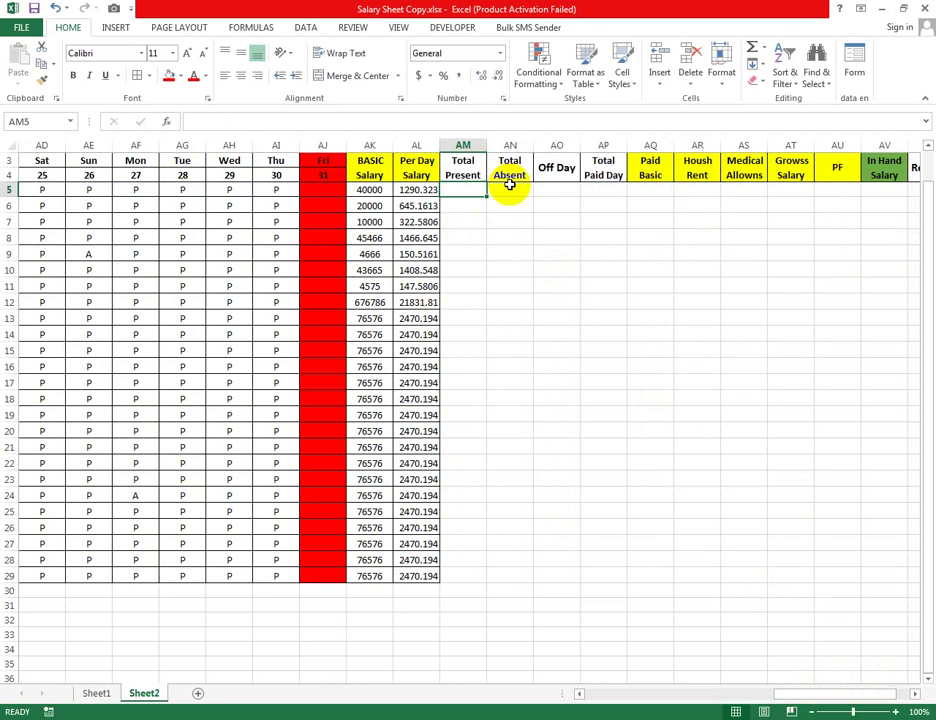
Step: Enter =COUNTIF(F5:AJ5,"P") in AM5 to count the present days
{"action": "type", "text": "="}
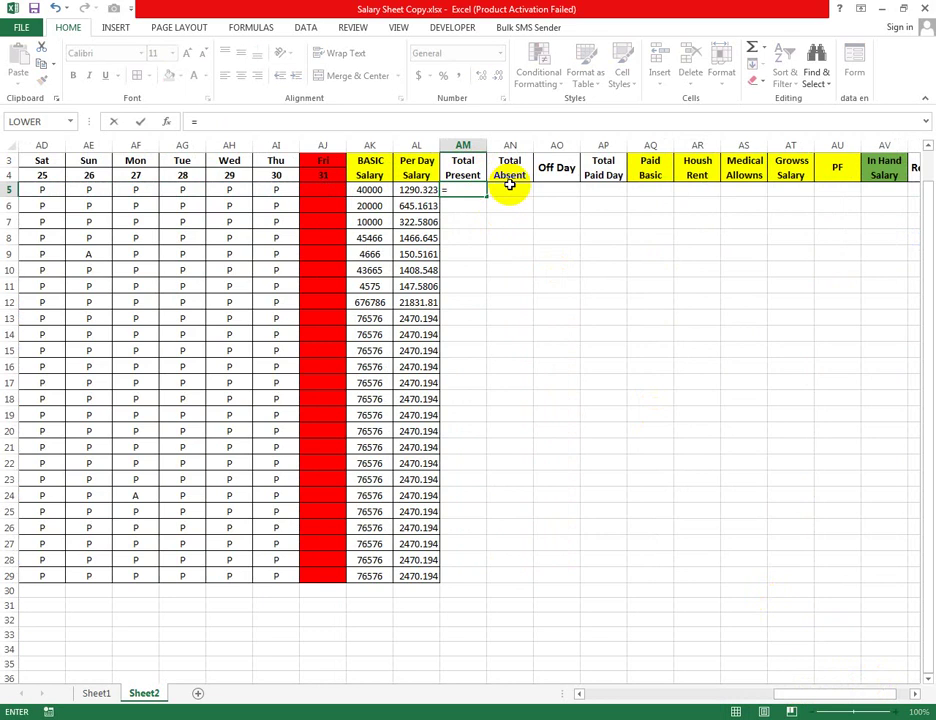
{"action": "type", "text": "cou"}
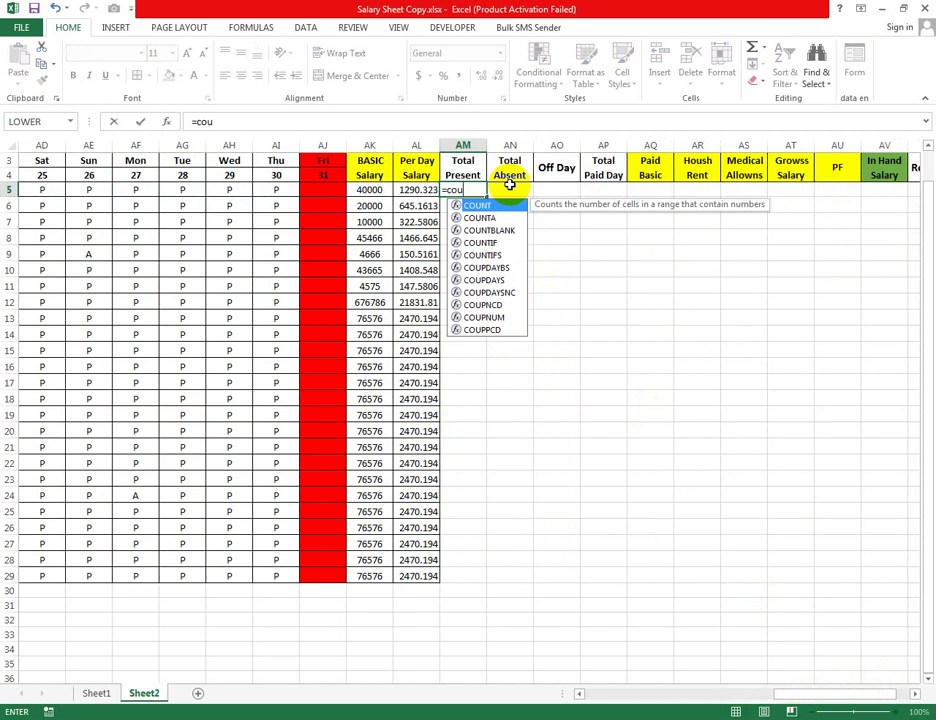
{"action": "type", "text": "n"}
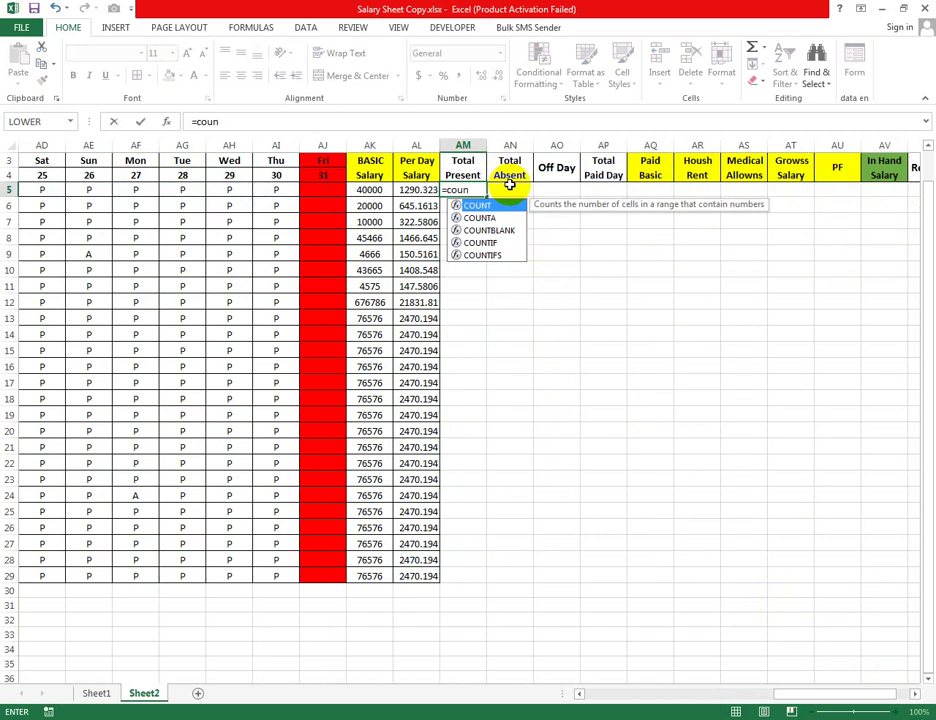
{"action": "type", "text": "n"}
{"action": "key", "text": "BackSpace"}
{"action": "type", "text": "if"}
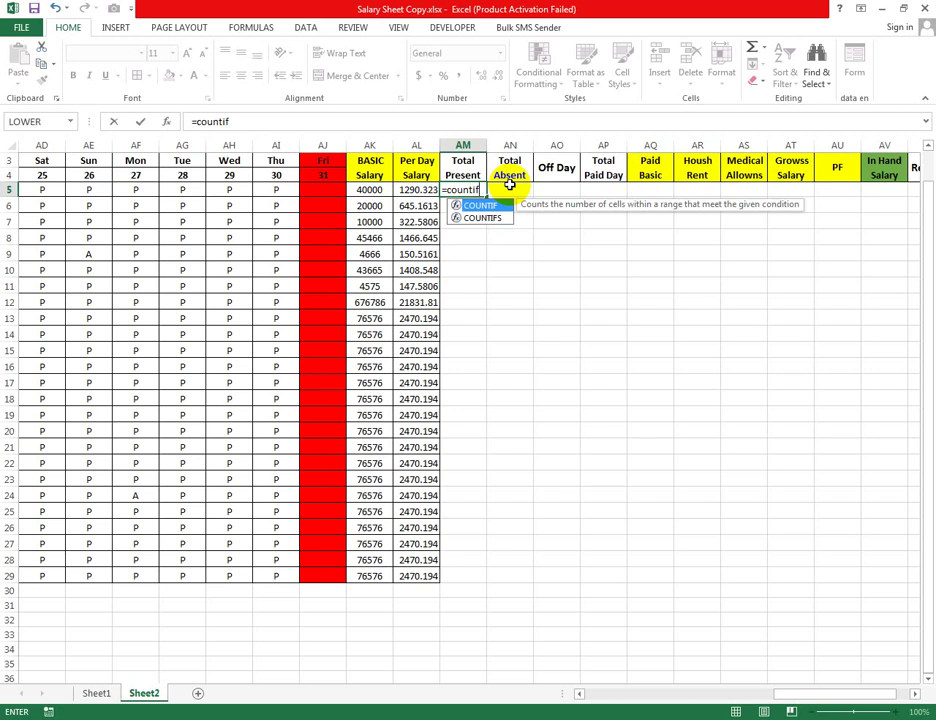
{"action": "key", "text": "Tab"}
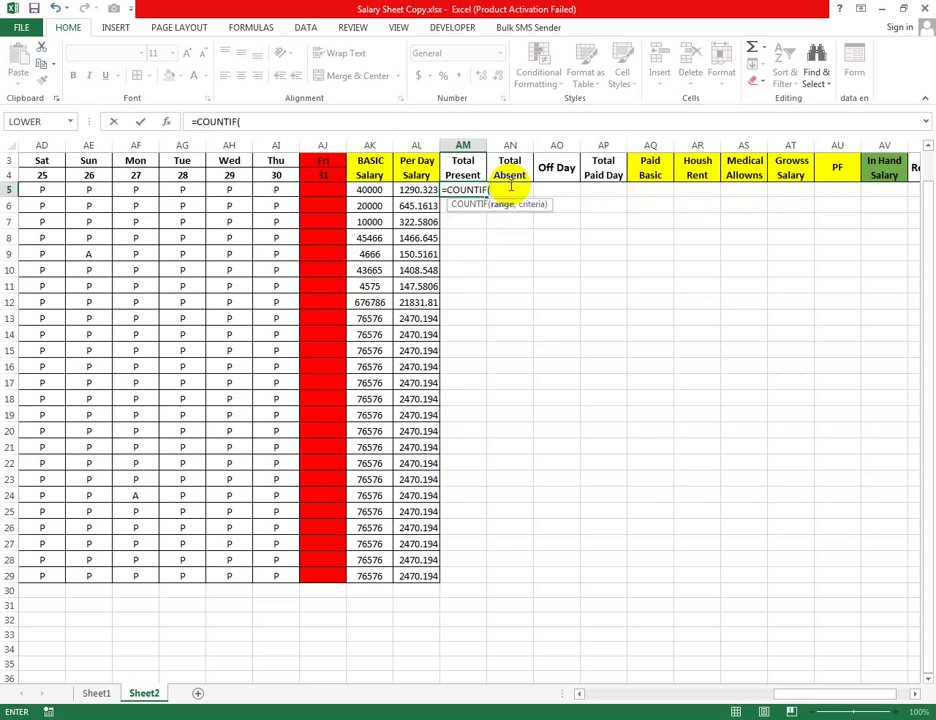
{"action": "left_click_drag", "start_coordinate": [800, 697], "coordinate": [608, 692]}
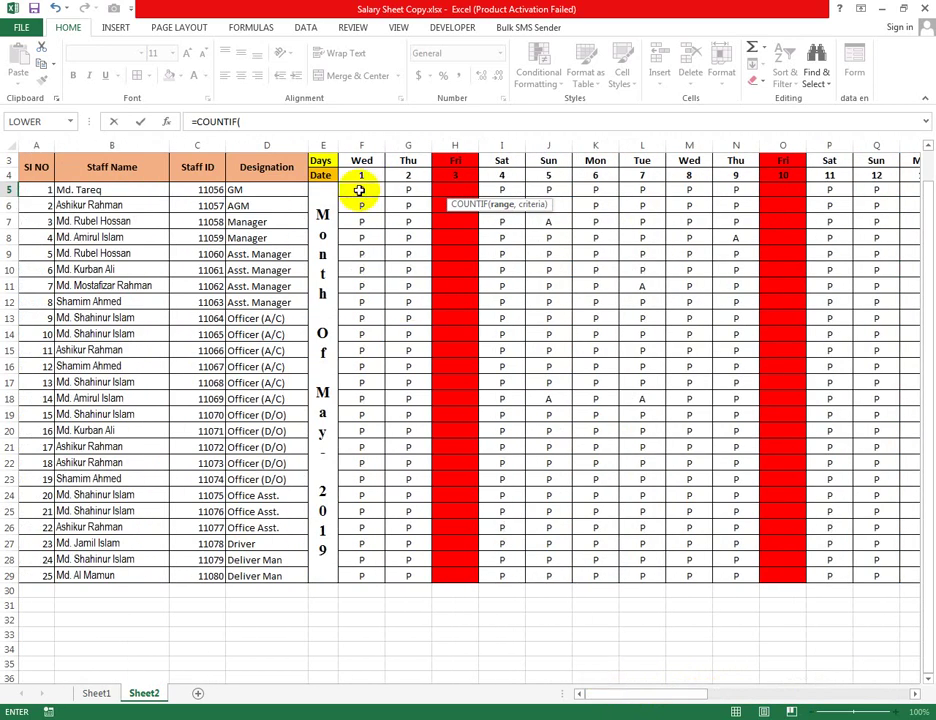
{"action": "left_click_drag", "start_coordinate": [357, 190], "coordinate": [930, 185]}
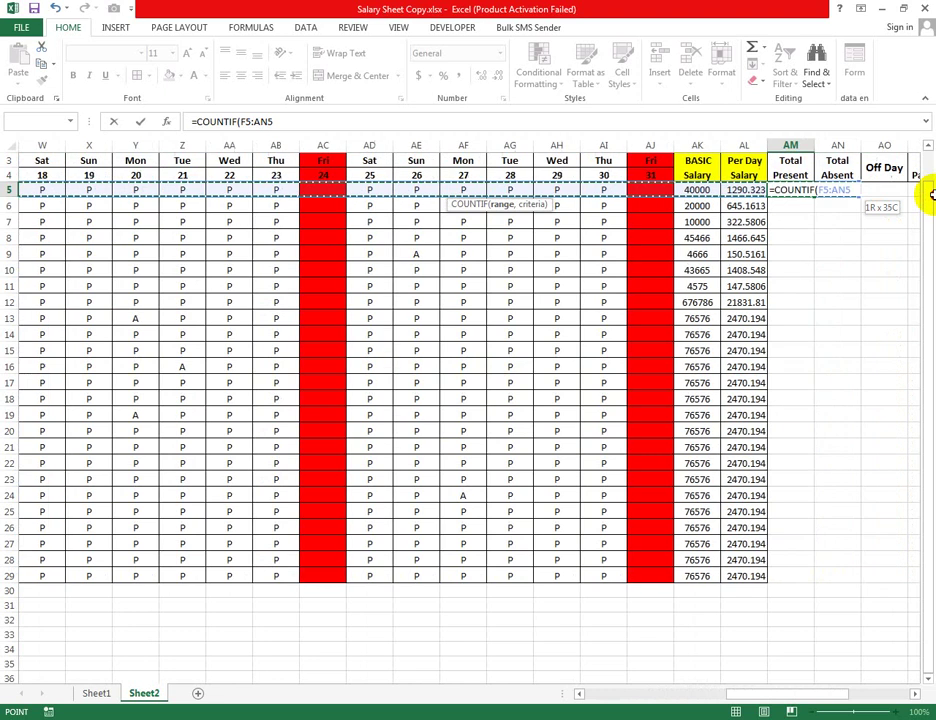
{"action": "mouse_move", "coordinate": [930, 185]}
{"action": "left_mouse_down"}
{"action": "mouse_move", "coordinate": [507, 207]}
{"action": "mouse_move", "coordinate": [476, 190]}
{"action": "left_mouse_up"}
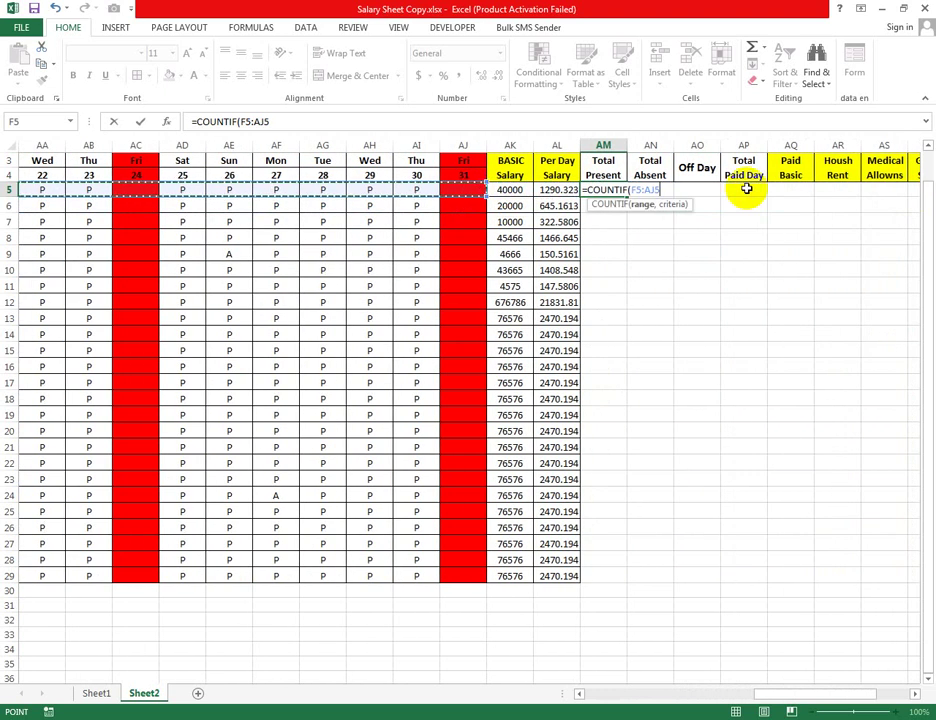
{"action": "type", "text": ",\"P"}
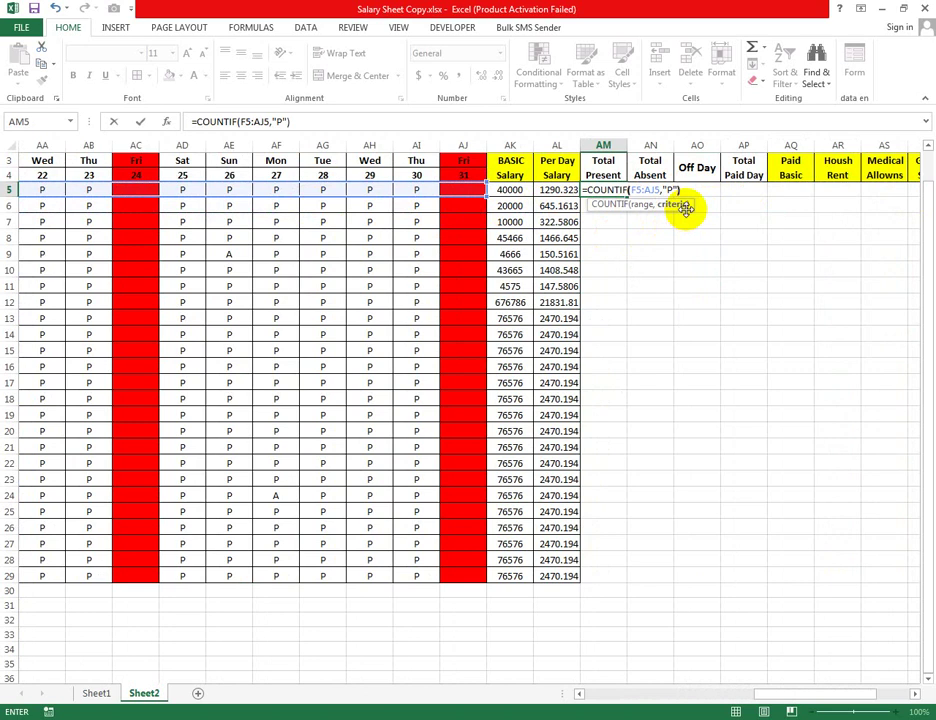
{"action": "key", "text": "Return"}
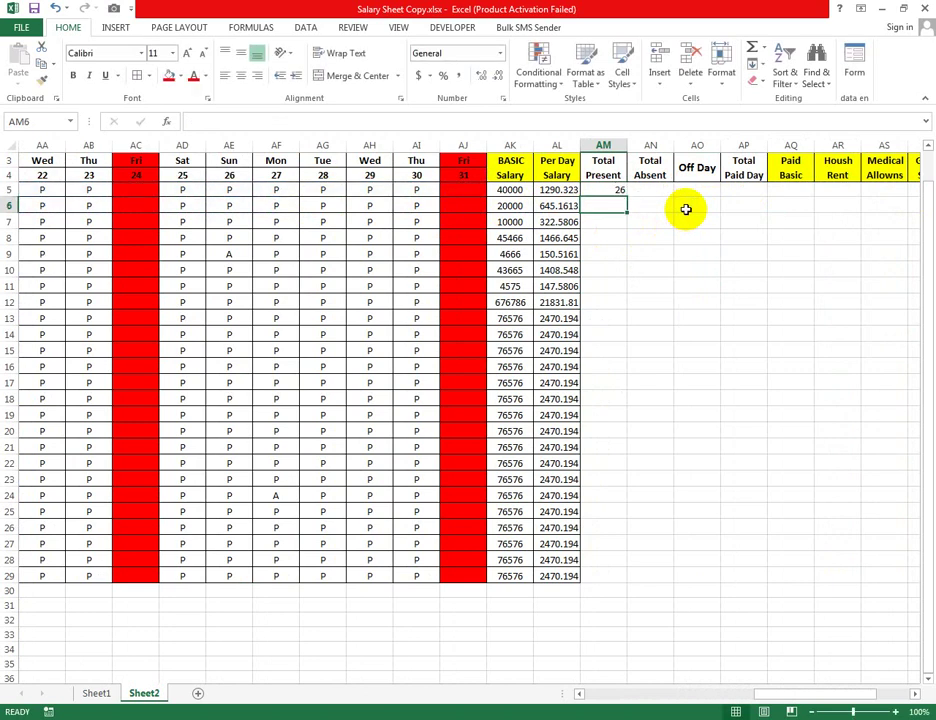
Step: Fill the Total Present formula down to AM29 and centre it horizontally and vertically
{"action": "left_click", "coordinate": [622, 192]}
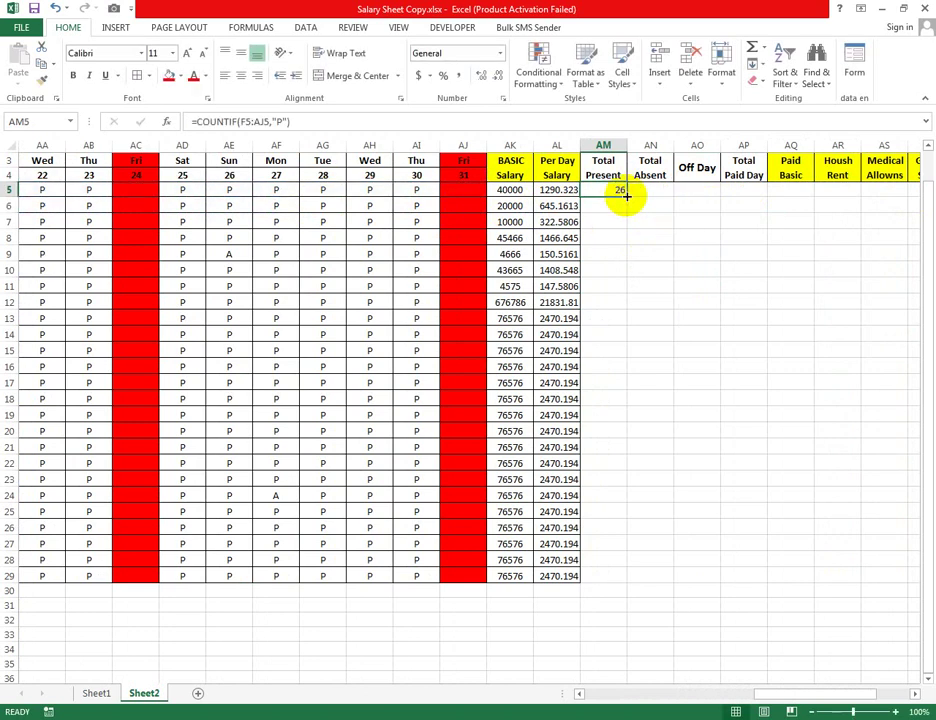
{"action": "left_click_drag", "start_coordinate": [627, 196], "coordinate": [627, 584]}
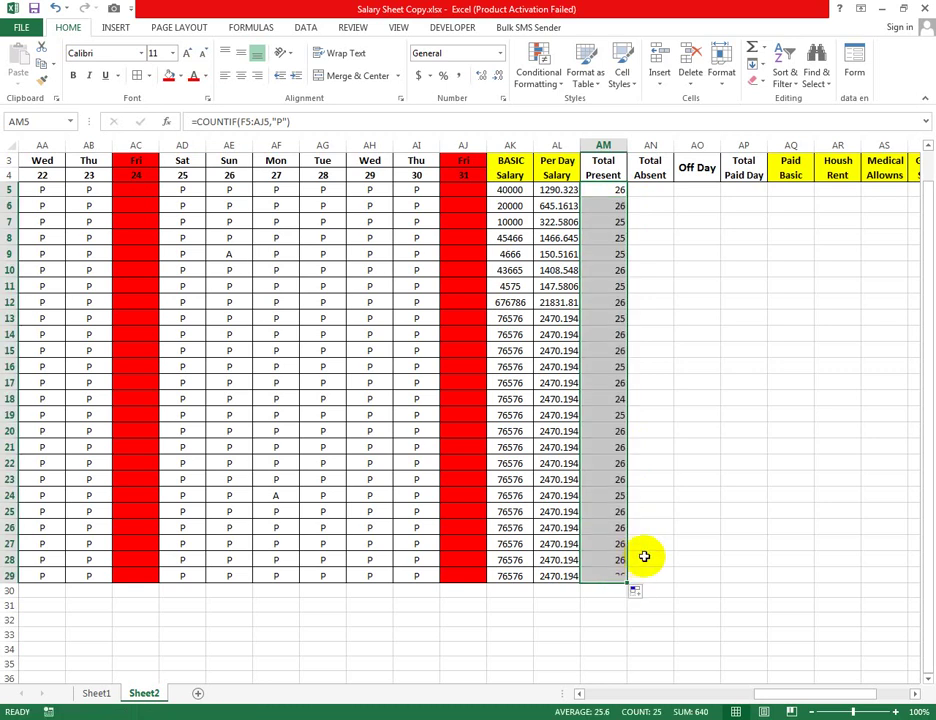
{"action": "left_click", "coordinate": [241, 76]}
{"action": "left_click", "coordinate": [241, 53]}
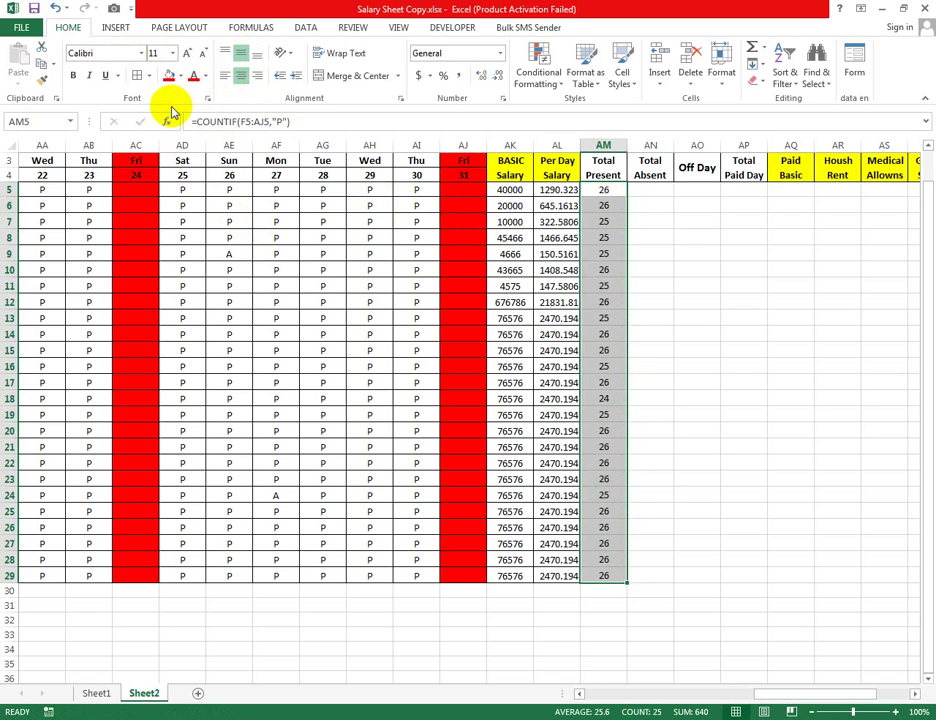
{"action": "left_click", "coordinate": [697, 318]}
{"action": "left_click", "coordinate": [652, 190]}
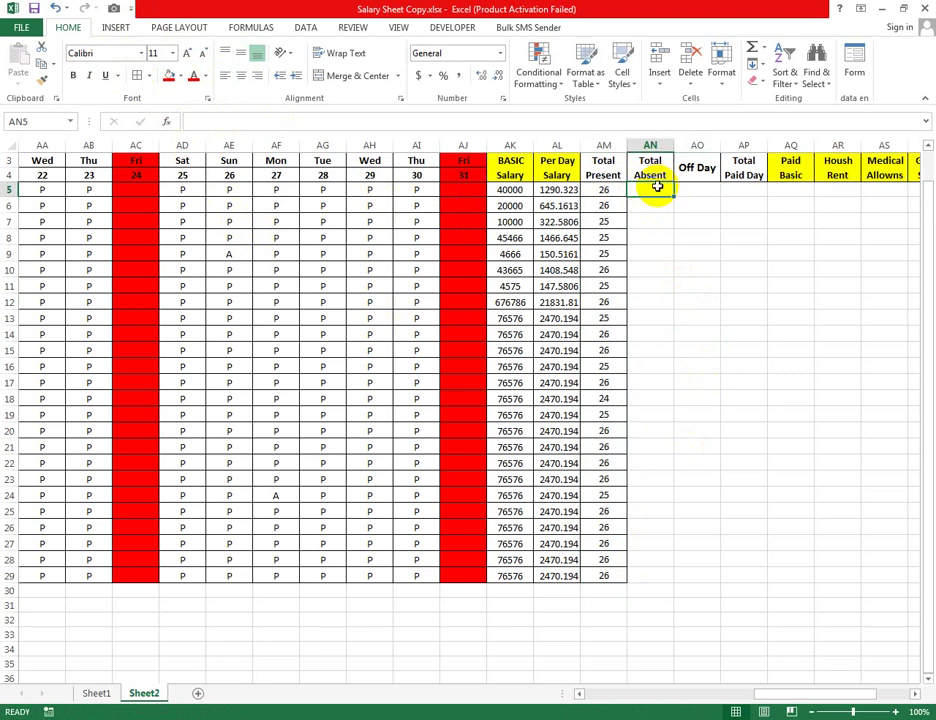
Step: Enter =COUNTIF(F5:AJ5,"A") in AN5 to count the absent days
{"action": "type", "text": "="}
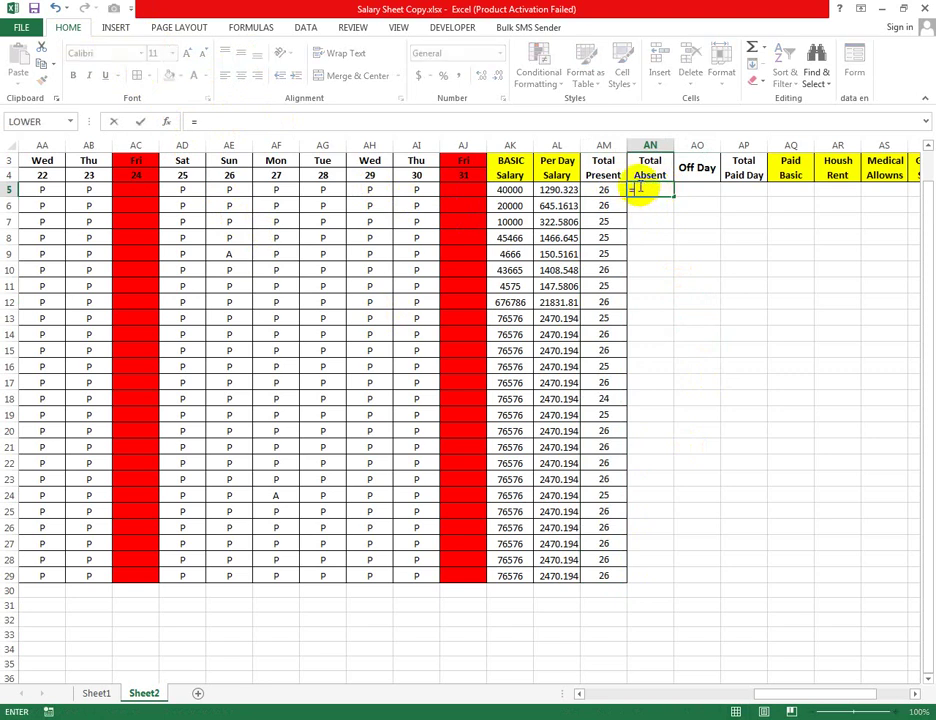
{"action": "type", "text": "co"}
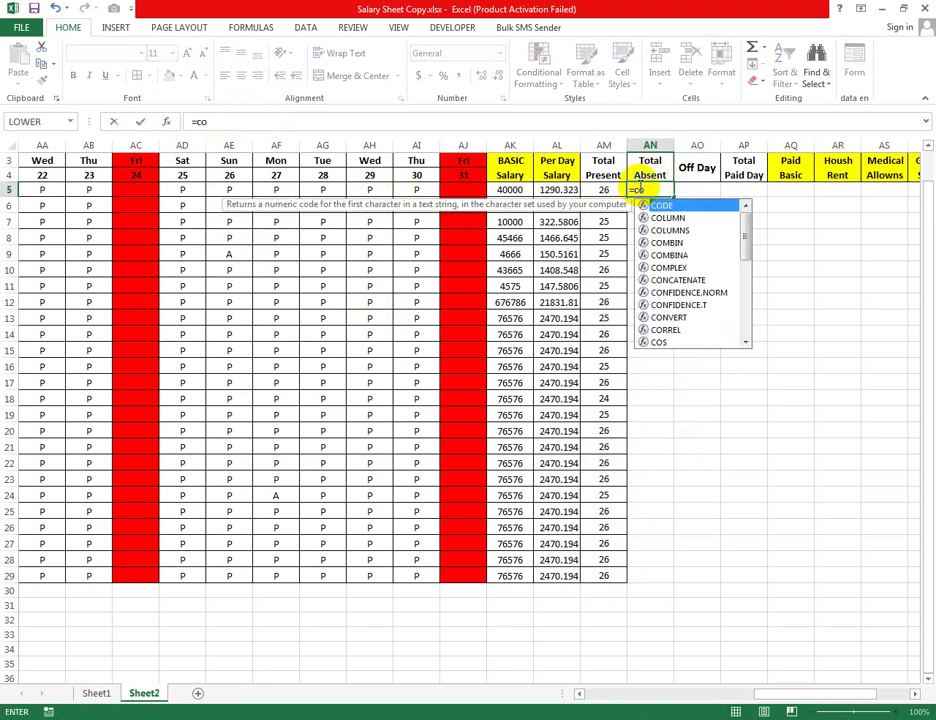
{"action": "type", "text": "u"}
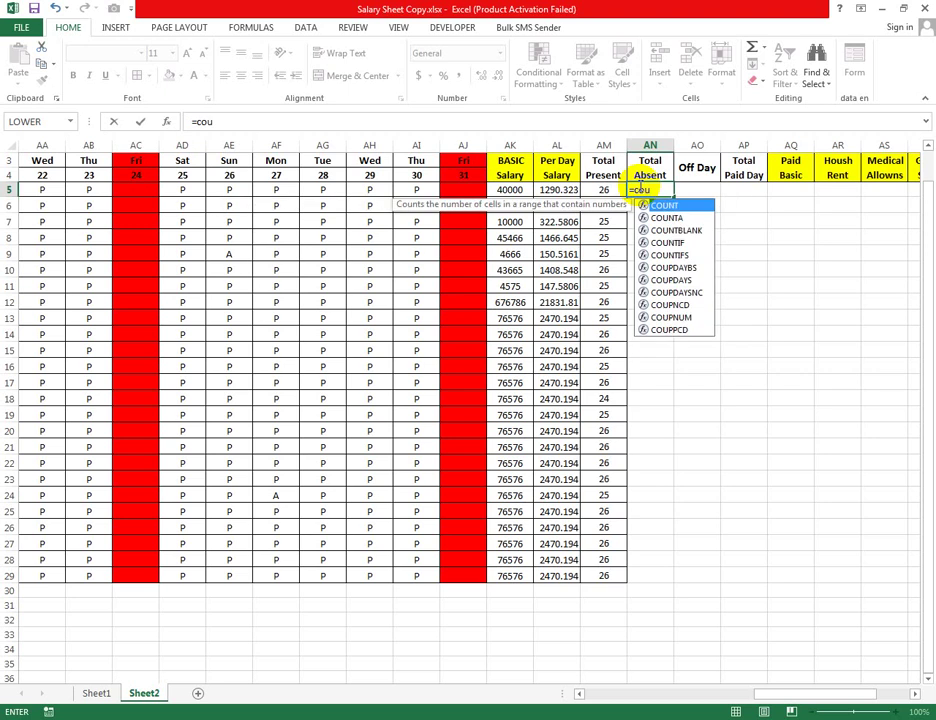
{"action": "type", "text": "ntif"}
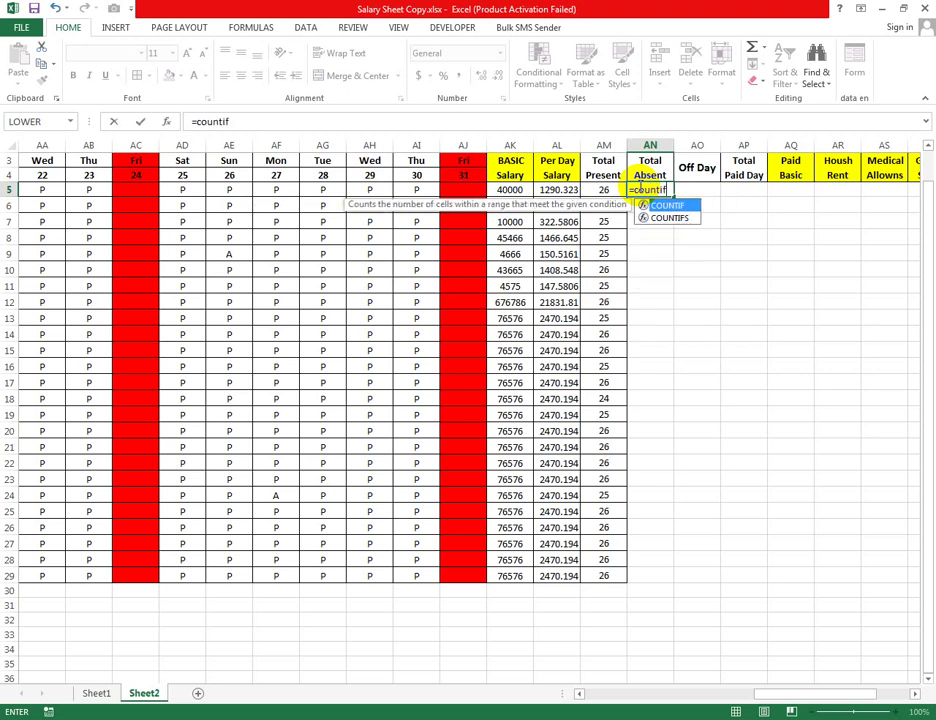
{"action": "key", "text": "Tab"}
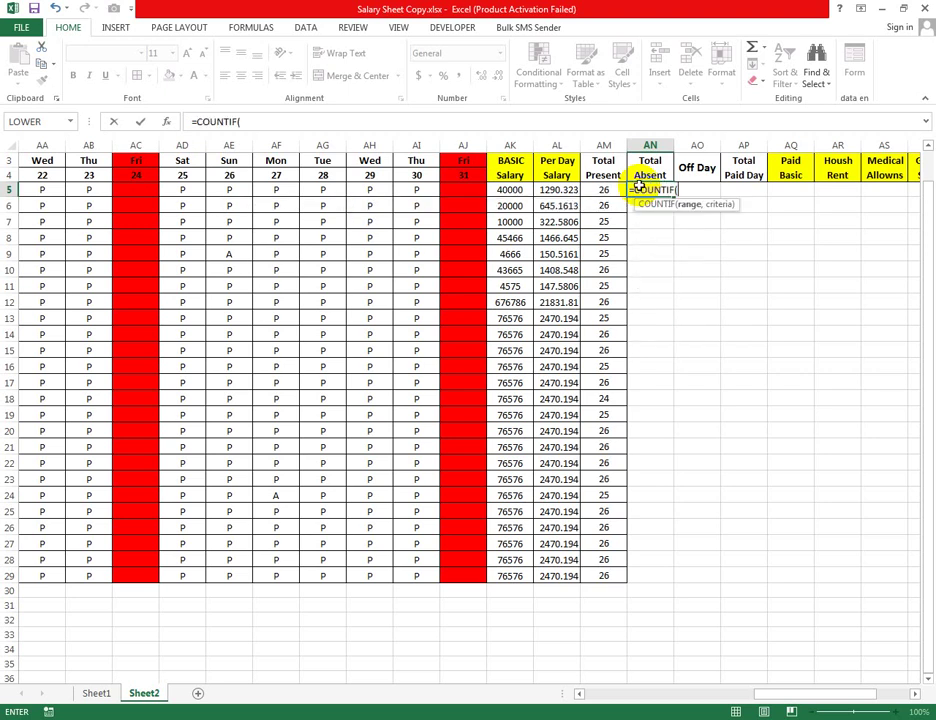
{"action": "left_click_drag", "start_coordinate": [773, 693], "coordinate": [553, 675]}
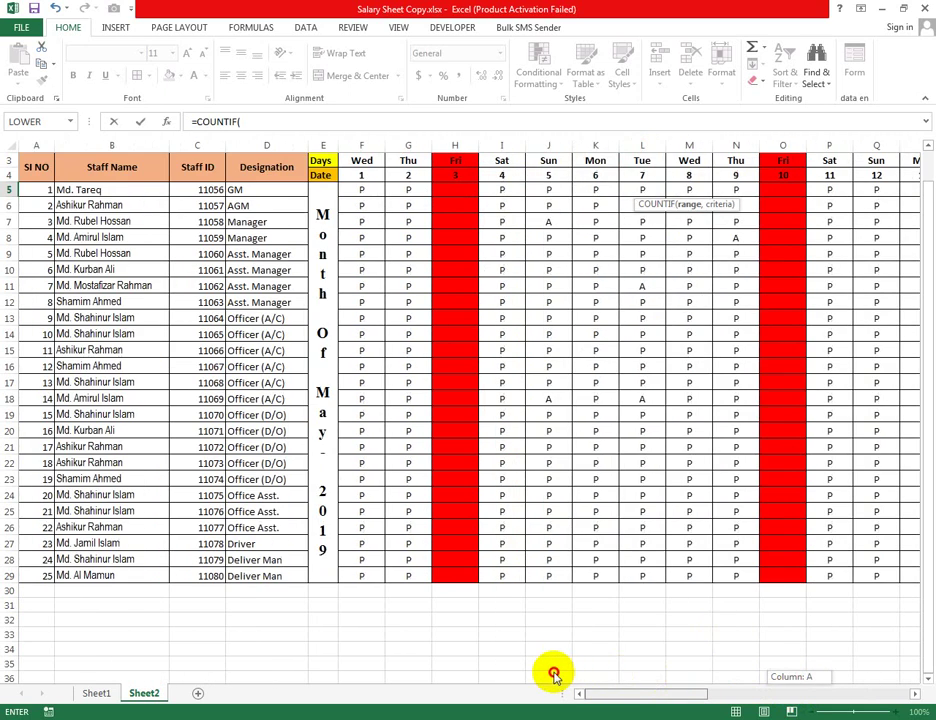
{"action": "left_click_drag", "start_coordinate": [361, 189], "coordinate": [930, 192]}
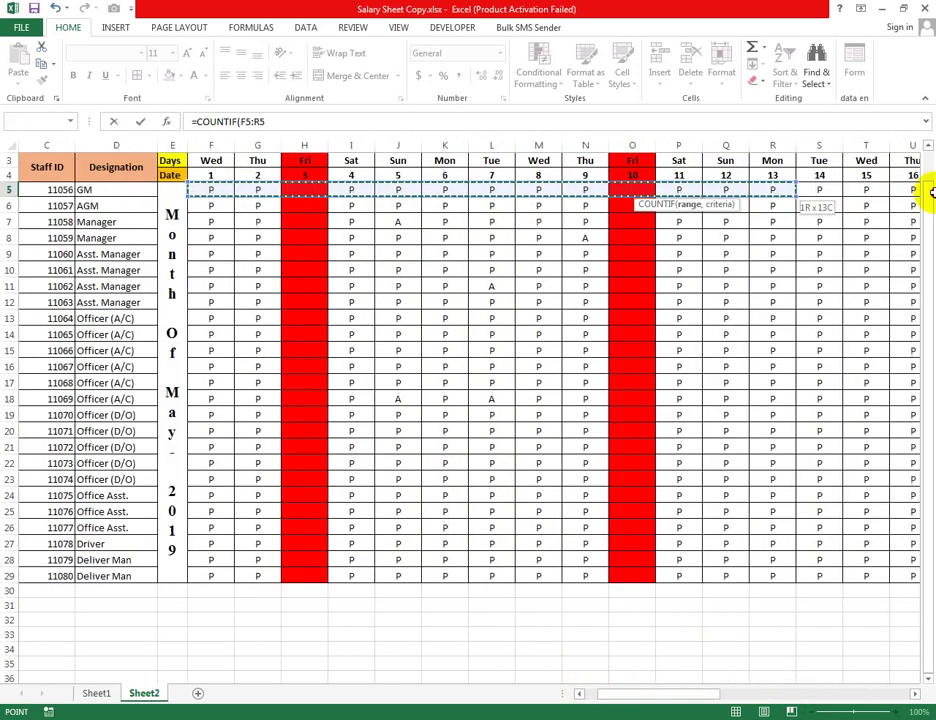
{"action": "left_click_drag", "start_coordinate": [930, 192], "coordinate": [624, 190]}
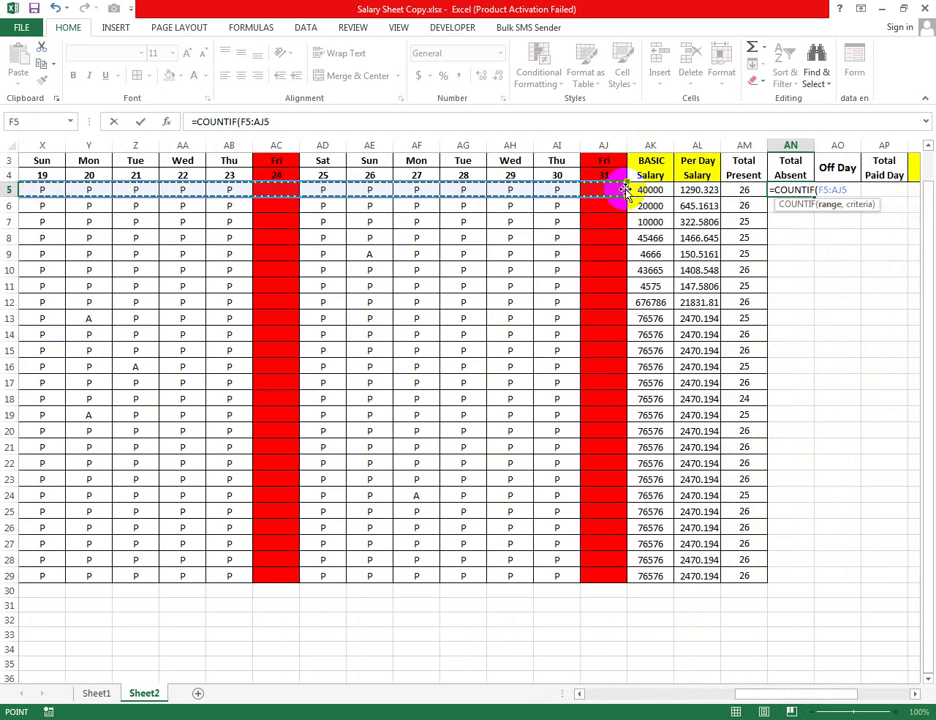
{"action": "type", "text": ",\"A"}
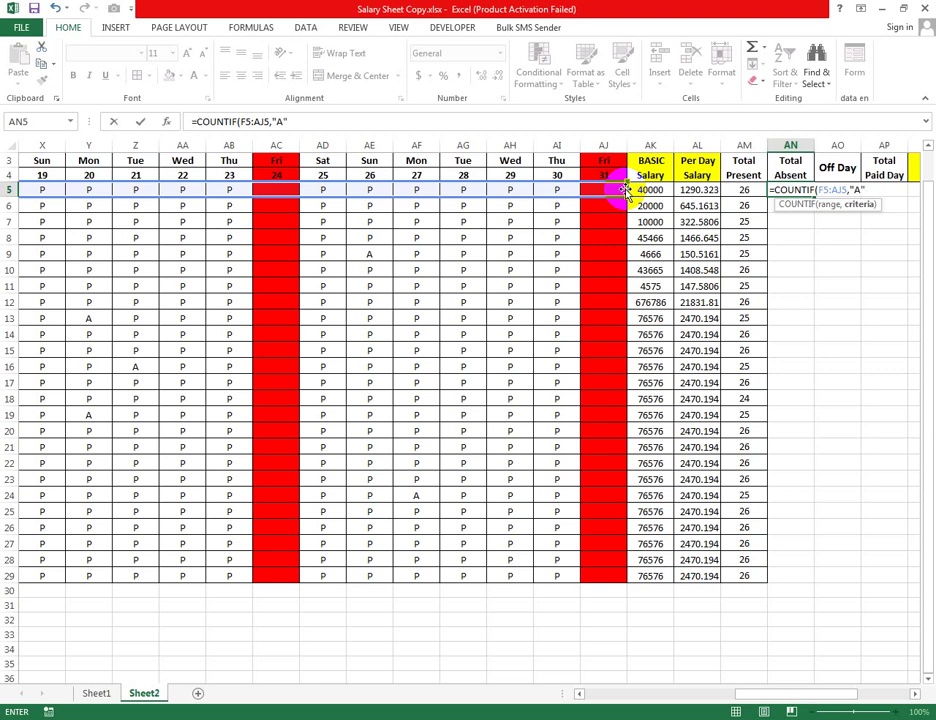
{"action": "key", "text": "Return"}
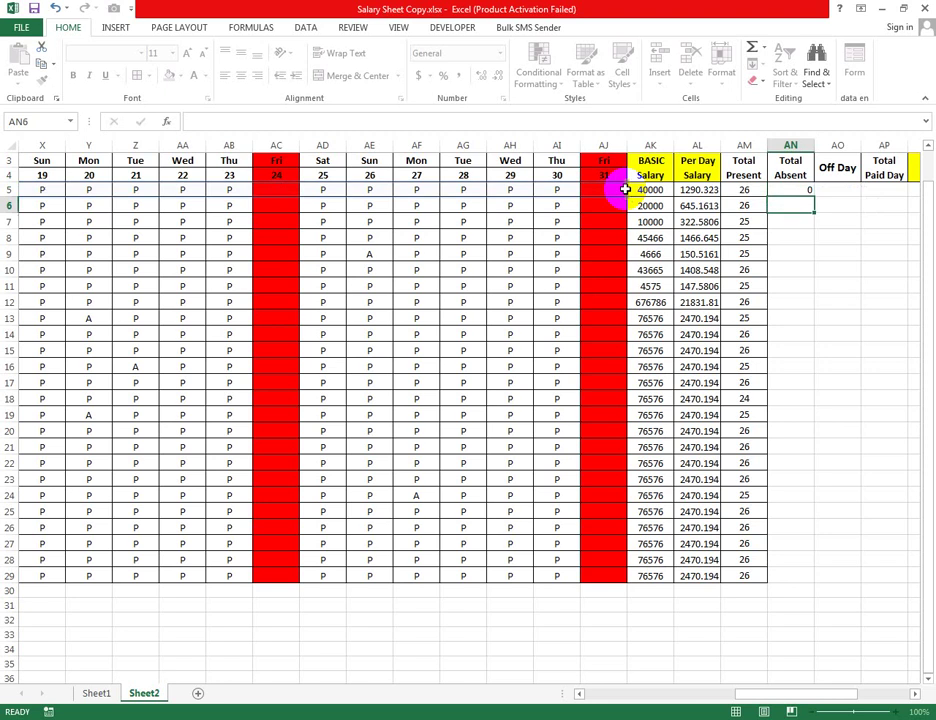
Step: Fill the absent-count formula down to AN29, centre it, and copy AN5
{"action": "left_click", "coordinate": [806, 192]}
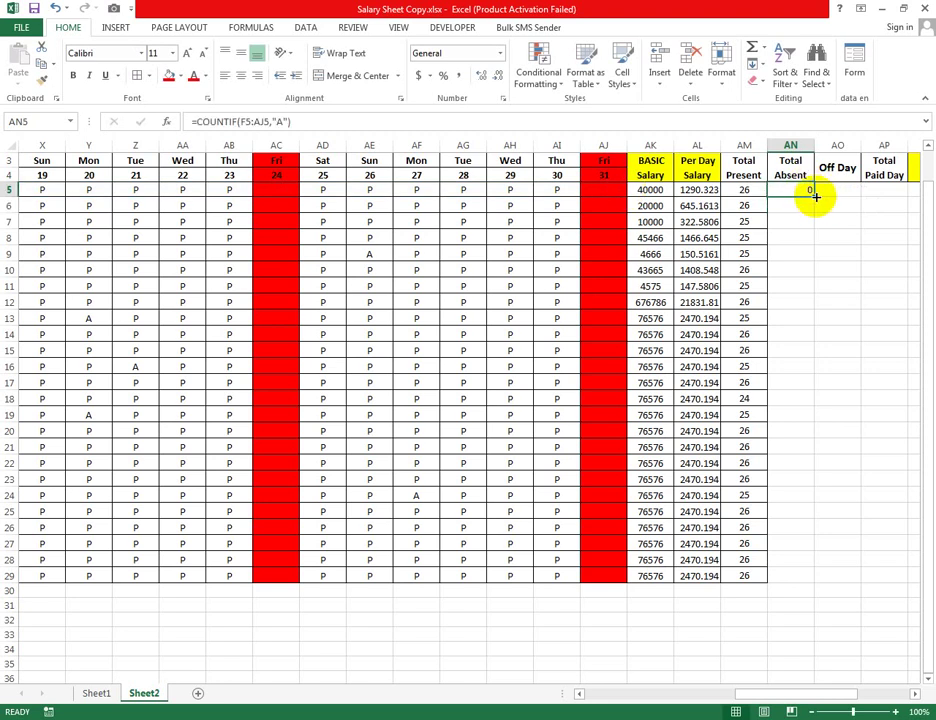
{"action": "left_click_drag", "start_coordinate": [814, 196], "coordinate": [799, 578]}
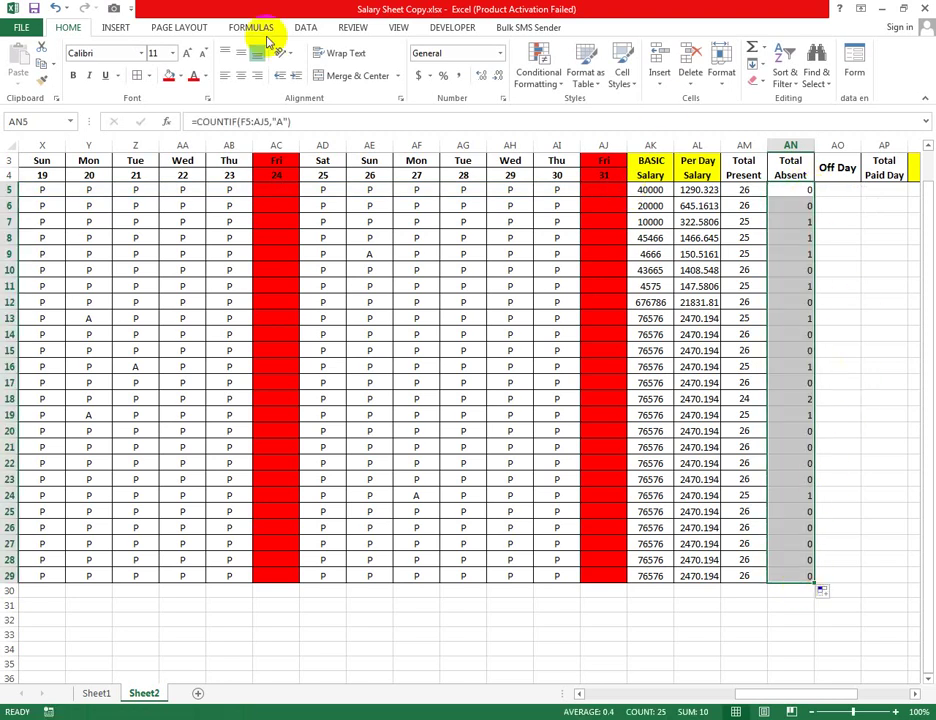
{"action": "left_click", "coordinate": [243, 82]}
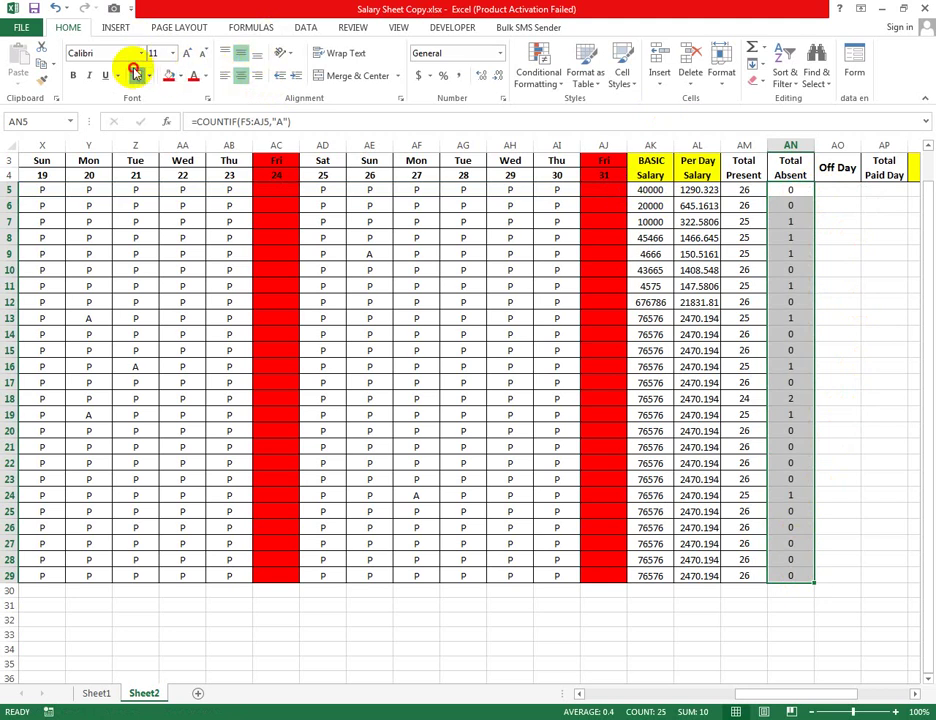
{"action": "left_click", "coordinate": [840, 269]}
{"action": "left_click", "coordinate": [791, 190]}
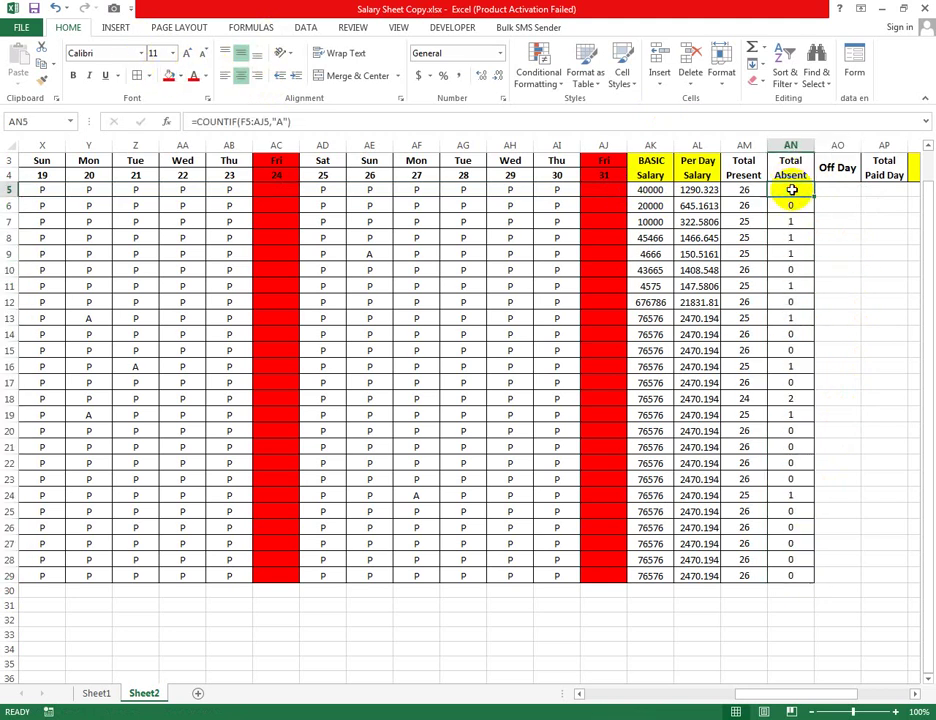
{"action": "key", "text": "ctrl+c"}
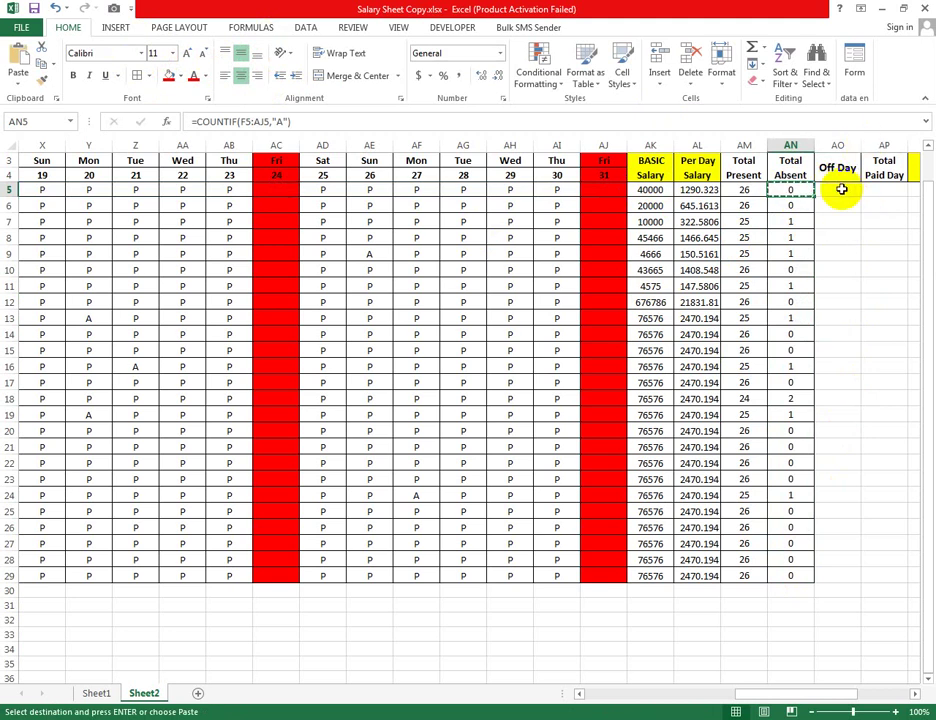
Step: Paste the count formula into AO5 and change it to =COUNTIF(G5:AK5,"") for blank days
{"action": "left_click", "coordinate": [842, 190]}
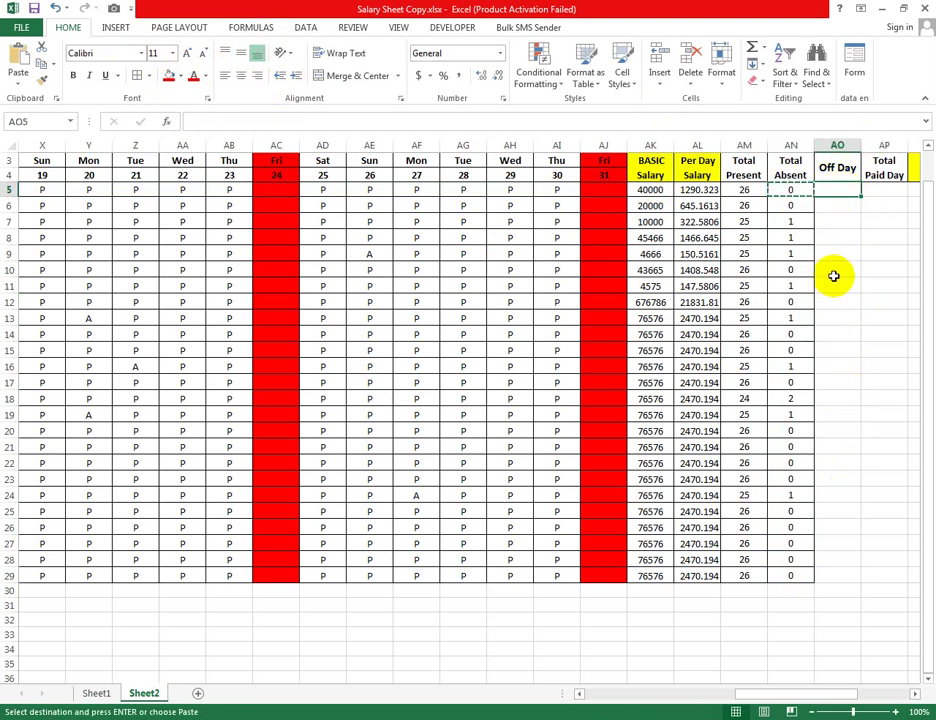
{"action": "key", "text": "ctrl+v"}
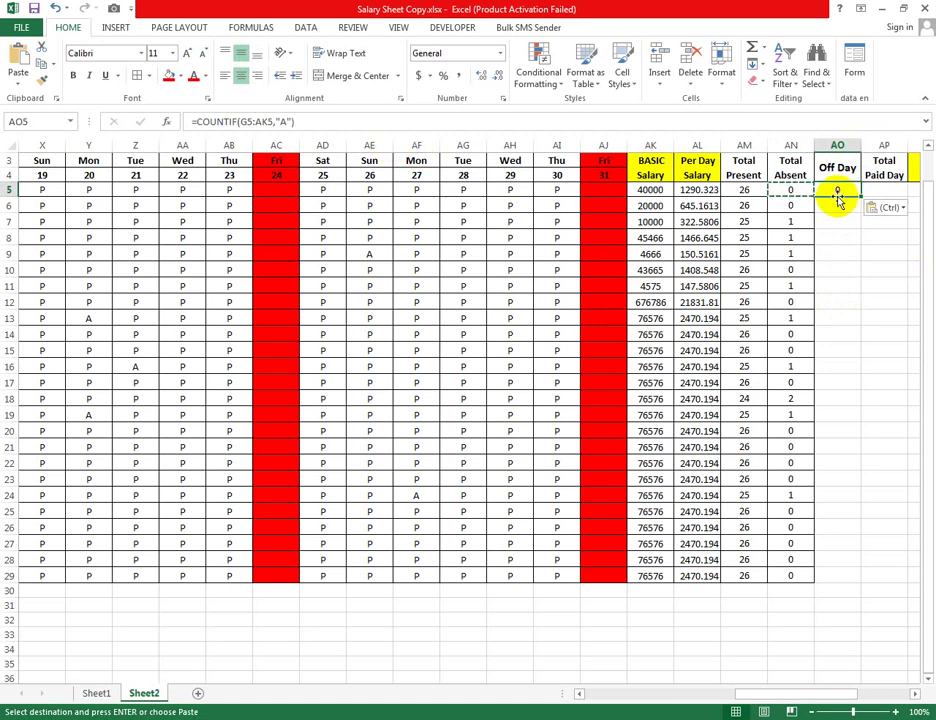
{"action": "double_click", "coordinate": [852, 190]}
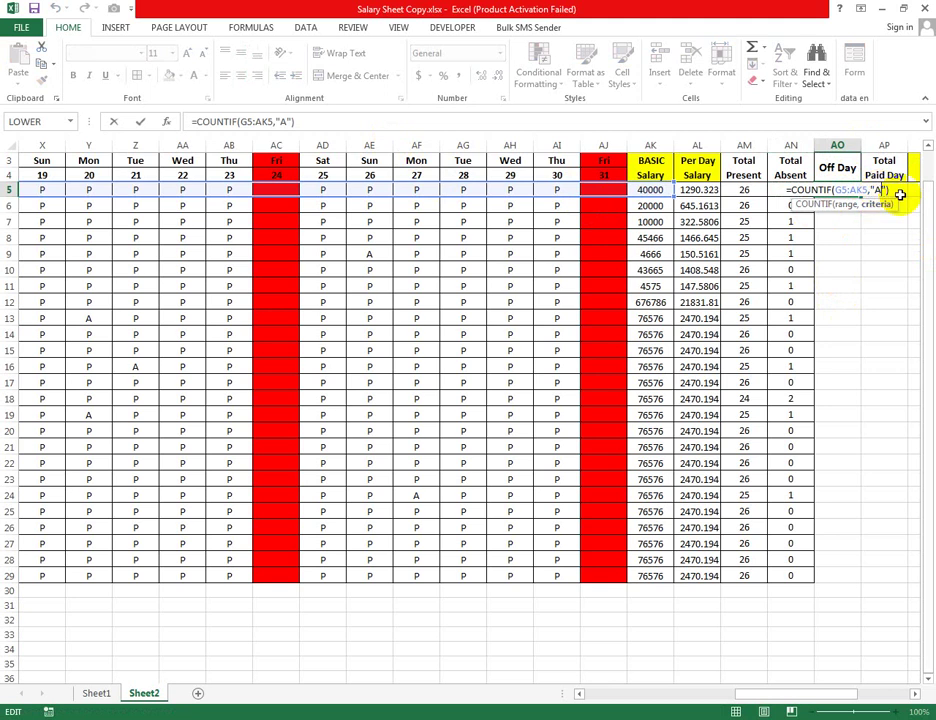
{"action": "key", "text": "BackSpace"}
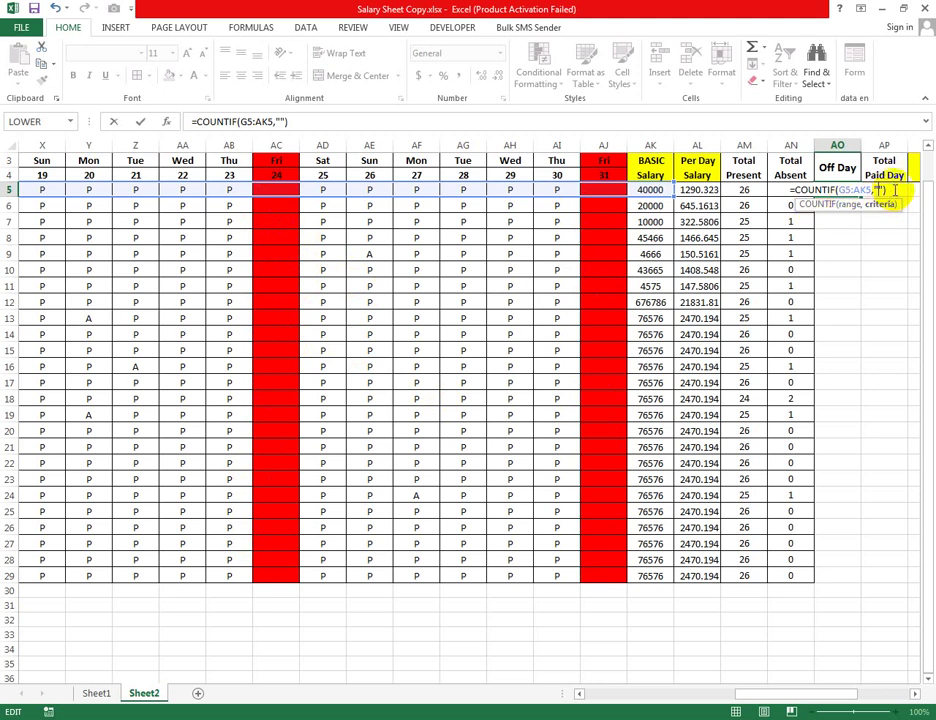
{"action": "key", "text": "ctrl+Return"}
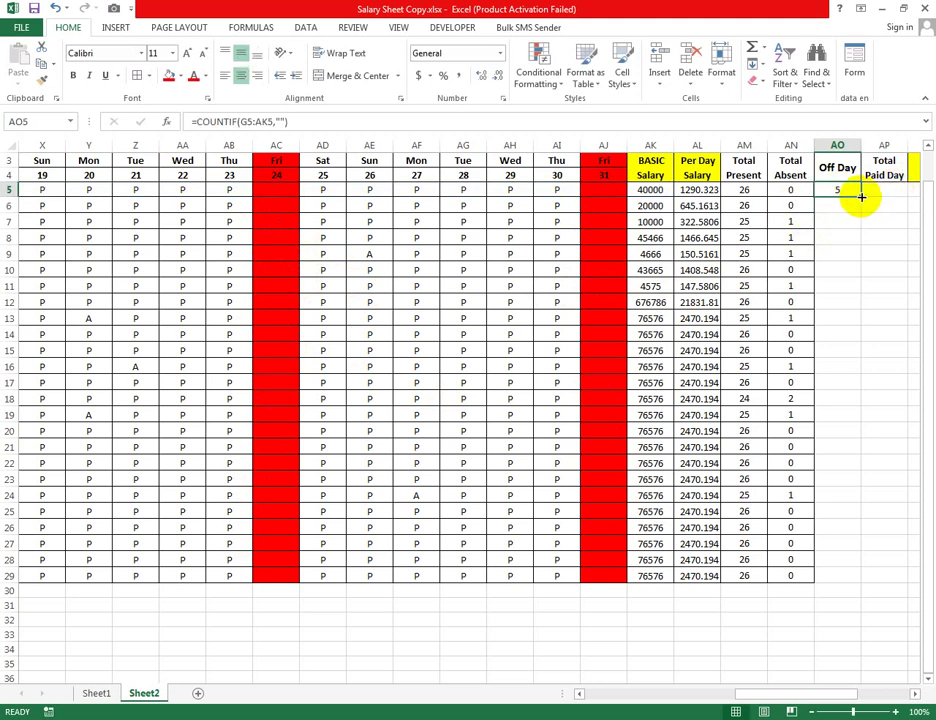
Step: Fill the Off Day formula down to AO29 and add borders
{"action": "left_click_drag", "start_coordinate": [860, 197], "coordinate": [862, 575]}
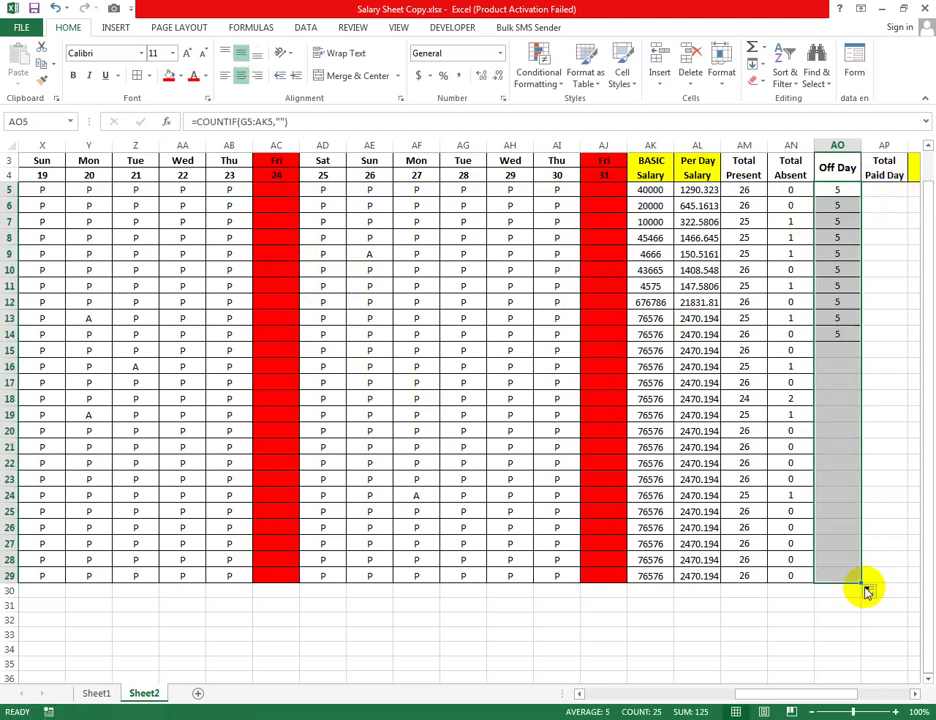
{"action": "left_click", "coordinate": [139, 76]}
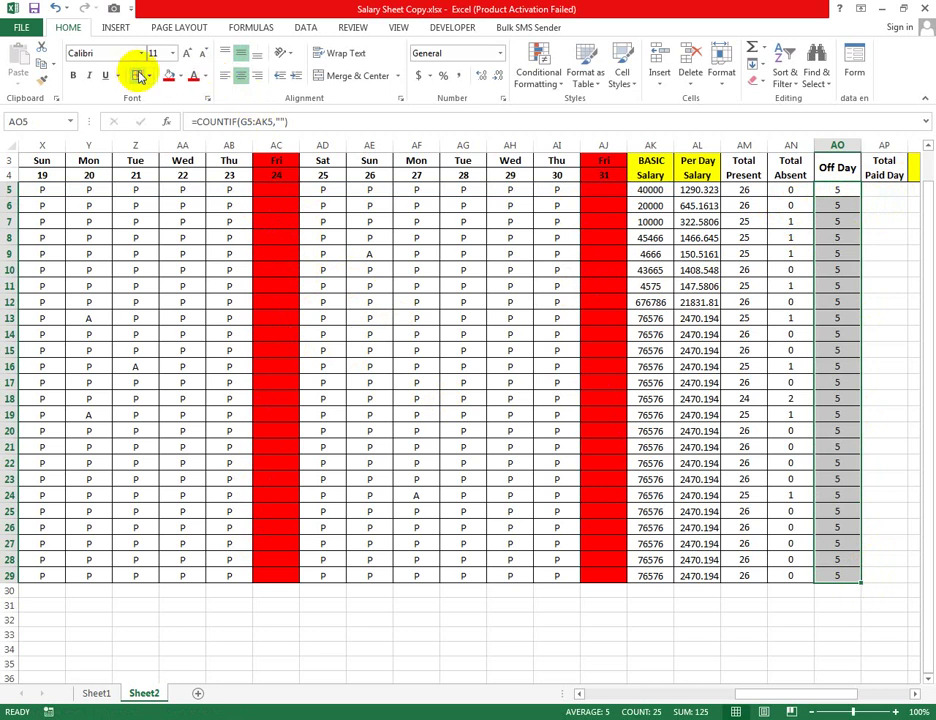
{"action": "left_click", "coordinate": [897, 254]}
{"action": "left_click_drag", "start_coordinate": [796, 694], "coordinate": [838, 695]}
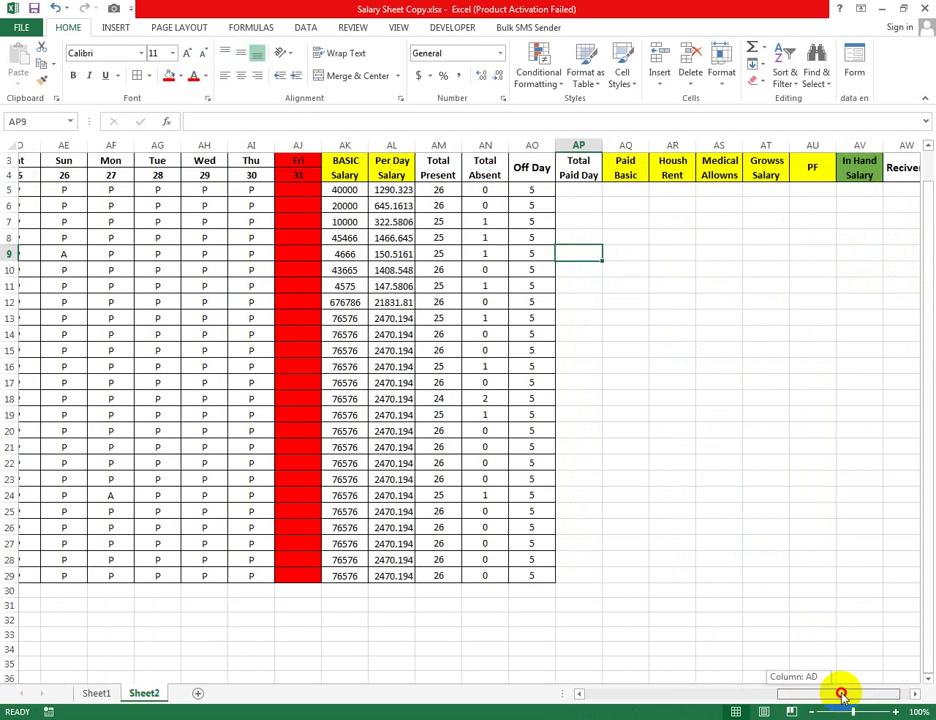
Step: Enter =AM5+AO5 in AP5 to add Total Present and Off Day
{"action": "left_click", "coordinate": [564, 166]}
{"action": "left_click", "coordinate": [555, 186]}
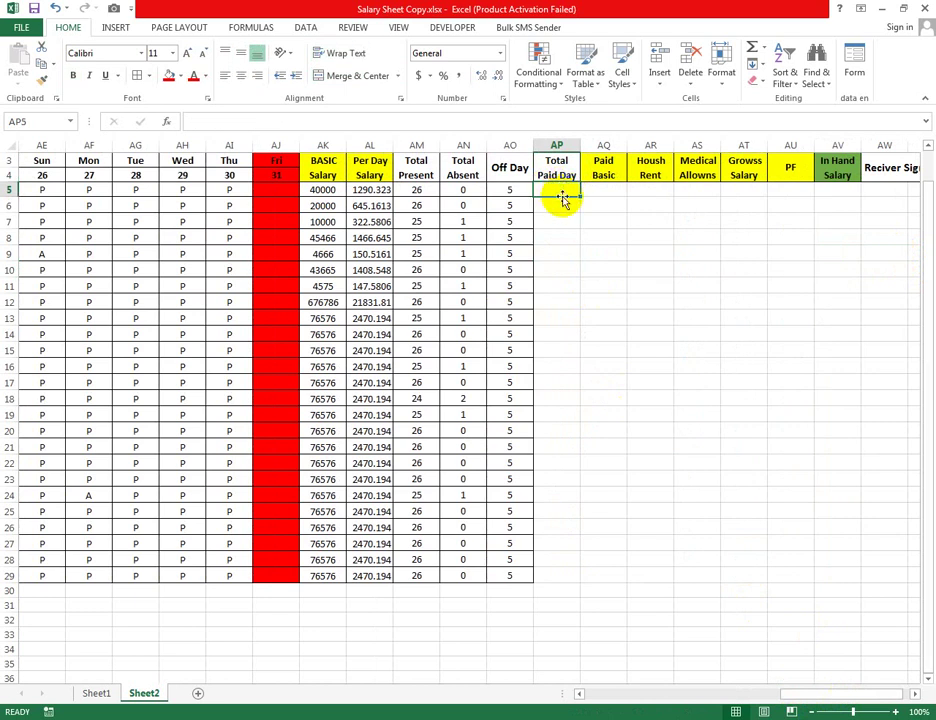
{"action": "type", "text": "="}
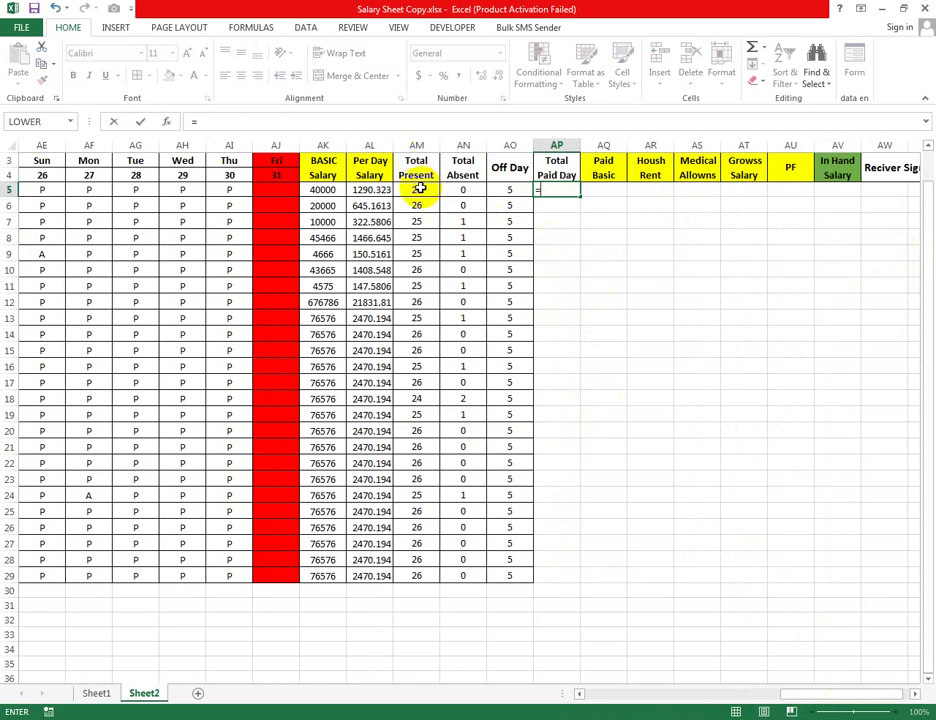
{"action": "left_click", "coordinate": [420, 188]}
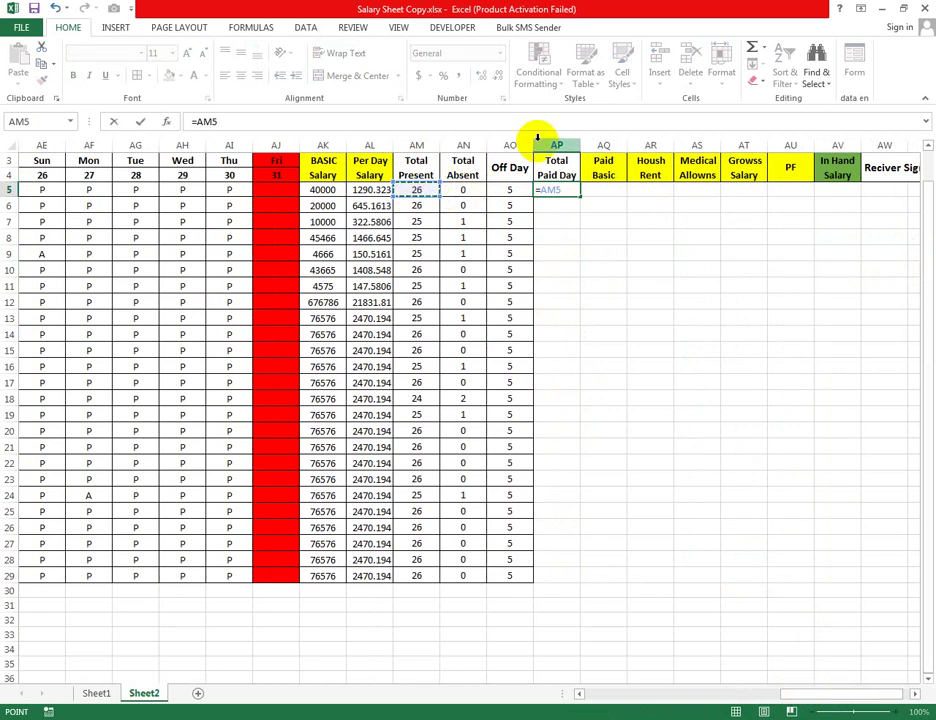
{"action": "type", "text": "+"}
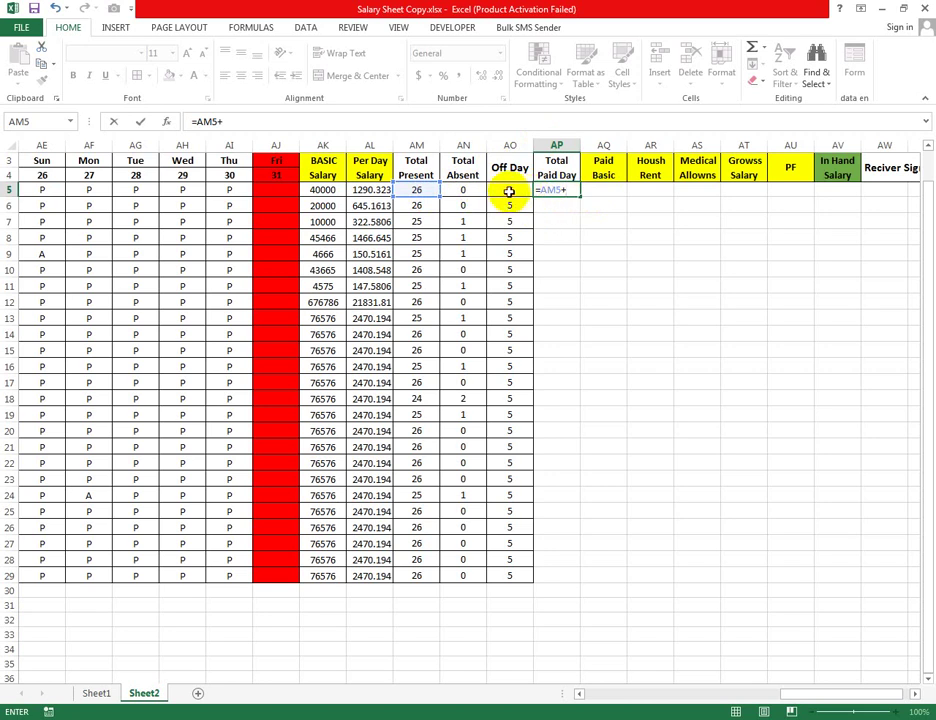
{"action": "left_click", "coordinate": [509, 192]}
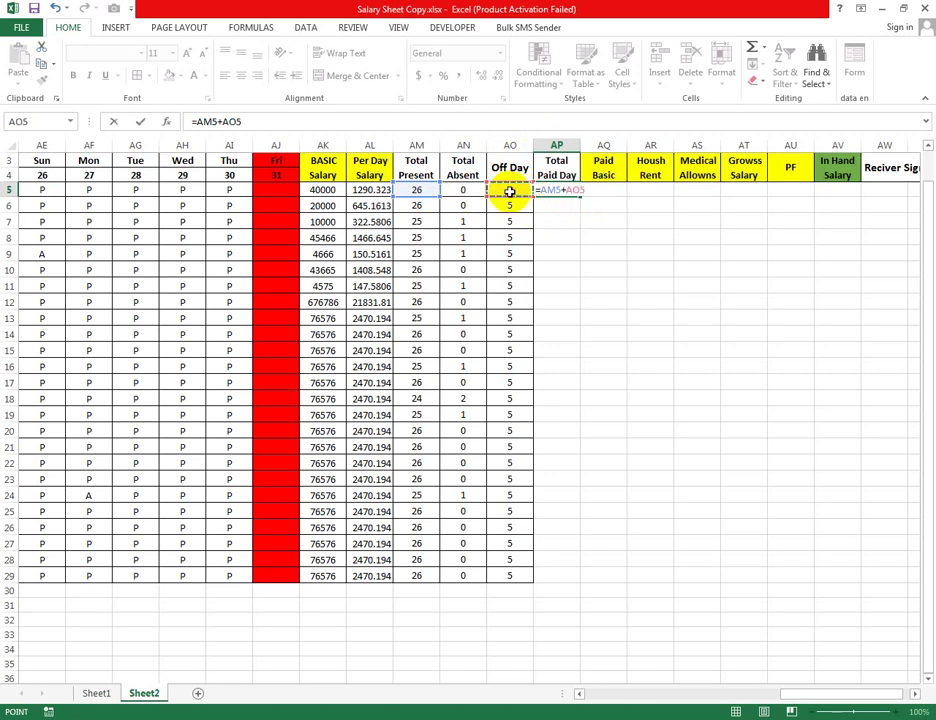
{"action": "key", "text": "Return"}
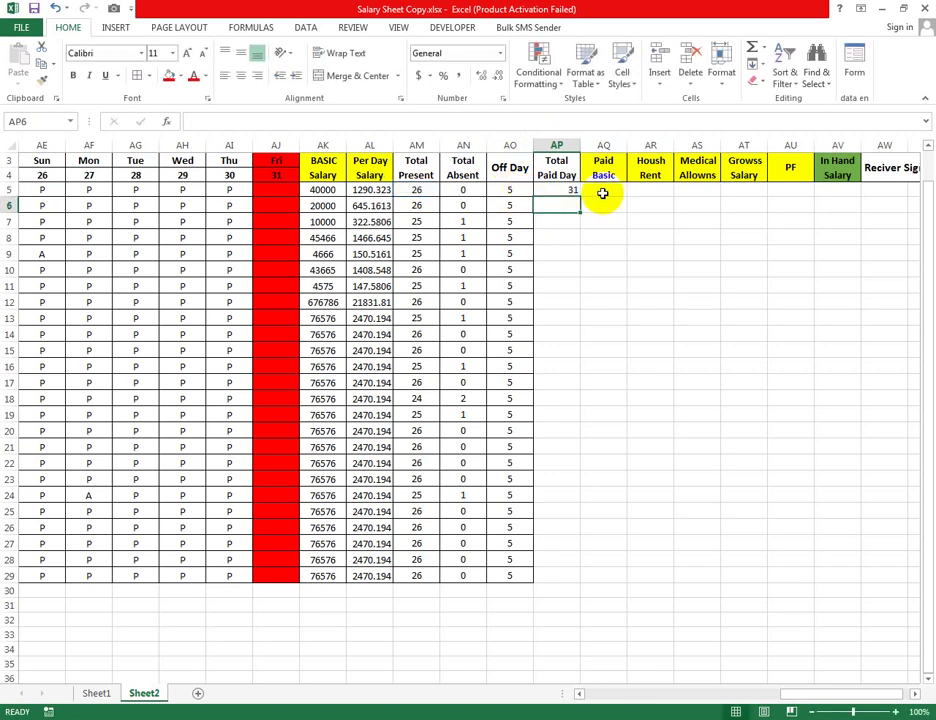
Step: Fill the Total Paid Day formula down to AP29 and centre it
{"action": "left_click", "coordinate": [575, 191]}
{"action": "left_click_drag", "start_coordinate": [581, 195], "coordinate": [573, 579]}
{"action": "left_click", "coordinate": [241, 76]}
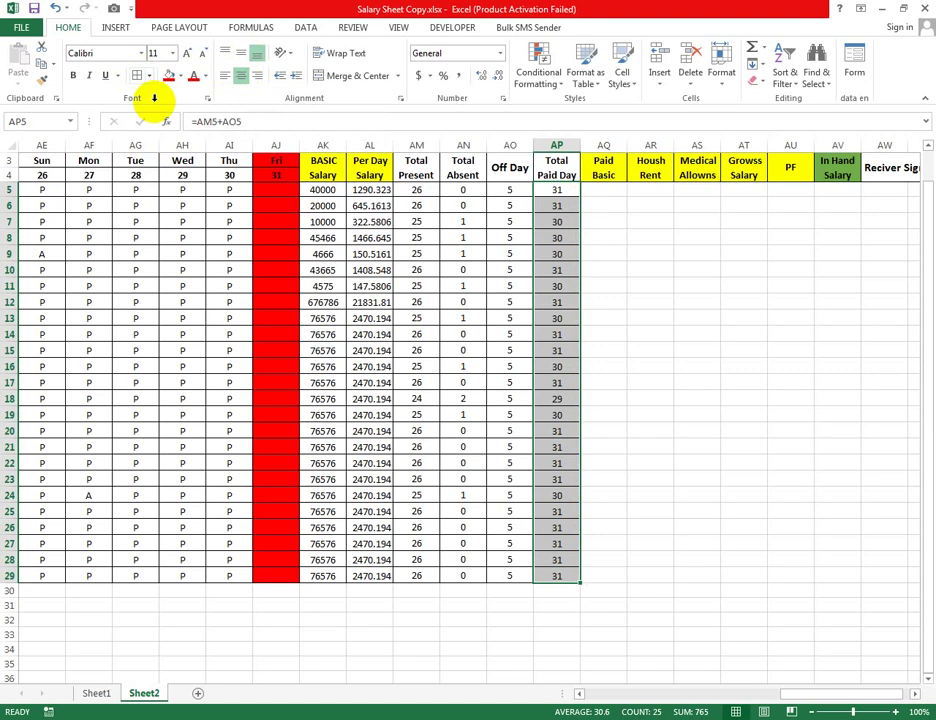
{"action": "left_click", "coordinate": [654, 316]}
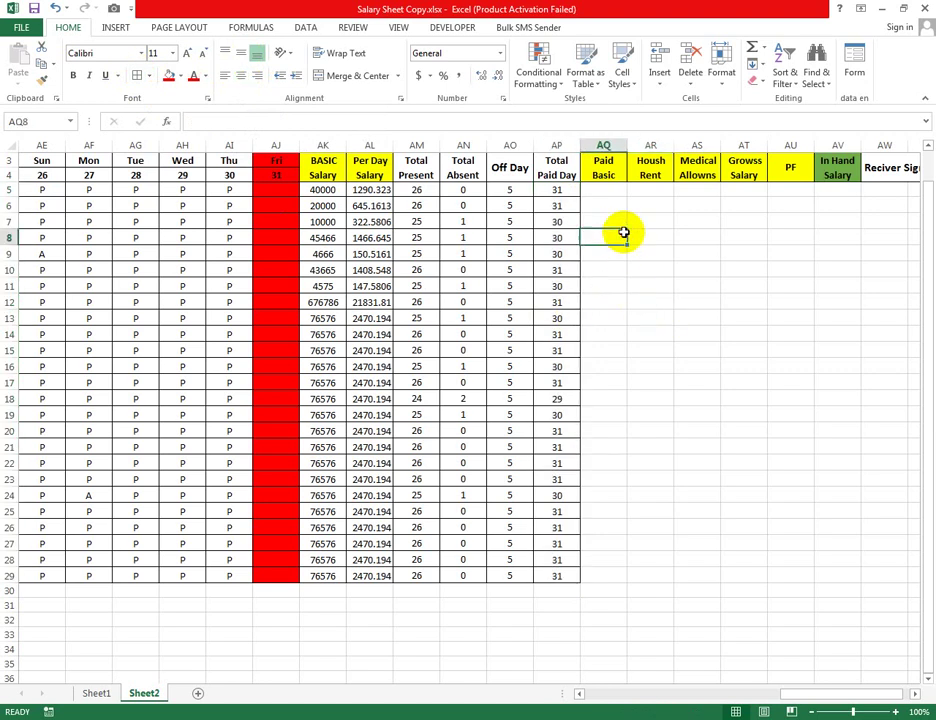
Step: Begin the Paid Basic formula in AQ5 as =AL5, referencing the per-day salary
{"action": "left_click", "coordinate": [601, 172]}
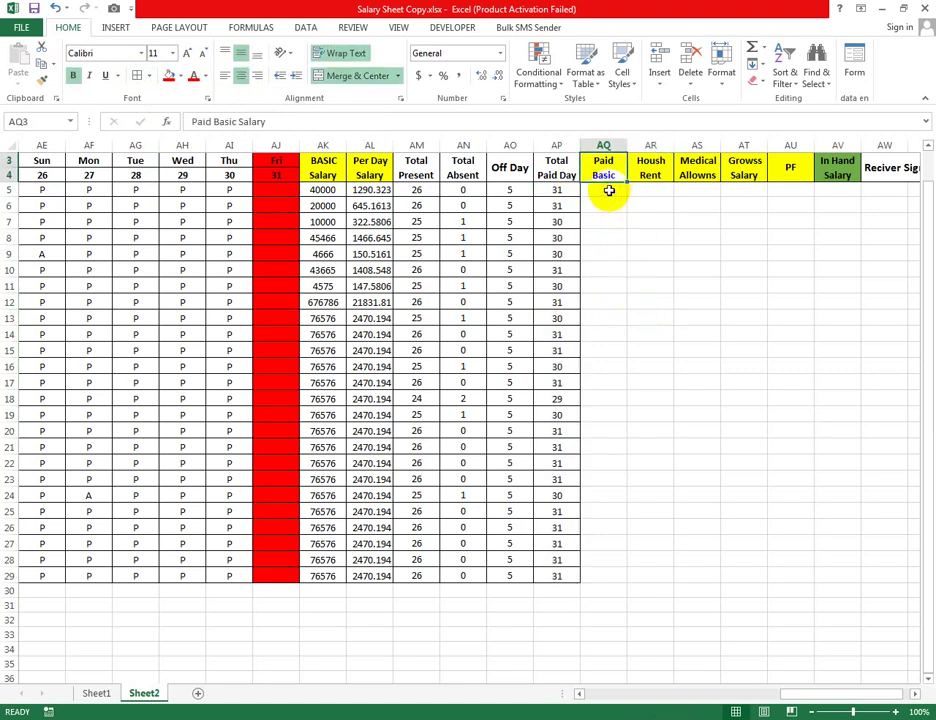
{"action": "left_click", "coordinate": [612, 190]}
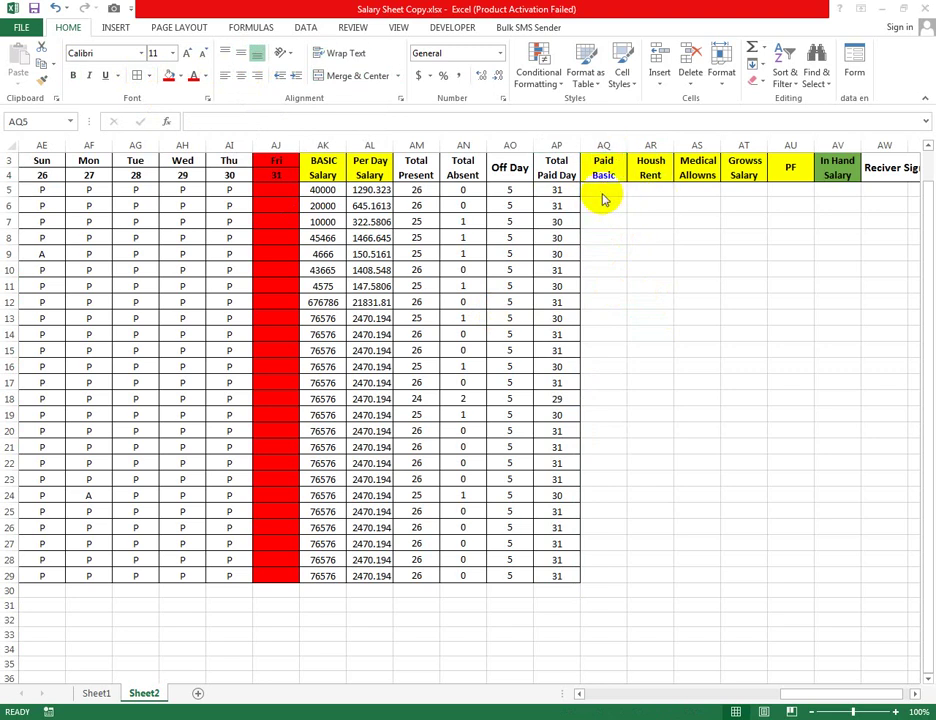
{"action": "left_click", "coordinate": [607, 189]}
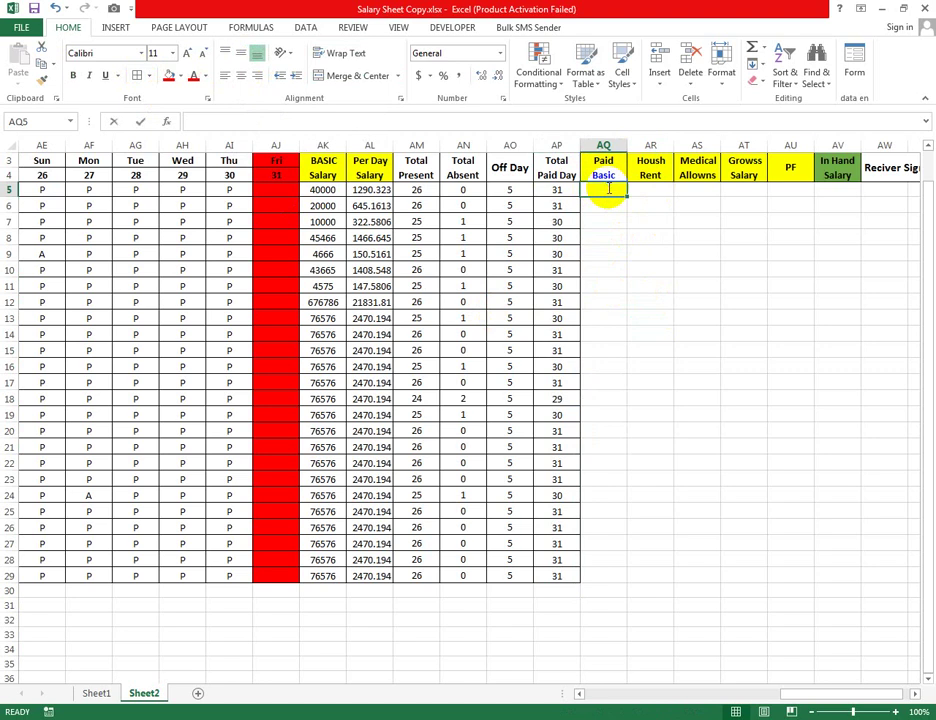
{"action": "type", "text": "="}
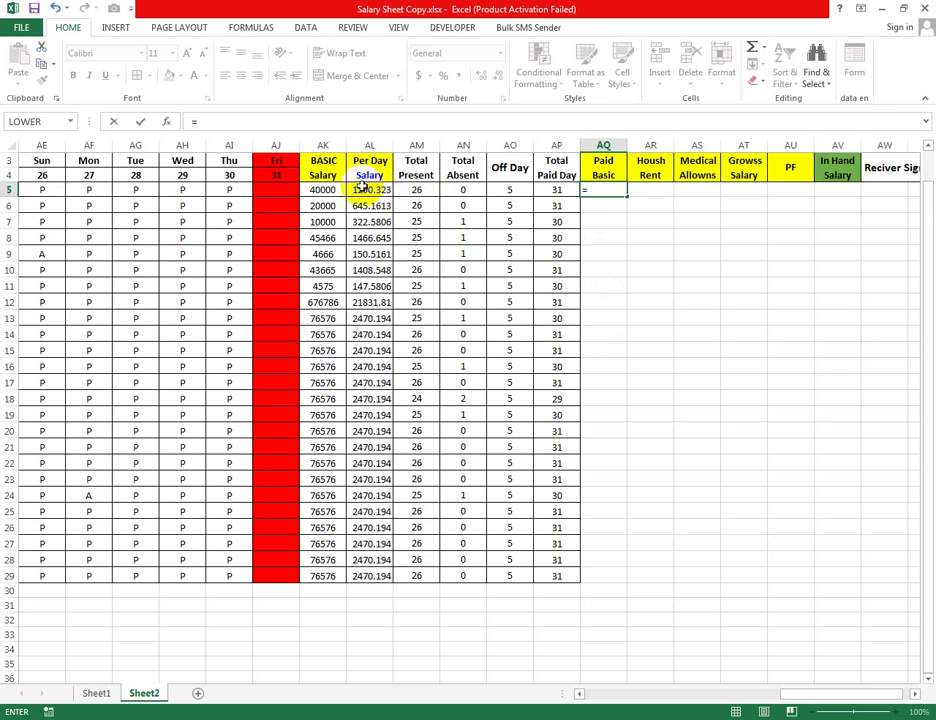
{"action": "left_click", "coordinate": [369, 190]}
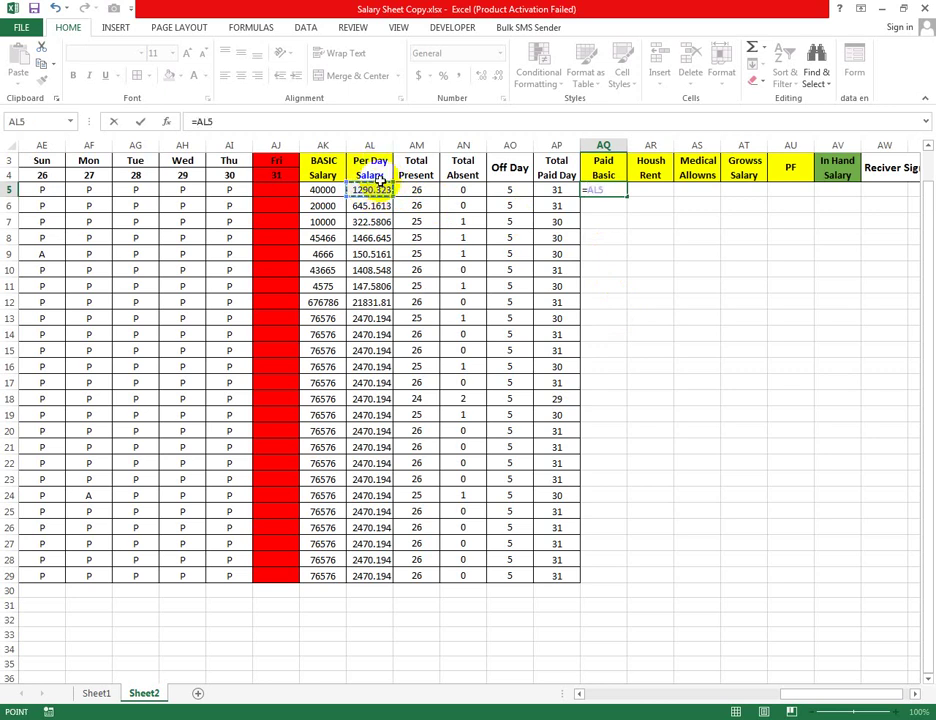
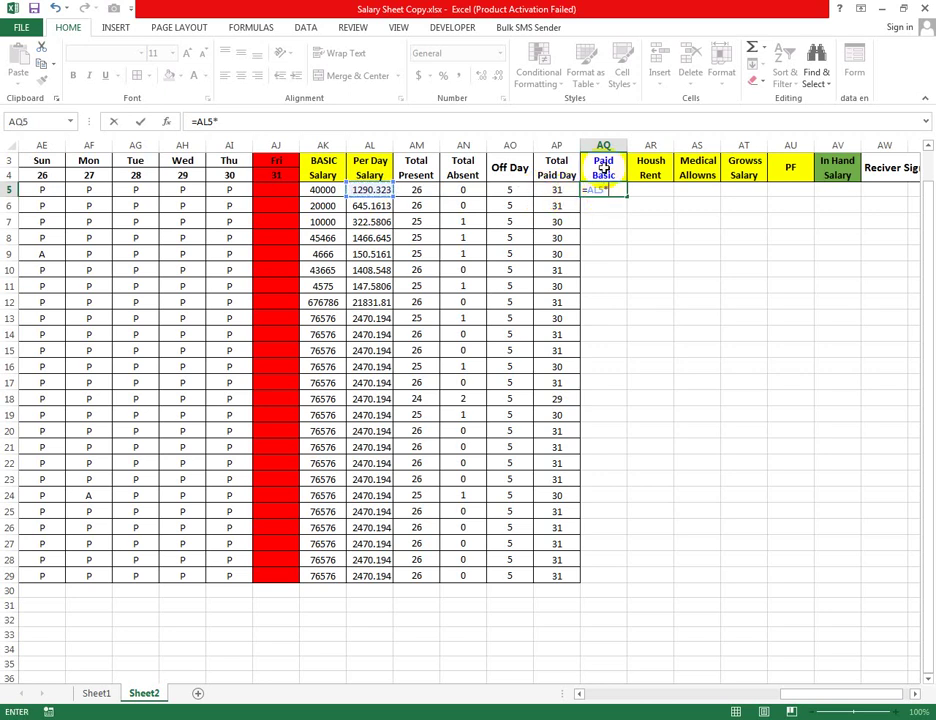
{"action": "left_click", "coordinate": [561, 190]}
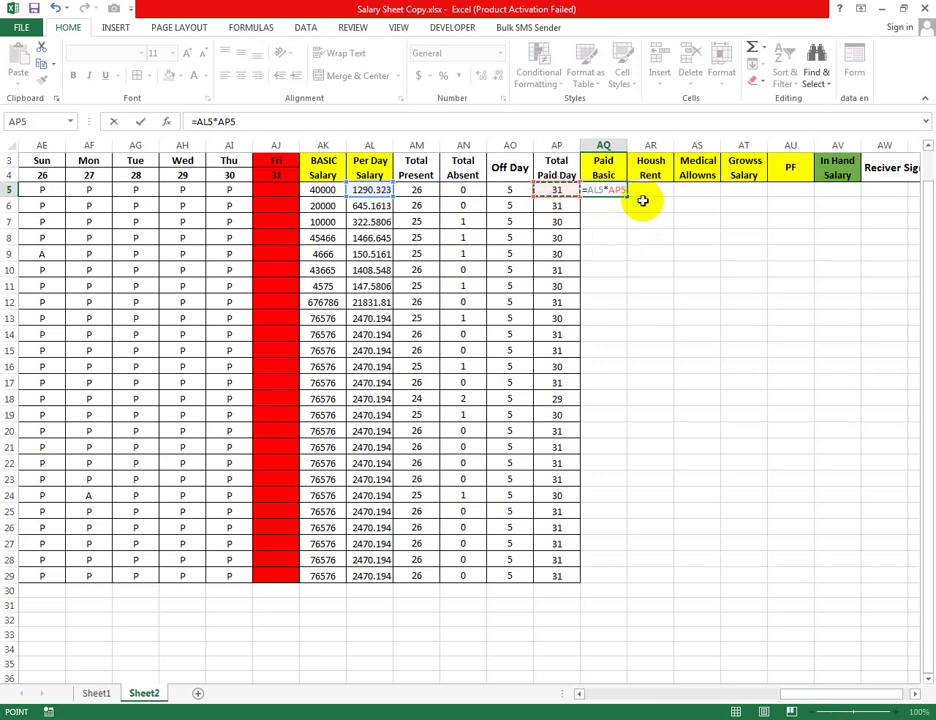
{"action": "key", "text": "Return"}
{"action": "left_click", "coordinate": [620, 190]}
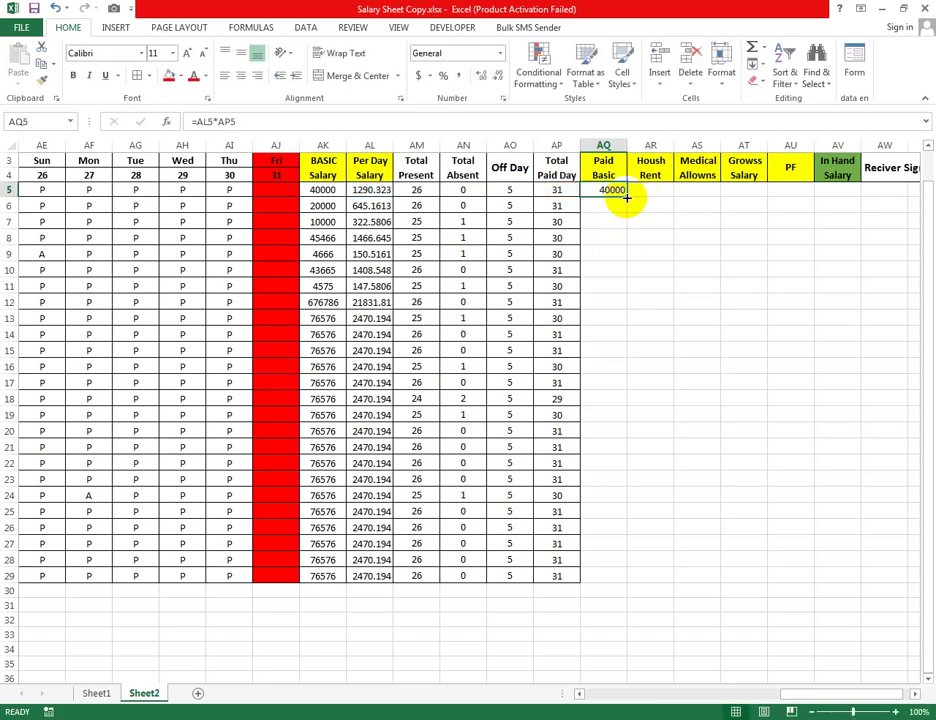
{"action": "left_click_drag", "start_coordinate": [627, 197], "coordinate": [613, 580]}
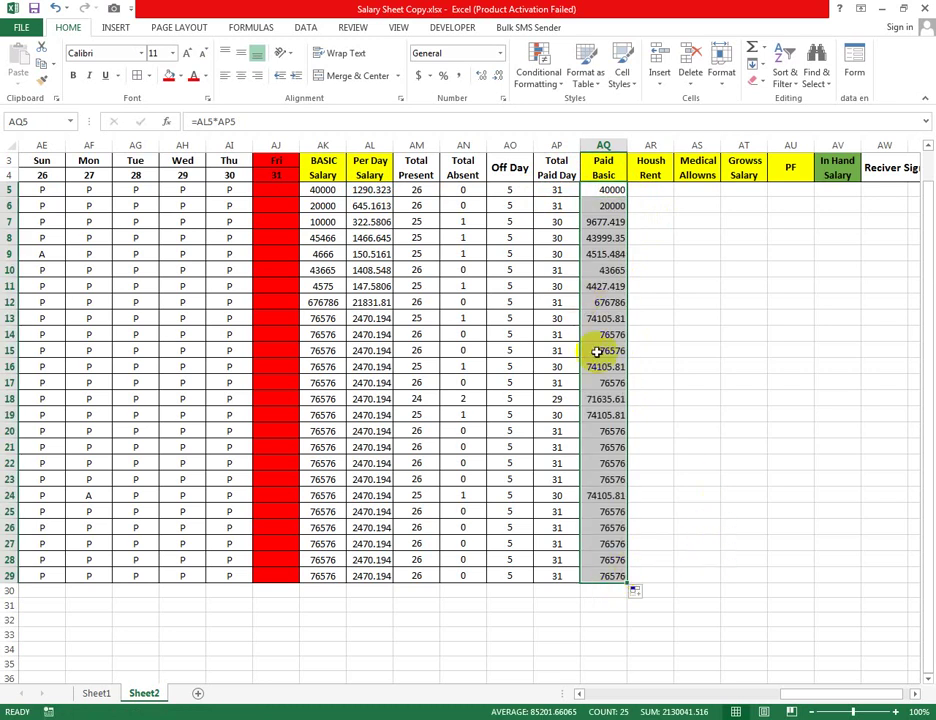
{"action": "left_click", "coordinate": [241, 75]}
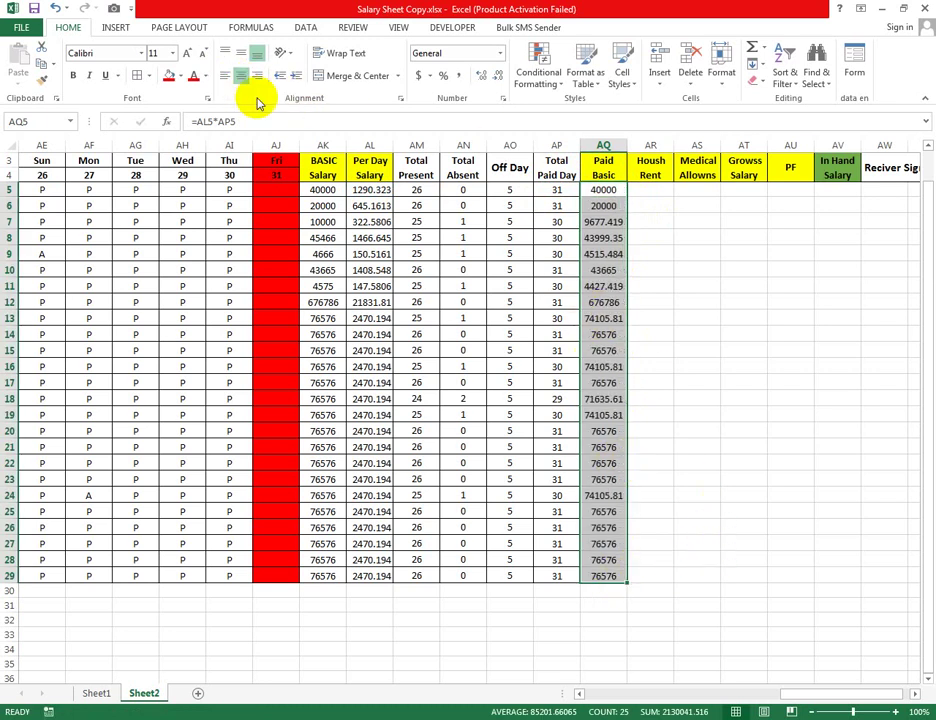
{"action": "left_click", "coordinate": [241, 53]}
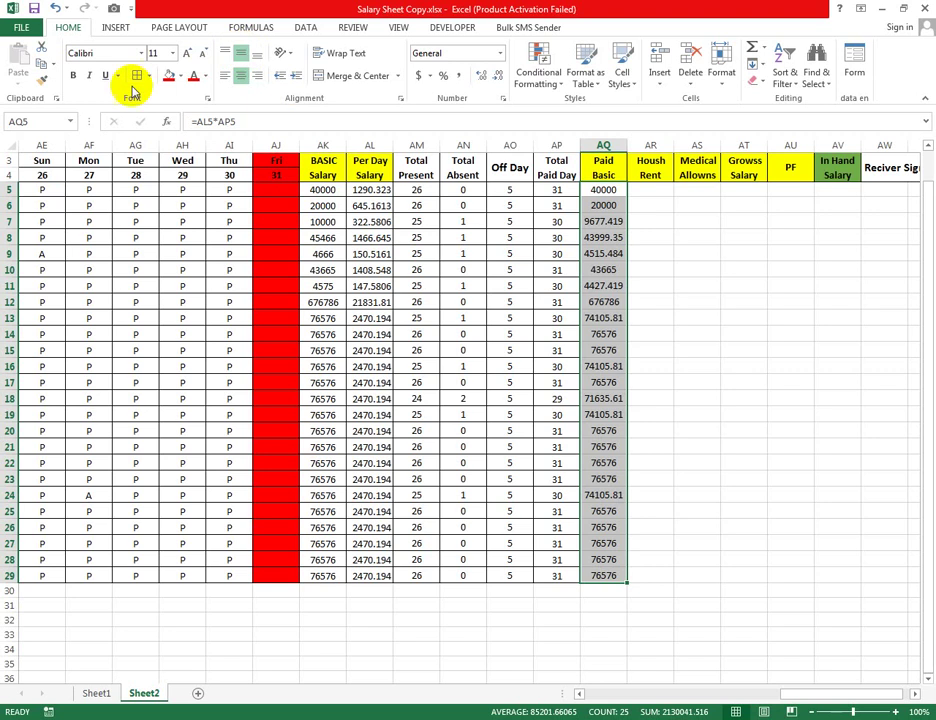
{"action": "left_click_drag", "start_coordinate": [658, 359], "coordinate": [710, 317]}
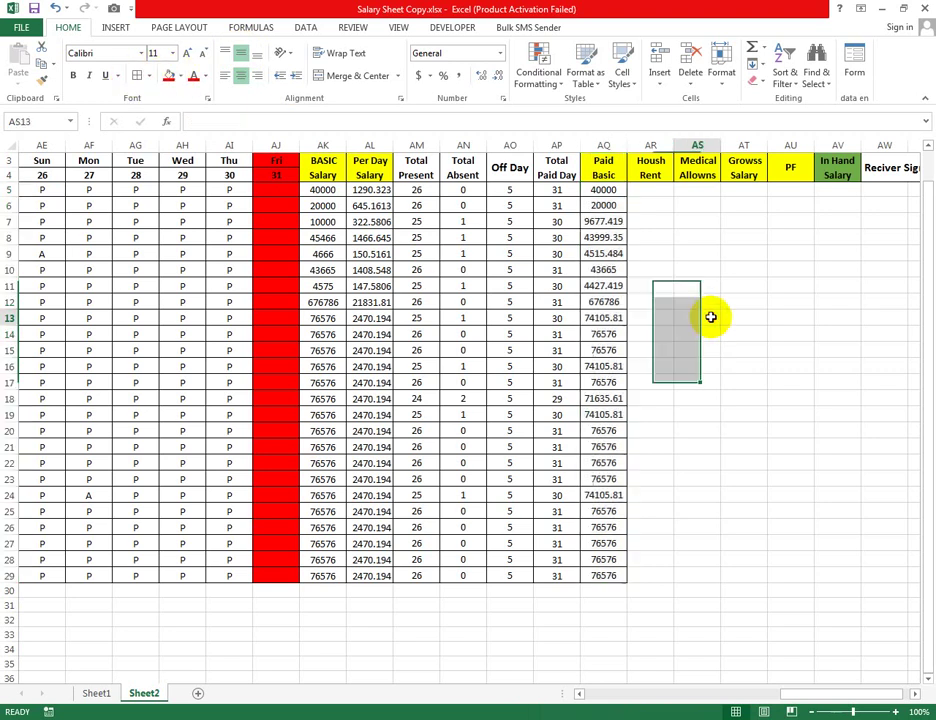
{"action": "left_click", "coordinate": [710, 317]}
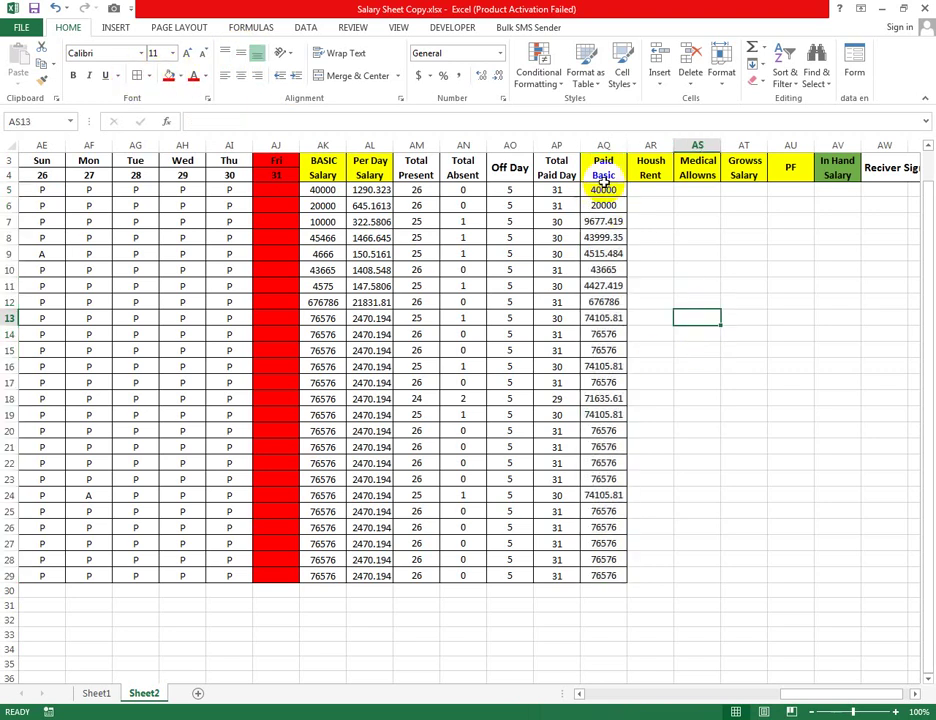
{"action": "left_click", "coordinate": [648, 187]}
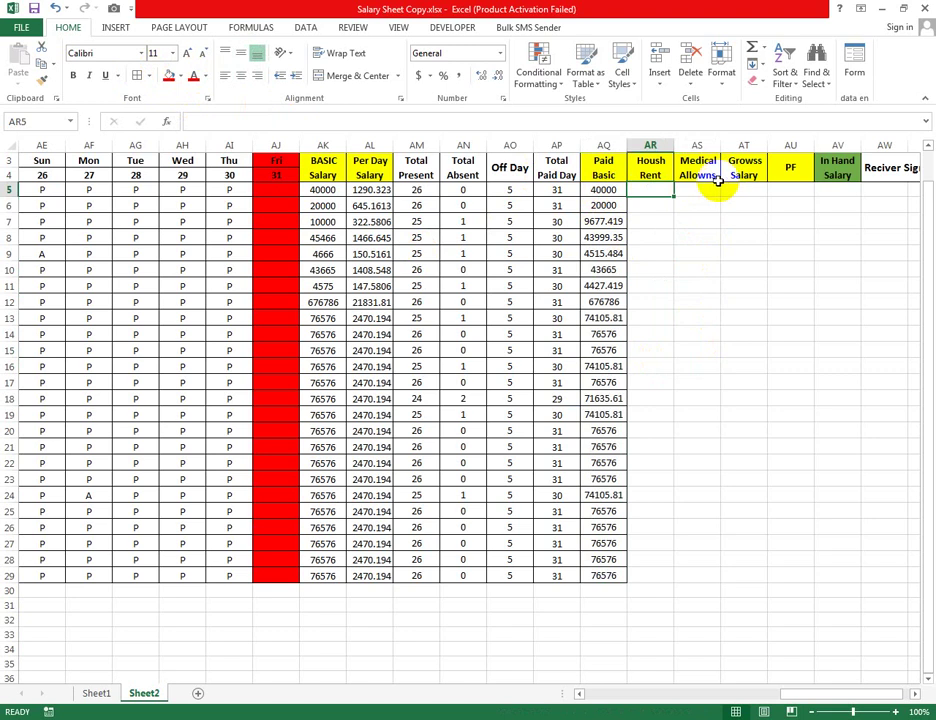
{"action": "left_click", "coordinate": [752, 185]}
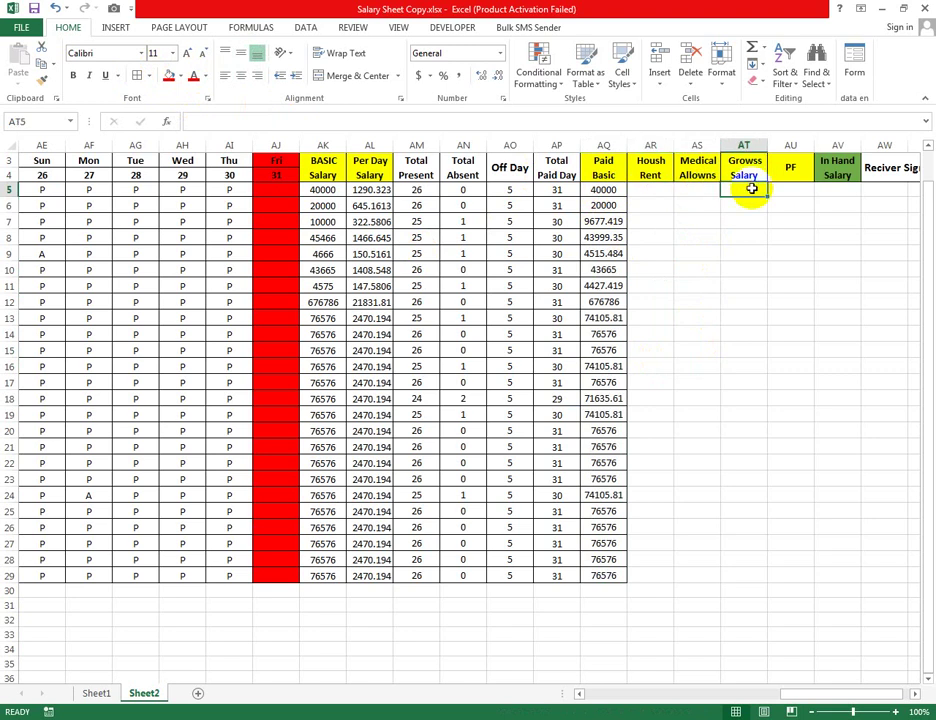
{"action": "left_click", "coordinate": [650, 187]}
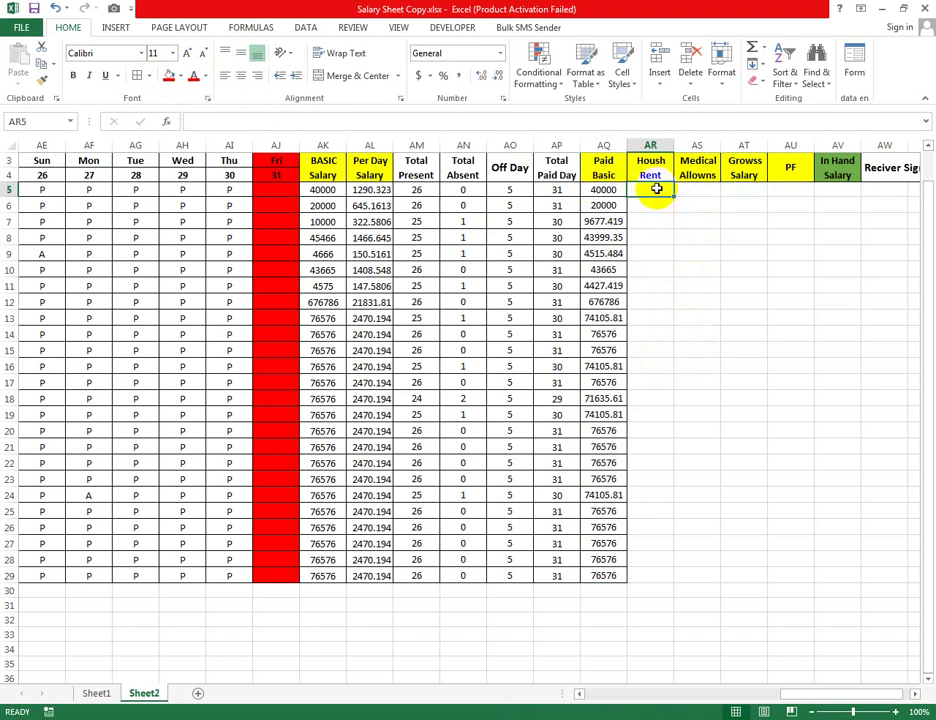
{"action": "type", "text": "="}
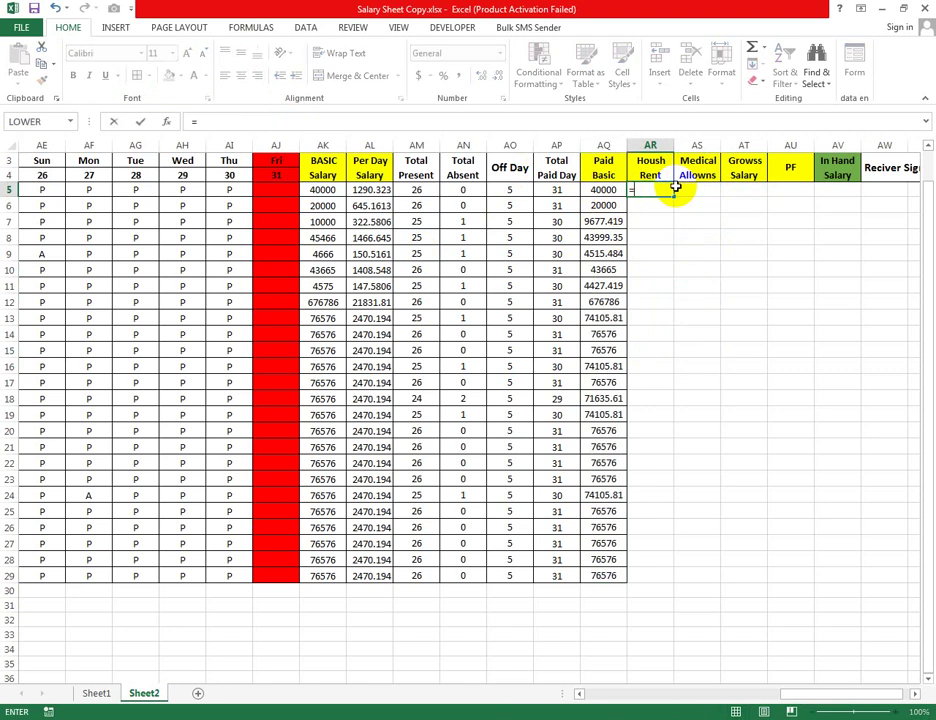
{"action": "left_click", "coordinate": [310, 190]}
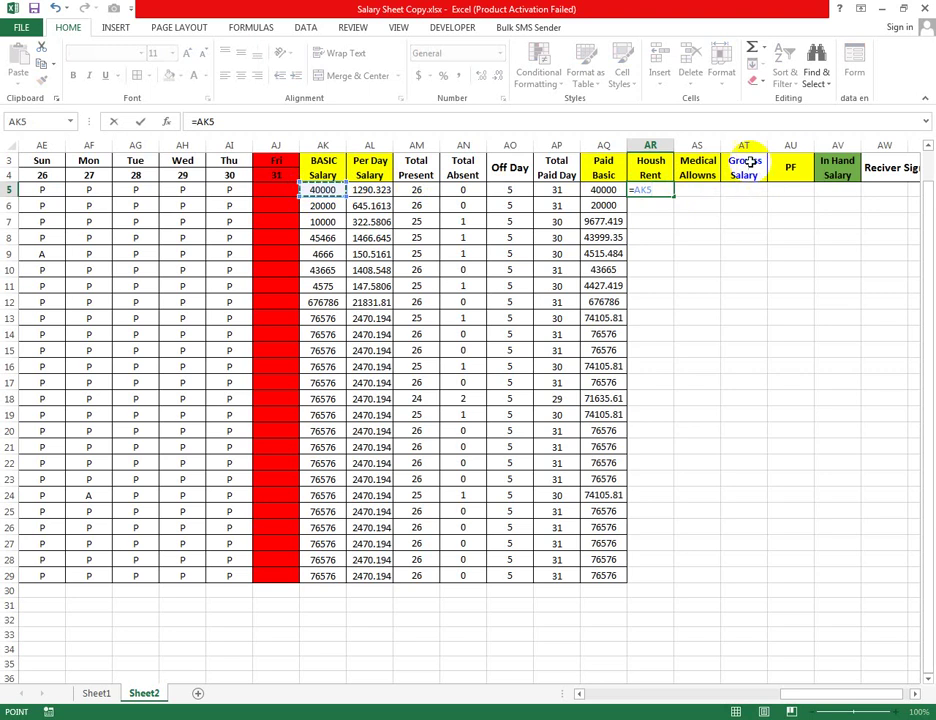
{"action": "type", "text": "*"}
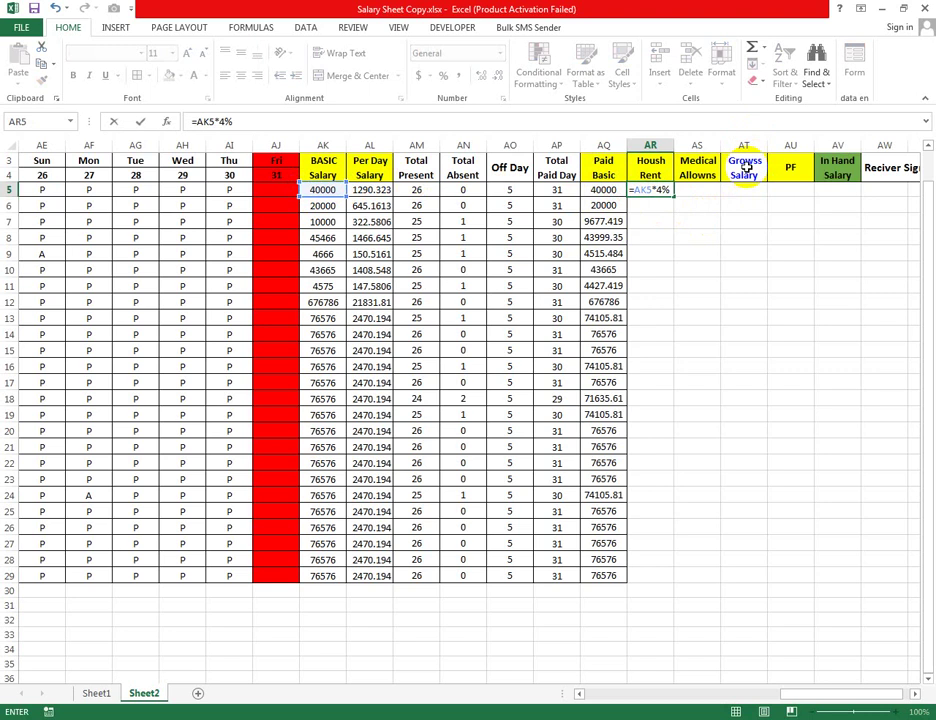
{"action": "key", "text": "Return"}
{"action": "left_click", "coordinate": [659, 190]}
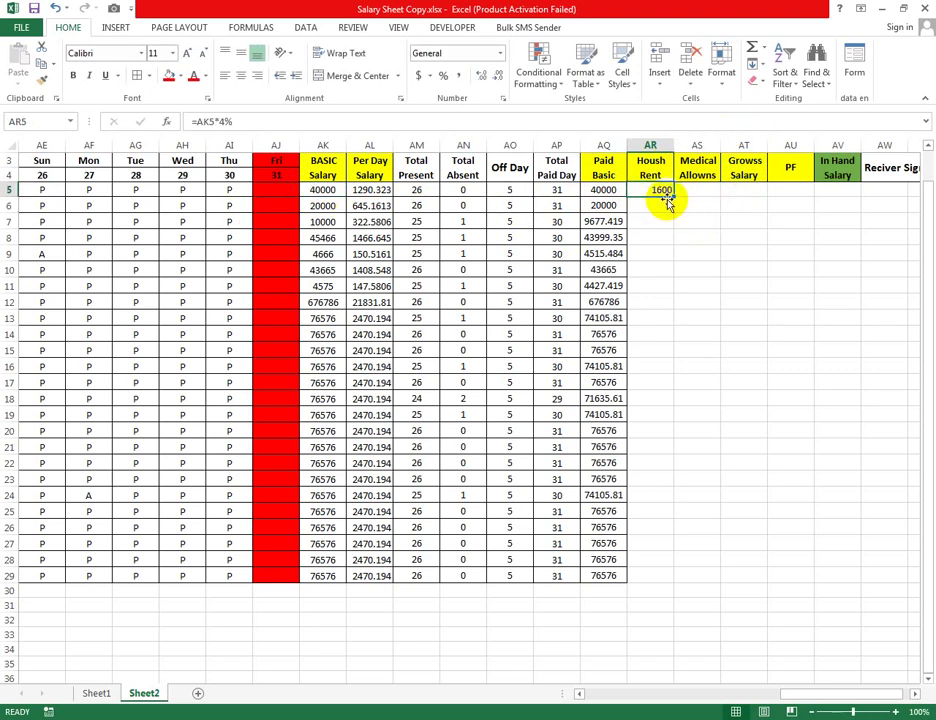
{"action": "left_click_drag", "start_coordinate": [673, 195], "coordinate": [673, 195]}
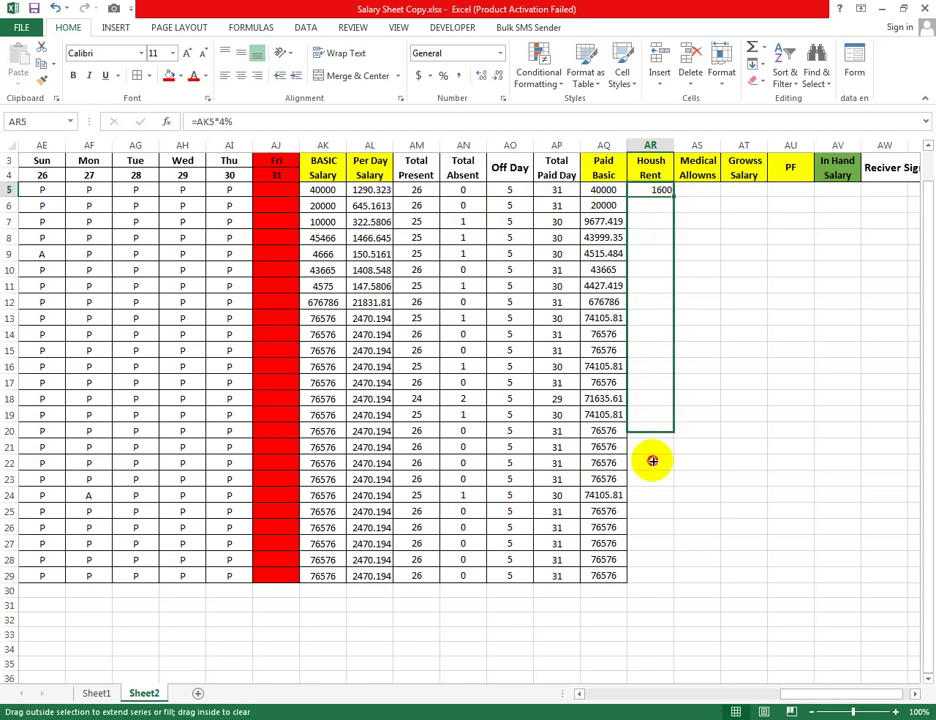
{"action": "left_click_drag", "start_coordinate": [673, 195], "coordinate": [654, 568]}
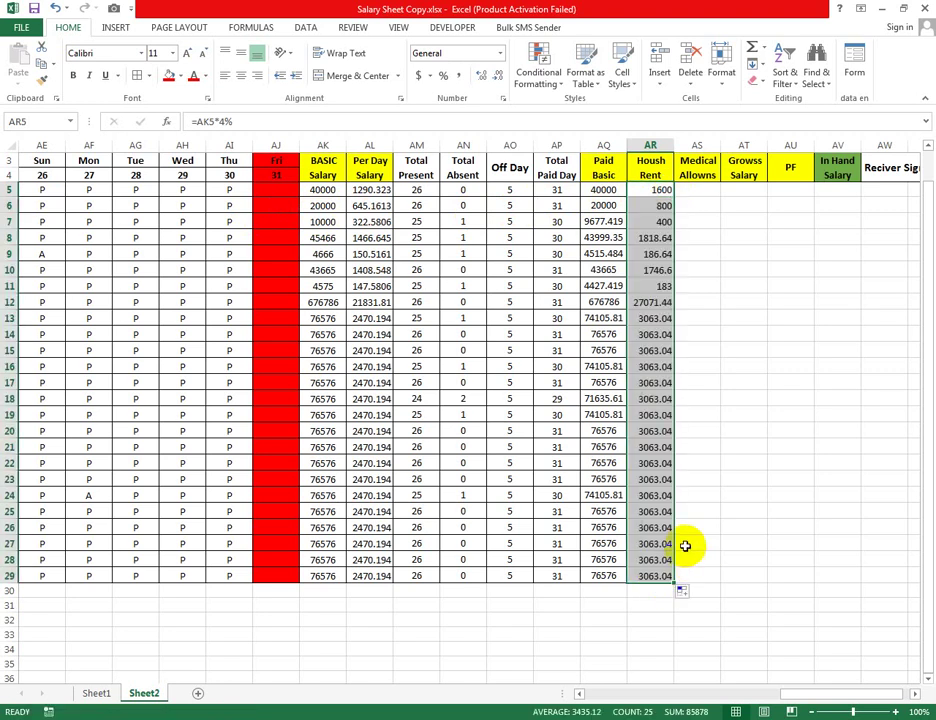
{"action": "left_click", "coordinate": [241, 75]}
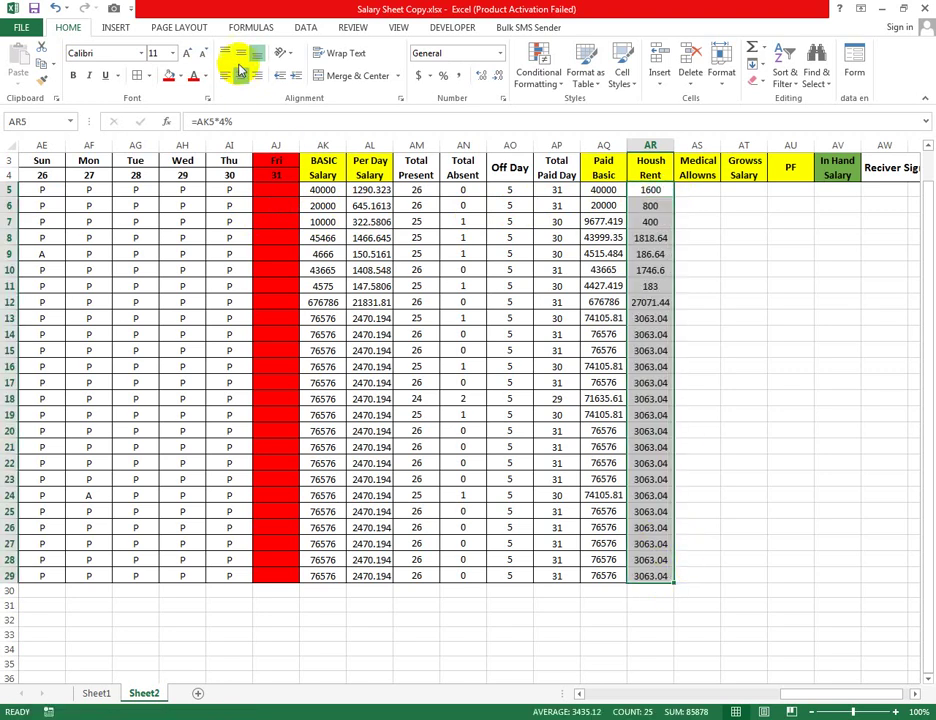
{"action": "left_click", "coordinate": [241, 54]}
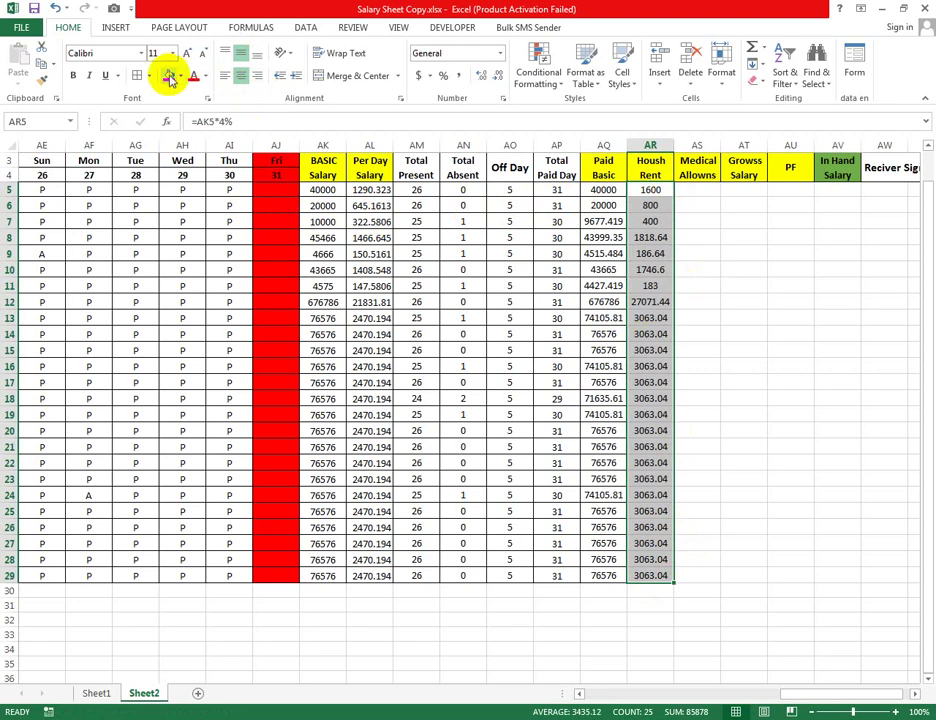
{"action": "left_click_drag", "start_coordinate": [698, 287], "coordinate": [720, 287]}
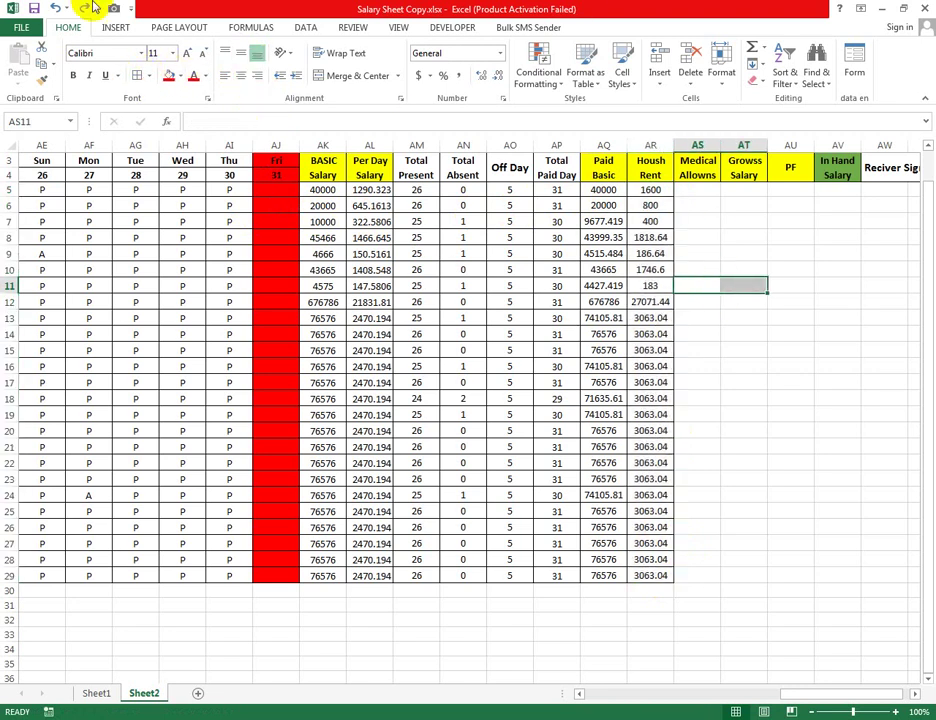
{"action": "left_click", "coordinate": [706, 192]}
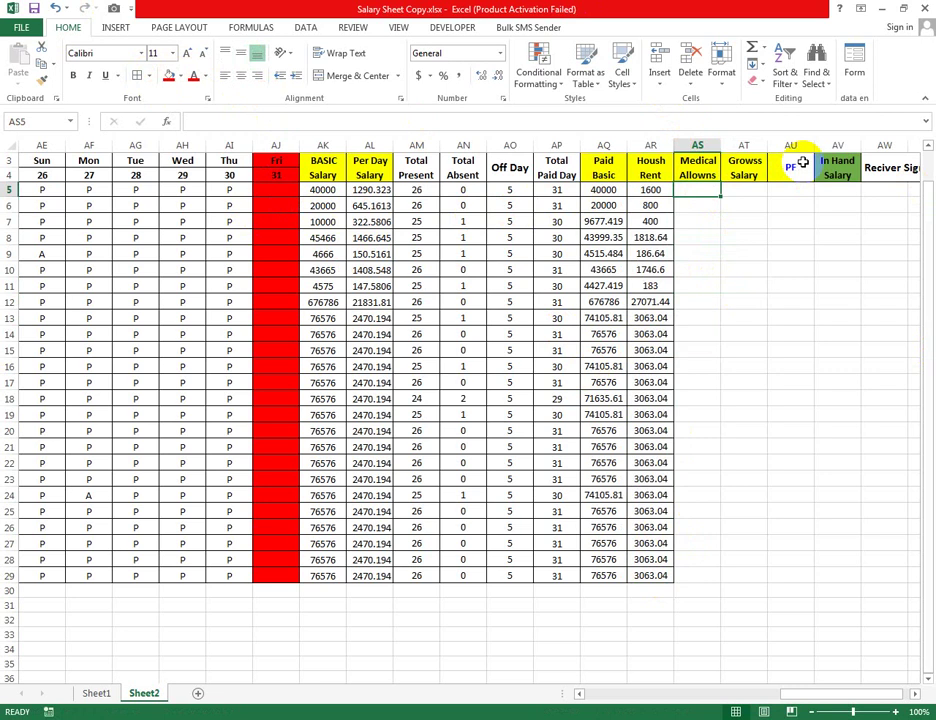
{"action": "type", "text": "="}
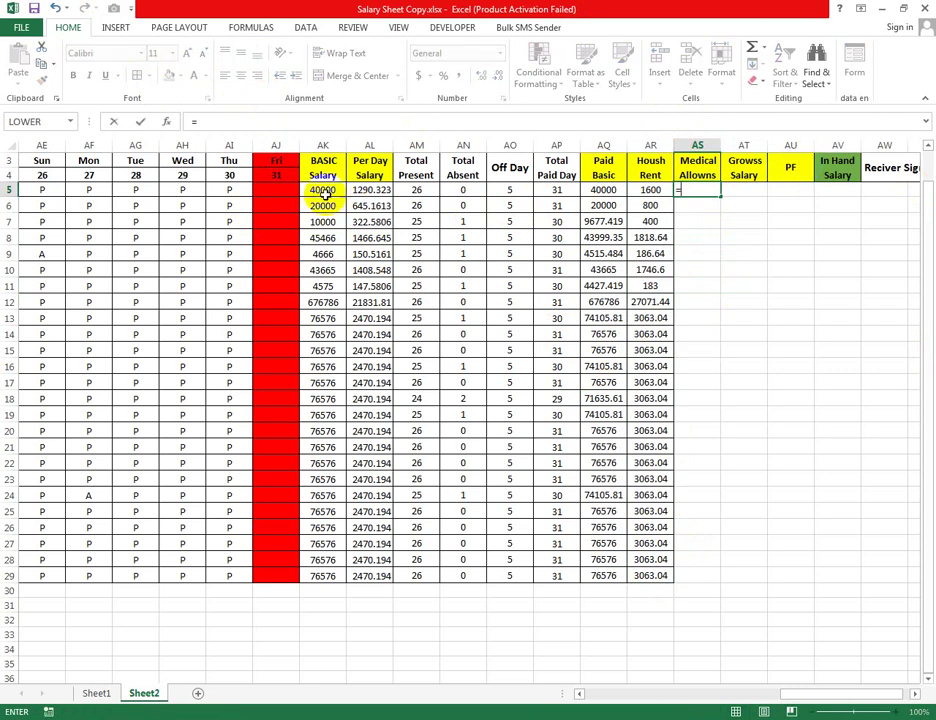
{"action": "left_click", "coordinate": [325, 190]}
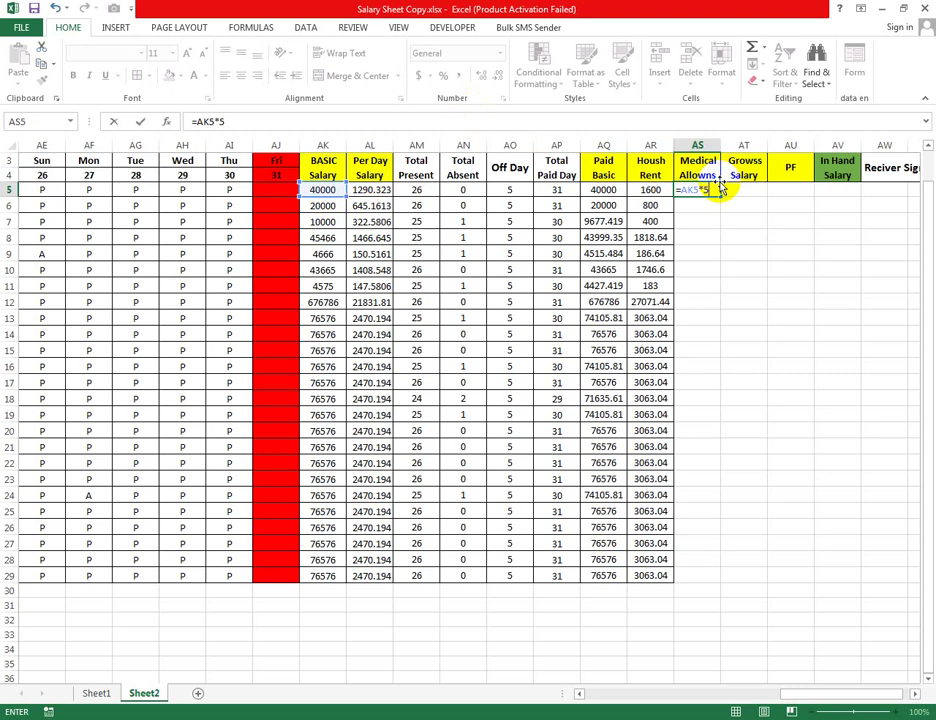
{"action": "key", "text": "Return"}
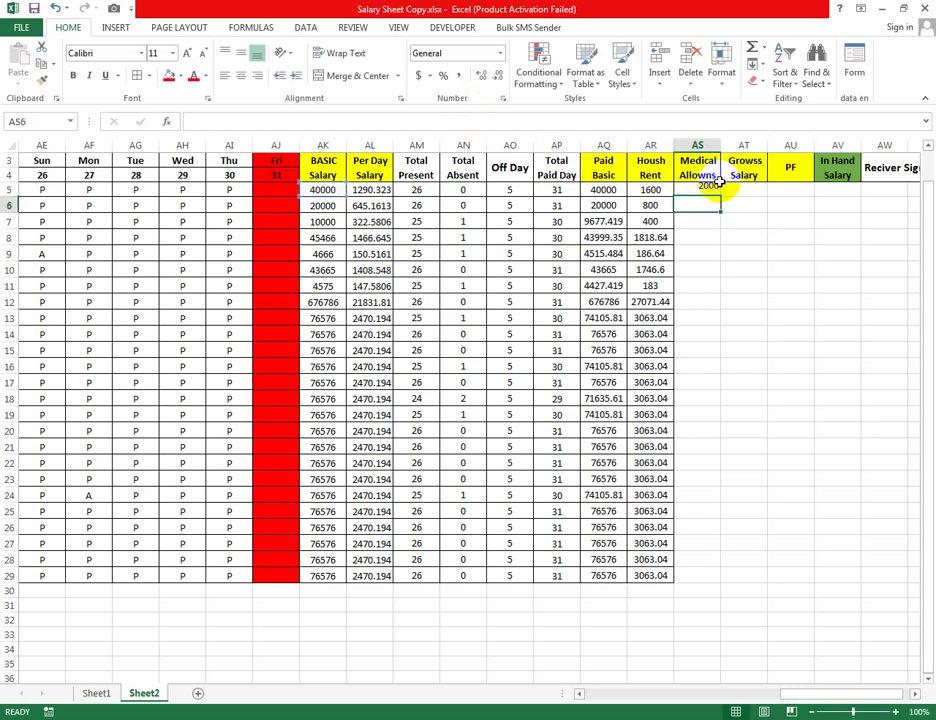
{"action": "left_click", "coordinate": [705, 190]}
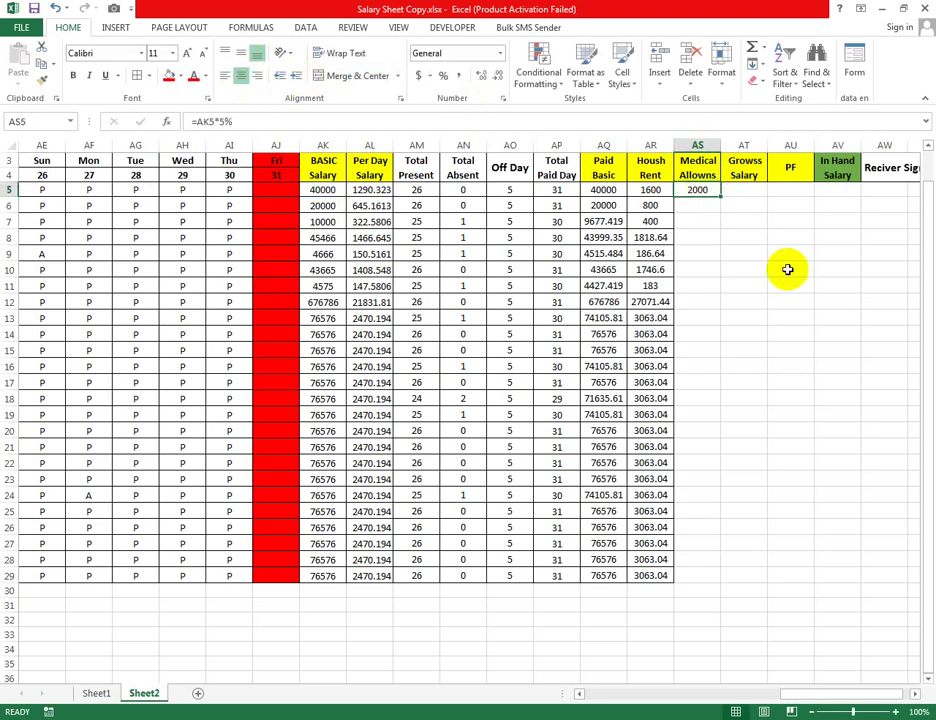
{"action": "left_click", "coordinate": [742, 234]}
{"action": "left_click", "coordinate": [712, 191]}
{"action": "left_click_drag", "start_coordinate": [722, 196], "coordinate": [712, 575]}
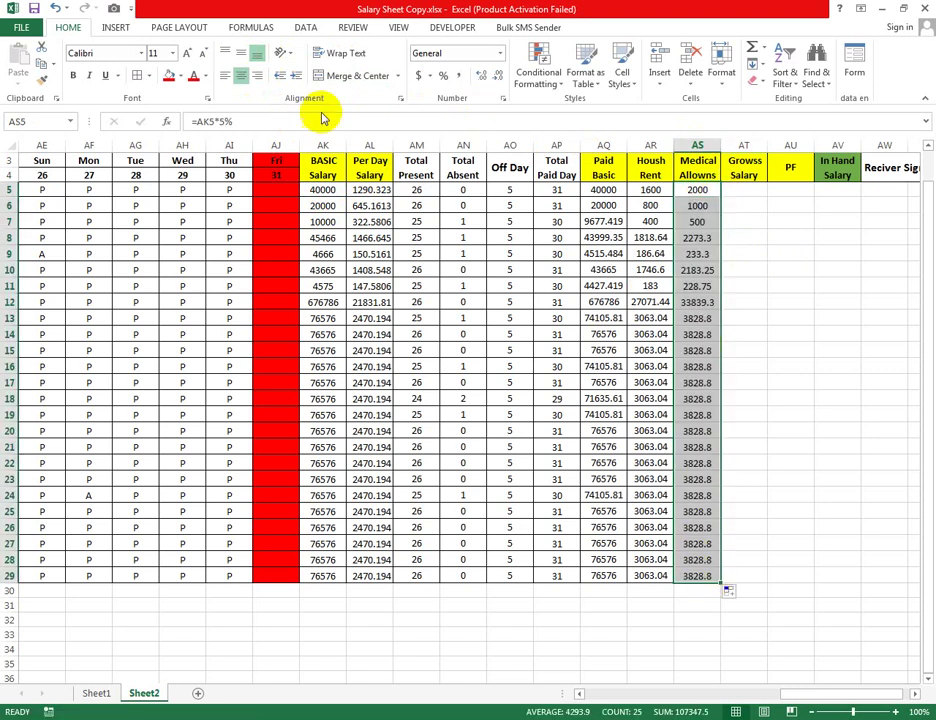
{"action": "left_click", "coordinate": [242, 54]}
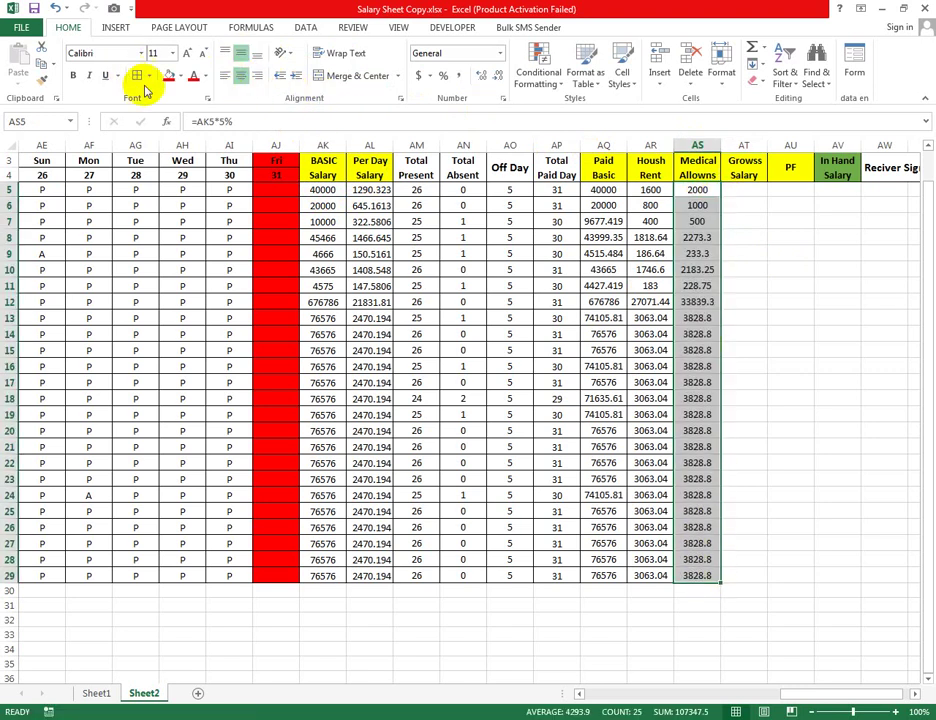
{"action": "left_click", "coordinate": [828, 219]}
{"action": "left_click", "coordinate": [751, 191]}
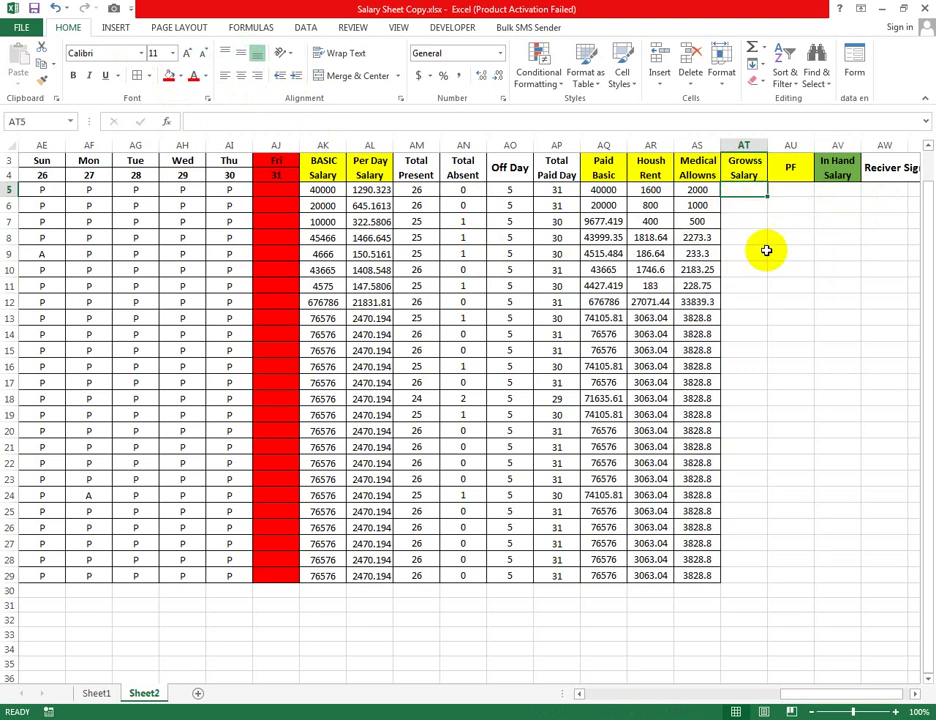
{"action": "left_click_drag", "start_coordinate": [836, 691], "coordinate": [848, 690]}
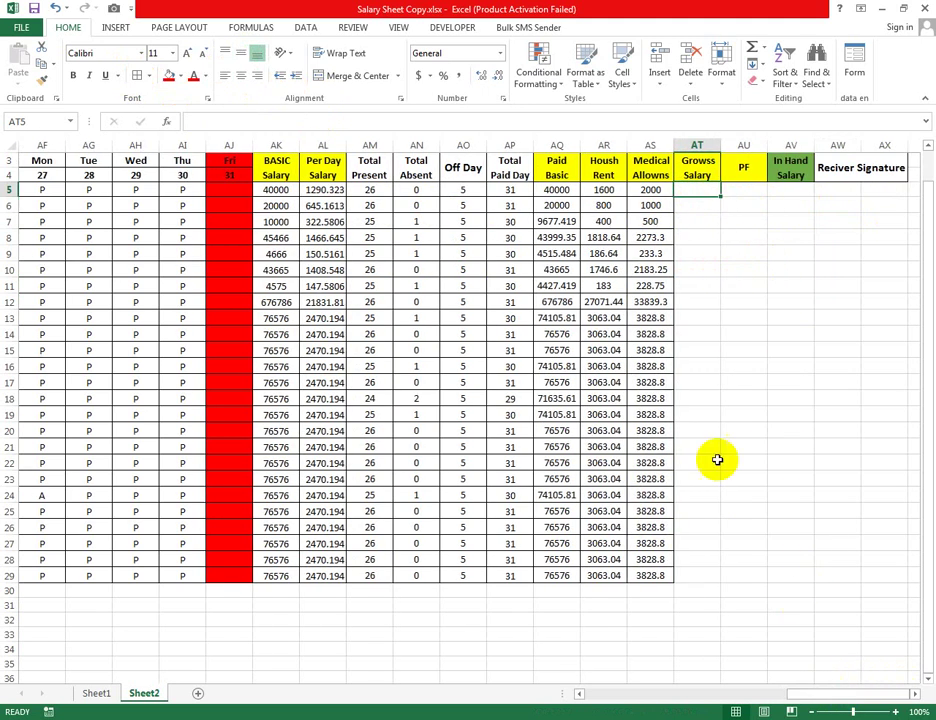
{"action": "type", "text": "="}
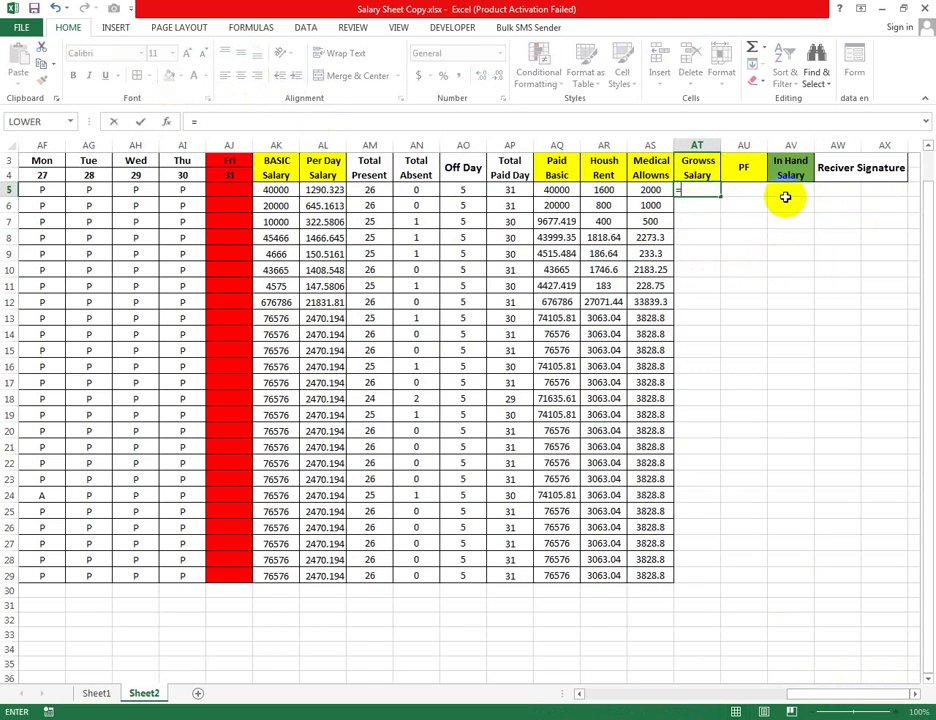
{"action": "left_click", "coordinate": [565, 190]}
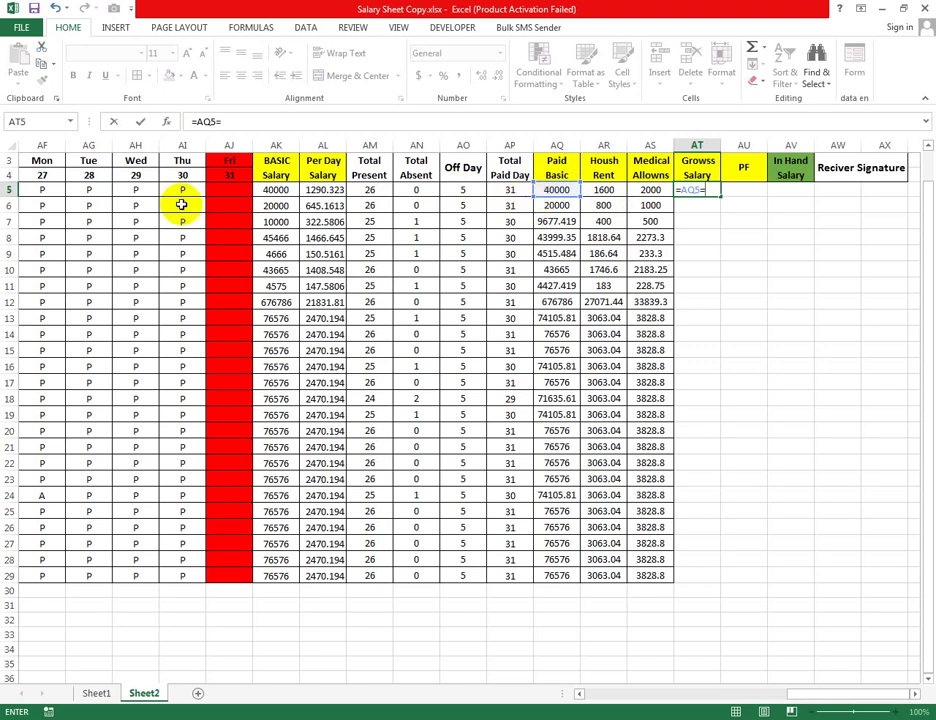
{"action": "left_click", "coordinate": [230, 238]}
{"action": "type", "text": "+"}
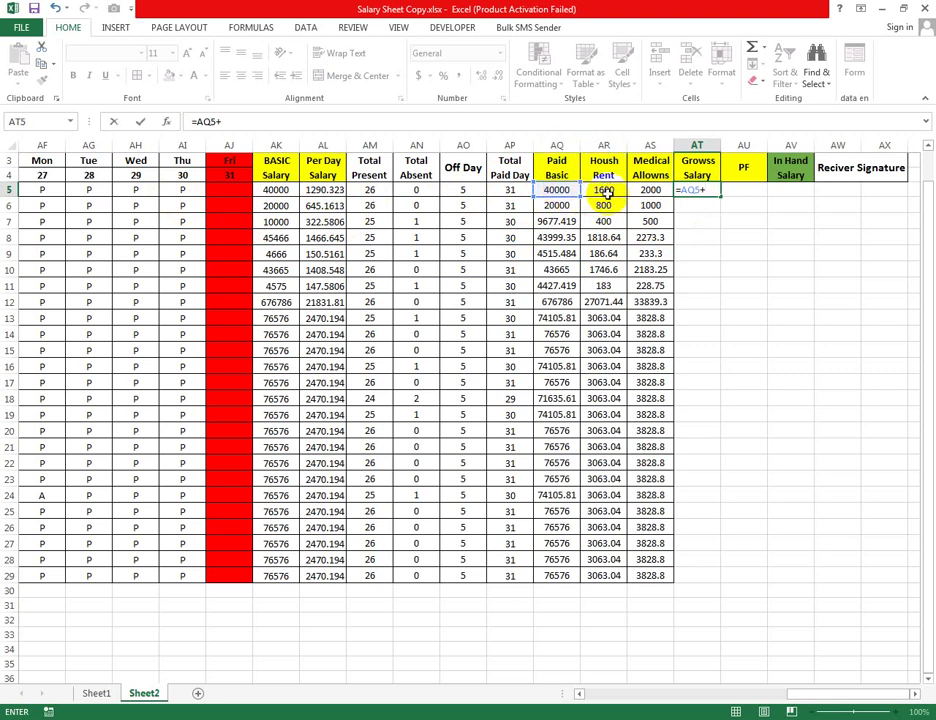
{"action": "left_click", "coordinate": [605, 191]}
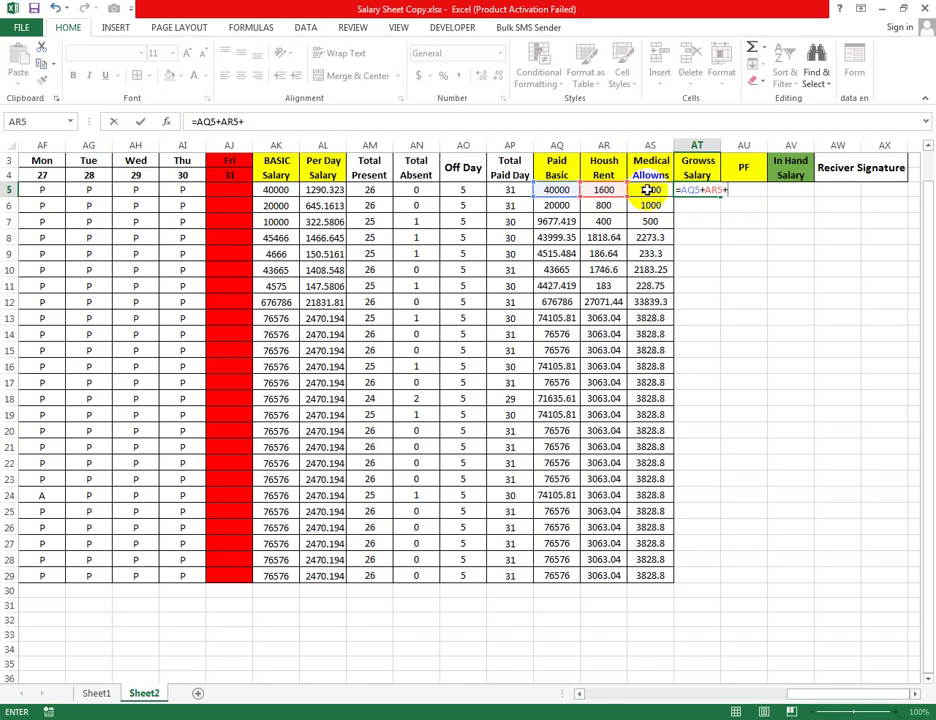
{"action": "left_click", "coordinate": [650, 191]}
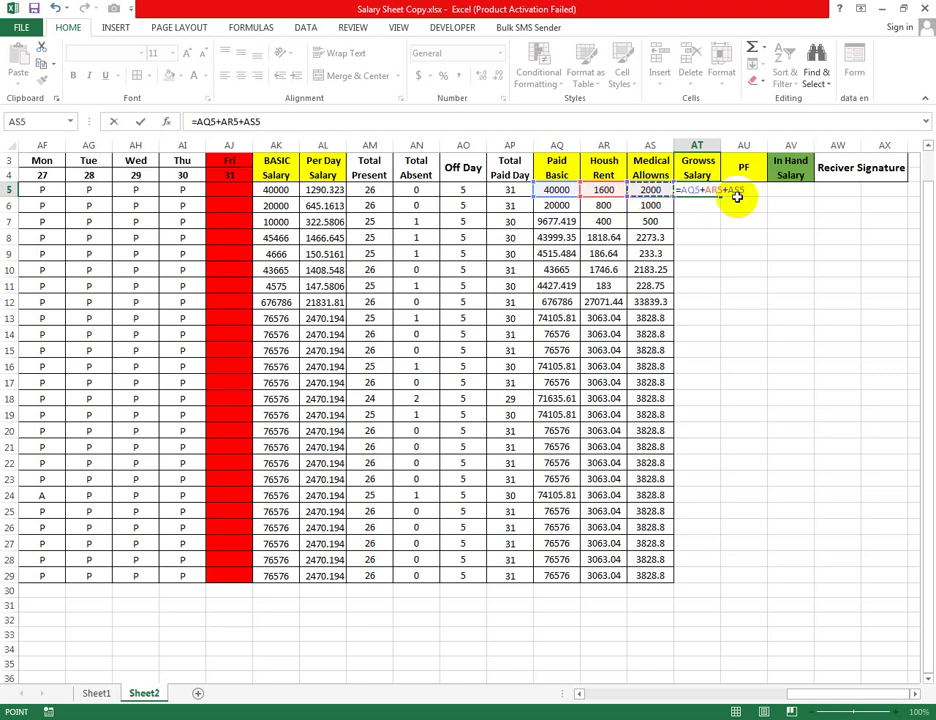
{"action": "key", "text": "ctrl+Return"}
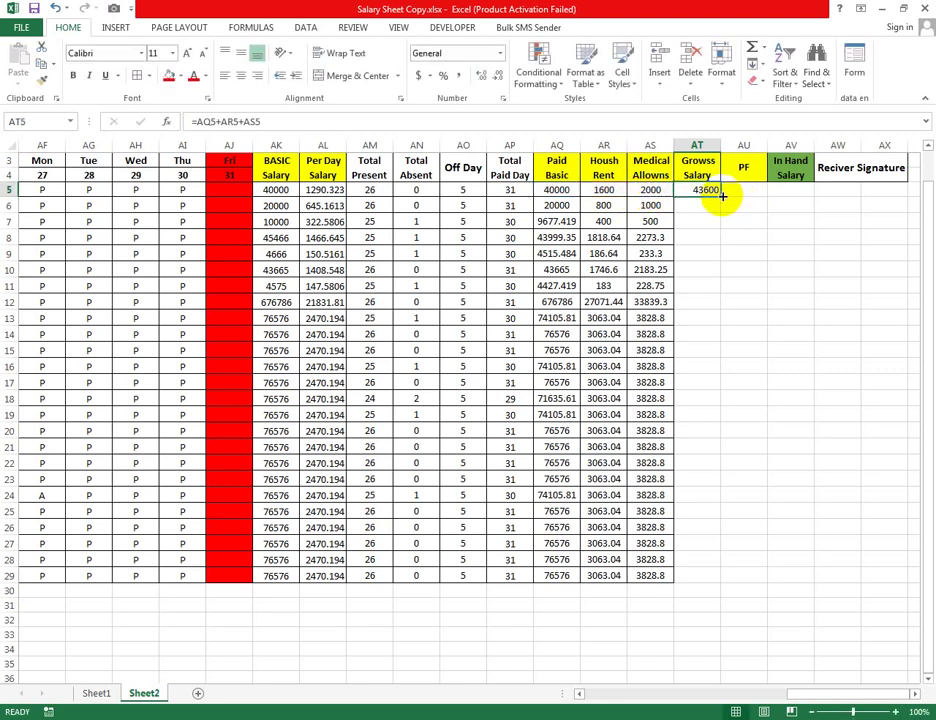
{"action": "left_click_drag", "start_coordinate": [720, 197], "coordinate": [706, 568]}
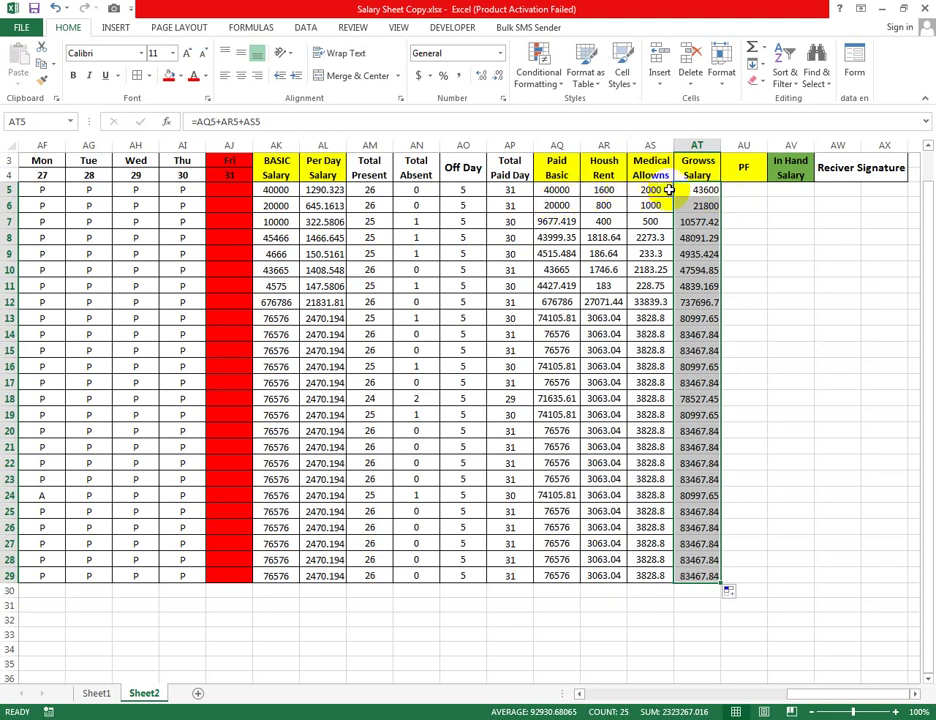
{"action": "mouse_move", "coordinate": [697, 190]}
{"action": "left_mouse_down"}
{"action": "mouse_move", "coordinate": [723, 553]}
{"action": "mouse_move", "coordinate": [712, 578]}
{"action": "left_mouse_up"}
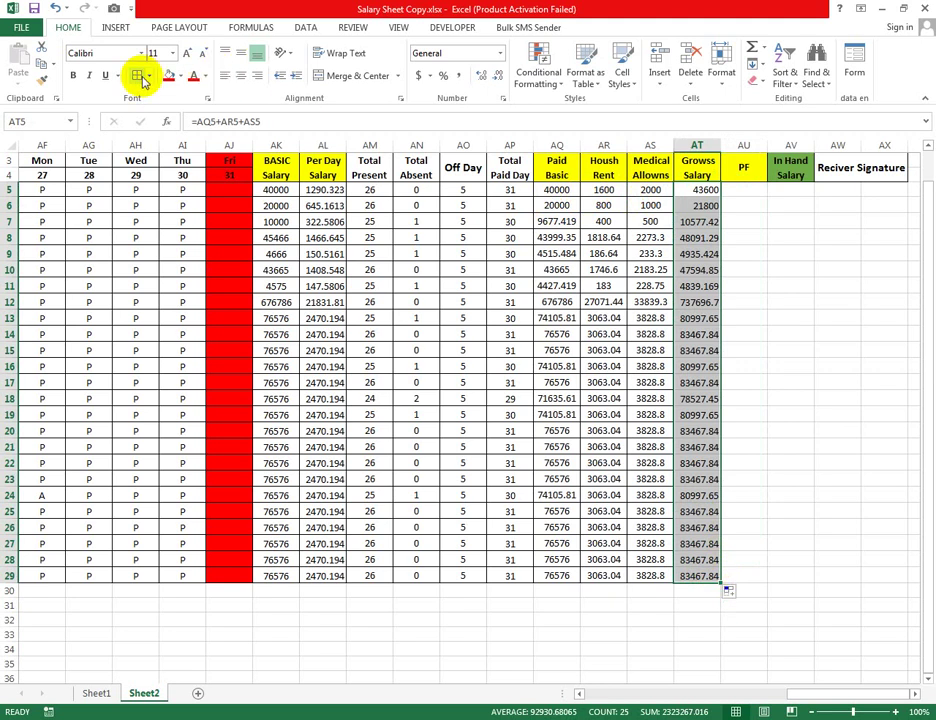
{"action": "left_click", "coordinate": [850, 298]}
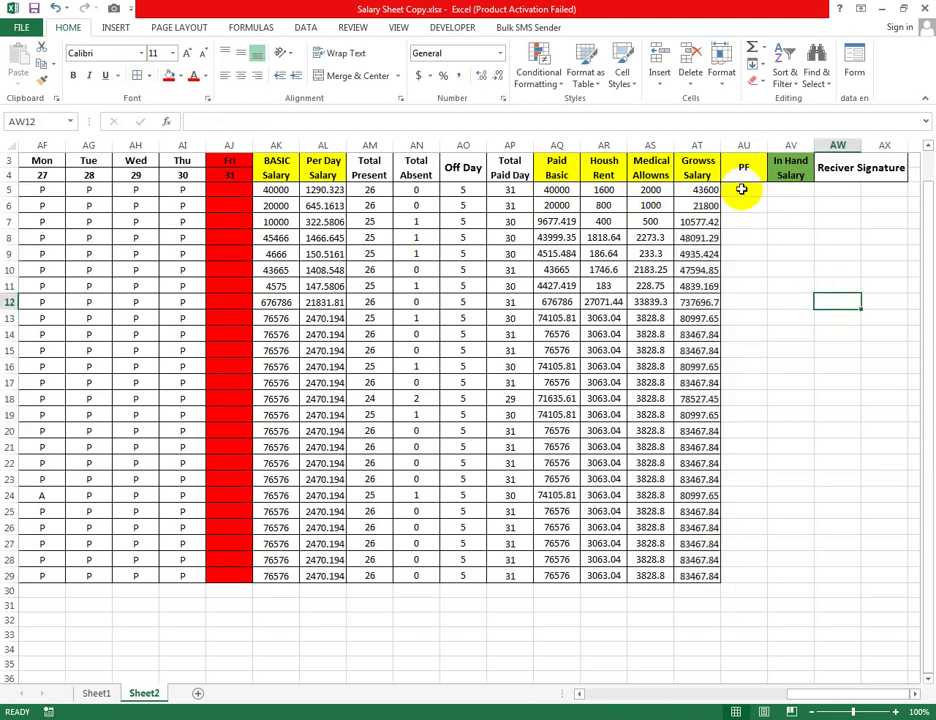
{"action": "left_click", "coordinate": [741, 189]}
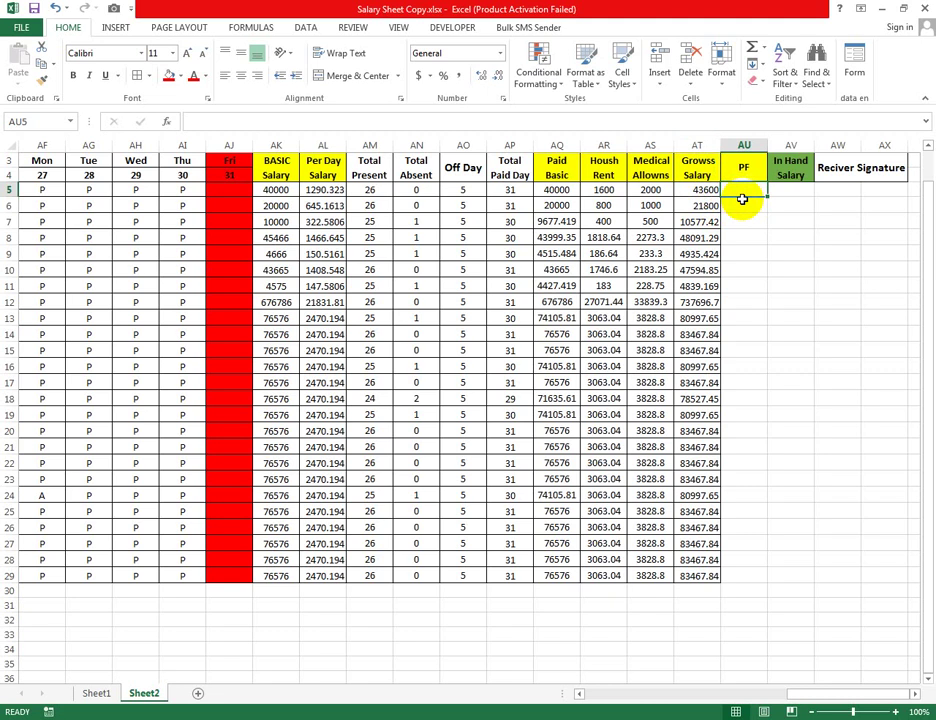
{"action": "type", "text": "="}
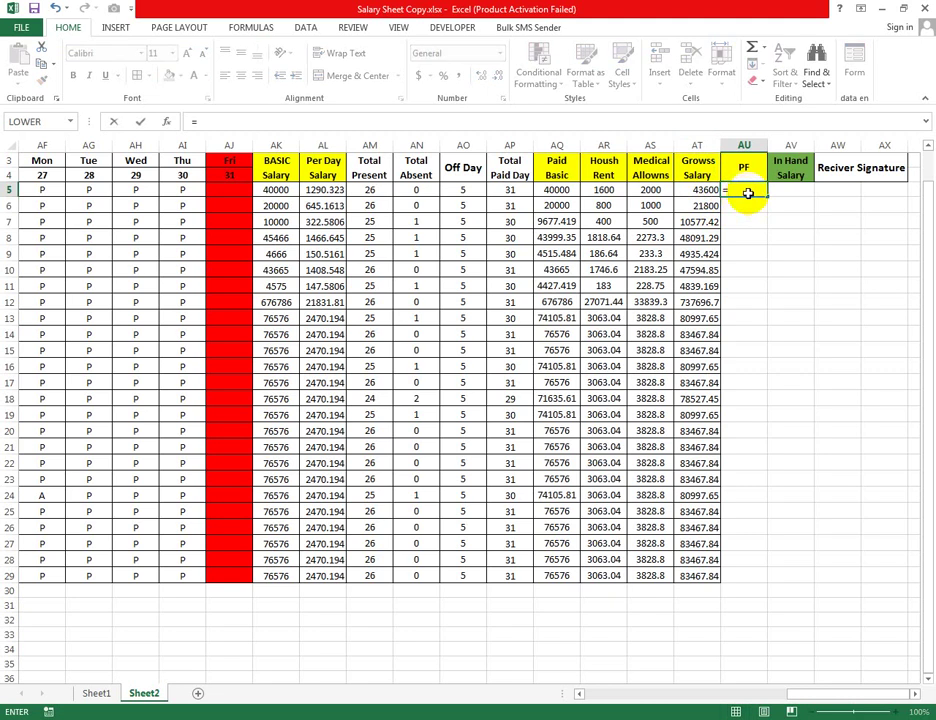
{"action": "left_click", "coordinate": [697, 190]}
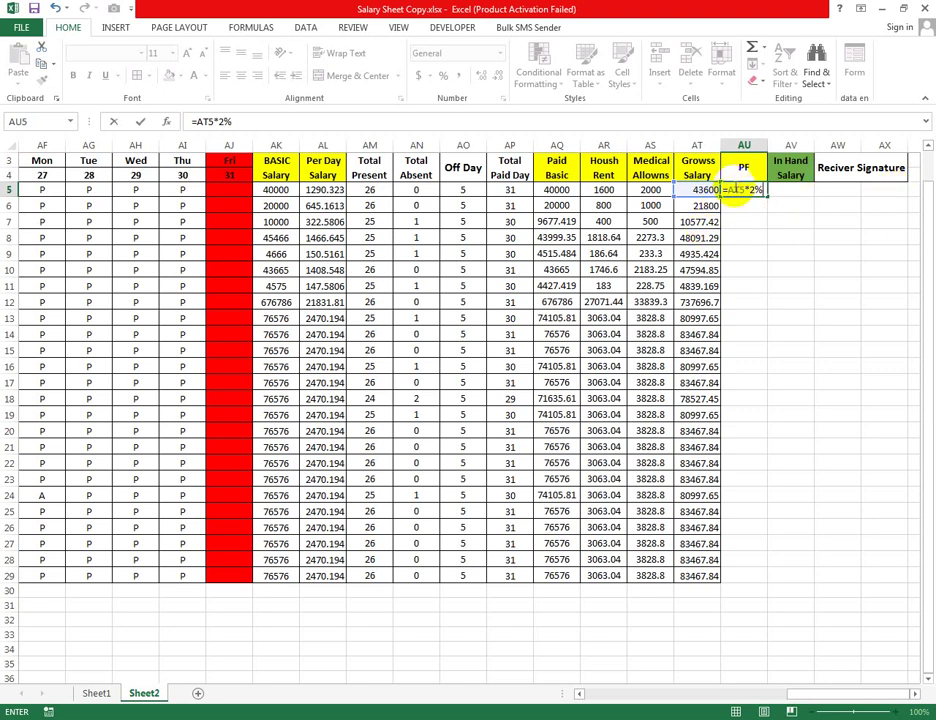
{"action": "key", "text": "Return"}
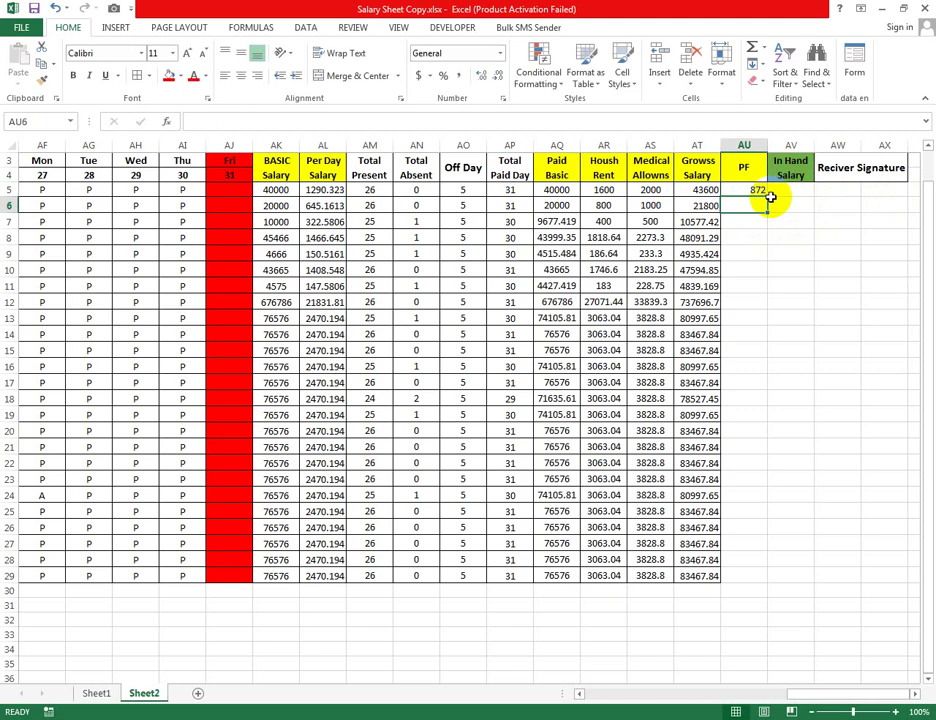
{"action": "left_click", "coordinate": [754, 190]}
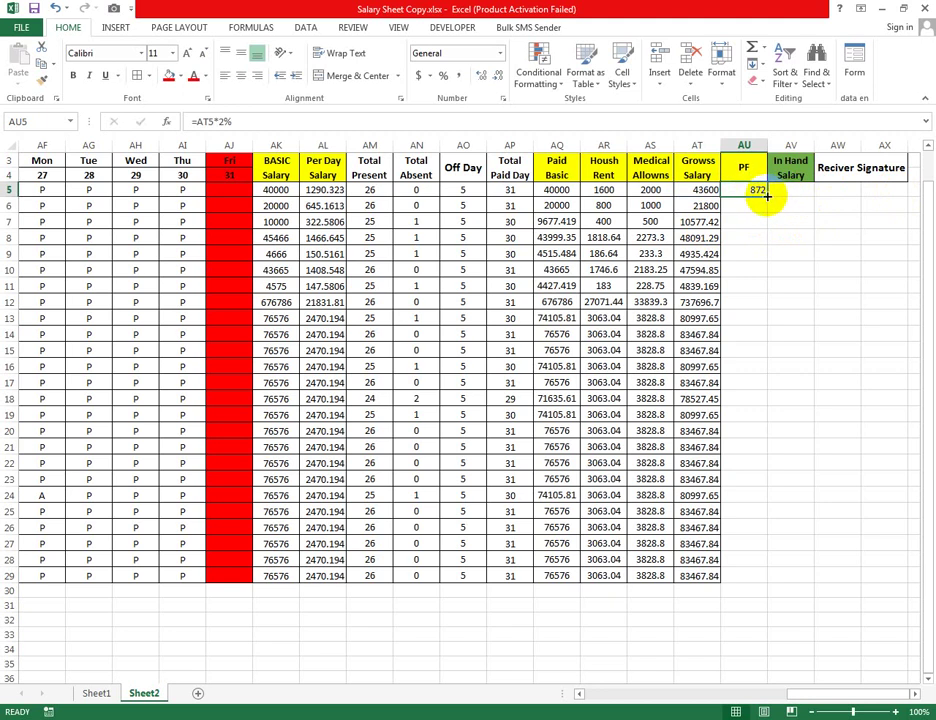
{"action": "left_click_drag", "start_coordinate": [767, 196], "coordinate": [750, 575]}
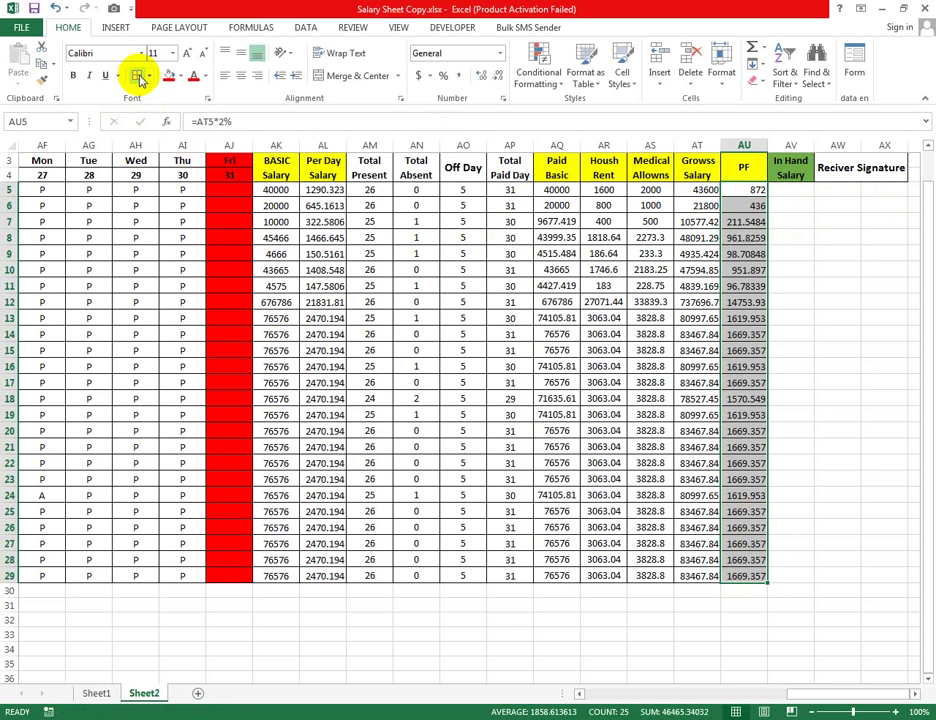
{"action": "left_click", "coordinate": [241, 75]}
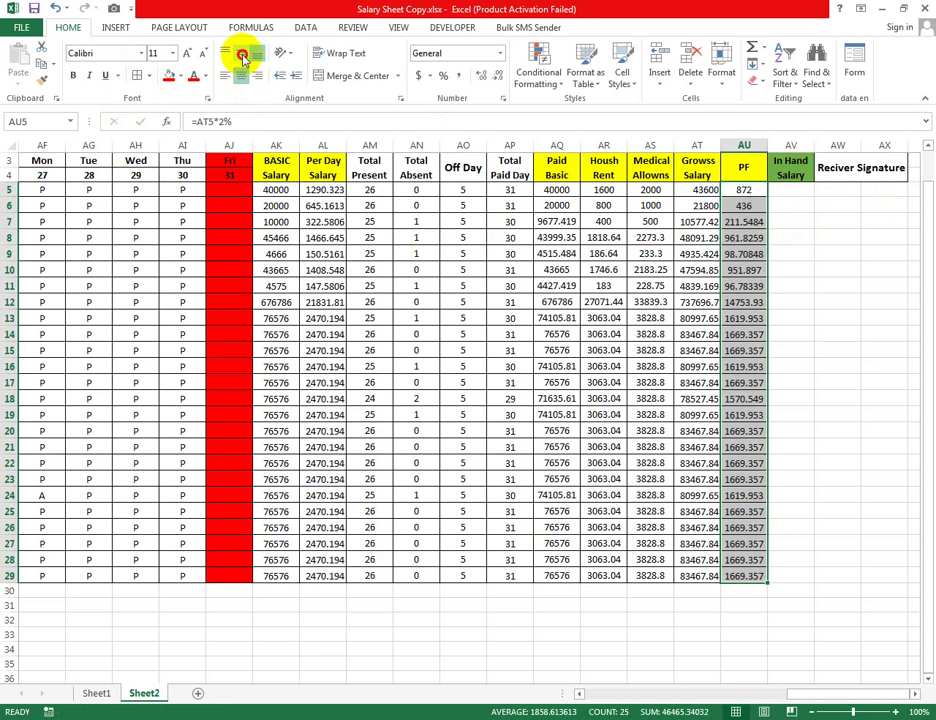
{"action": "left_click", "coordinate": [841, 279]}
{"action": "left_click", "coordinate": [784, 193]}
{"action": "scroll", "coordinate": [795, 215], "scroll_direction": "up", "scroll_amount": 1}
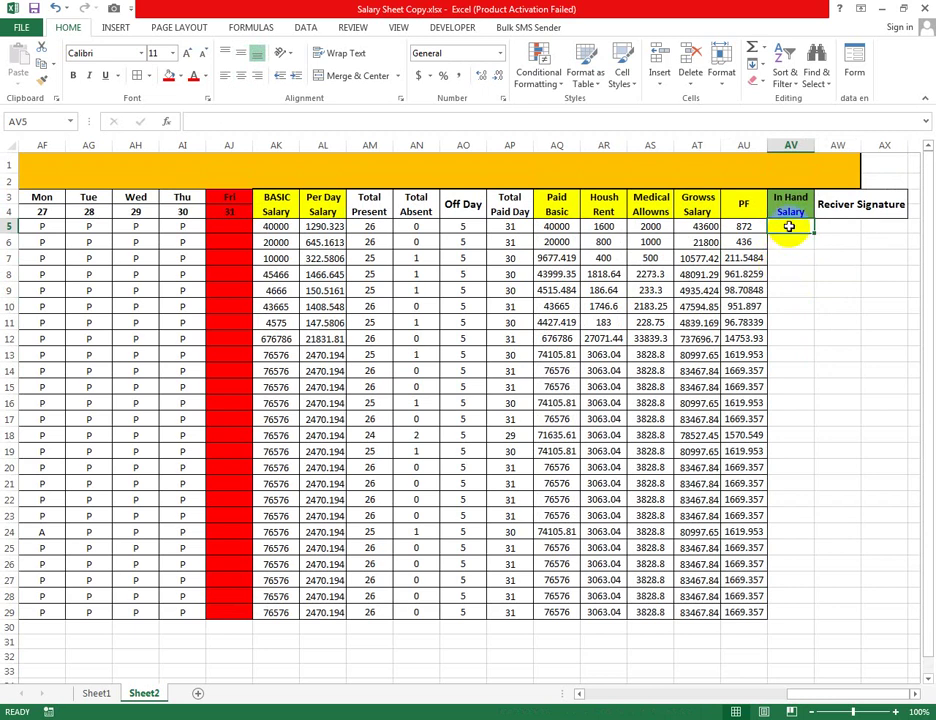
{"action": "left_click", "coordinate": [697, 204]}
{"action": "left_click", "coordinate": [792, 224]}
{"action": "type", "text": "="}
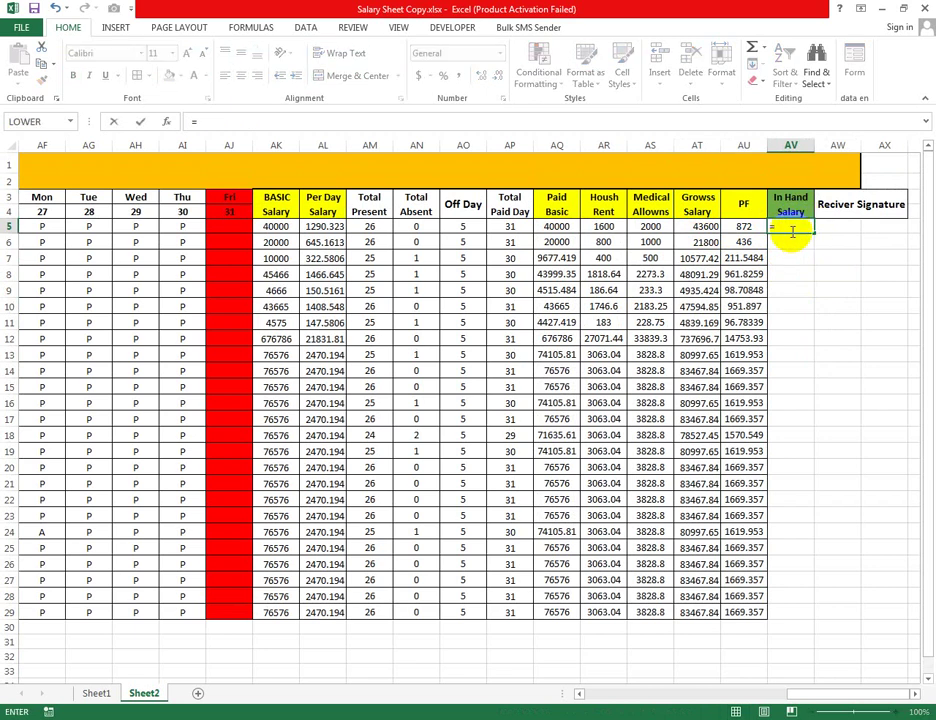
{"action": "left_click", "coordinate": [705, 226]}
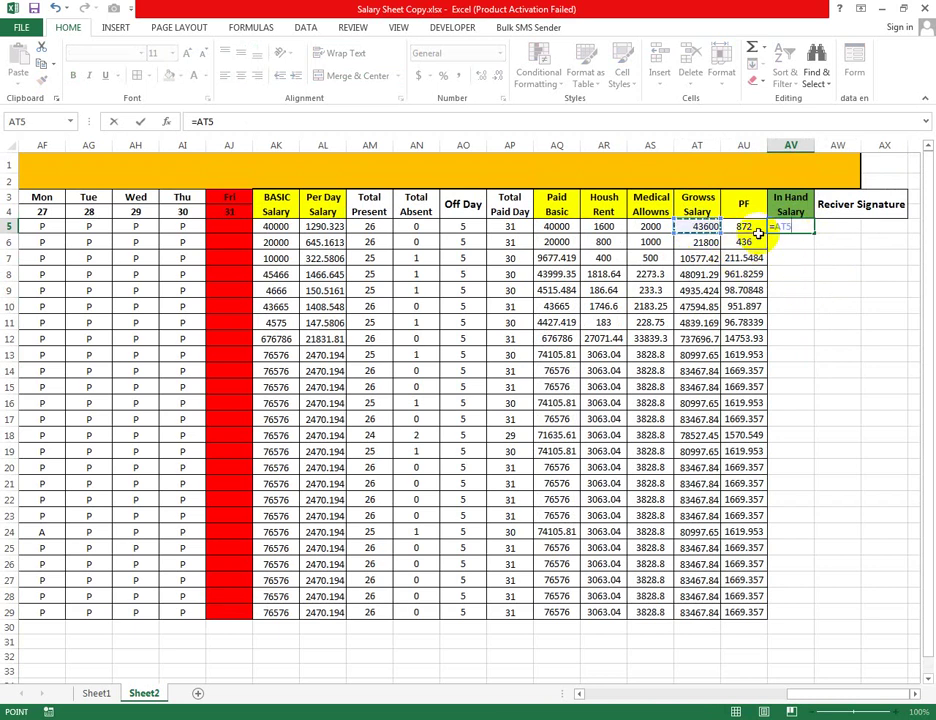
{"action": "type", "text": "-"}
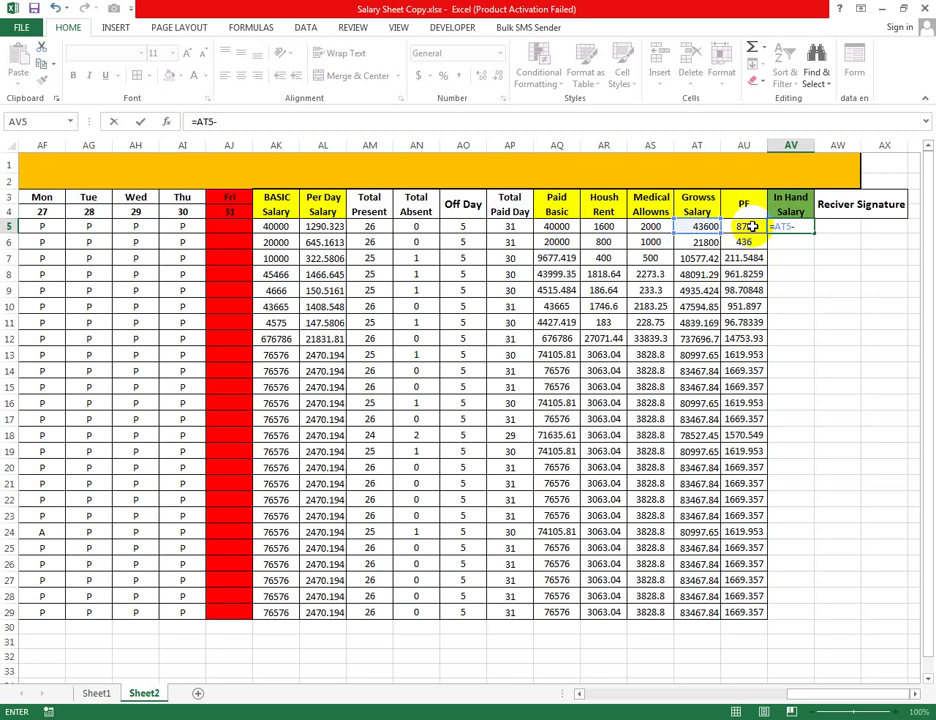
{"action": "left_click", "coordinate": [752, 226]}
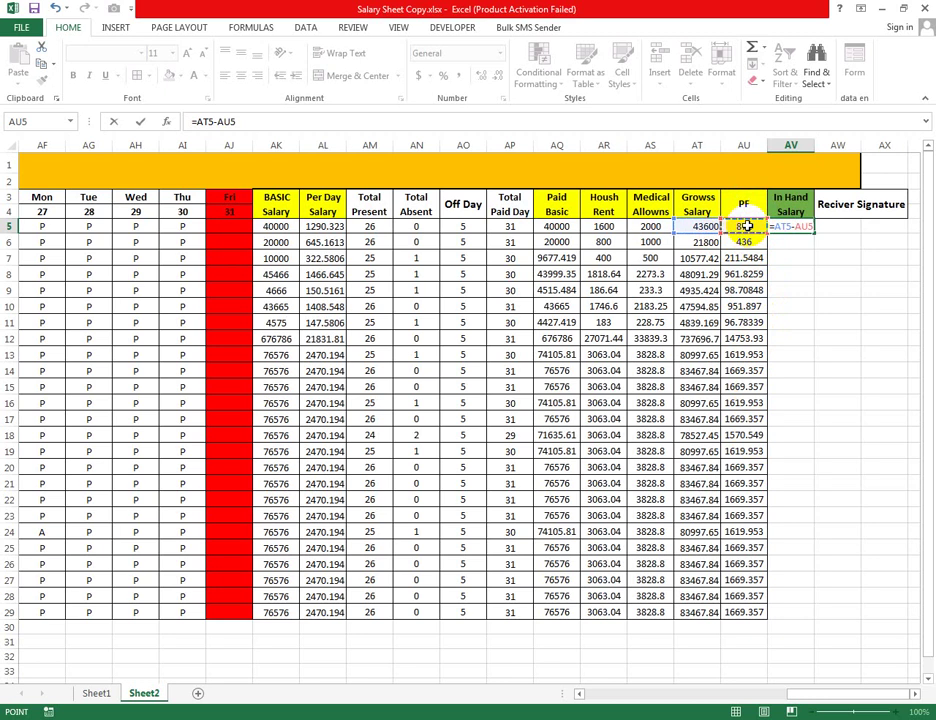
{"action": "key", "text": "ctrl+Return"}
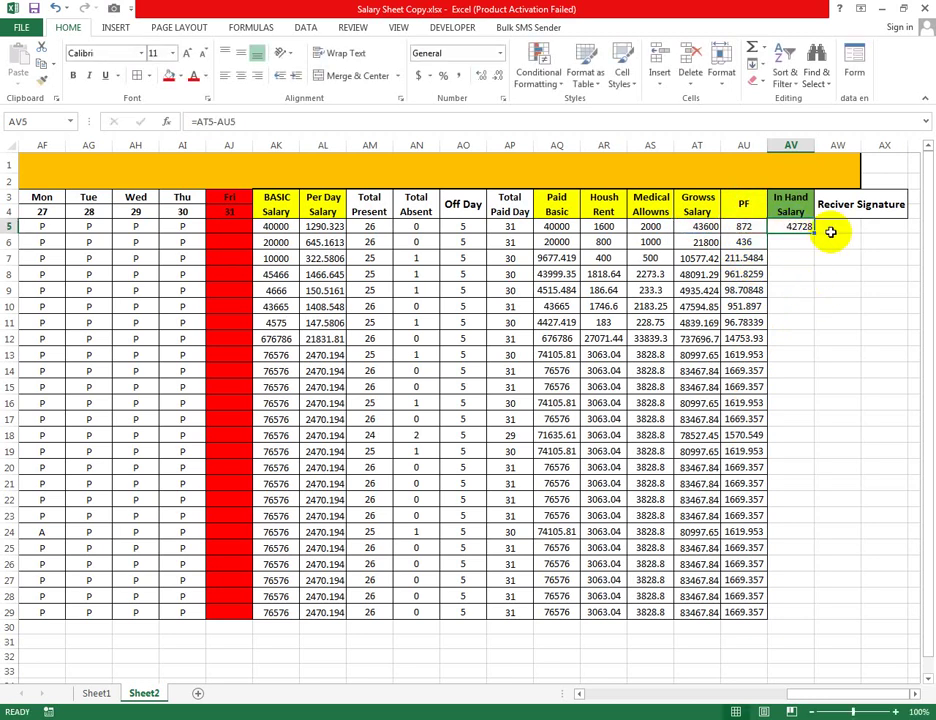
{"action": "left_click_drag", "start_coordinate": [813, 233], "coordinate": [790, 599]}
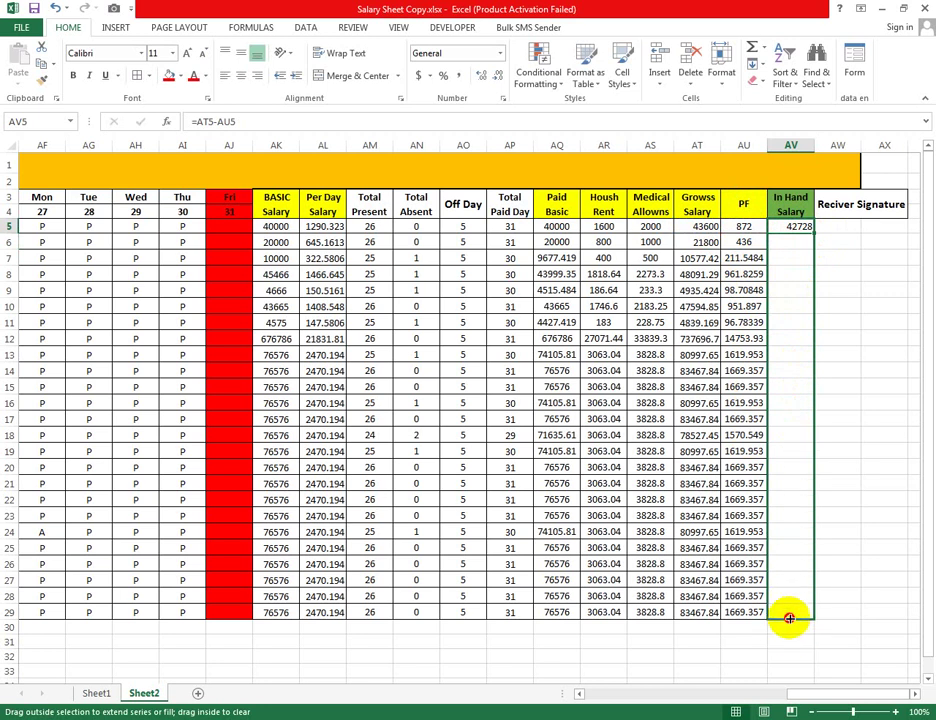
{"action": "left_click_drag", "start_coordinate": [790, 599], "coordinate": [790, 612]}
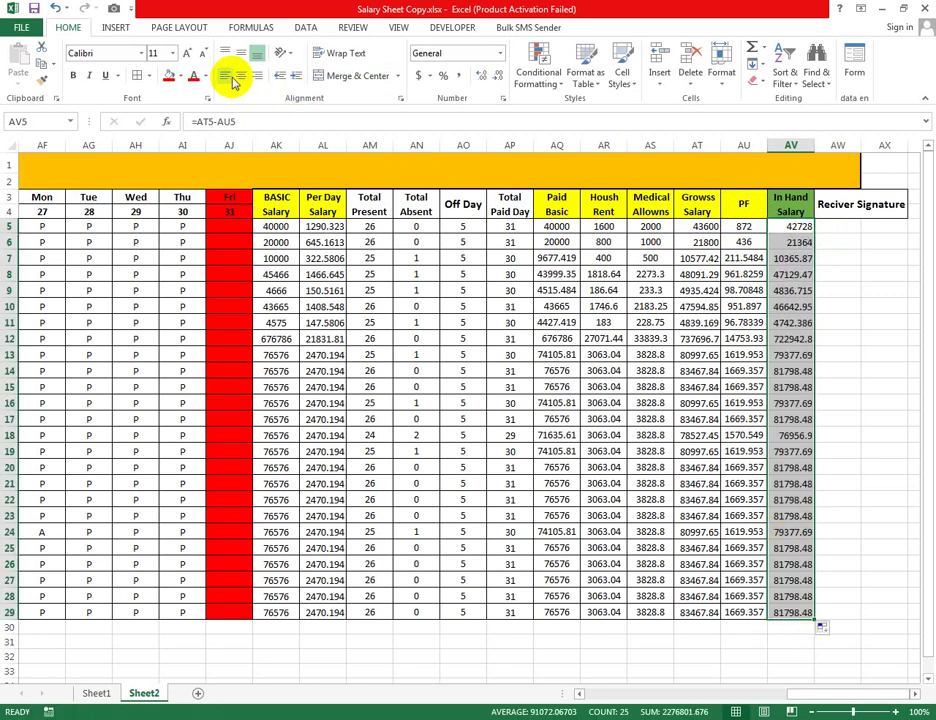
{"action": "left_click", "coordinate": [241, 76]}
{"action": "left_click", "coordinate": [241, 54]}
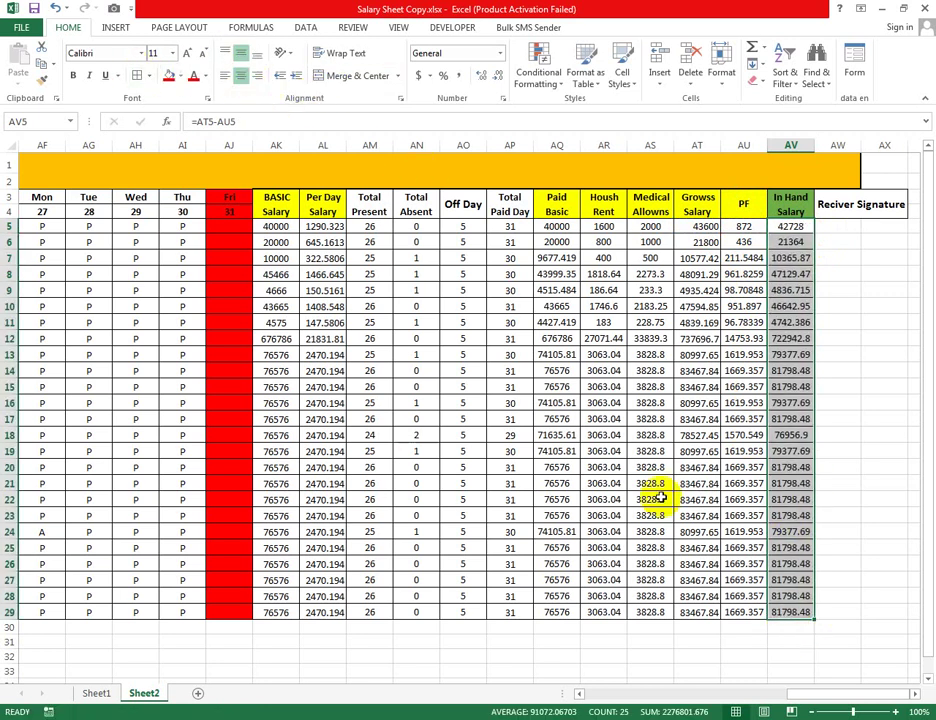
{"action": "left_click", "coordinate": [838, 548]}
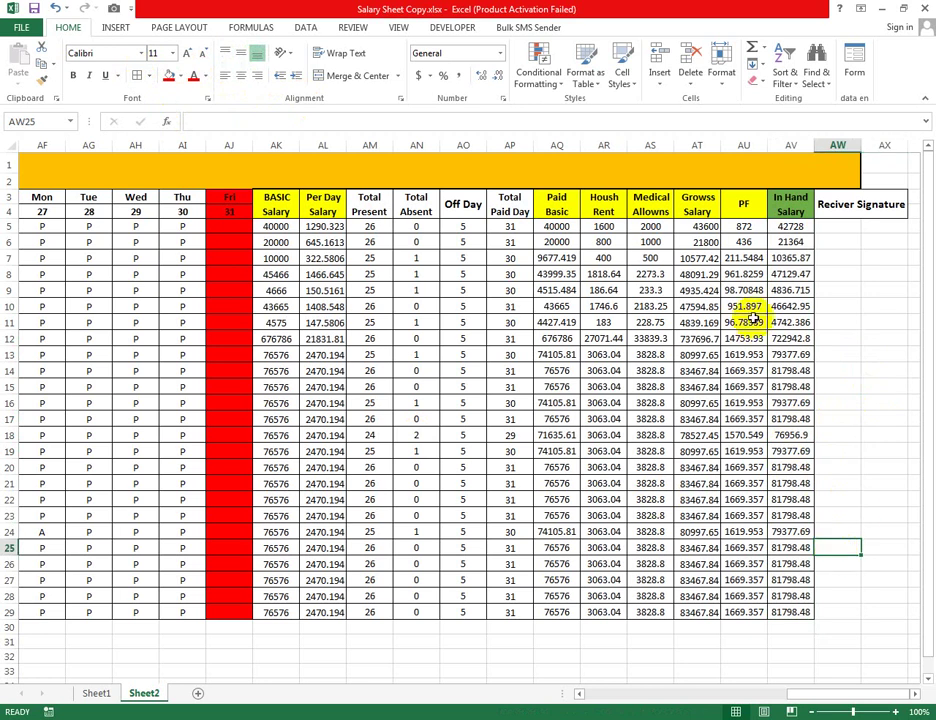
{"action": "left_click", "coordinate": [824, 370]}
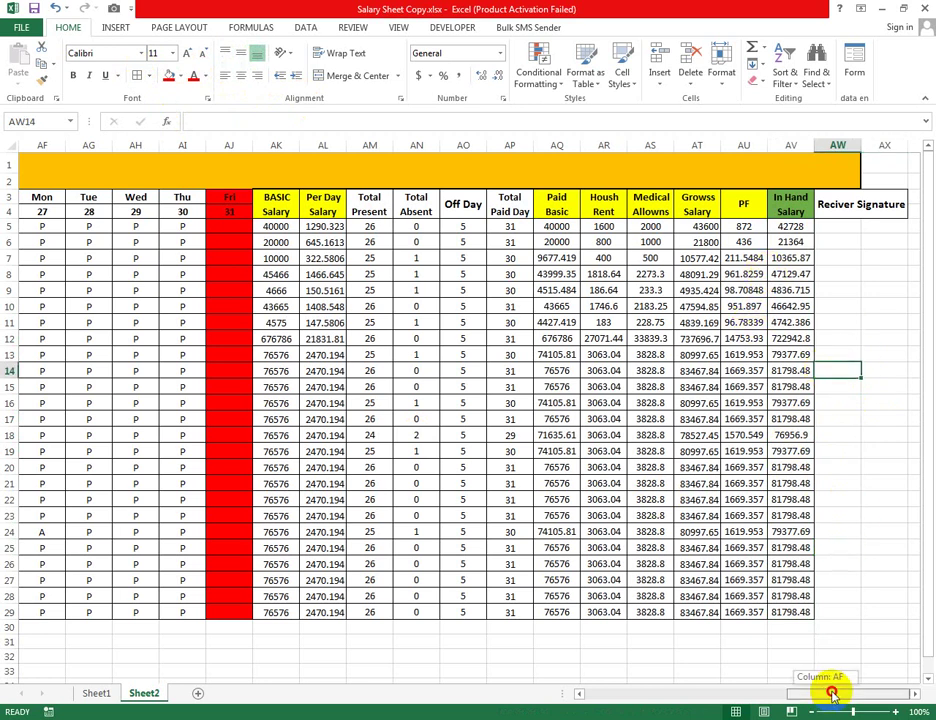
{"action": "left_click_drag", "start_coordinate": [838, 228], "coordinate": [883, 228]}
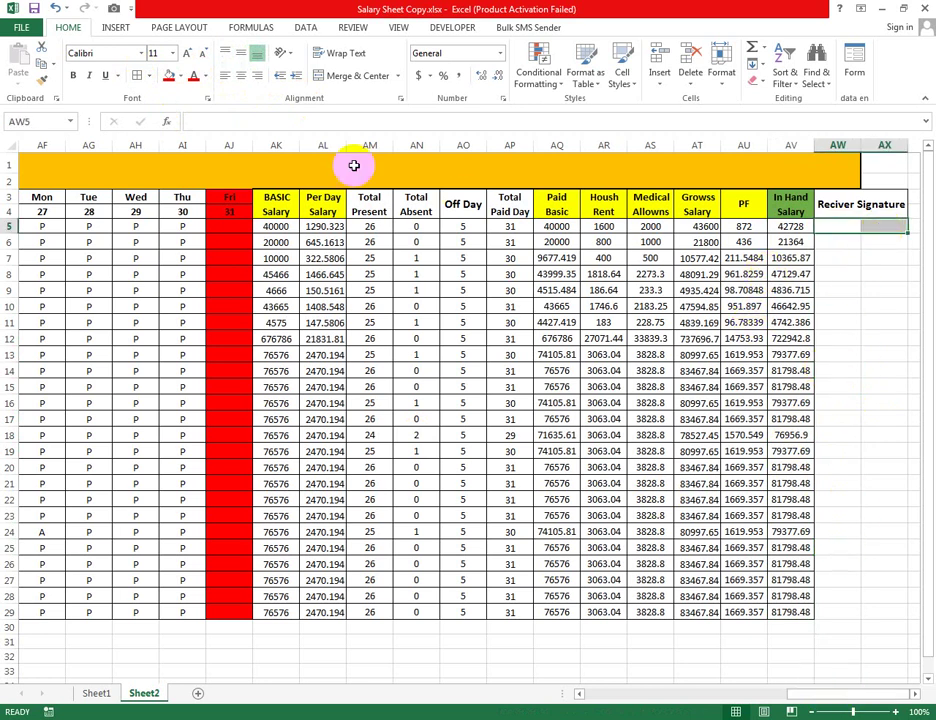
{"action": "left_click", "coordinate": [352, 76]}
{"action": "left_click", "coordinate": [858, 207]}
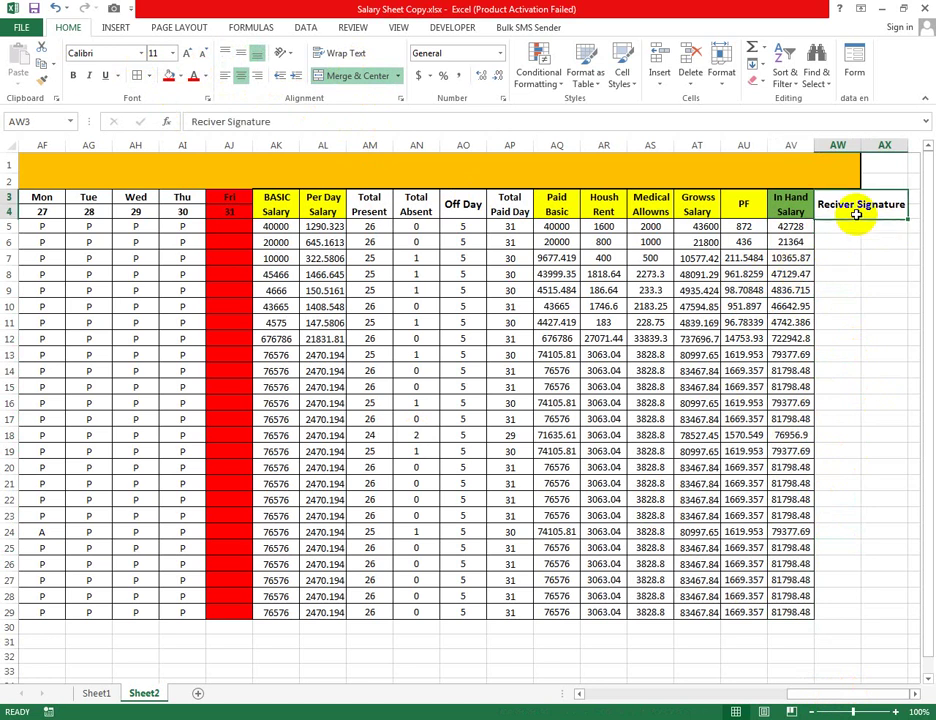
{"action": "left_click", "coordinate": [831, 229]}
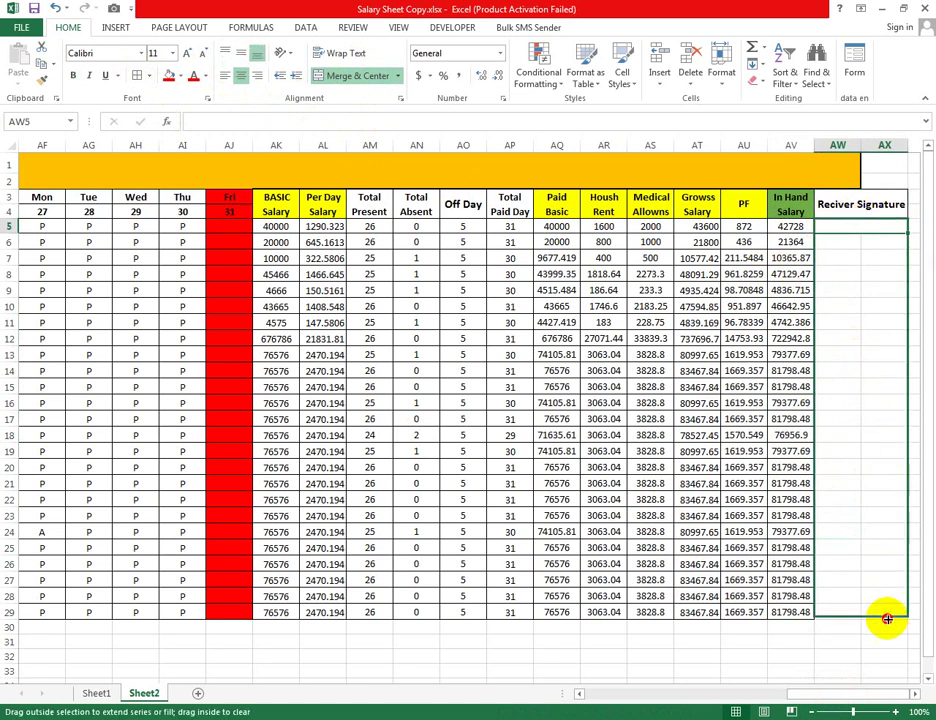
{"action": "left_click_drag", "start_coordinate": [907, 233], "coordinate": [884, 604]}
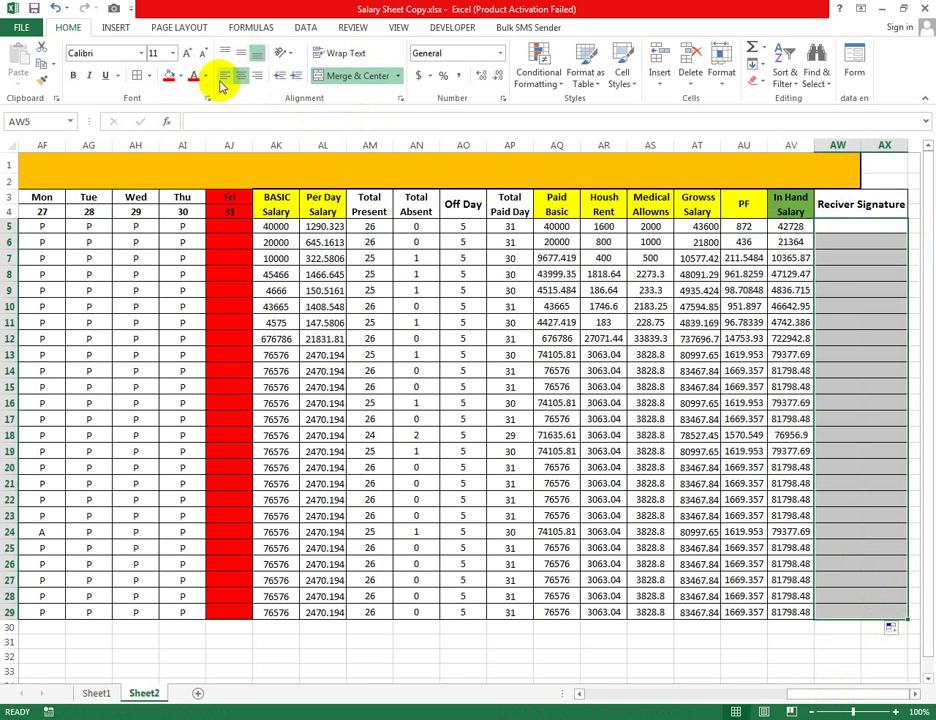
{"action": "left_click", "coordinate": [137, 76]}
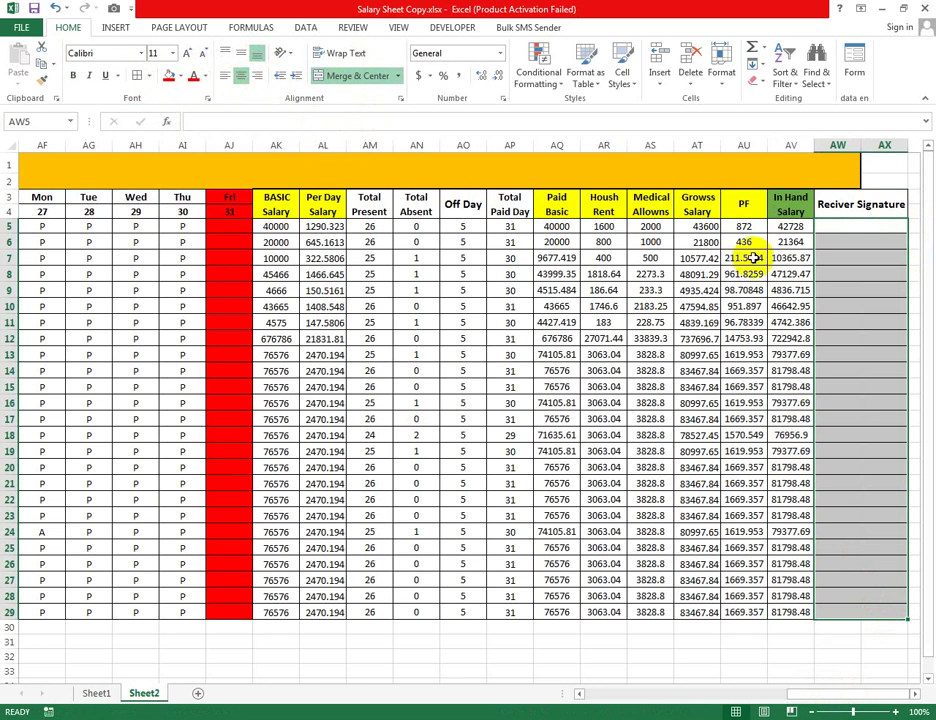
{"action": "left_click", "coordinate": [898, 290]}
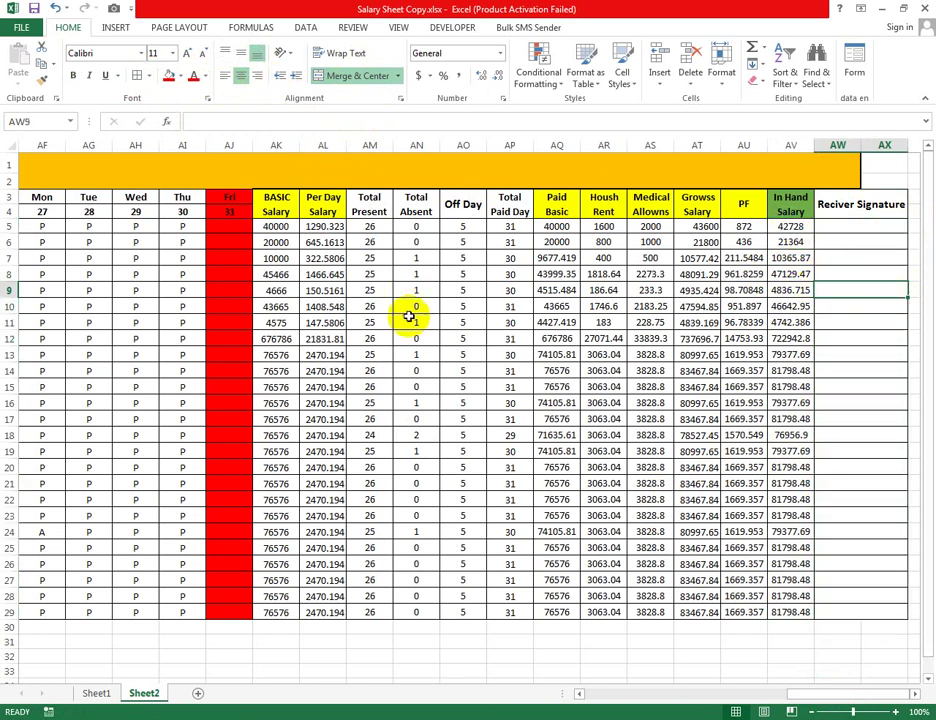
{"action": "left_click", "coordinate": [331, 225]}
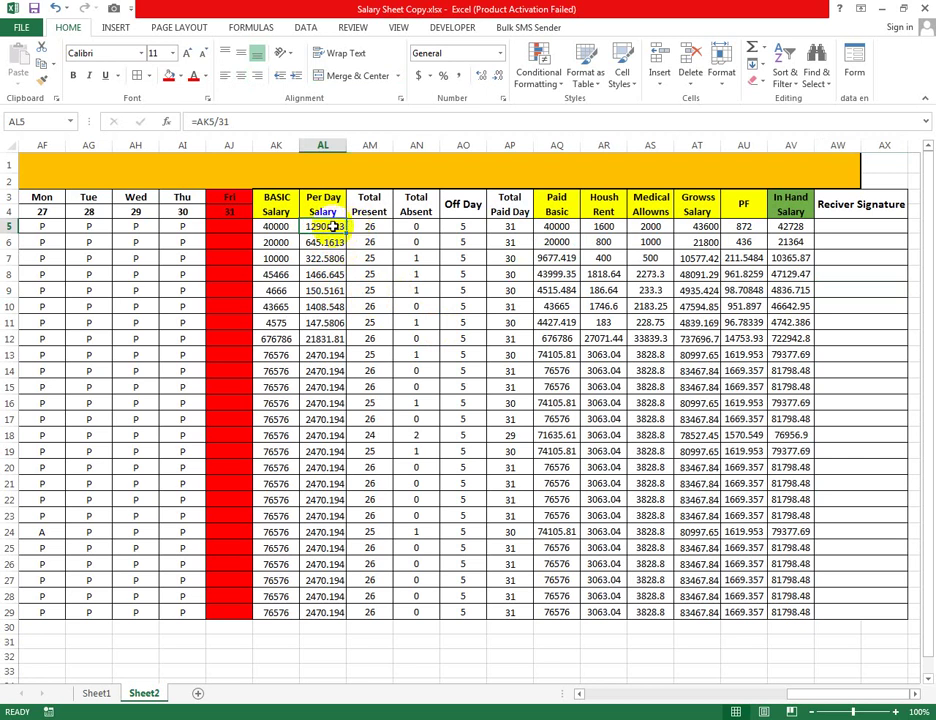
{"action": "mouse_move", "coordinate": [331, 225]}
{"action": "left_mouse_down"}
{"action": "mouse_move", "coordinate": [322, 632]}
{"action": "mouse_move", "coordinate": [322, 612]}
{"action": "left_mouse_up"}
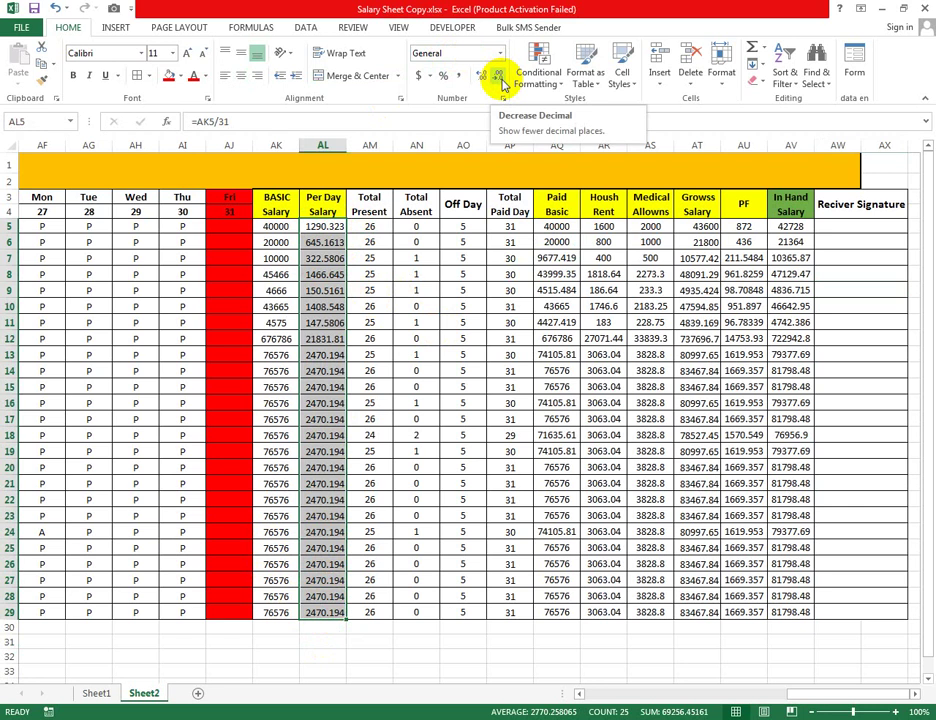
{"action": "left_click", "coordinate": [500, 78]}
{"action": "left_click", "coordinate": [500, 78]}
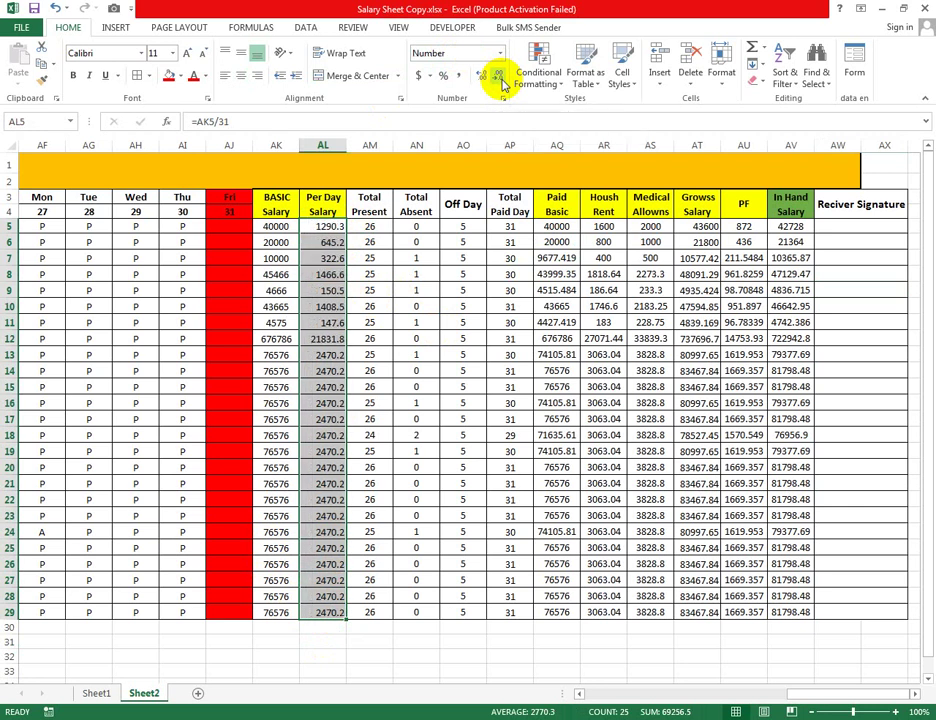
{"action": "left_click", "coordinate": [500, 78]}
{"action": "left_click", "coordinate": [490, 322]}
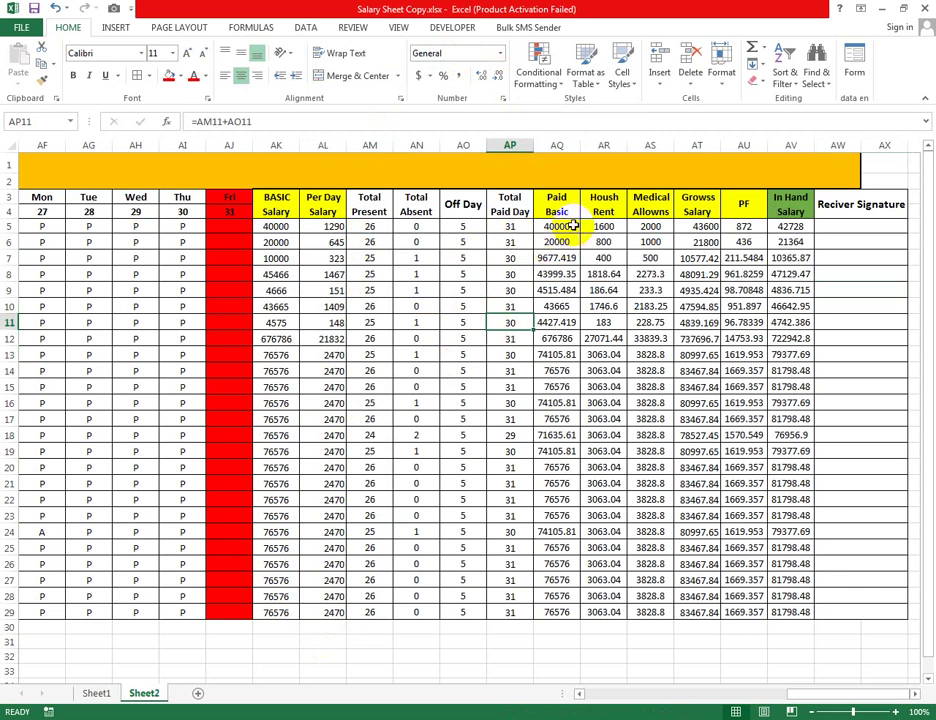
{"action": "left_click_drag", "start_coordinate": [573, 225], "coordinate": [577, 322]}
{"action": "left_click", "coordinate": [565, 354]}
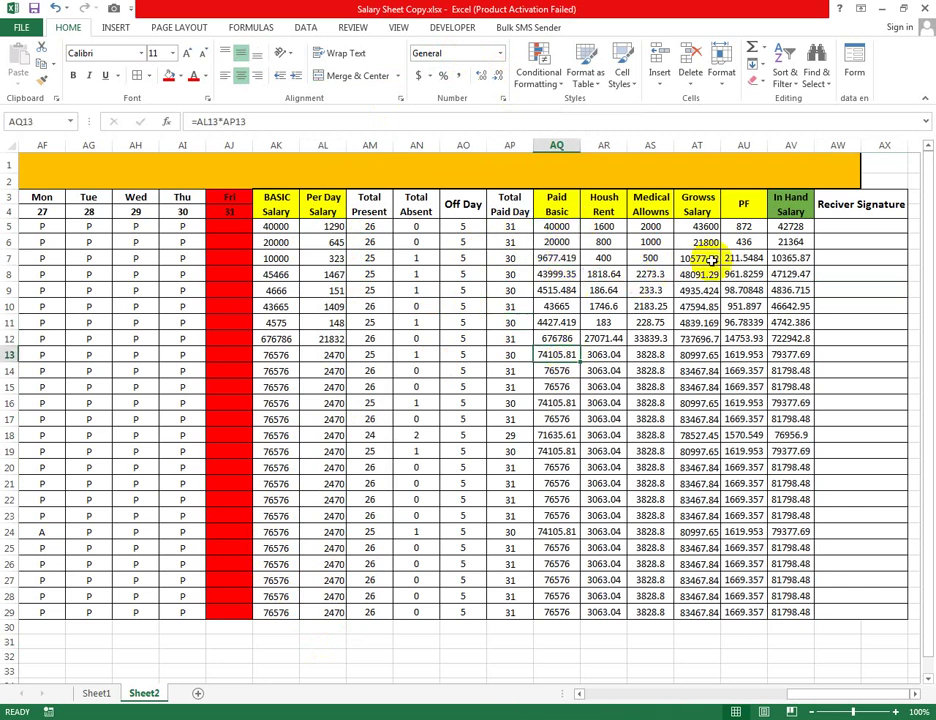
{"action": "left_click_drag", "start_coordinate": [745, 257], "coordinate": [743, 612]}
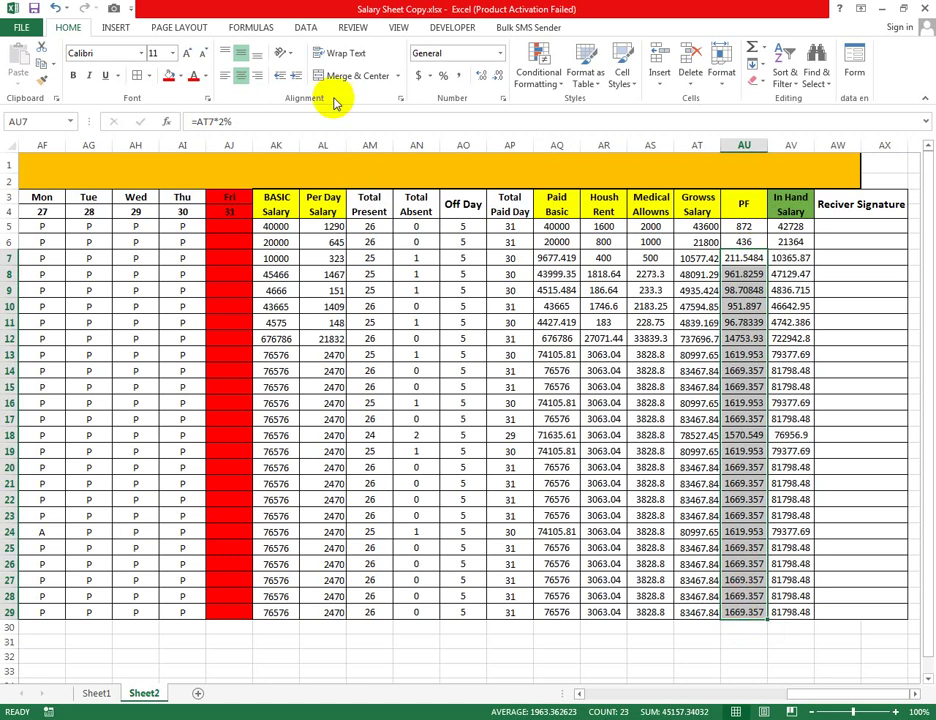
{"action": "left_click", "coordinate": [499, 77]}
{"action": "left_click", "coordinate": [499, 77]}
{"action": "left_click", "coordinate": [499, 77]}
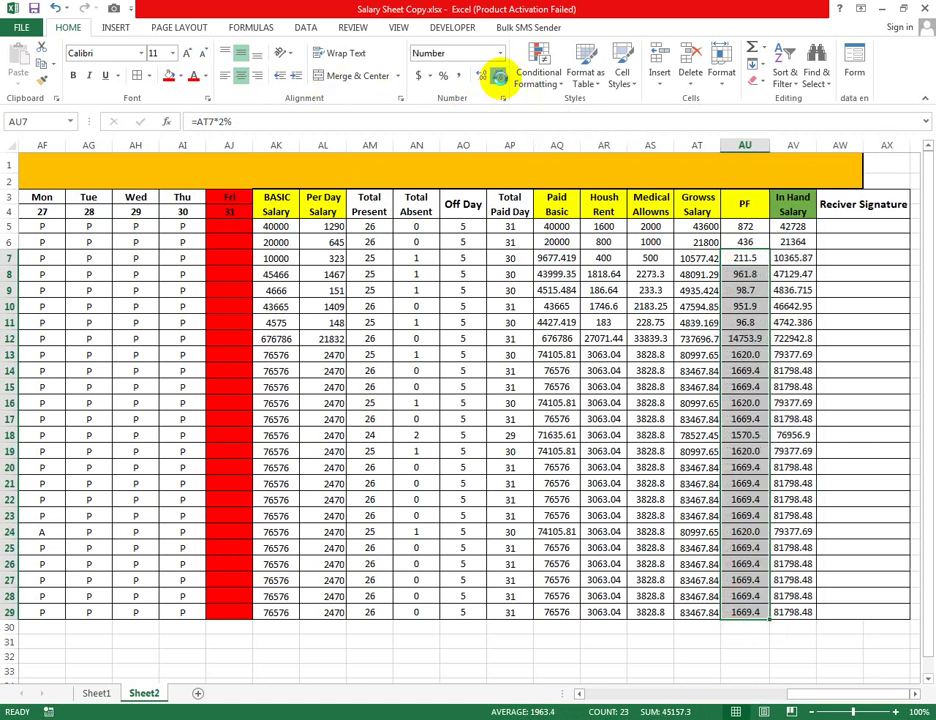
{"action": "left_click", "coordinate": [499, 77]}
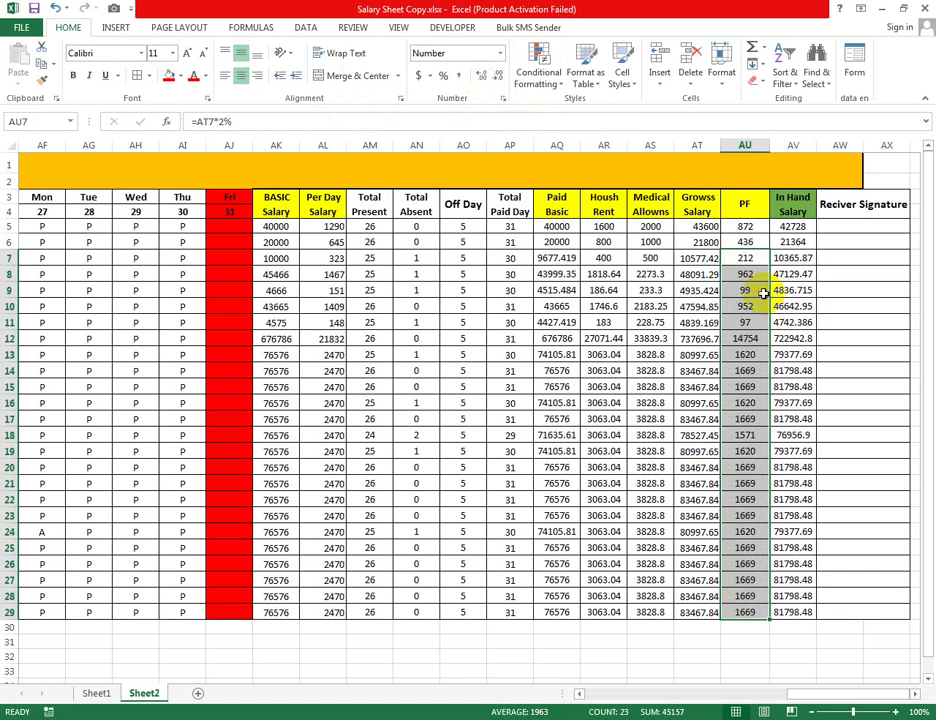
{"action": "left_click", "coordinate": [793, 290]}
{"action": "mouse_move", "coordinate": [808, 228]}
{"action": "left_mouse_down"}
{"action": "mouse_move", "coordinate": [836, 397]}
{"action": "mouse_move", "coordinate": [790, 568]}
{"action": "mouse_move", "coordinate": [794, 608]}
{"action": "left_mouse_up"}
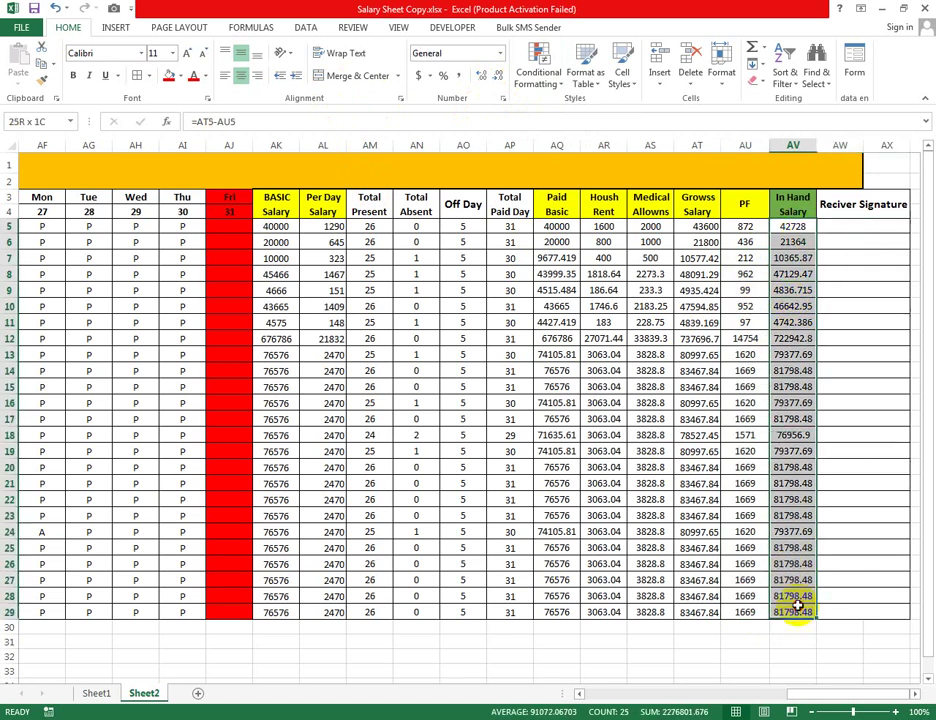
{"action": "left_click", "coordinate": [496, 78]}
{"action": "left_click", "coordinate": [500, 80]}
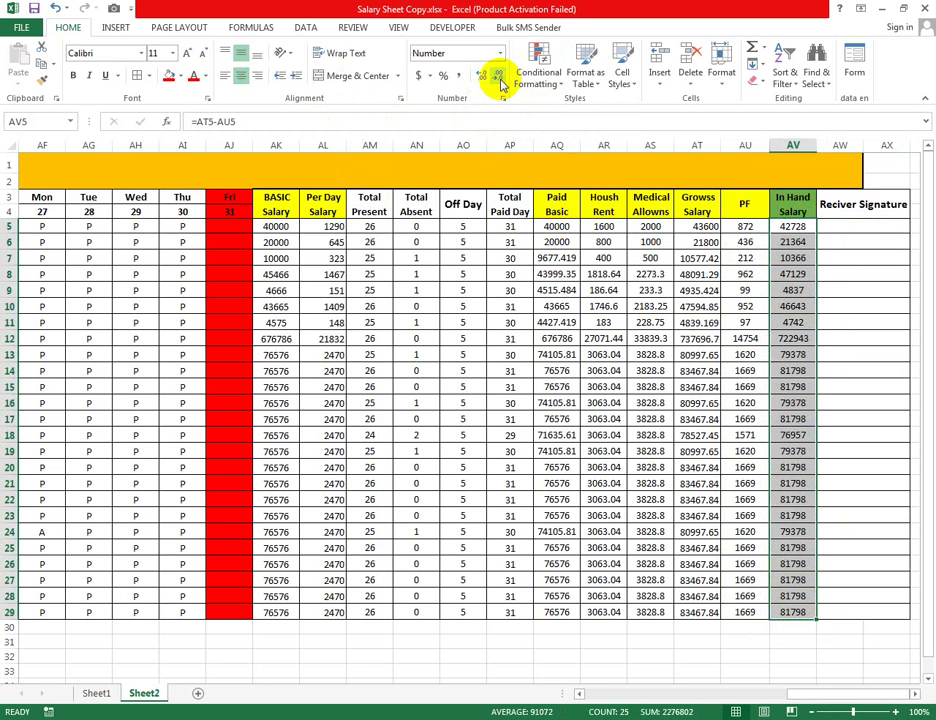
{"action": "left_click", "coordinate": [636, 354]}
{"action": "left_click_drag", "start_coordinate": [661, 226], "coordinate": [698, 612]}
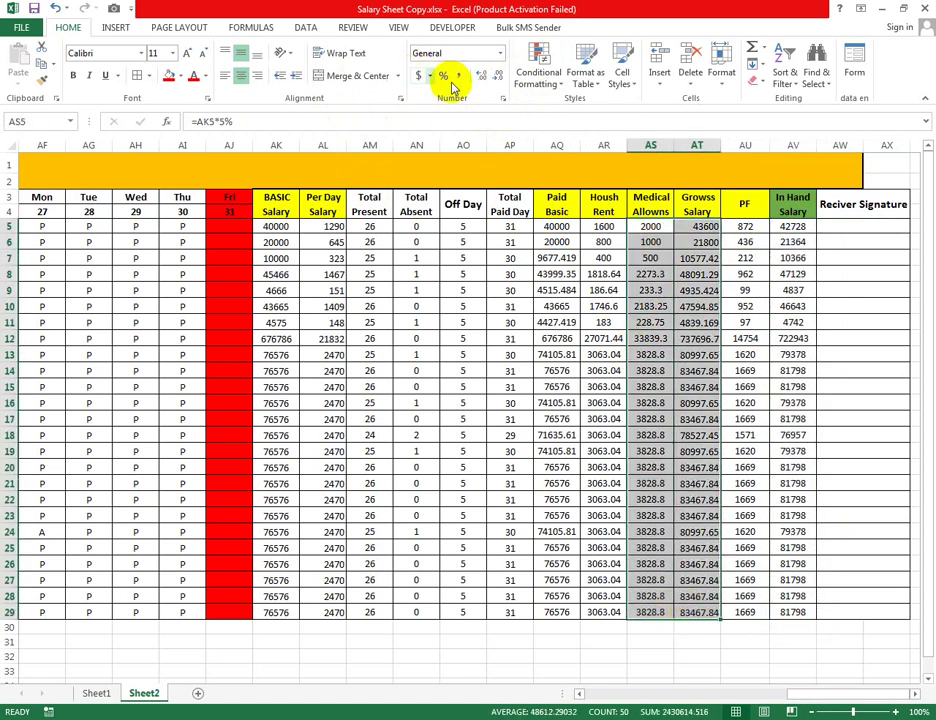
{"action": "left_click", "coordinate": [500, 77]}
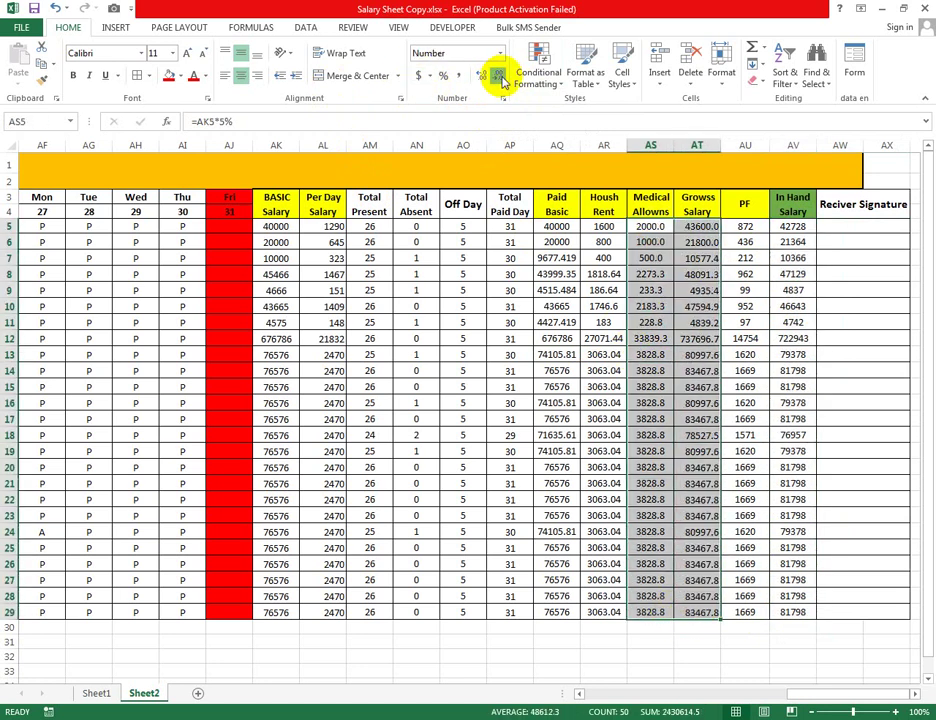
{"action": "left_click", "coordinate": [500, 77]}
{"action": "left_click", "coordinate": [680, 451]}
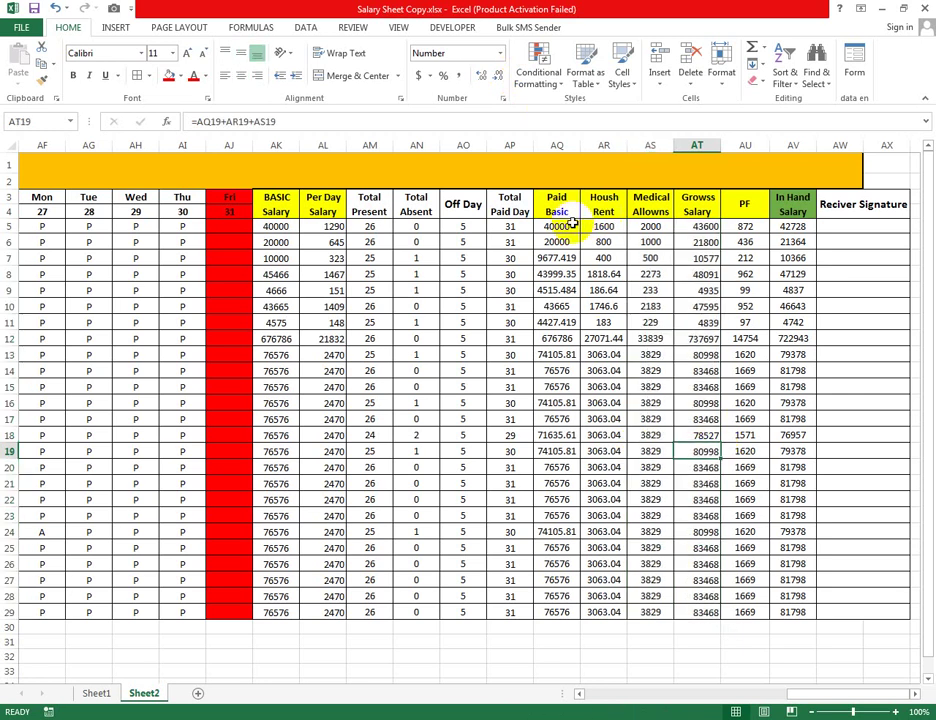
{"action": "left_click_drag", "start_coordinate": [573, 224], "coordinate": [603, 610]}
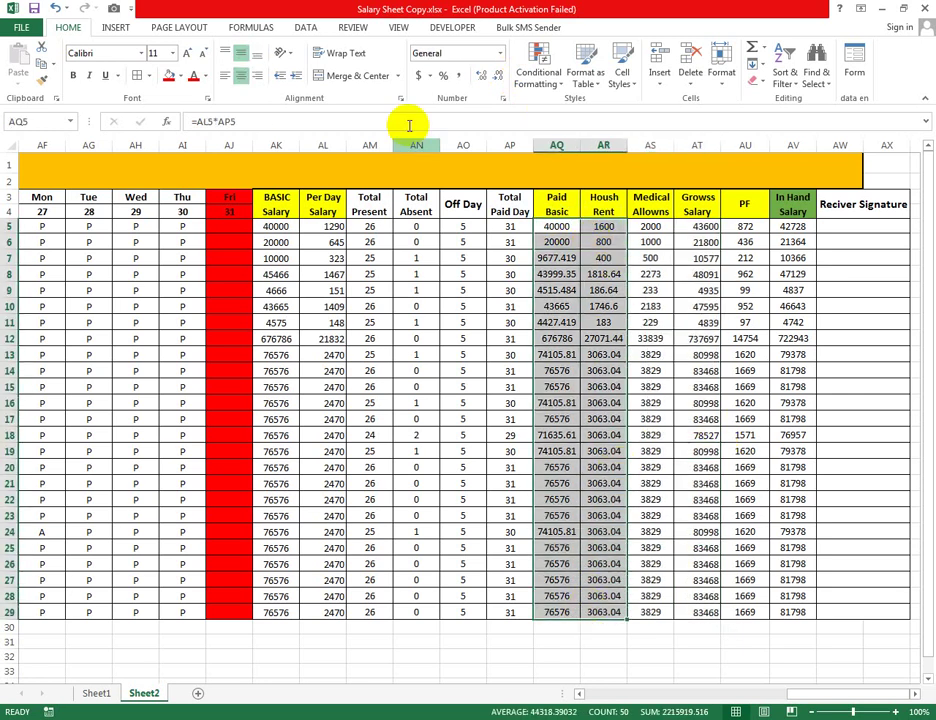
{"action": "left_click", "coordinate": [499, 77]}
{"action": "left_click", "coordinate": [501, 78]}
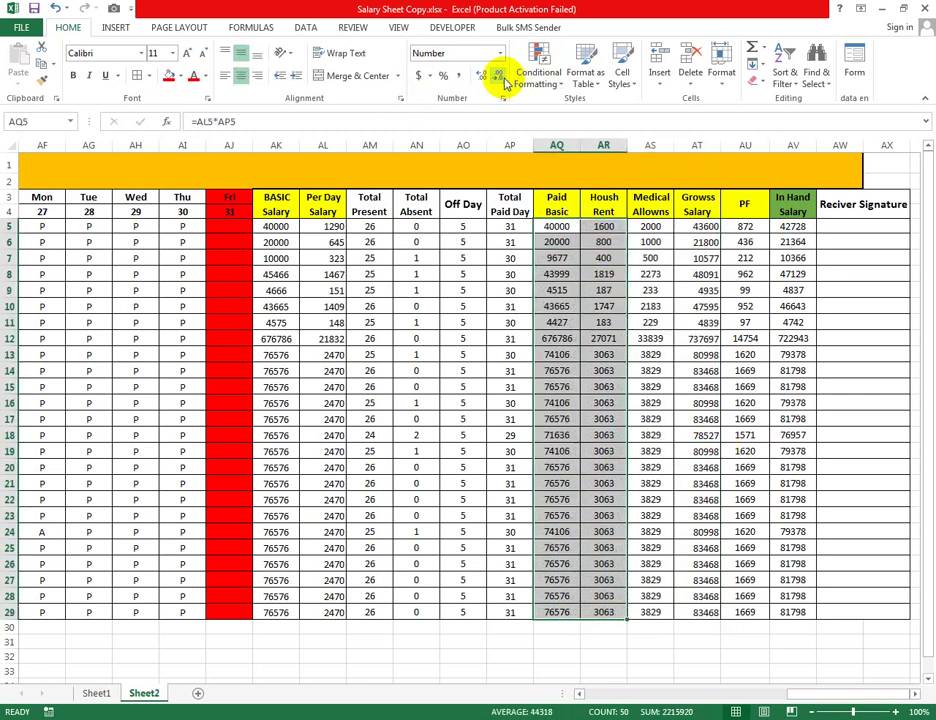
{"action": "left_click", "coordinate": [618, 421]}
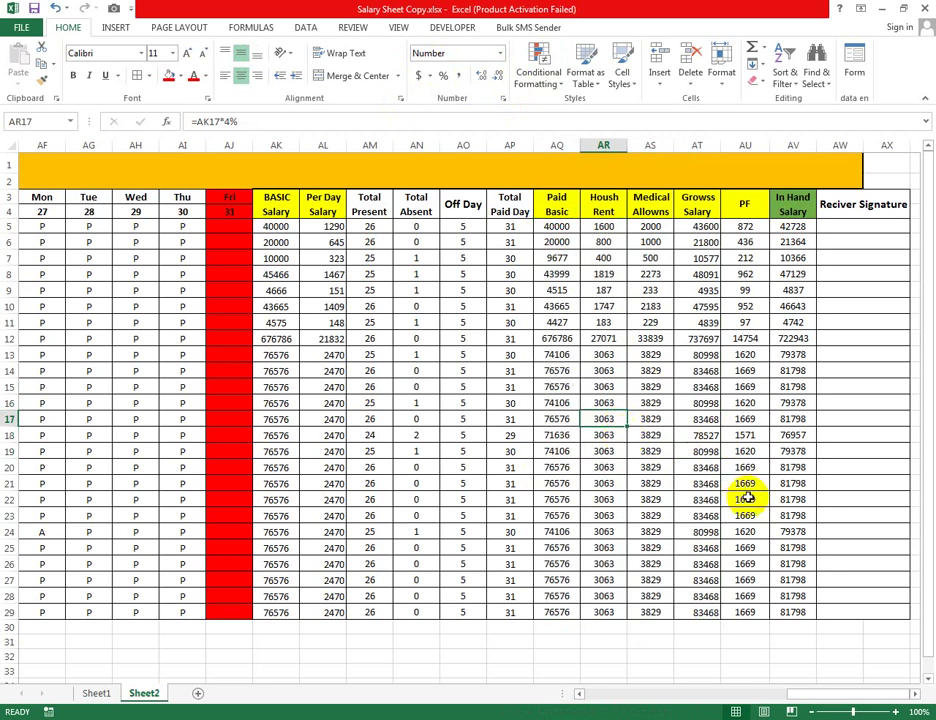
{"action": "left_click", "coordinate": [880, 517]}
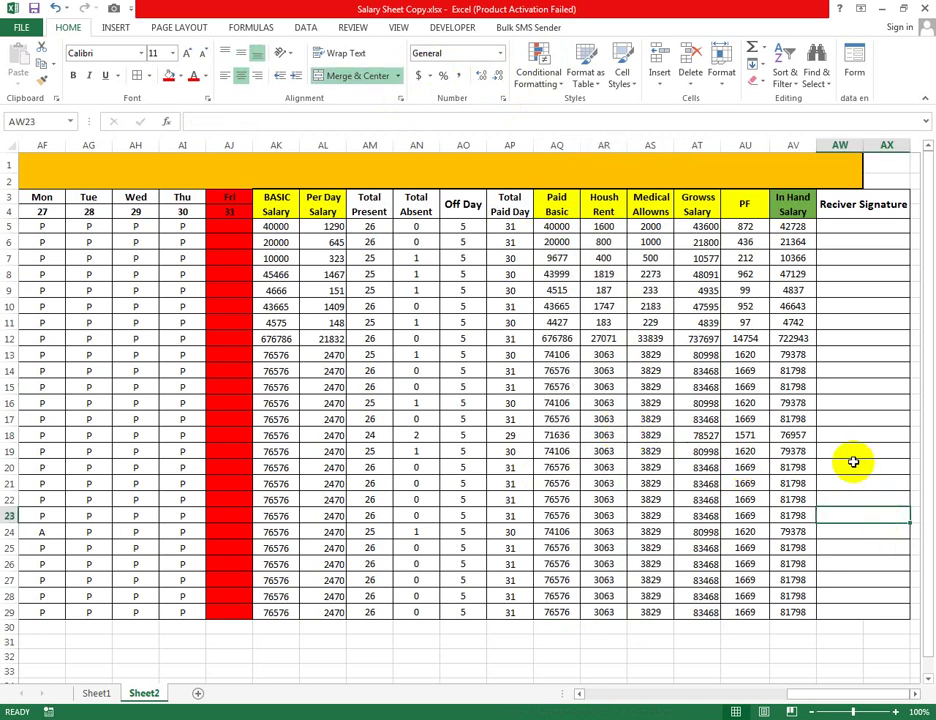
{"action": "left_click_drag", "start_coordinate": [793, 226], "coordinate": [806, 630]}
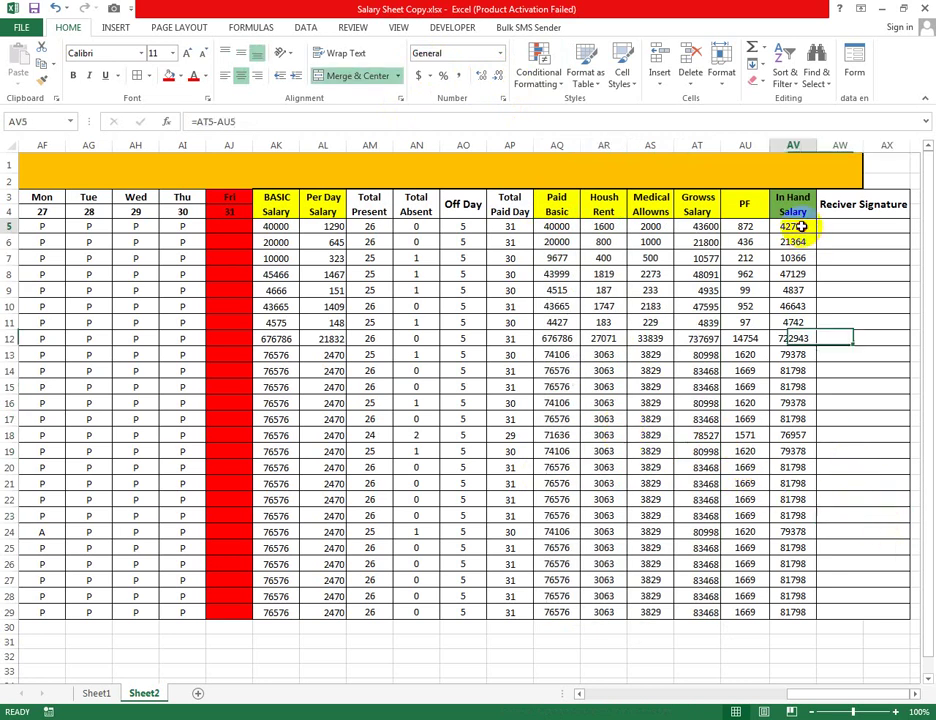
{"action": "left_click", "coordinate": [805, 636]}
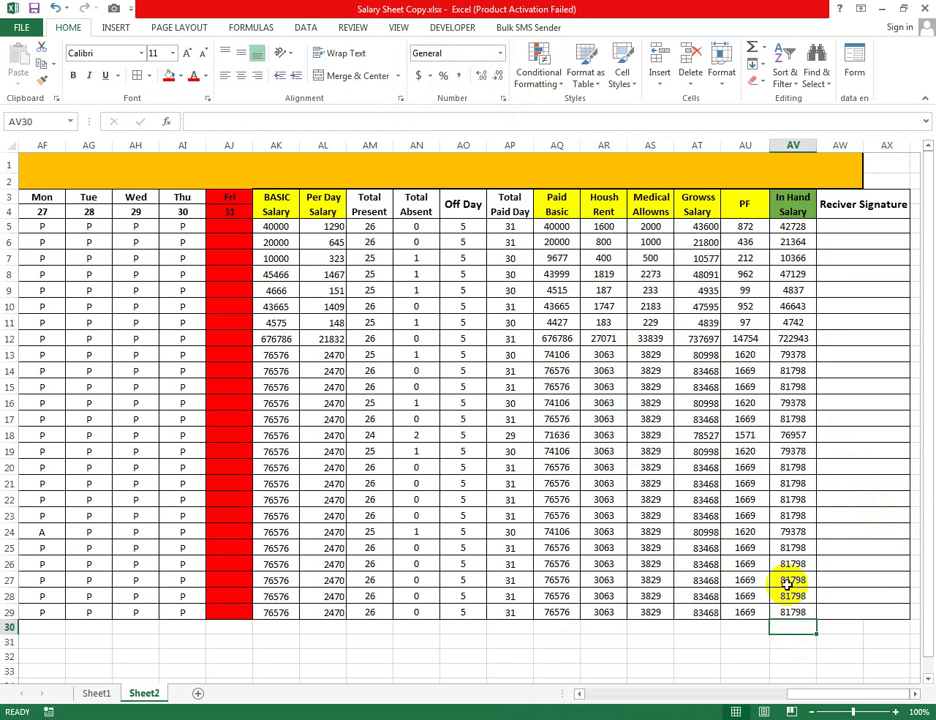
{"action": "key", "text": "alt"}
{"action": "key", "text": "alt+equal"}
{"action": "key", "text": "Return"}
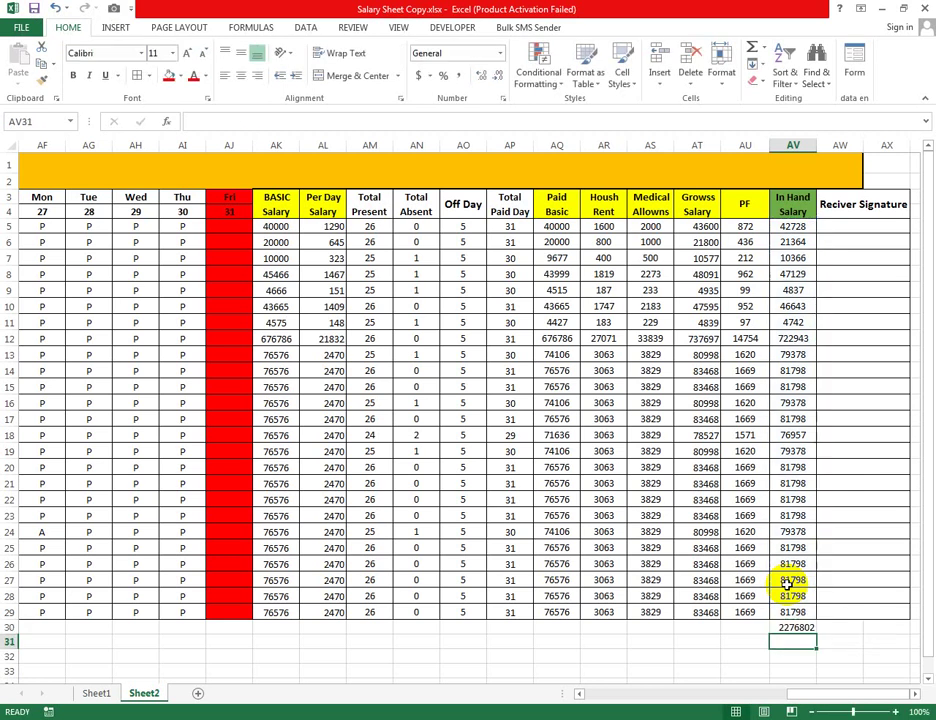
{"action": "left_click", "coordinate": [747, 625]}
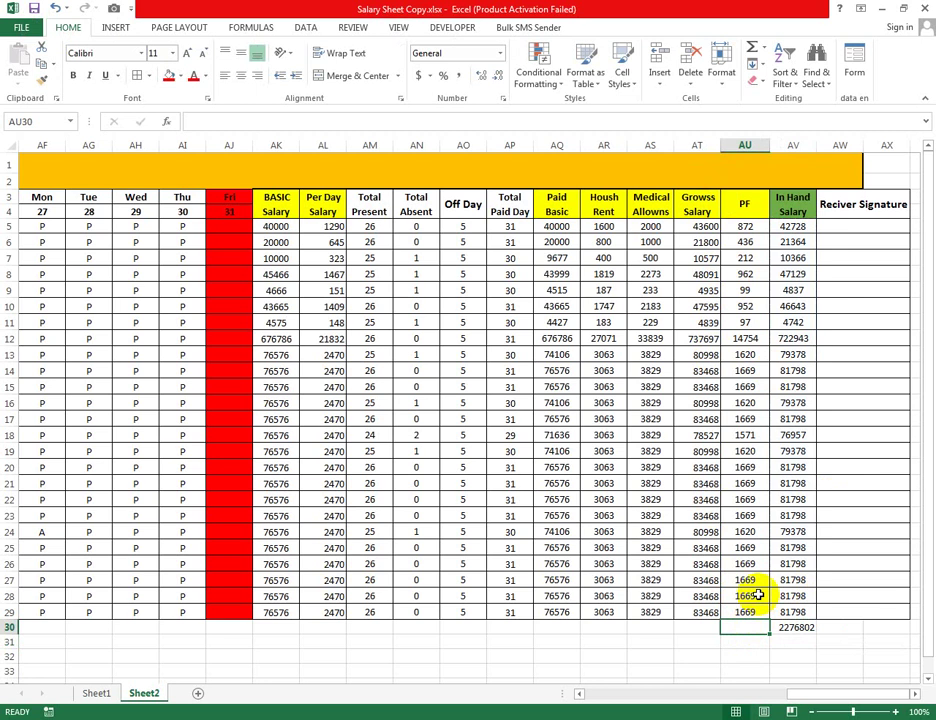
{"action": "key", "text": "alt"}
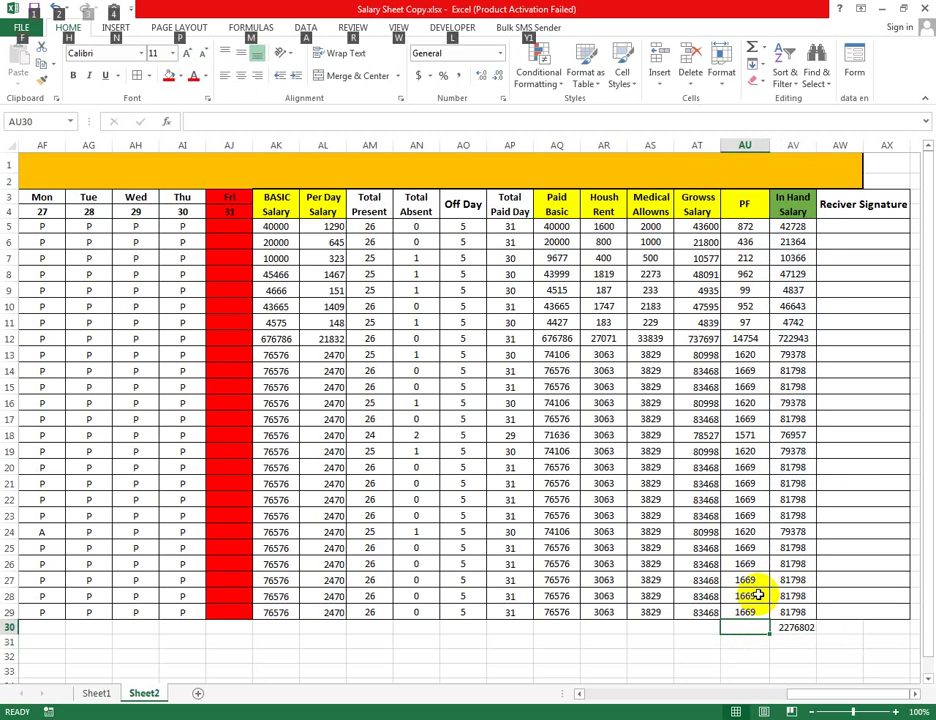
{"action": "key", "text": "alt+="}
{"action": "key", "text": "Return"}
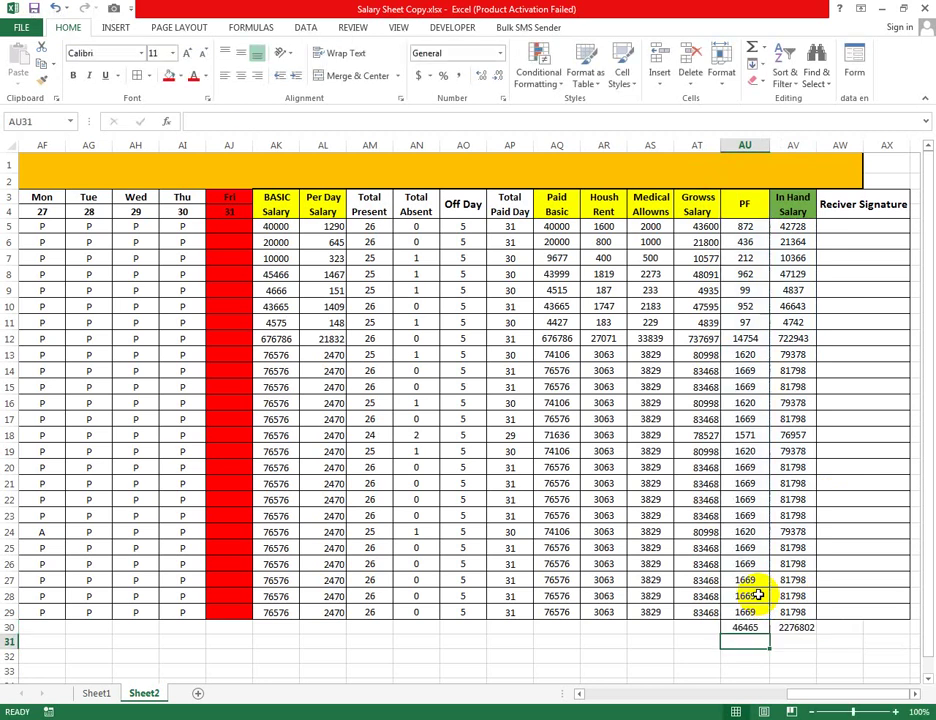
{"action": "left_click", "coordinate": [852, 628]}
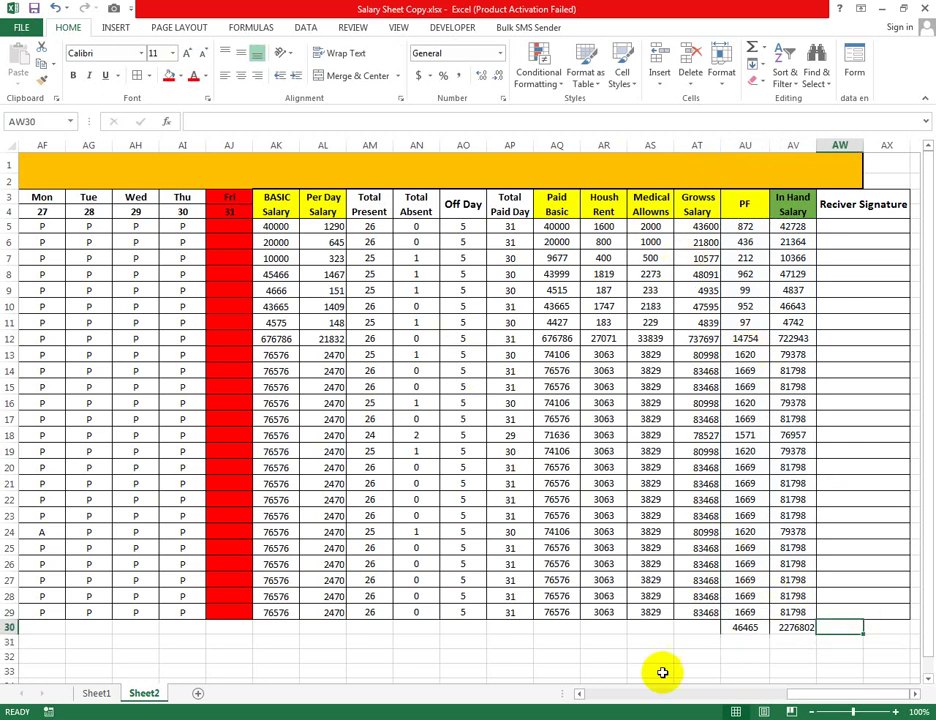
{"action": "mouse_move", "coordinate": [727, 624]}
{"action": "left_mouse_down"}
{"action": "mouse_move", "coordinate": [817, 622]}
{"action": "mouse_move", "coordinate": [800, 624]}
{"action": "left_mouse_up"}
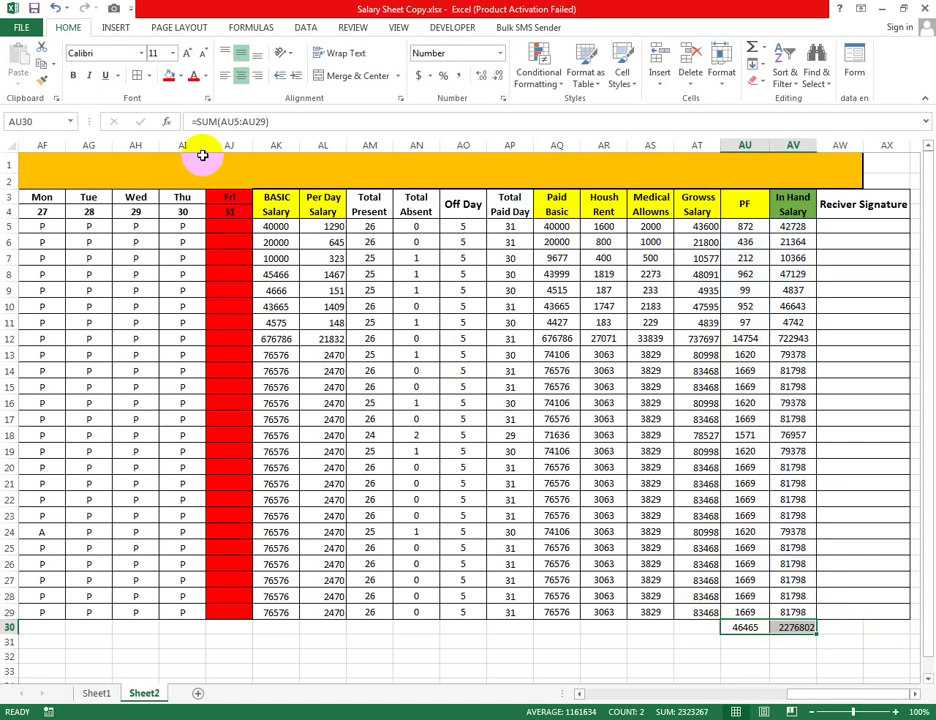
{"action": "left_click", "coordinate": [828, 627]}
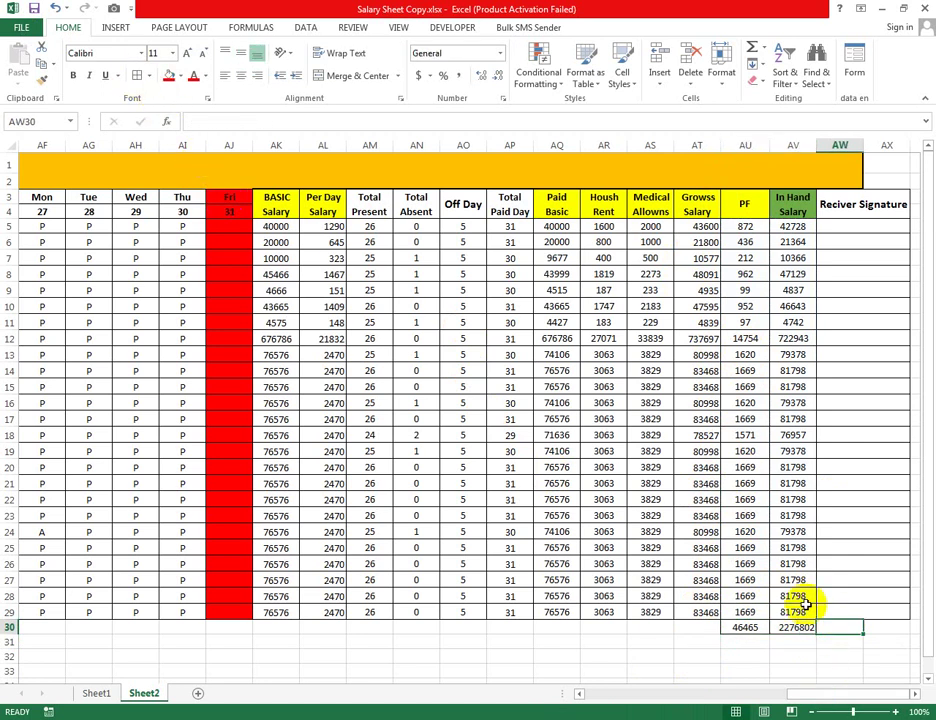
{"action": "mouse_move", "coordinate": [811, 205]}
{"action": "left_mouse_down"}
{"action": "mouse_move", "coordinate": [803, 614]}
{"action": "mouse_move", "coordinate": [801, 242]}
{"action": "left_mouse_up"}
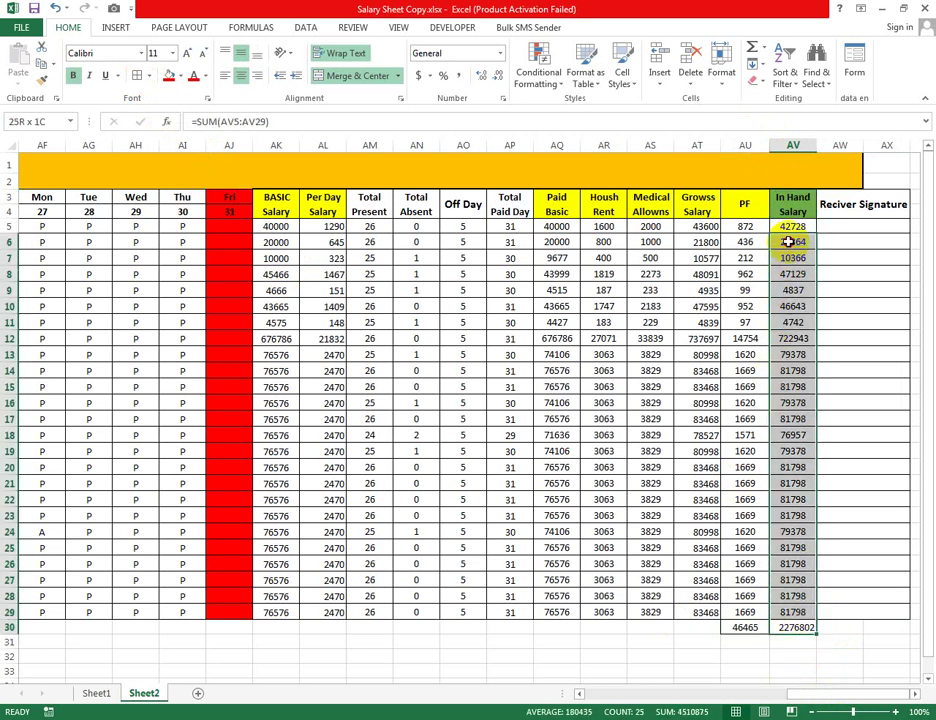
{"action": "left_click_drag", "start_coordinate": [744, 628], "coordinate": [745, 242]}
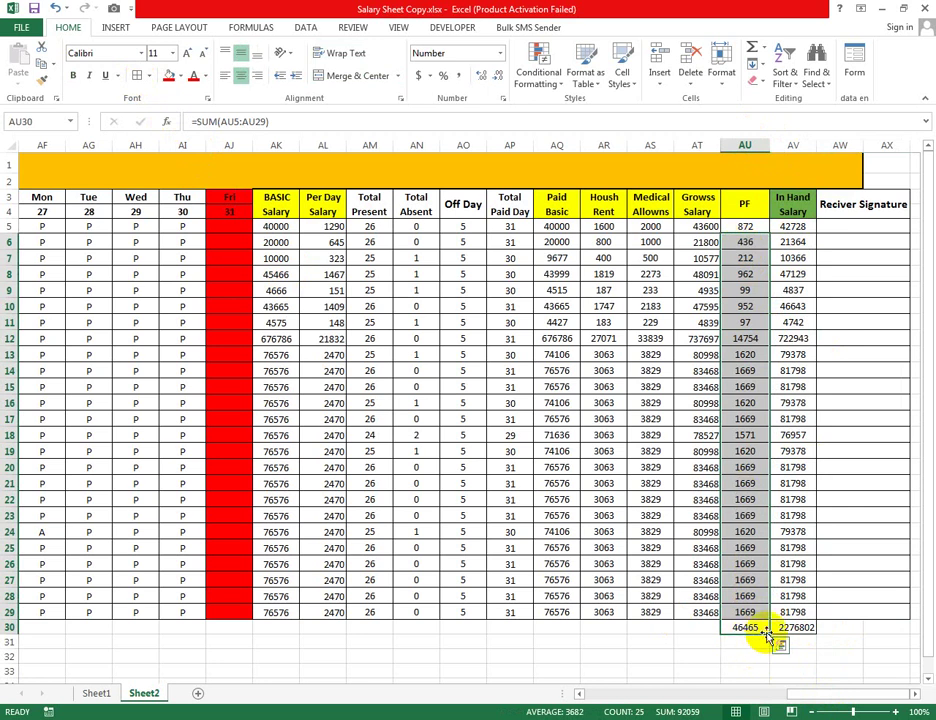
{"action": "left_click", "coordinate": [829, 433]}
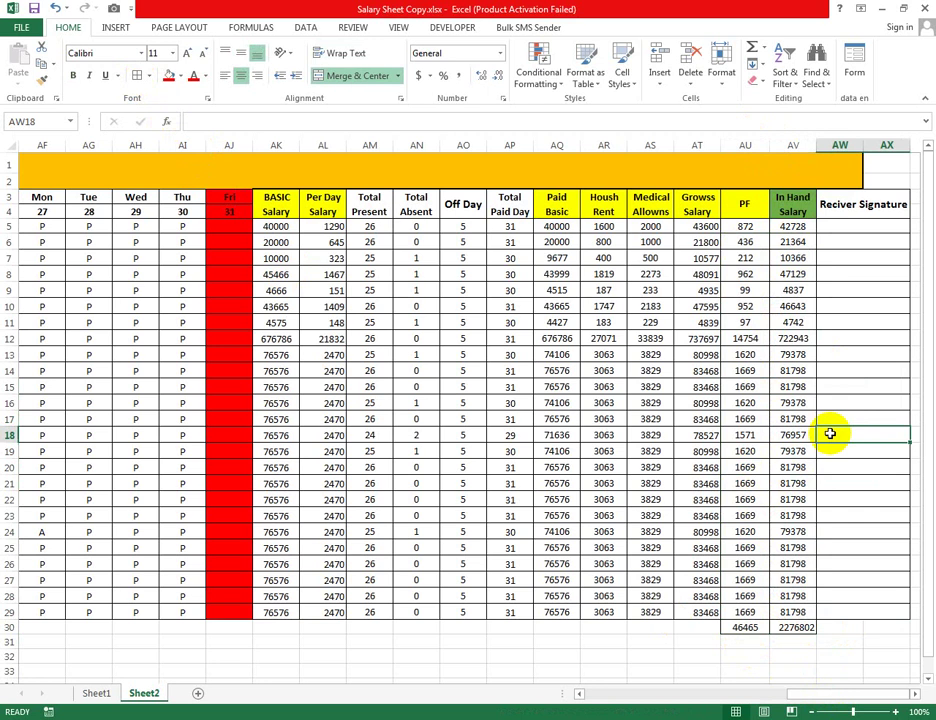
{"action": "left_click_drag", "start_coordinate": [790, 694], "coordinate": [368, 552]}
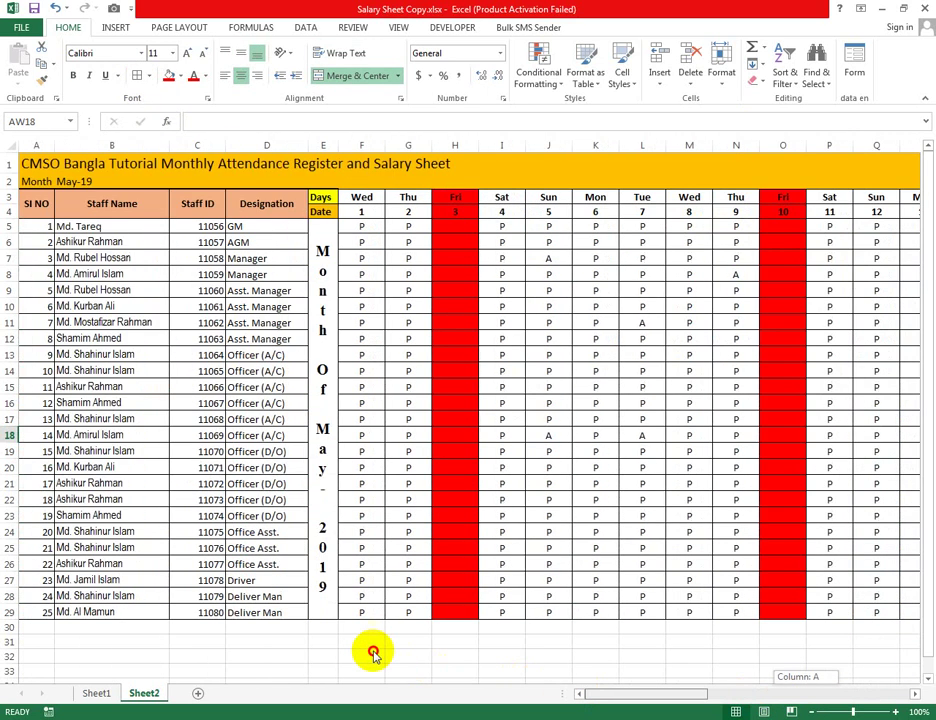
{"action": "scroll", "coordinate": [386, 425], "scroll_direction": "down", "scroll_amount": 1}
{"action": "scroll", "coordinate": [388, 423], "scroll_direction": "up", "scroll_amount": 1}
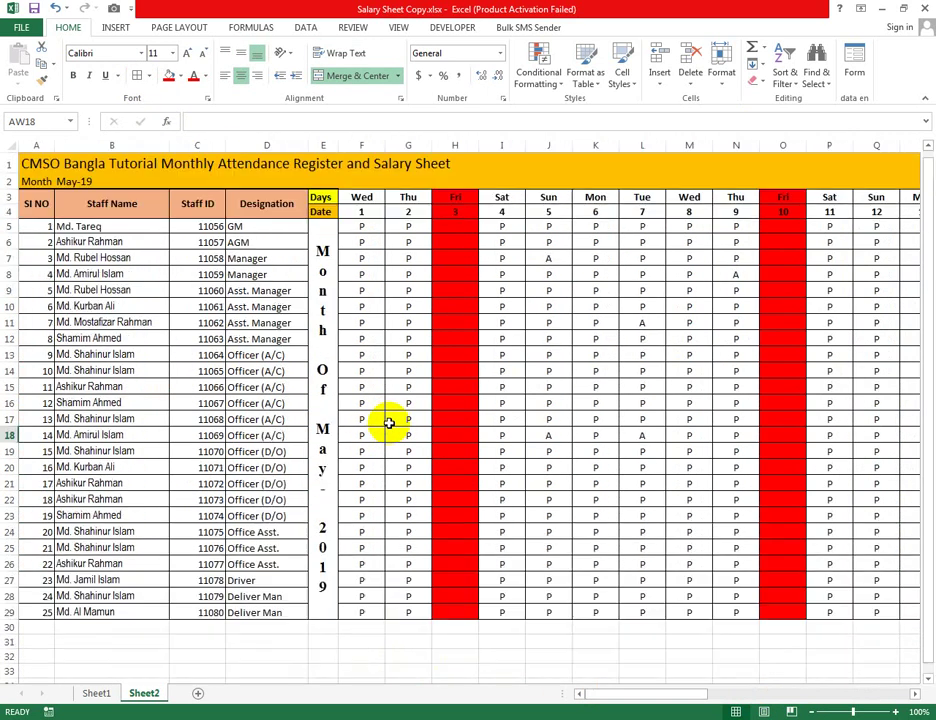